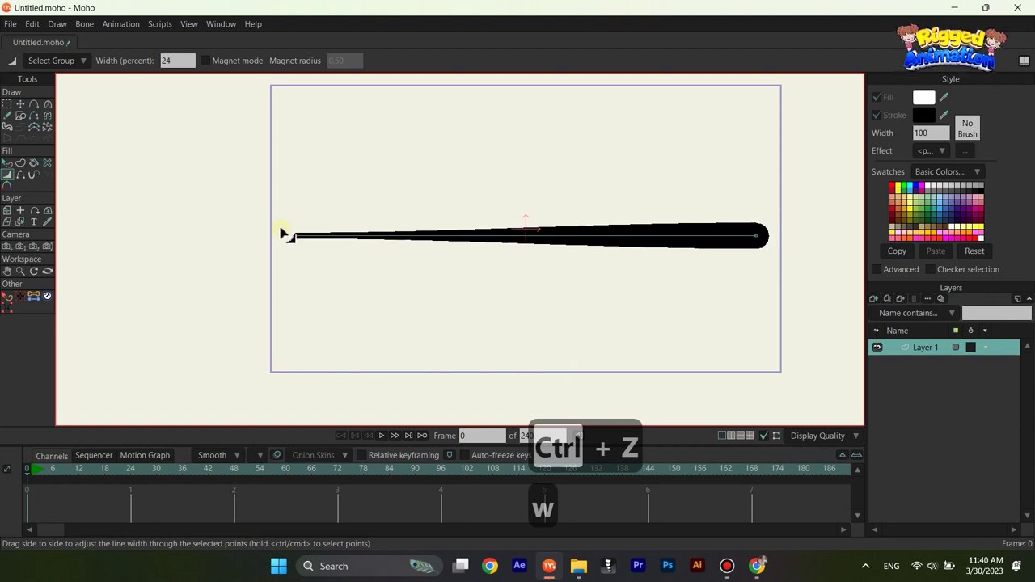
# Step: Bend the thick end of the tapered stroke upward into a short hook and view the result without its points
pyautogui.press('t')
pyautogui.scroll(1, 753, 237)
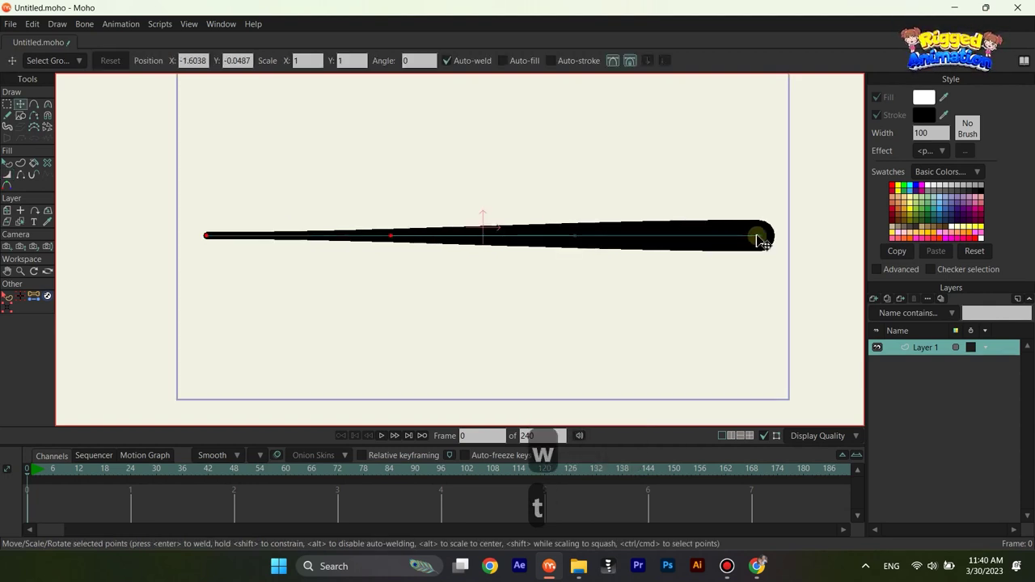
pyautogui.moveTo(764, 237); pyautogui.dragTo(761, 200)
pyautogui.scroll(1, 648, 214)
pyautogui.moveTo(579, 210); pyautogui.dragTo(788, 239)
pyautogui.moveTo(776, 194); pyautogui.dragTo(755, 196)
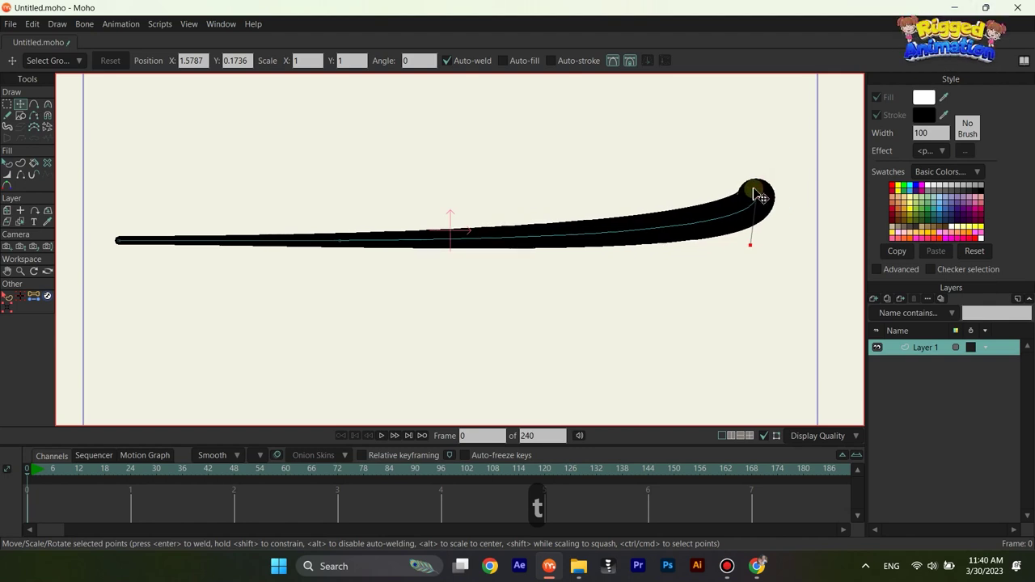
pyautogui.press('q')
pyautogui.scroll(-3, 584, 235)
pyautogui.moveTo(558, 243); pyautogui.dragTo(525, 283)
pyautogui.scroll(1, 525, 284)
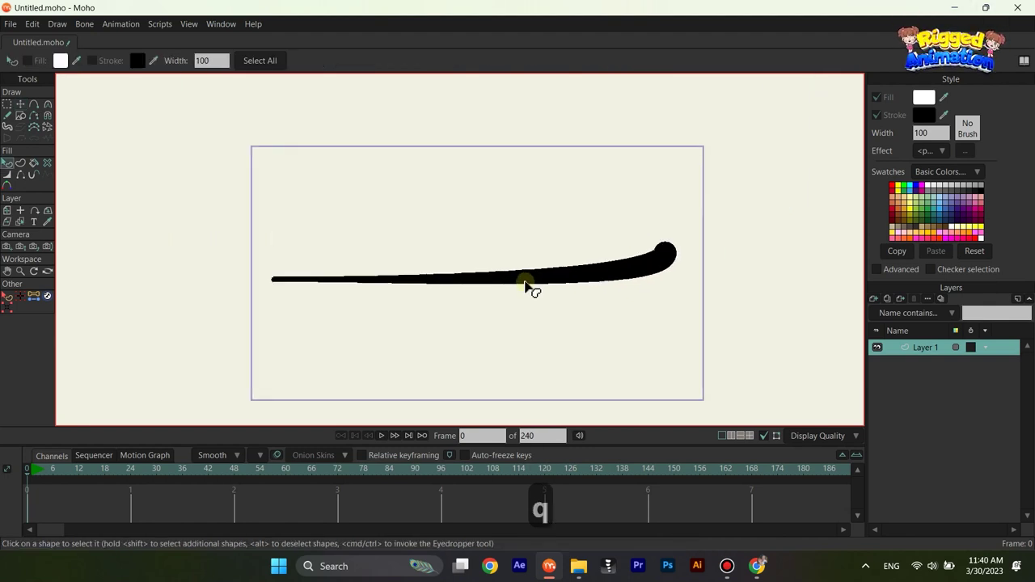
# Step: Select the tapered stroke shape and set its stroke width to 120
pyautogui.press('t')
pyautogui.scroll(1, 359, 277)
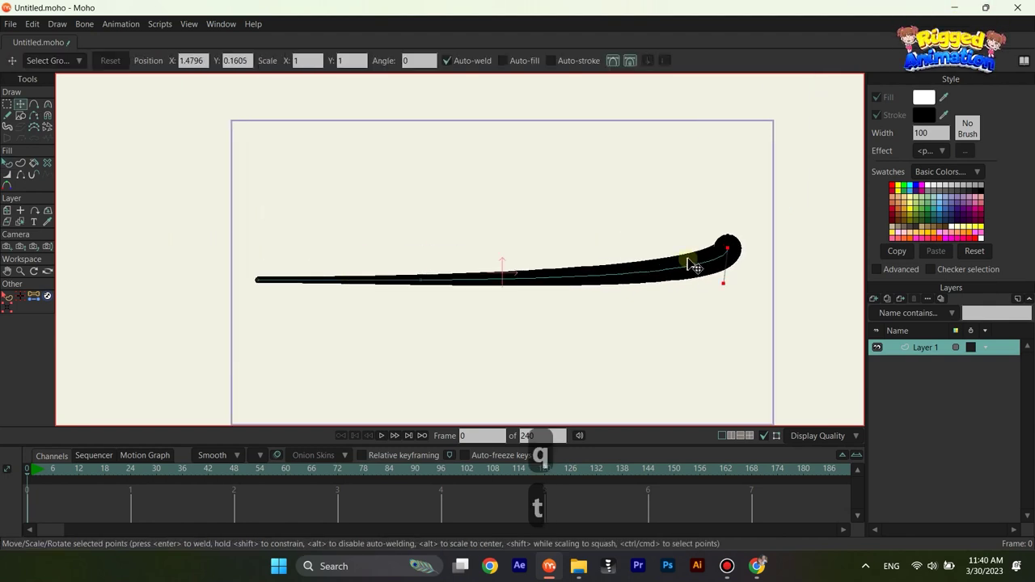
pyautogui.press('q')
pyautogui.click(577, 285)
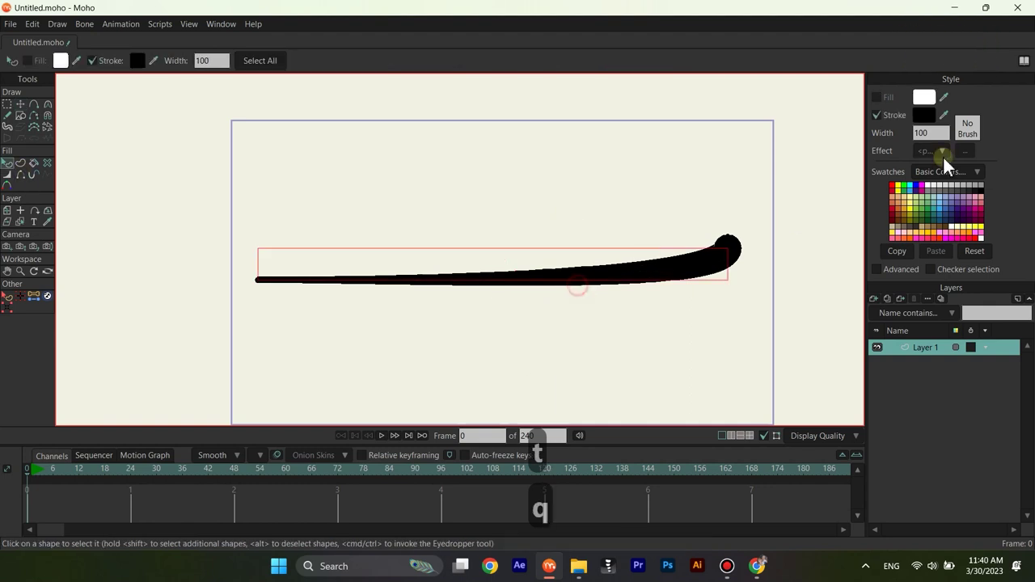
pyautogui.moveTo(955, 134); pyautogui.dragTo(1018, 172)
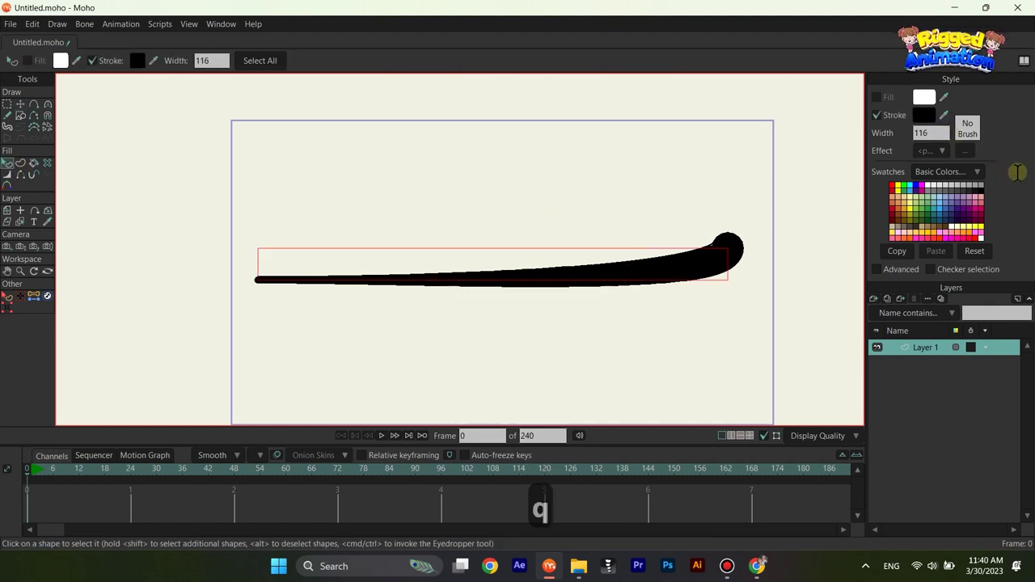
# Step: Shorten the stroke slightly by moving the end point of its thin tip inward
pyautogui.press('t')
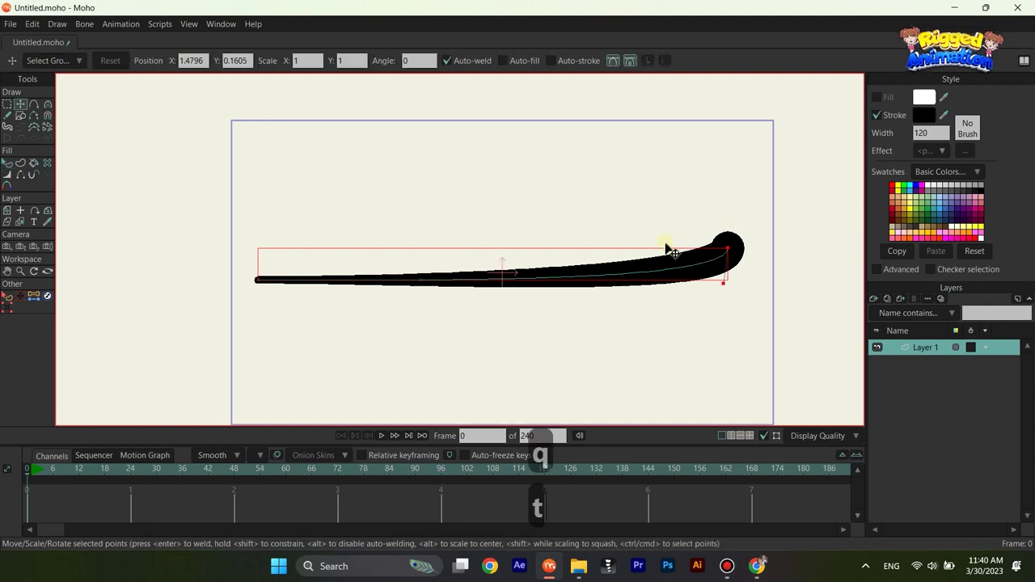
pyautogui.press('g')
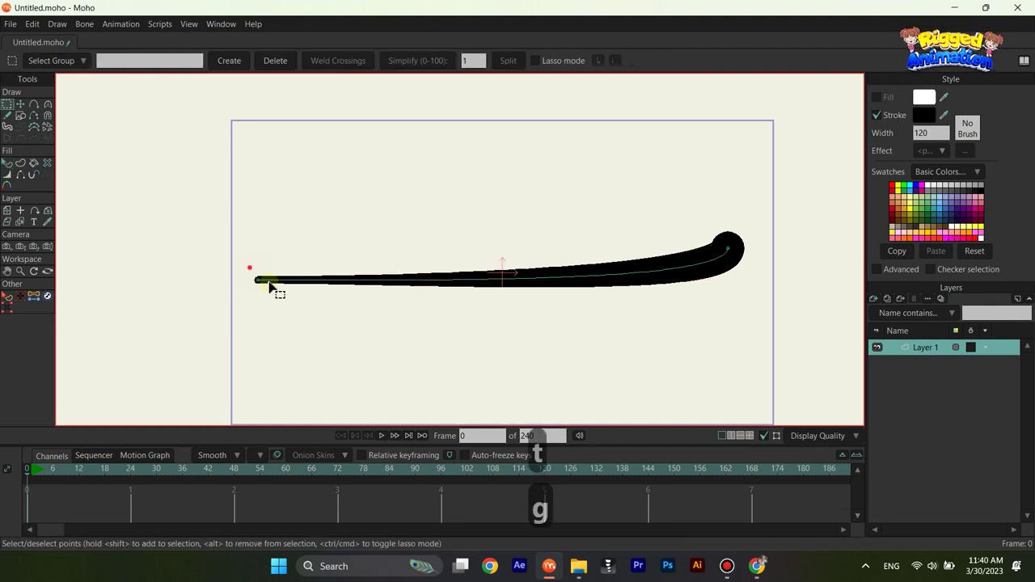
pyautogui.press('t')
pyautogui.moveTo(266, 282); pyautogui.dragTo(301, 285)
pyautogui.press('q')
pyautogui.scroll(-2, 461, 259)
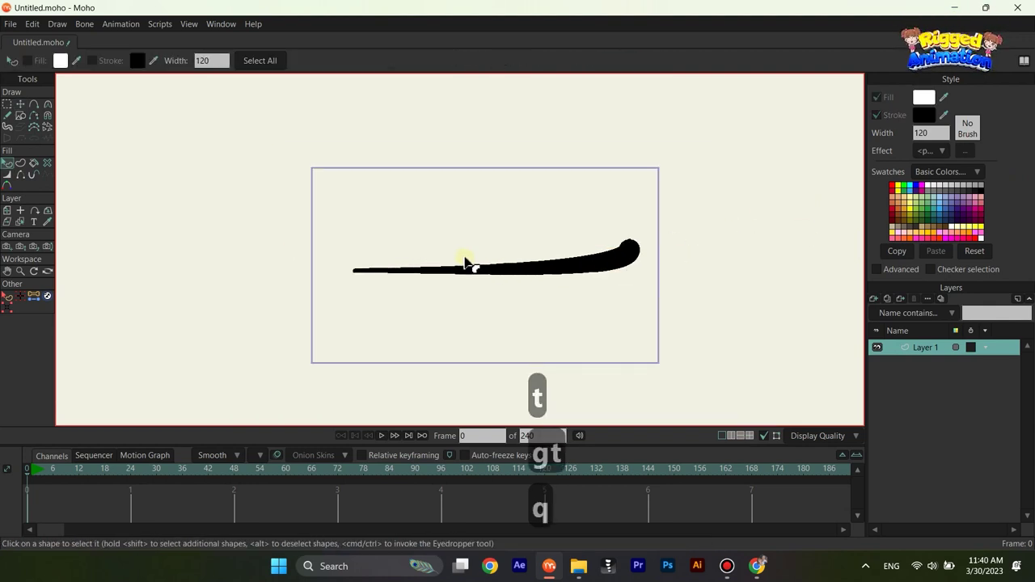
# Step: Select the stroke shape, set its stroke width to 138, and deselect it
pyautogui.press('g')
pyautogui.press('t')
pyautogui.scroll(2, 639, 275)
pyautogui.press('q')
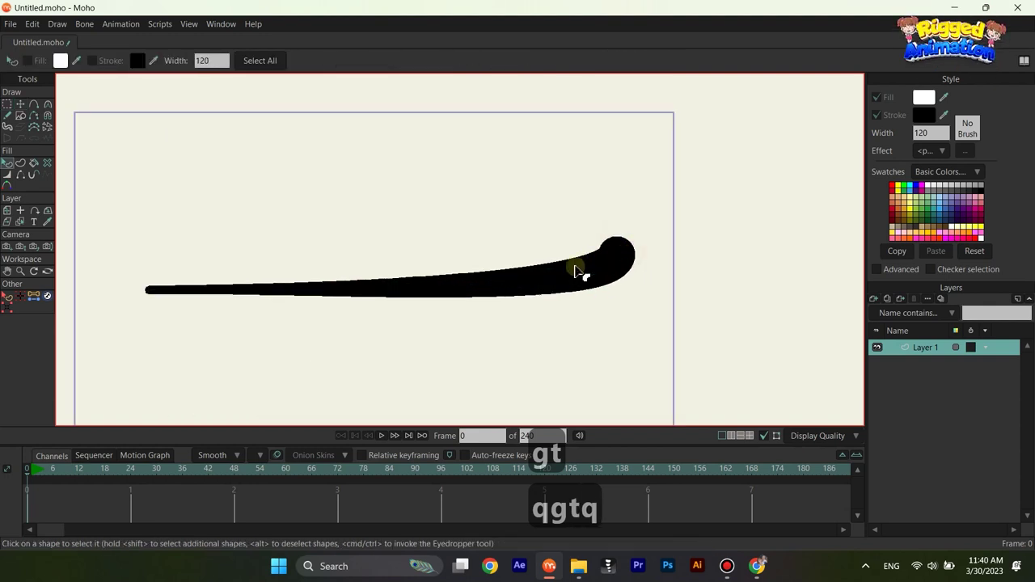
pyautogui.click(582, 275)
pyautogui.moveTo(944, 131); pyautogui.dragTo(1030, 187)
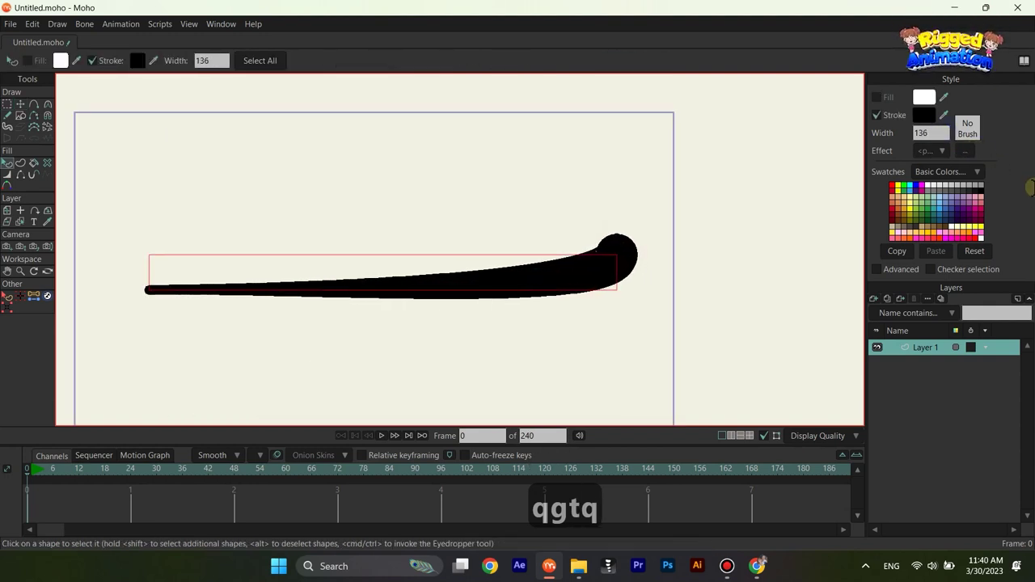
pyautogui.press('q')
pyautogui.scroll(-2, 612, 216)
pyautogui.click(590, 206)
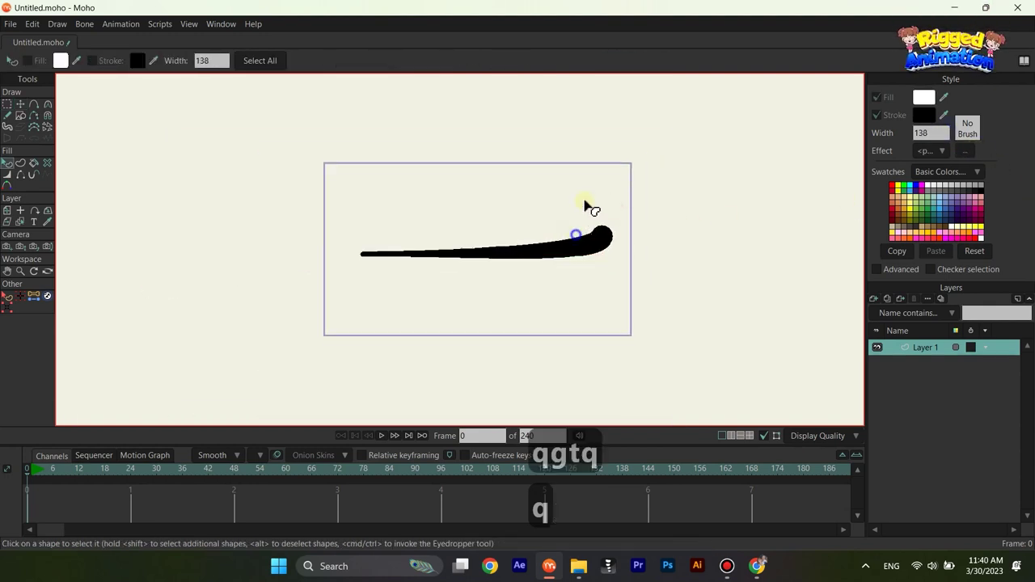
# Step: Add five points spread along the stroke's centre line between its two ends
pyautogui.scroll(2, 515, 222)
pyautogui.press('a')
pyautogui.scroll(2, 478, 233)
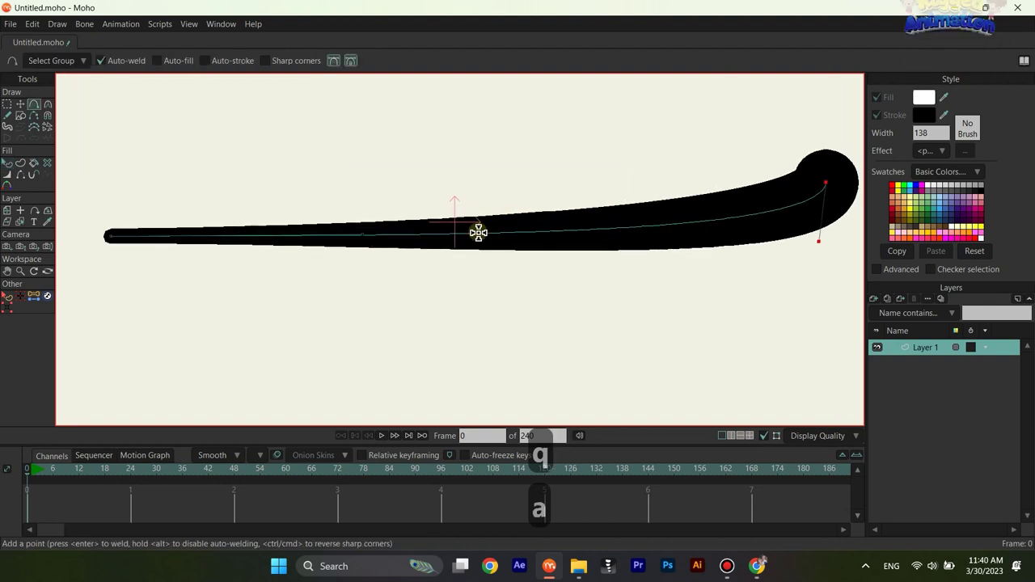
pyautogui.click(478, 233)
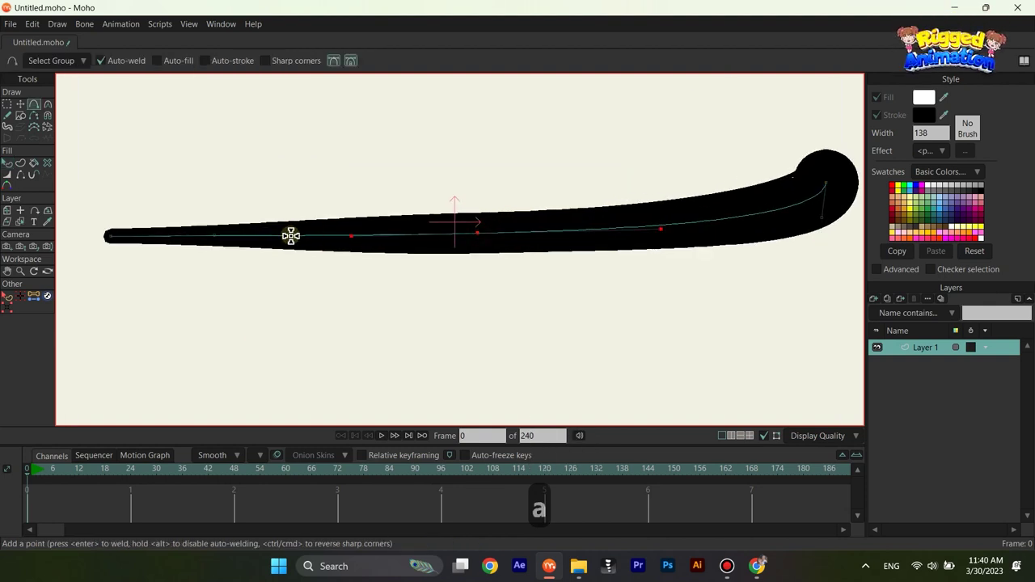
pyautogui.click(359, 235)
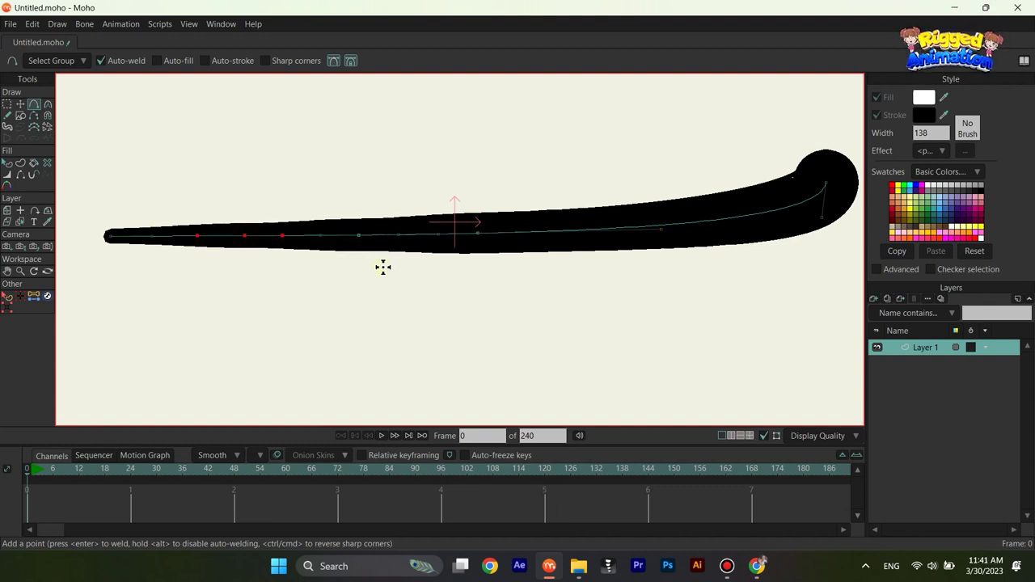
pyautogui.click(605, 231)
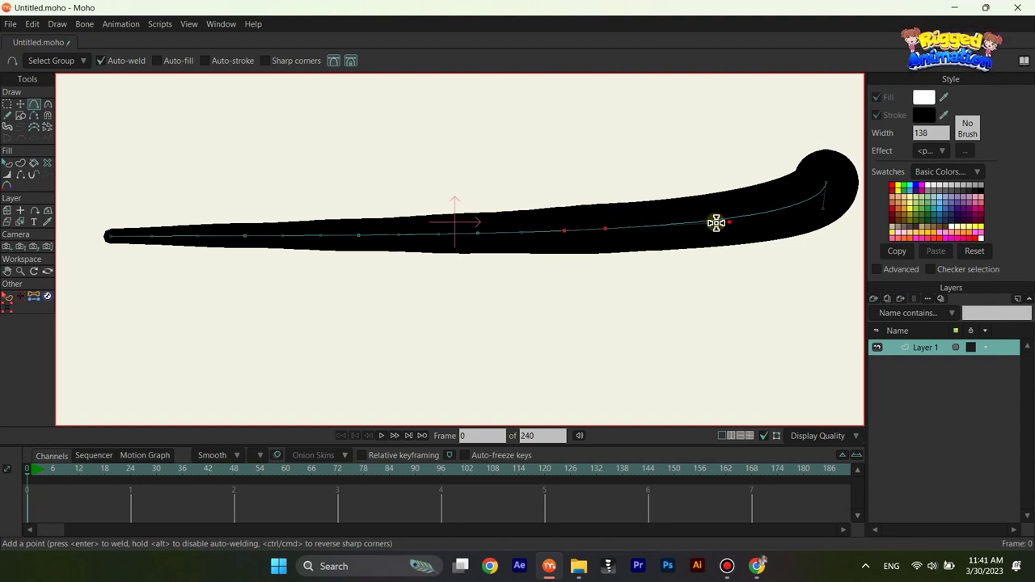
pyautogui.scroll(-5, 493, 224)
pyautogui.press('q')
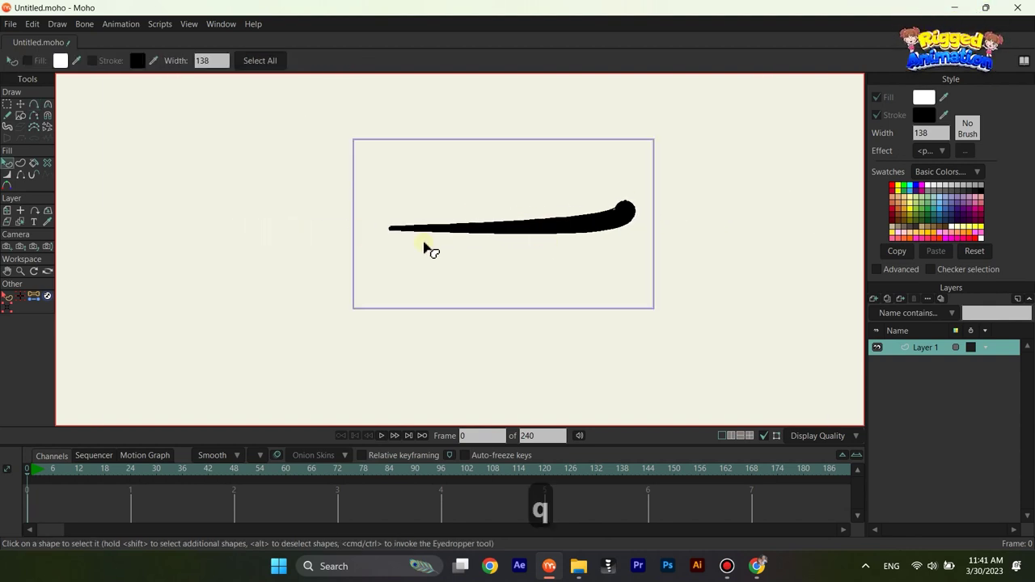
pyautogui.scroll(3, 627, 208)
pyautogui.scroll(-3, 331, 289)
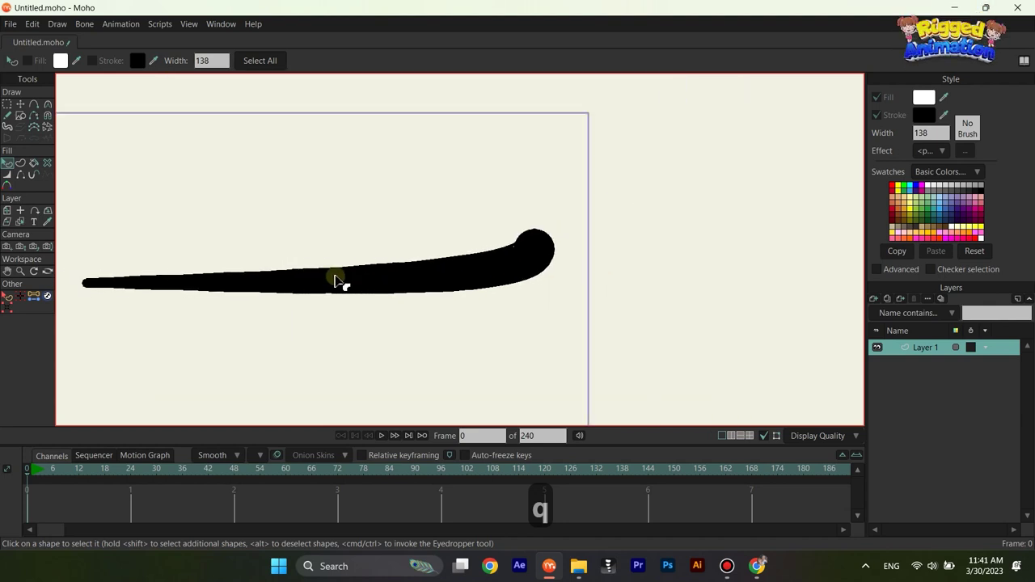
# Step: Select all points of the stroke to check how they are distributed along it
pyautogui.press('g')
pyautogui.moveTo(102, 213); pyautogui.dragTo(453, 325)
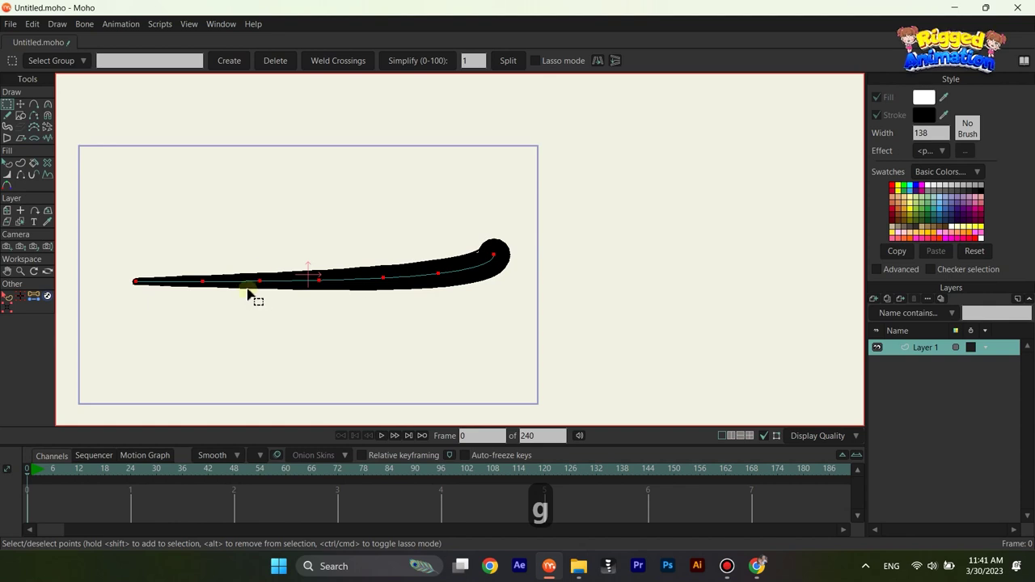
pyautogui.moveTo(365, 308); pyautogui.dragTo(464, 267)
pyautogui.scroll(2, 433, 285)
# Step: Select the stroke shape and change its stroke colour to green 27CF00
pyautogui.press('q')
pyautogui.click(395, 266)
pyautogui.scroll(1, 469, 275)
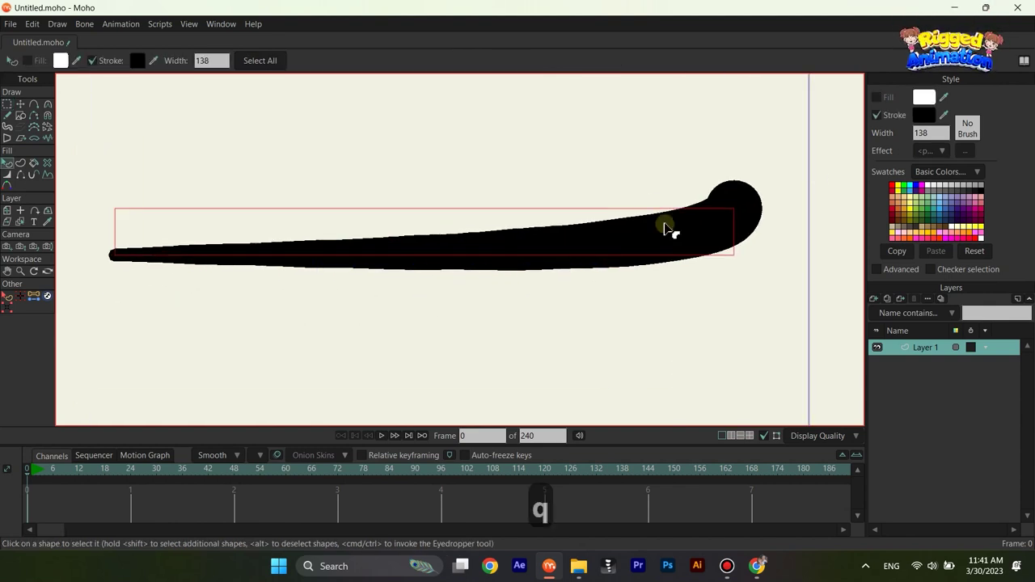
pyautogui.click(923, 115)
pyautogui.click(925, 316)
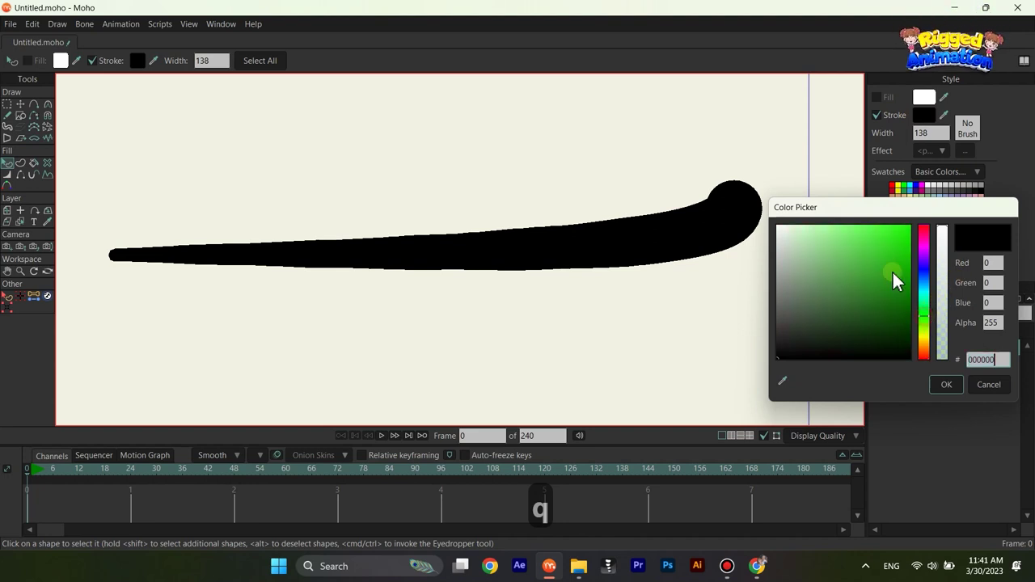
pyautogui.moveTo(895, 280); pyautogui.dragTo(917, 224)
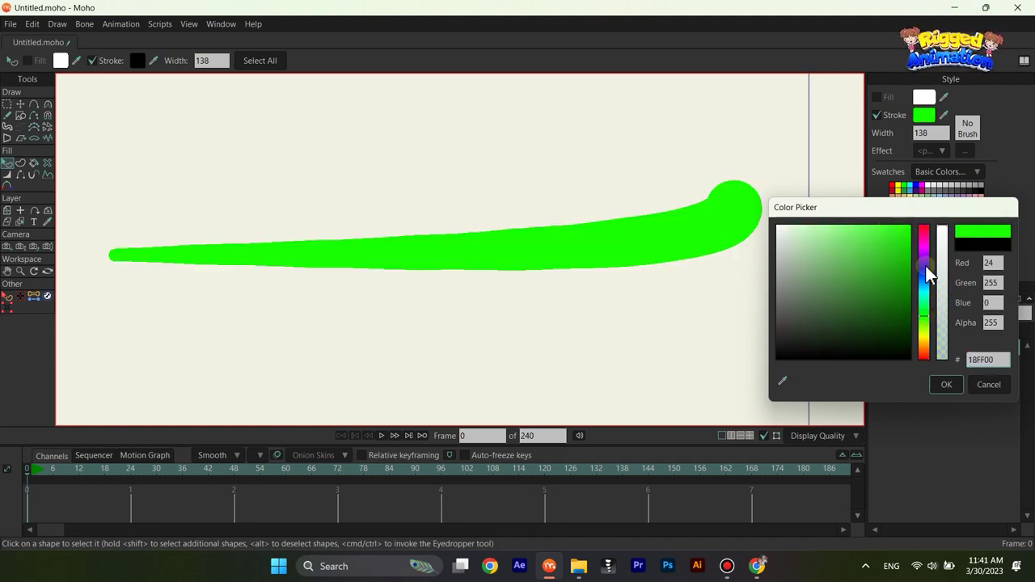
pyautogui.click(925, 320)
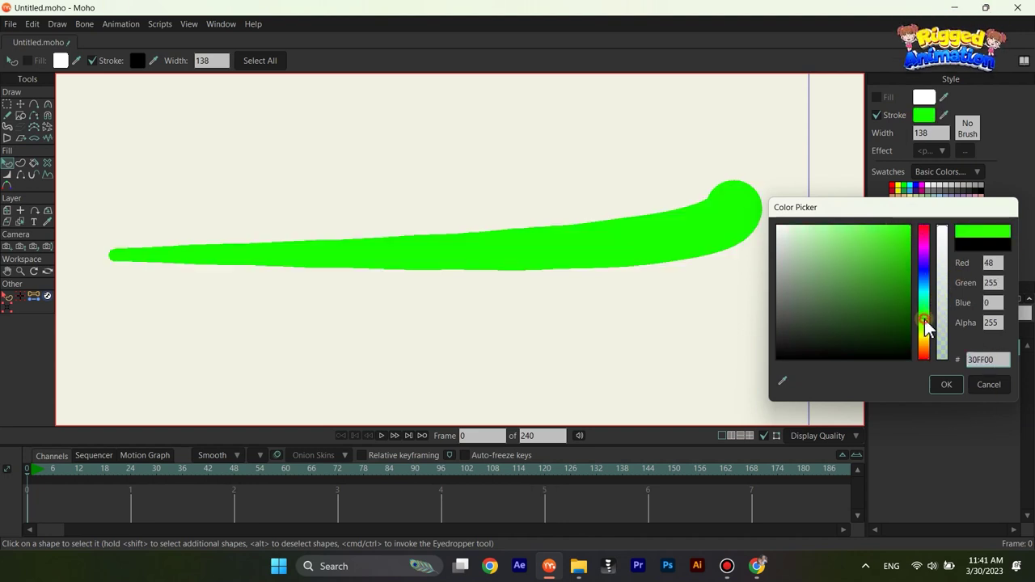
pyautogui.click(911, 240)
pyautogui.click(911, 249)
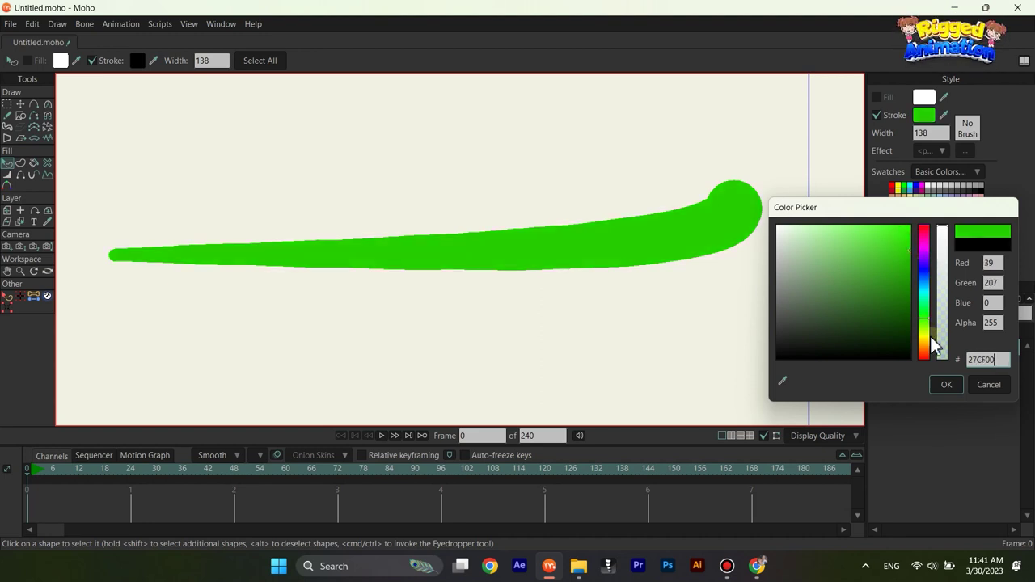
pyautogui.click(951, 383)
# Step: Show the advanced style options and apply a Shaded stroke effect with a light angle of about 66.8
pyautogui.scroll(-2, 592, 294)
pyautogui.scroll(2, 592, 298)
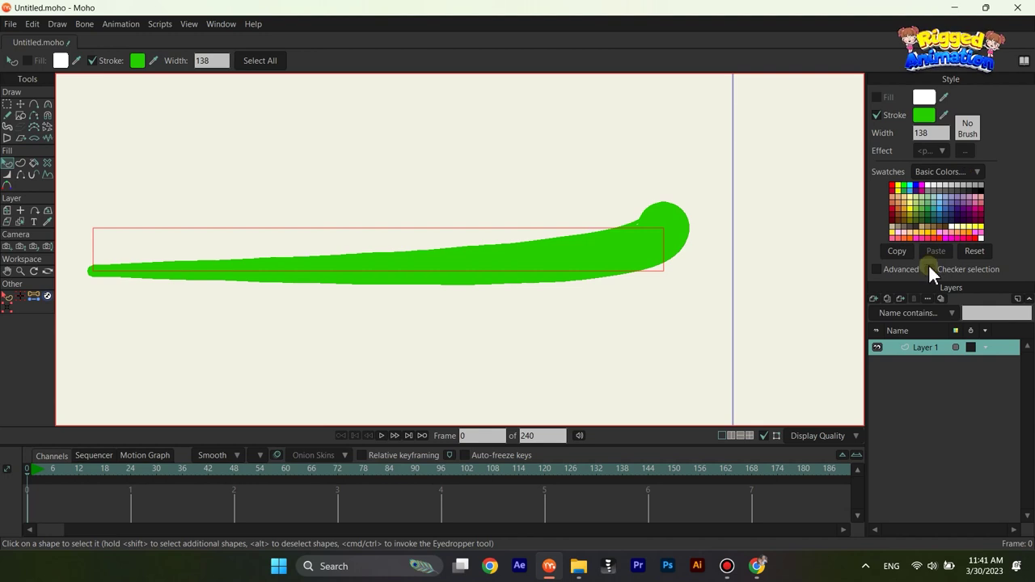
pyautogui.click(877, 269)
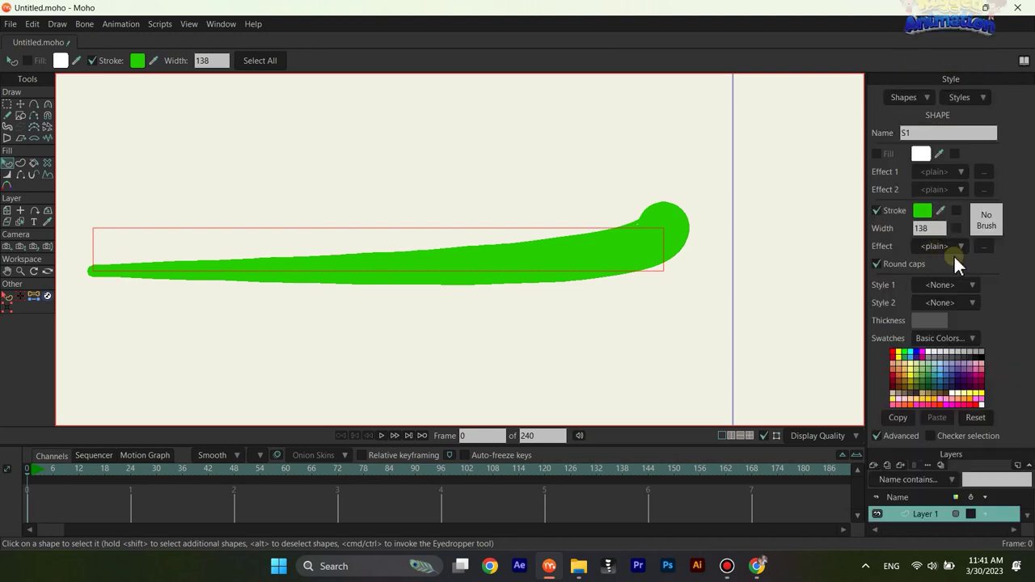
pyautogui.click(950, 250)
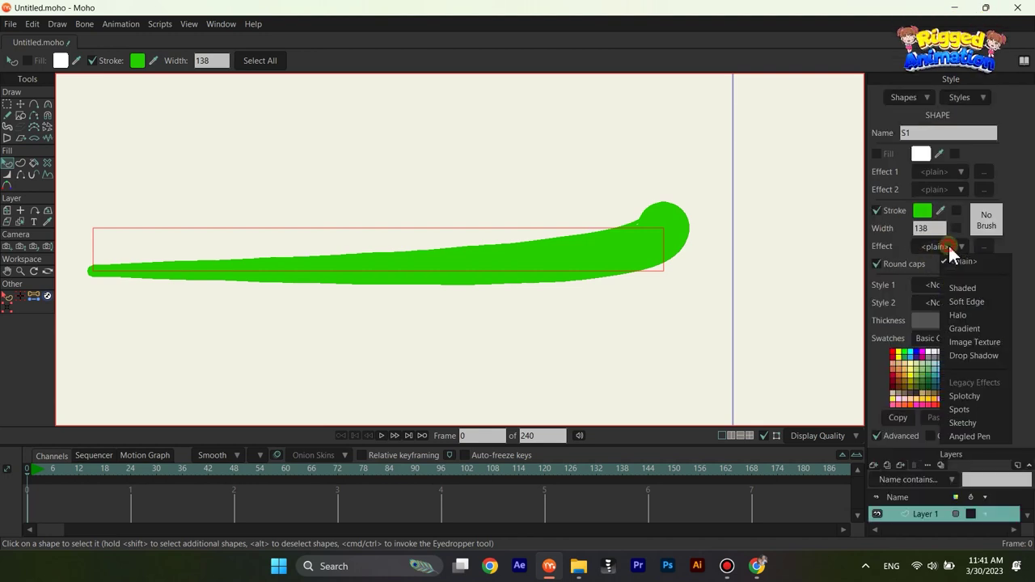
pyautogui.click(991, 289)
pyautogui.moveTo(607, 174); pyautogui.dragTo(788, 139)
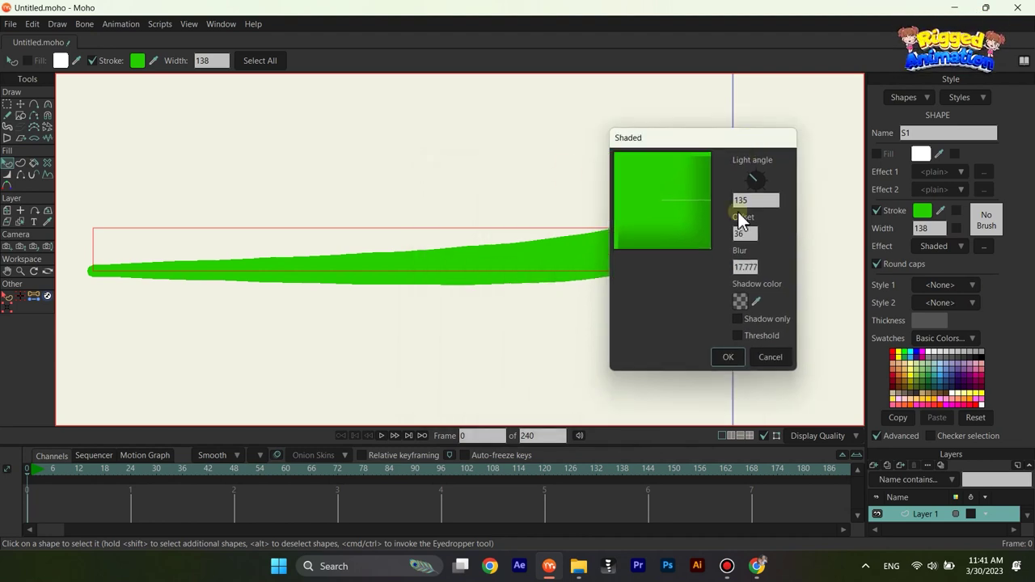
pyautogui.moveTo(755, 177)
pyautogui.mouseDown()
pyautogui.moveTo(806, 97)
pyautogui.moveTo(867, 82)
pyautogui.mouseUp()
# Step: Set the shading's shadow colour to dark yellow CECC00 with an alpha of 255
pyautogui.click(863, 234)
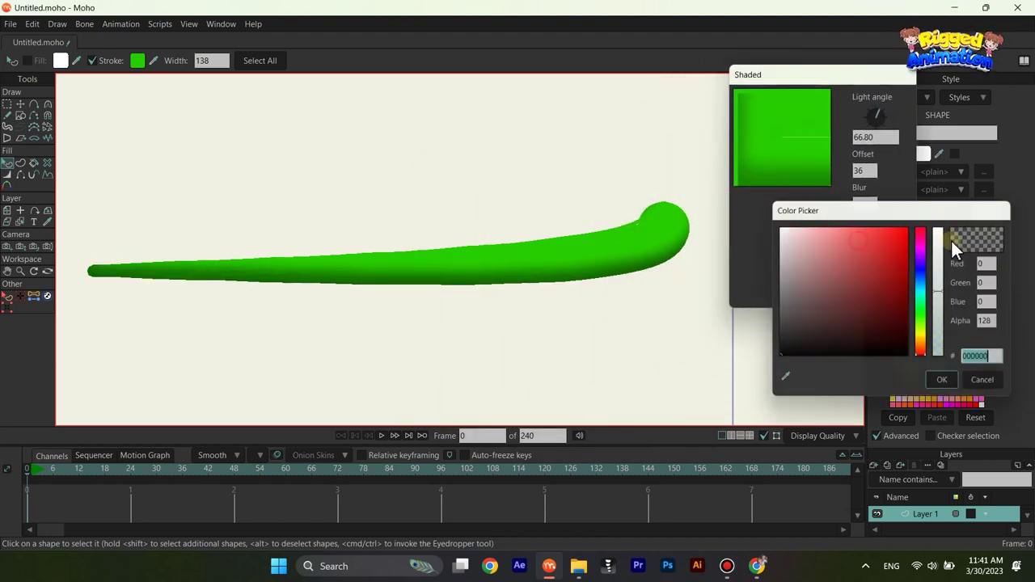
pyautogui.click(926, 336)
pyautogui.click(898, 245)
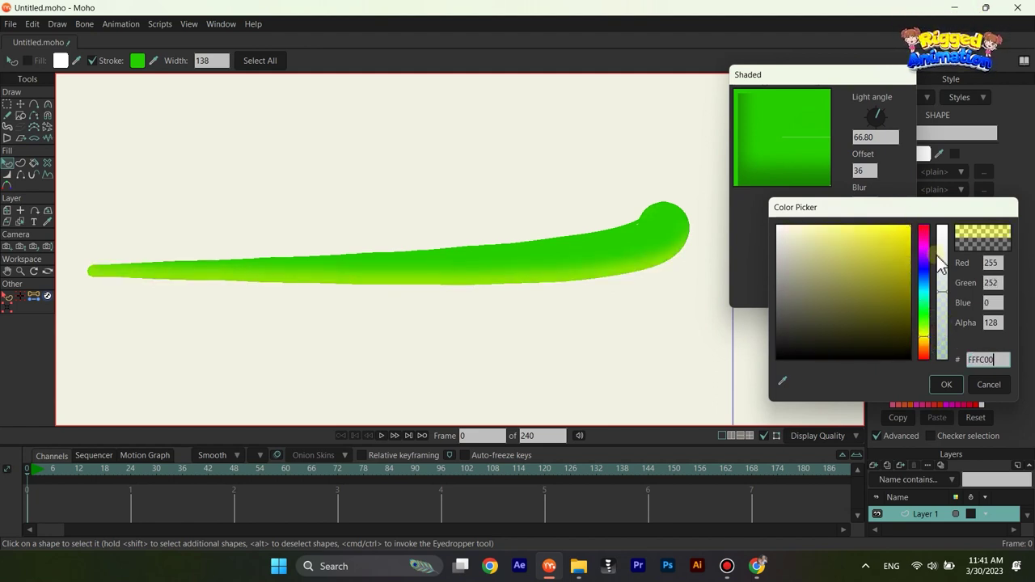
pyautogui.click(942, 231)
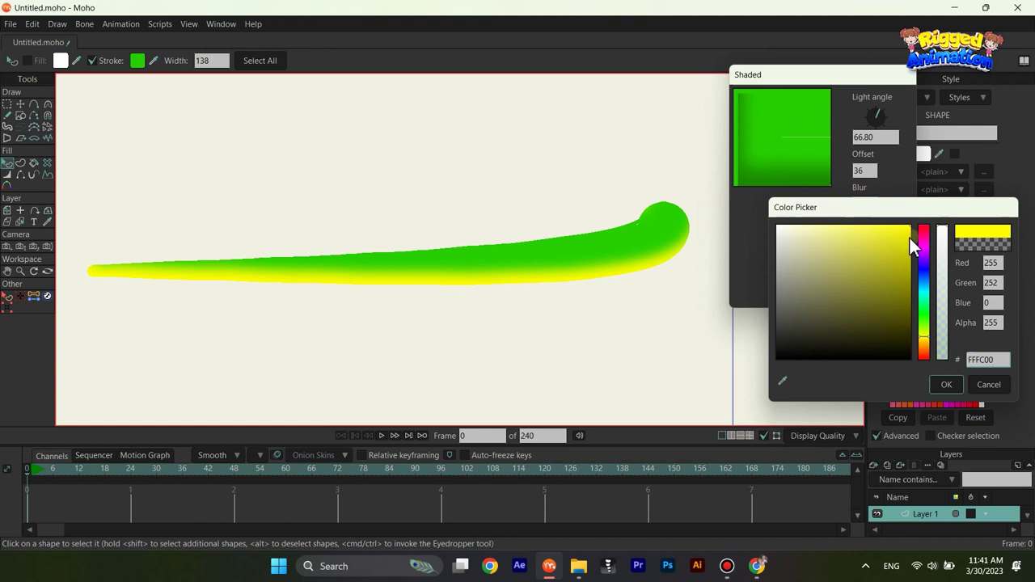
pyautogui.moveTo(910, 239); pyautogui.dragTo(925, 255)
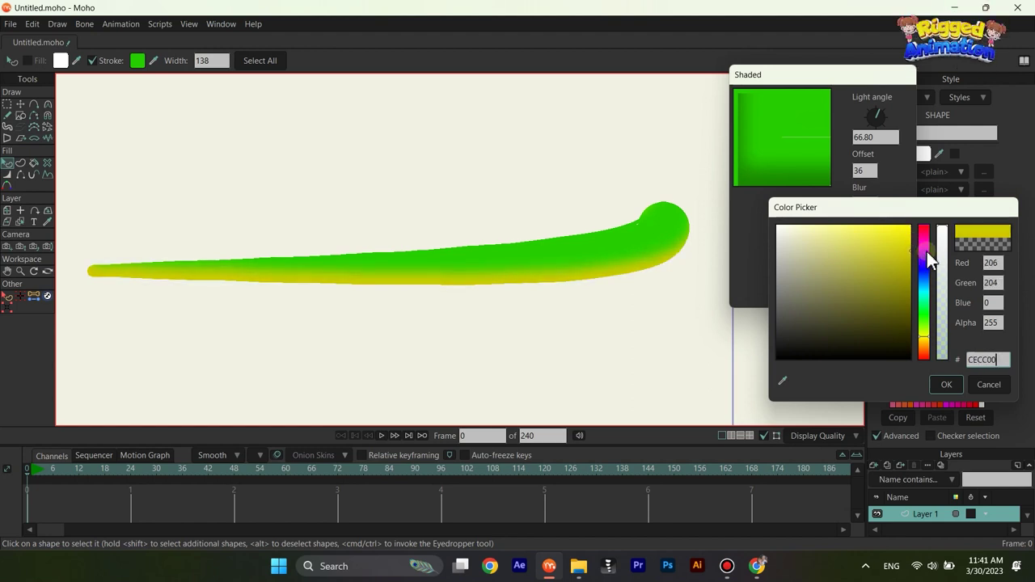
pyautogui.click(946, 384)
# Step: Set the Shaded effect's light angle to about 152.82, offset to 46, blur to about 9.03 and shadow colour alpha to 241
pyautogui.moveTo(875, 105); pyautogui.dragTo(867, 112)
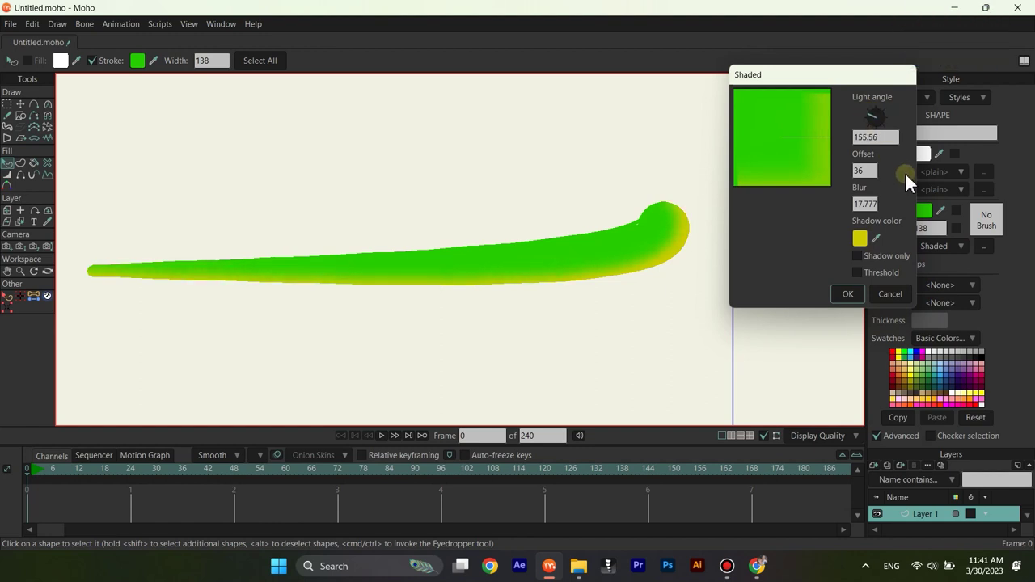
pyautogui.click(865, 171)
pyautogui.write('44')
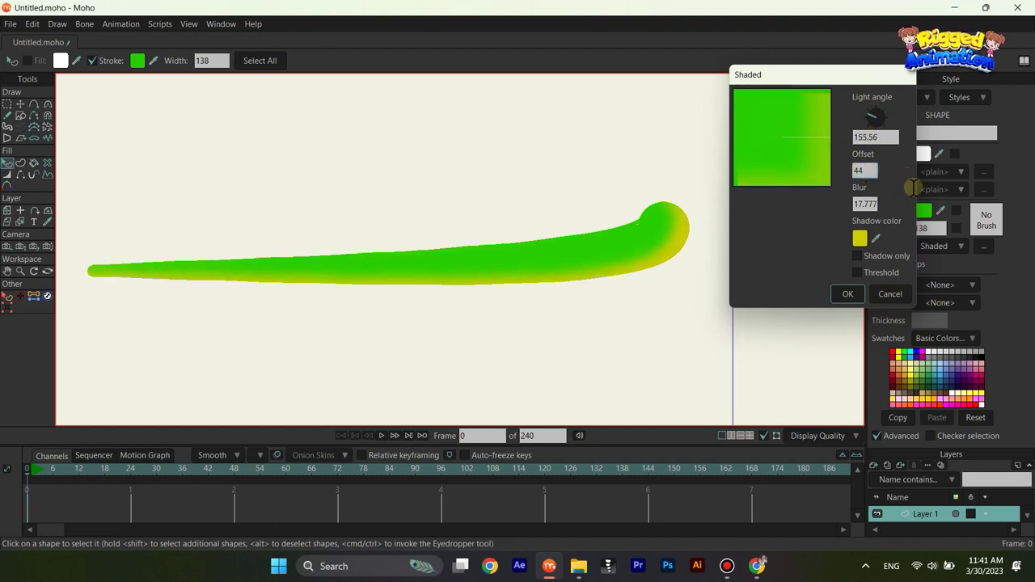
pyautogui.scroll(1, 920, 192)
pyautogui.click(874, 202)
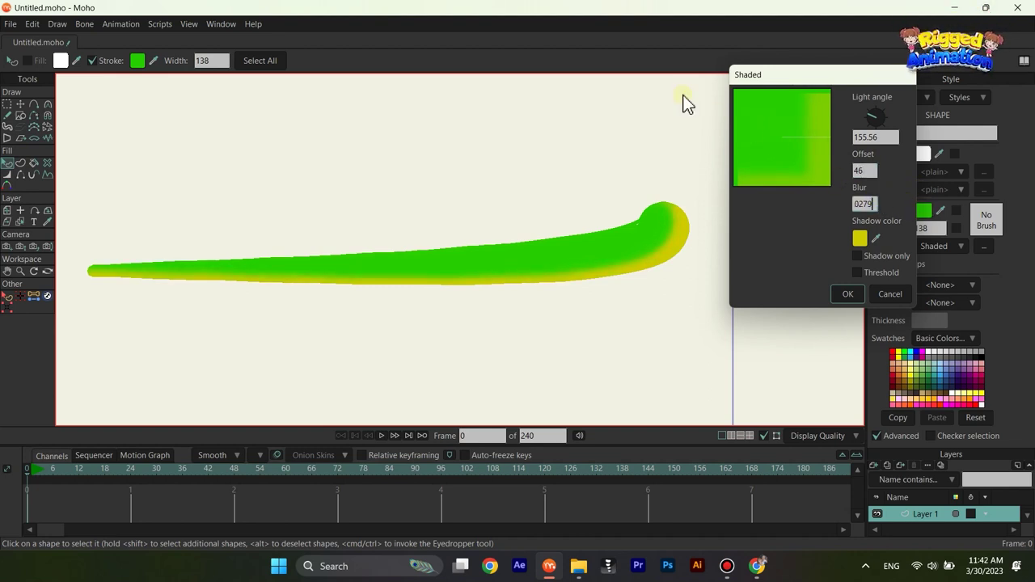
pyautogui.moveTo(872, 117); pyautogui.dragTo(866, 111)
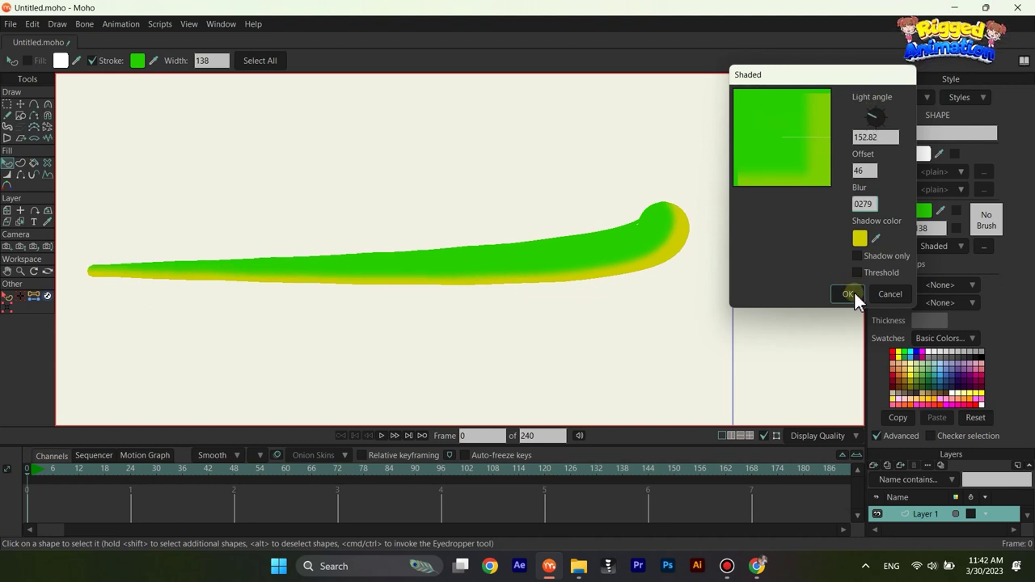
pyautogui.click(860, 239)
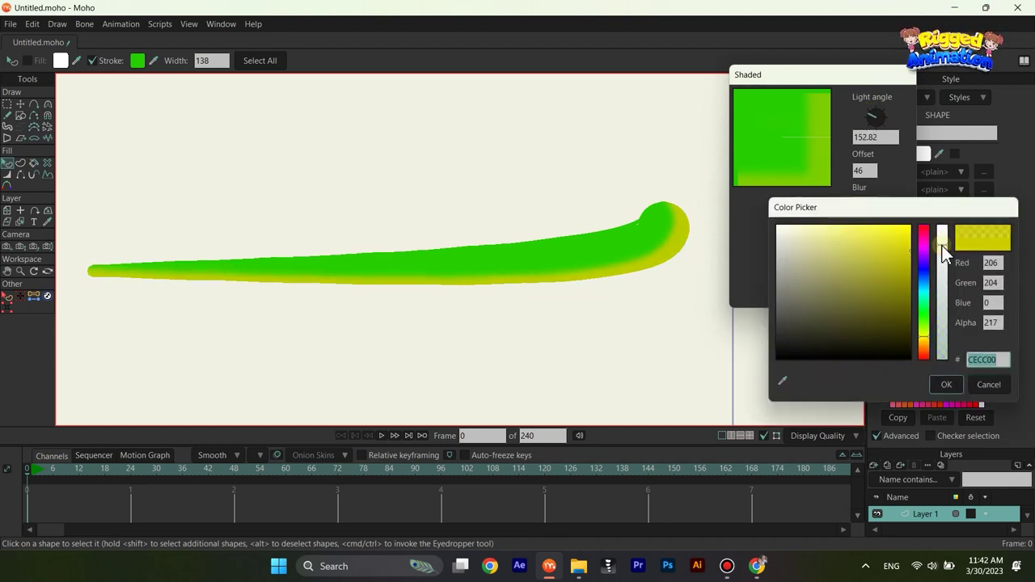
pyautogui.moveTo(943, 245); pyautogui.dragTo(944, 233)
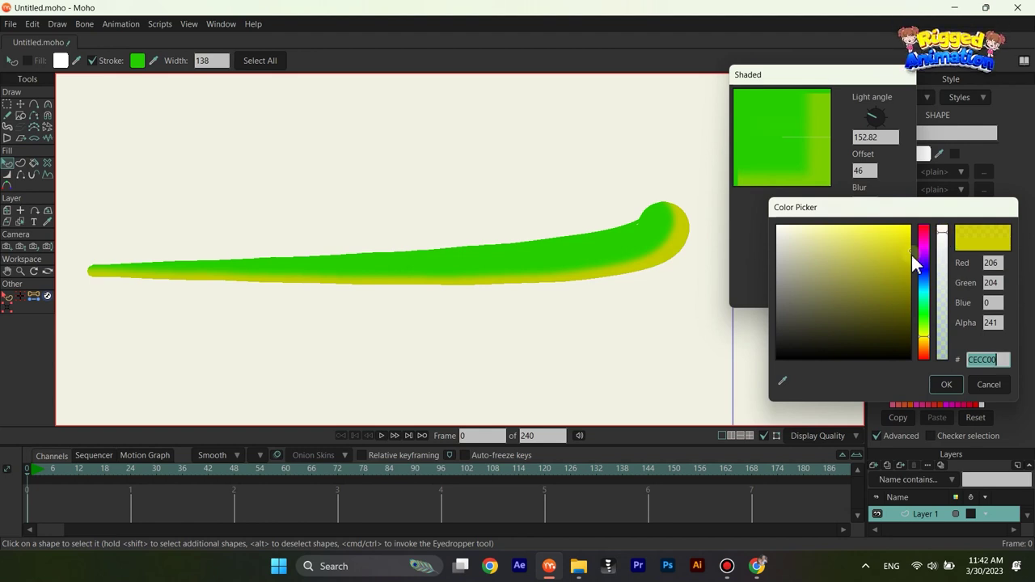
pyautogui.click(931, 381)
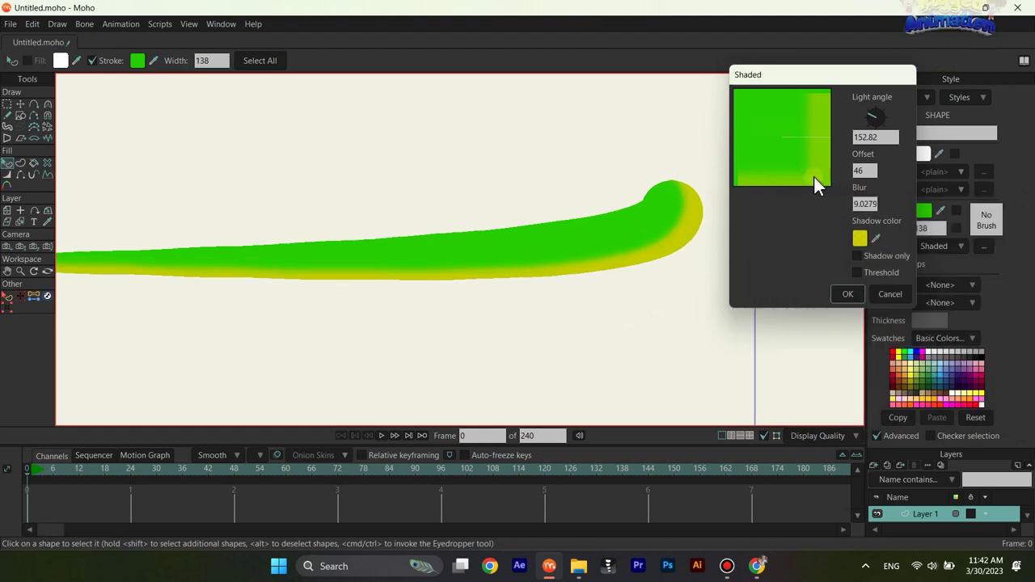
# Step: Raise the shading's blur to about 10.28 and its offset to 63, and apply the effect to the stroke
pyautogui.click(875, 206)
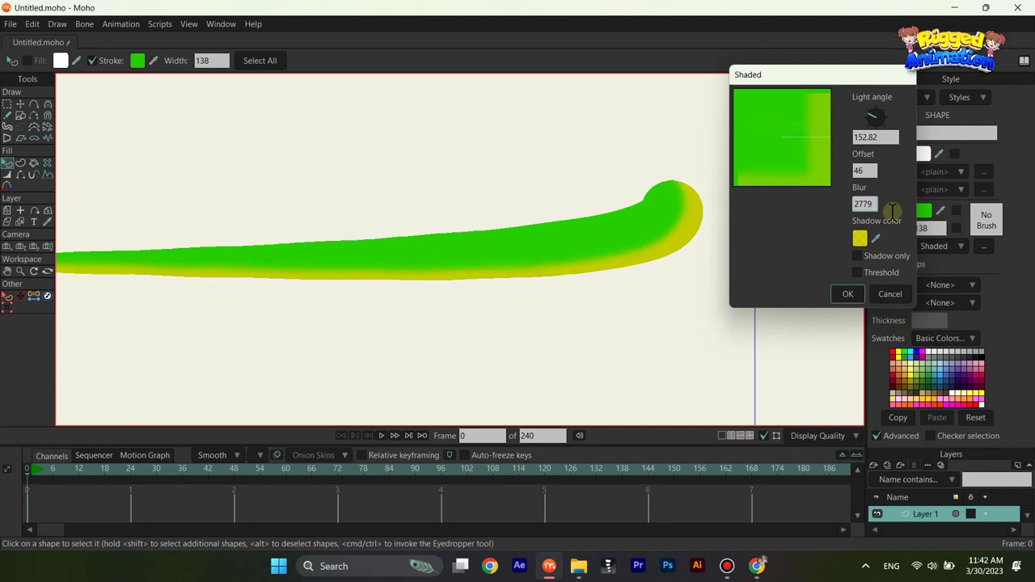
pyautogui.doubleClick(866, 169)
pyautogui.write('64')
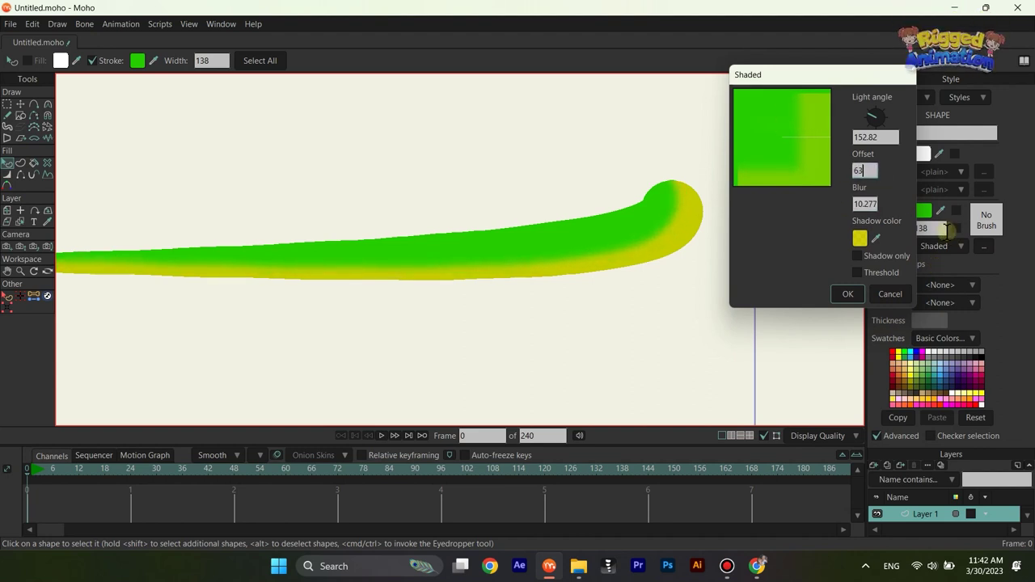
pyautogui.click(846, 296)
pyautogui.click(555, 303)
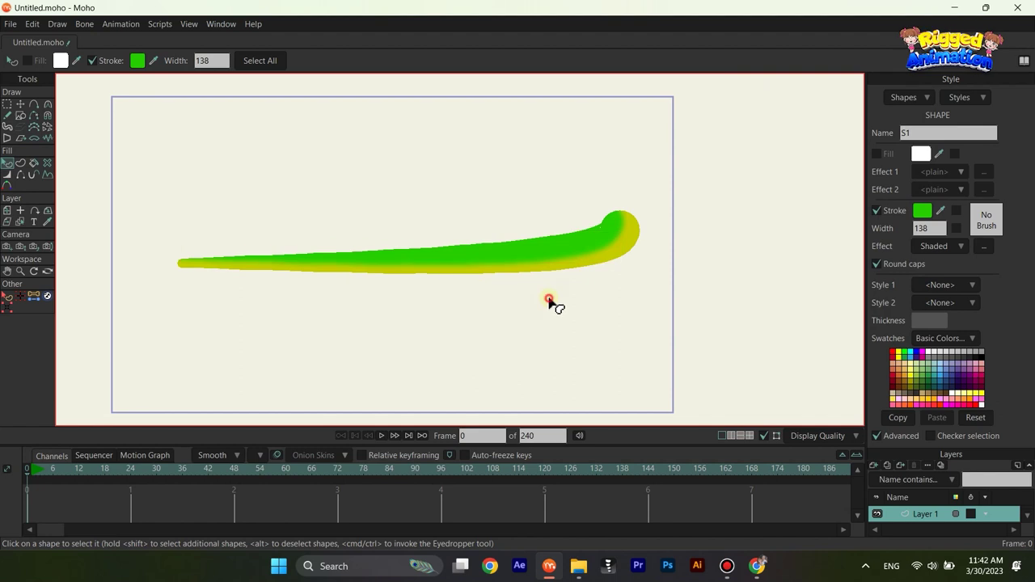
# Step: Reopen the stroke's Shaded effect settings and change the light angle to about 158.63
pyautogui.click(413, 256)
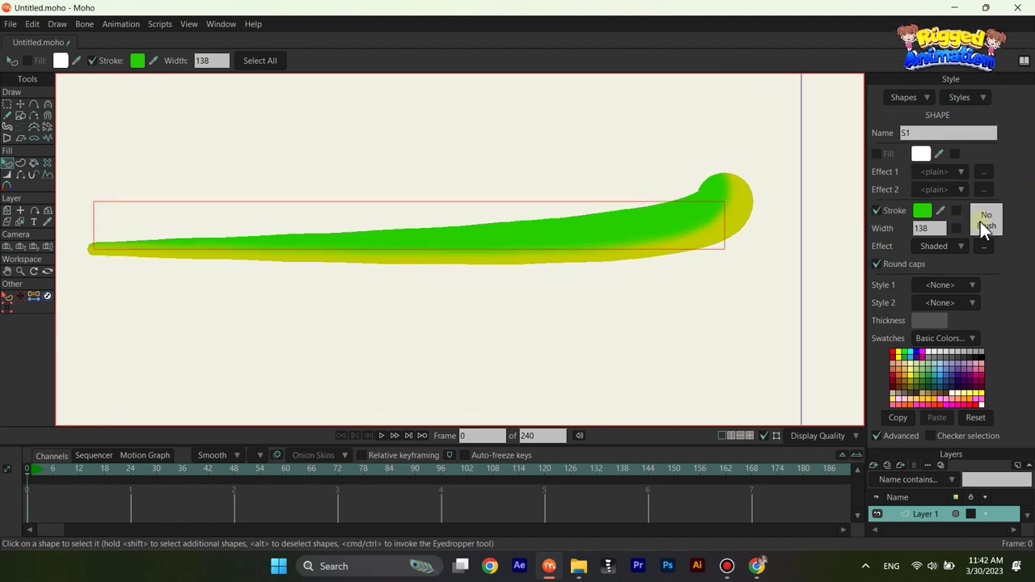
pyautogui.click(983, 247)
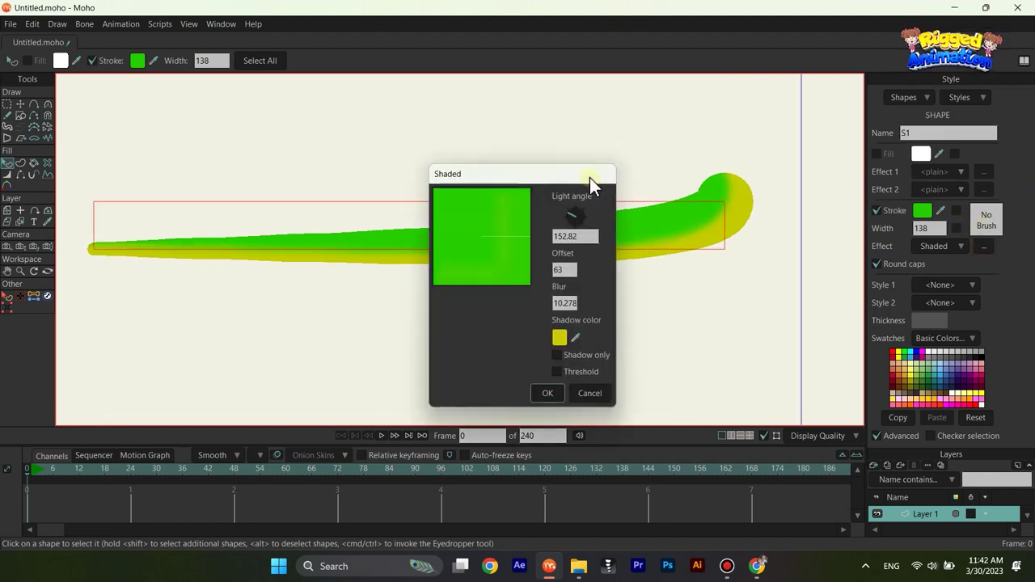
pyautogui.moveTo(590, 177)
pyautogui.mouseDown()
pyautogui.moveTo(794, 133)
pyautogui.moveTo(773, 162)
pyautogui.mouseUp()
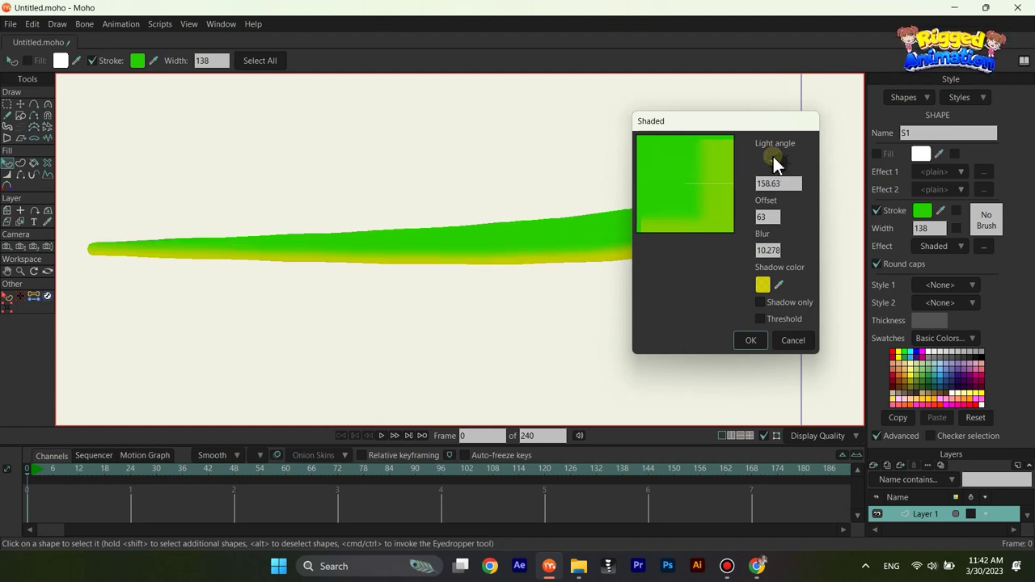
pyautogui.click(751, 339)
pyautogui.click(766, 305)
pyautogui.scroll(-3, 704, 295)
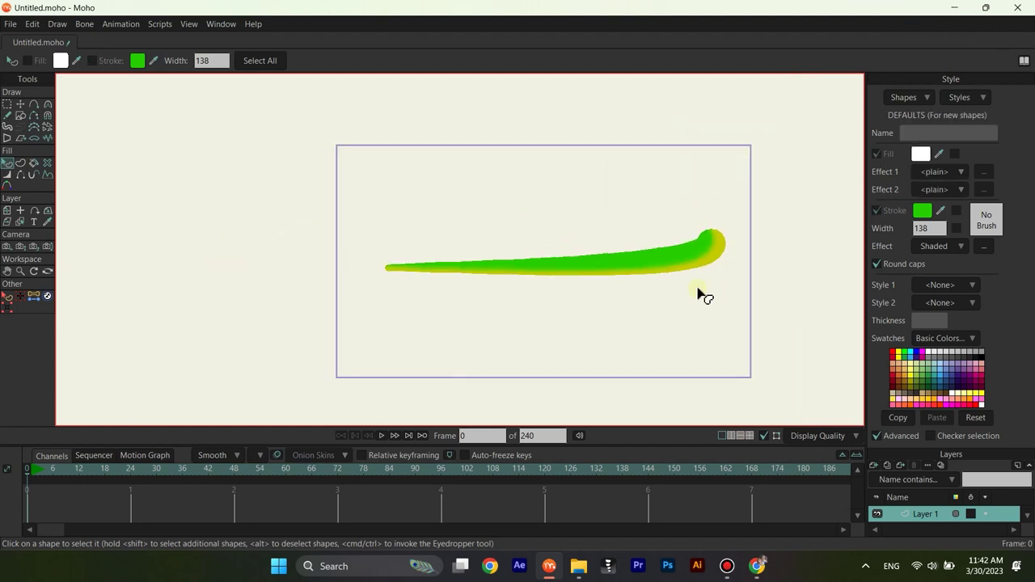
pyautogui.scroll(3, 720, 268)
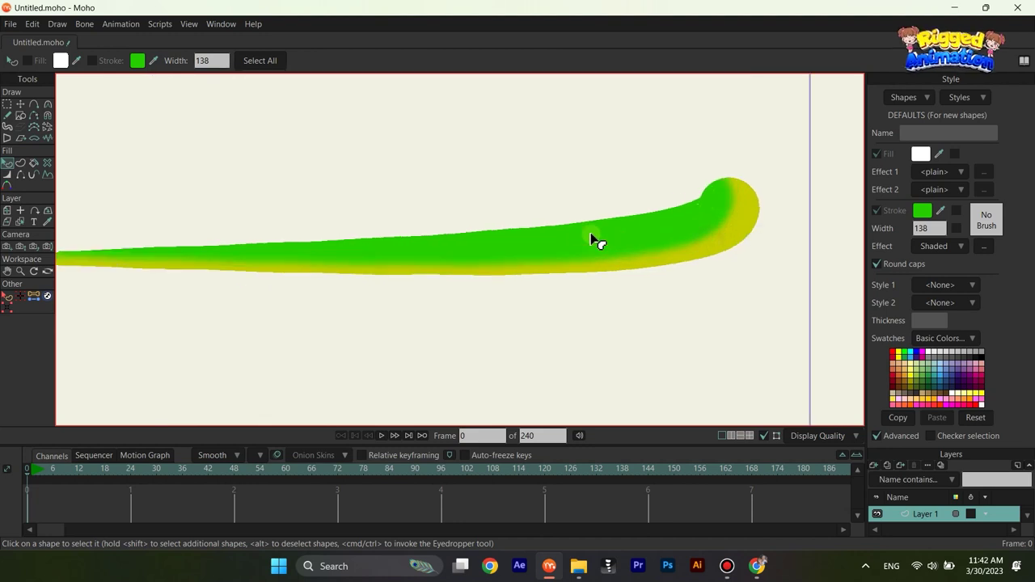
pyautogui.scroll(-1, 706, 276)
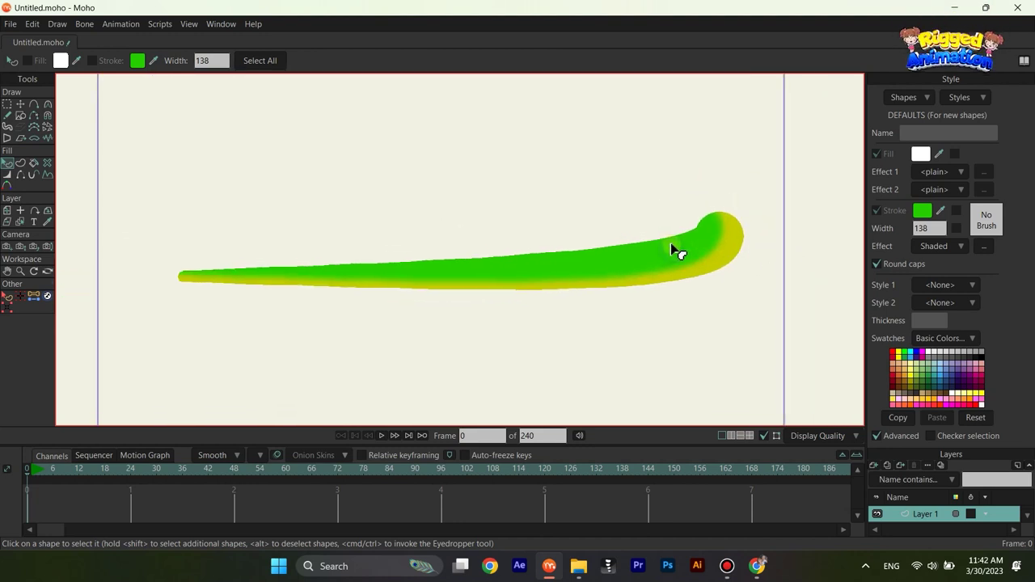
# Step: Hide the advanced style options and duplicate the stroke in place by copying and pasting all its points
pyautogui.press('g')
pyautogui.scroll(1, 661, 264)
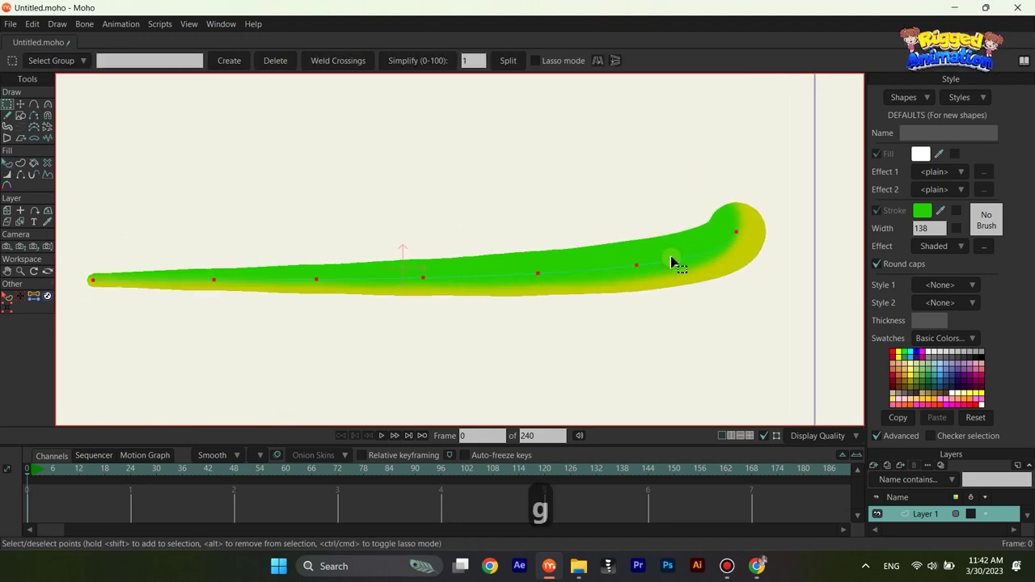
pyautogui.press('t')
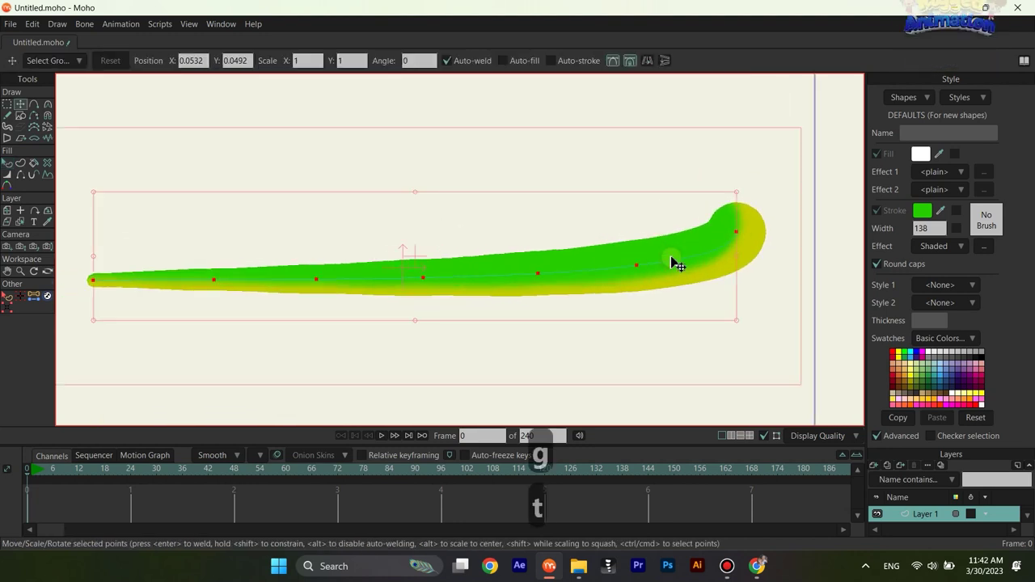
pyautogui.click(878, 435)
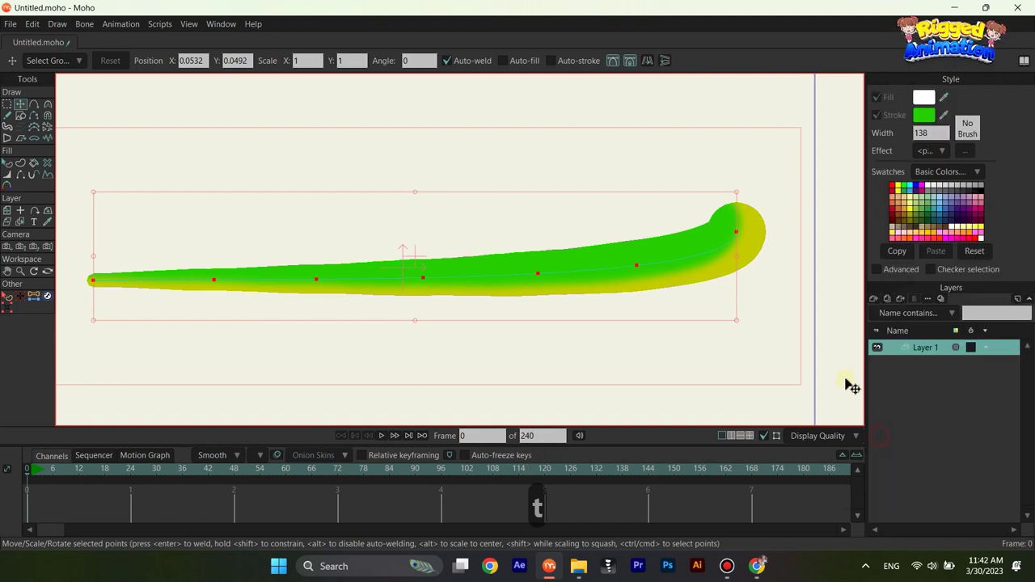
pyautogui.moveTo(669, 279); pyautogui.dragTo(678, 282)
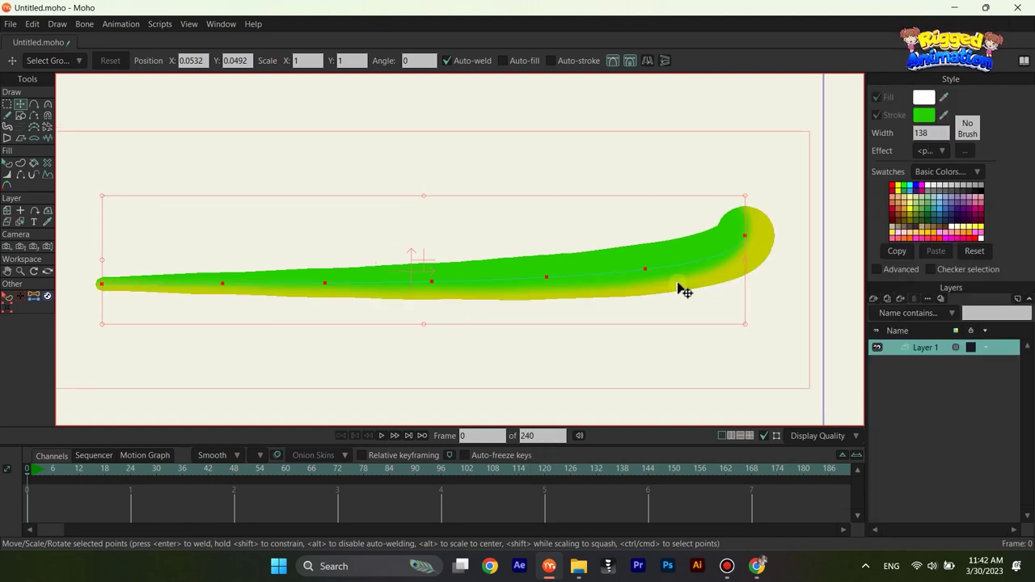
pyautogui.hotkey('ctrl', 'c')
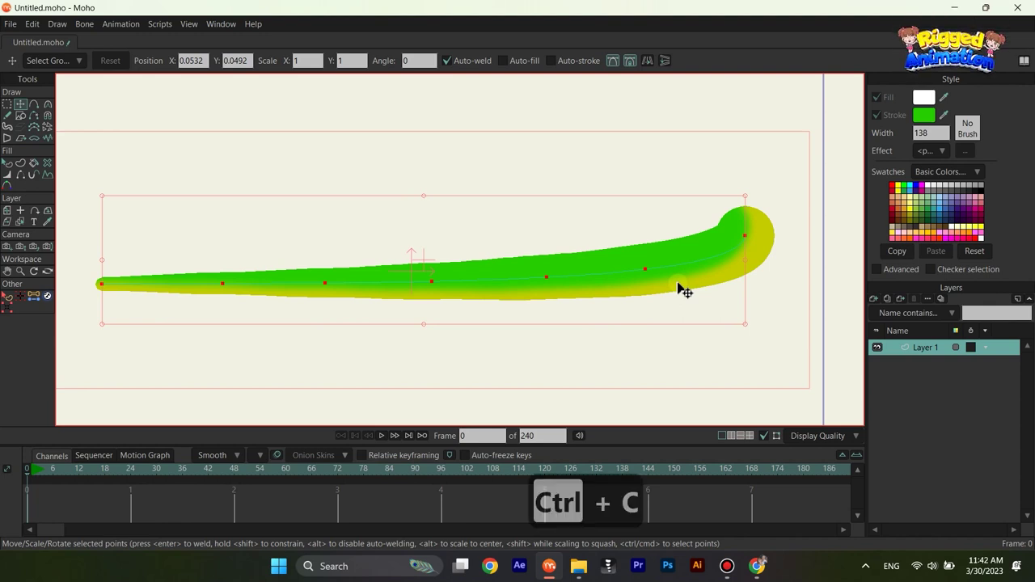
pyautogui.hotkey('ctrl', 'v')
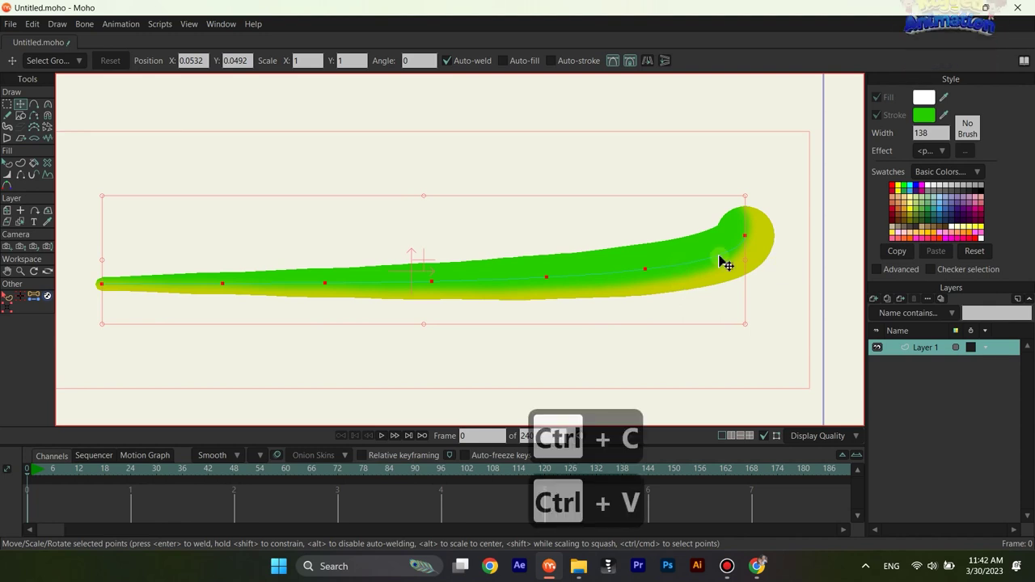
# Step: Select the duplicated stroke shape and reduce its stroke width to 85
pyautogui.press('q')
pyautogui.click(705, 269)
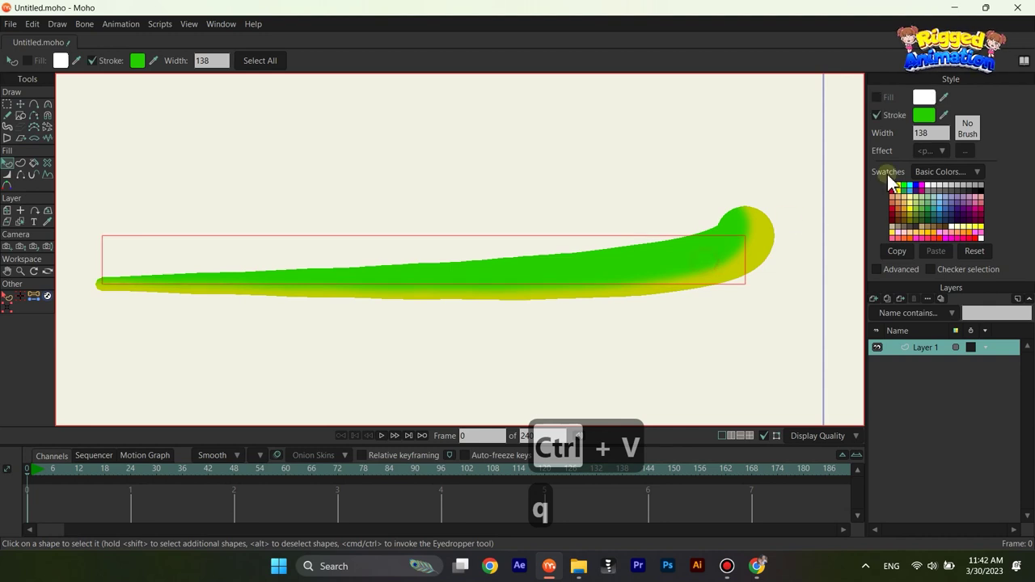
pyautogui.moveTo(947, 134)
pyautogui.mouseDown()
pyautogui.moveTo(832, 71)
pyautogui.moveTo(663, 5)
pyautogui.mouseUp()
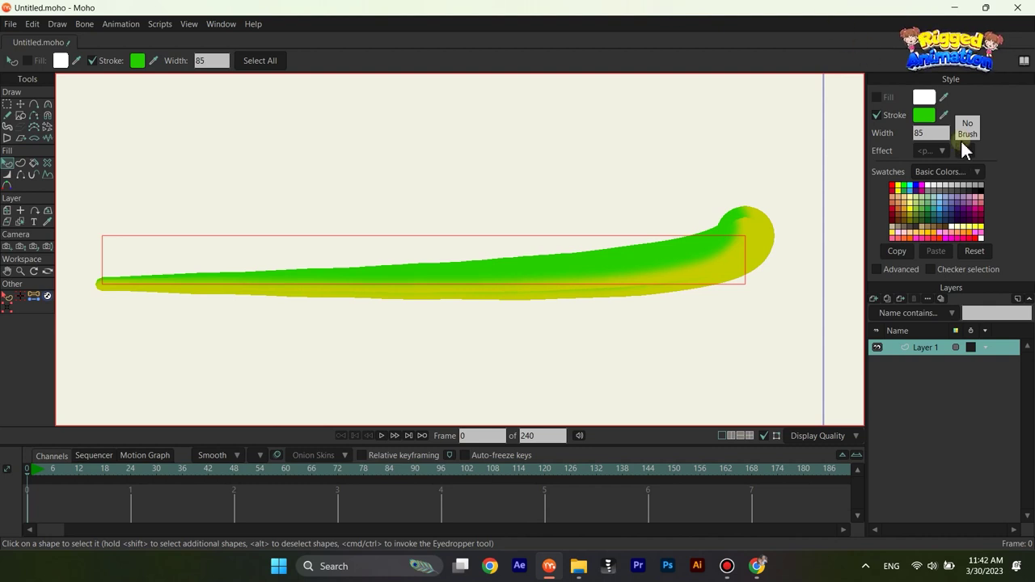
# Step: Give the duplicated stroke the round-spots brush Brush511_0_360_50.png with a brush spacing of 115%
pyautogui.click(965, 133)
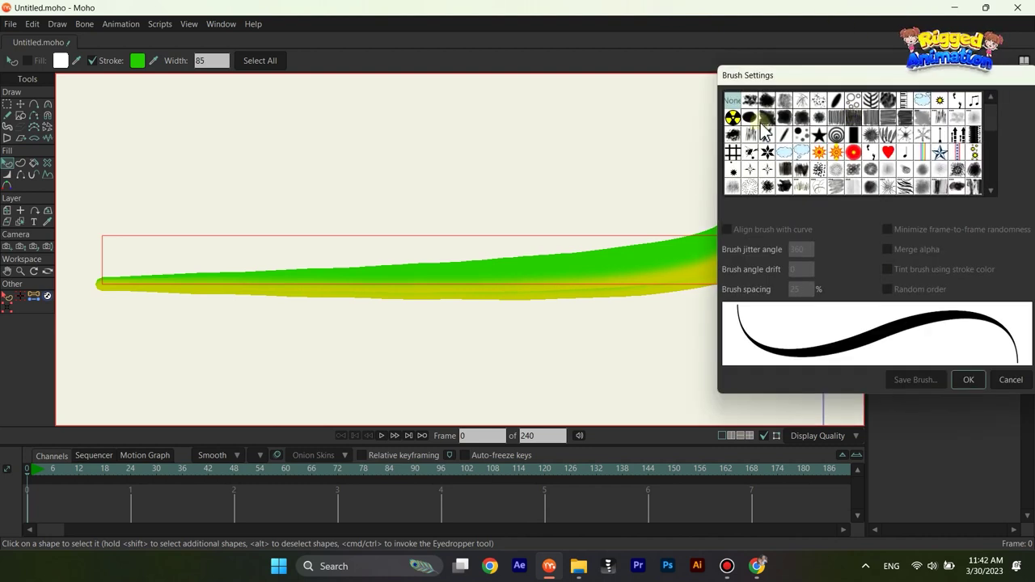
pyautogui.click(801, 136)
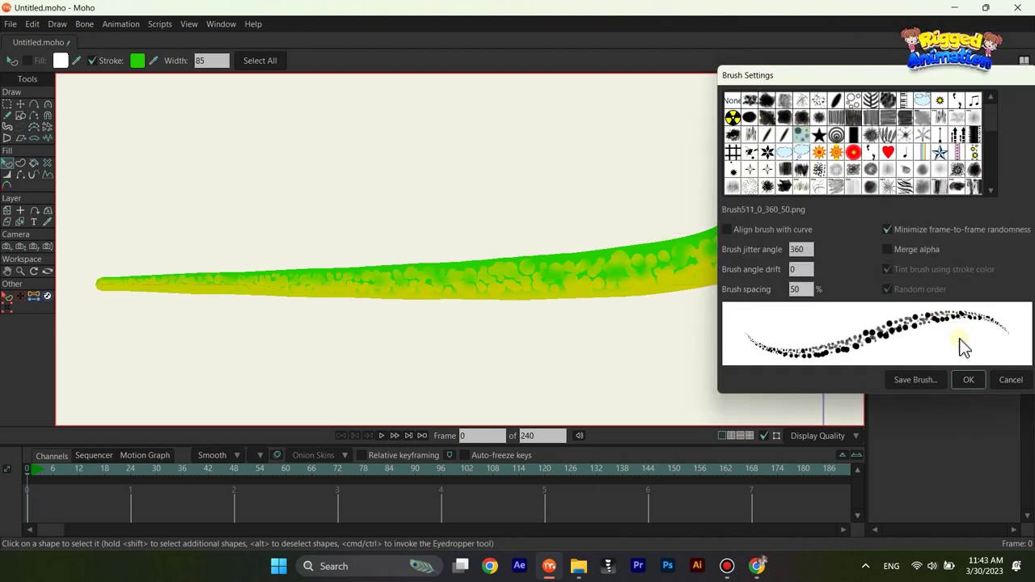
pyautogui.moveTo(806, 288); pyautogui.dragTo(780, 270)
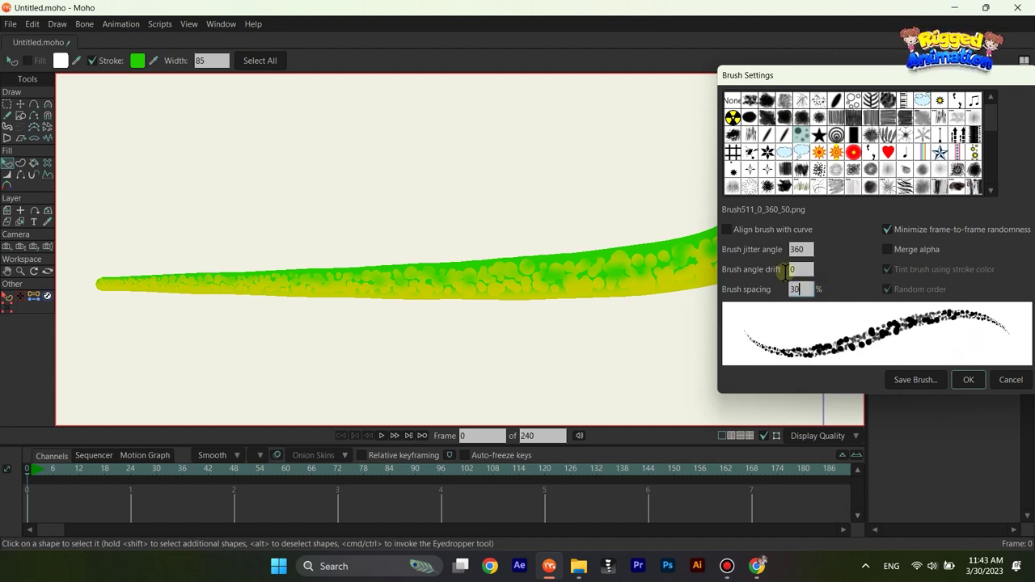
pyautogui.doubleClick(802, 289)
pyautogui.write('90')
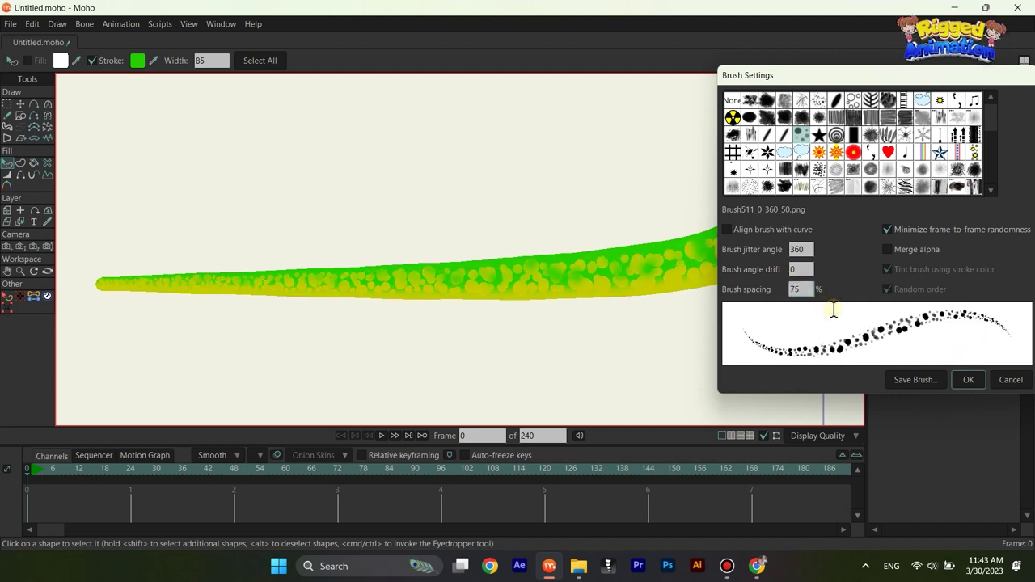
pyautogui.moveTo(844, 317); pyautogui.dragTo(889, 347)
pyautogui.press('BackSpace')
pyautogui.press('BackSpace')
pyautogui.write('20')
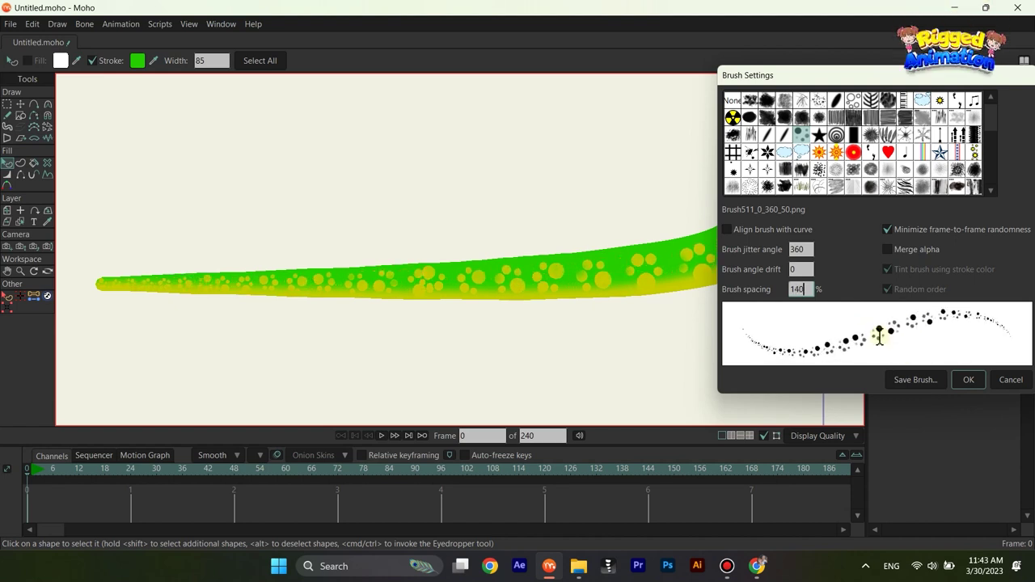
pyautogui.press('BackSpace')
pyautogui.press('BackSpace')
pyautogui.write('15')
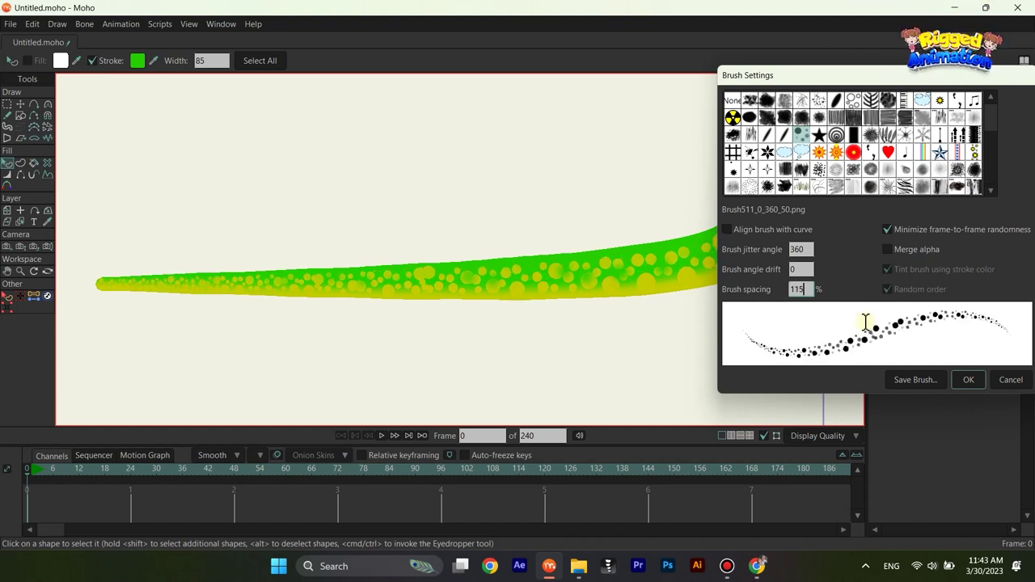
pyautogui.click(961, 374)
# Step: Render the current frame to examine how the spotted stroke looks, and close the render
pyautogui.scroll(-3, 704, 308)
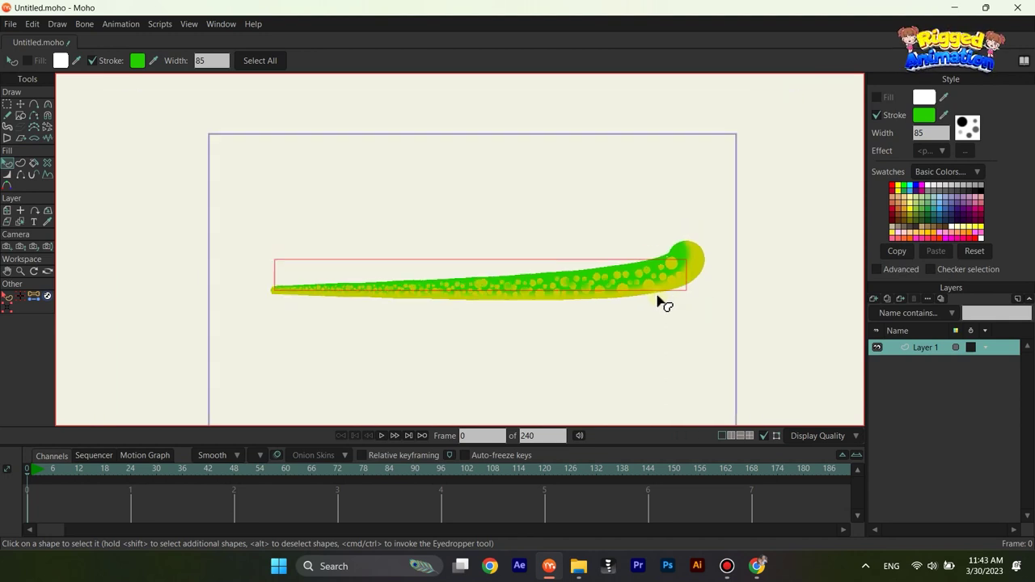
pyautogui.hotkey('ctrl', 'r')
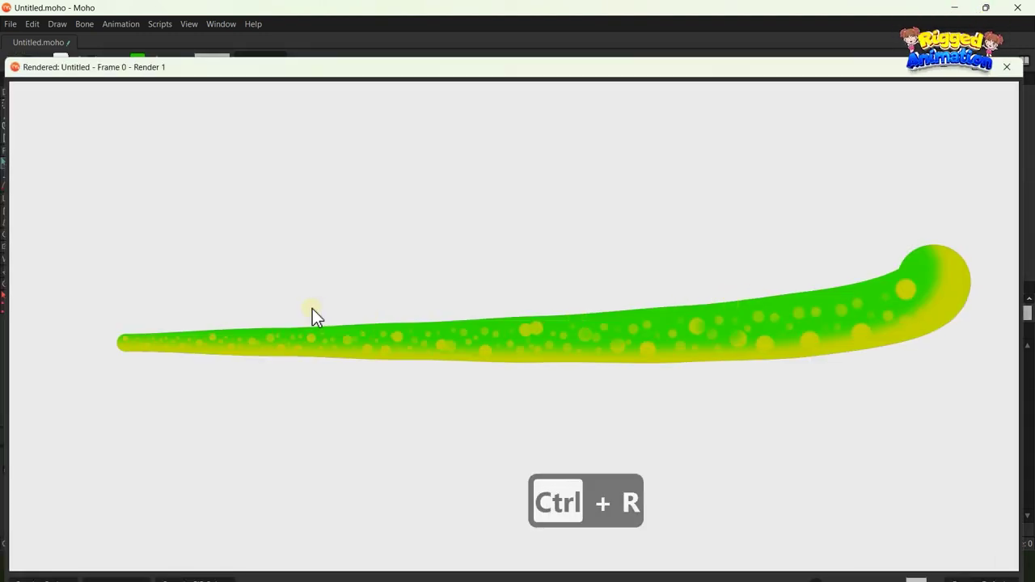
pyautogui.scroll(-2, 610, 357)
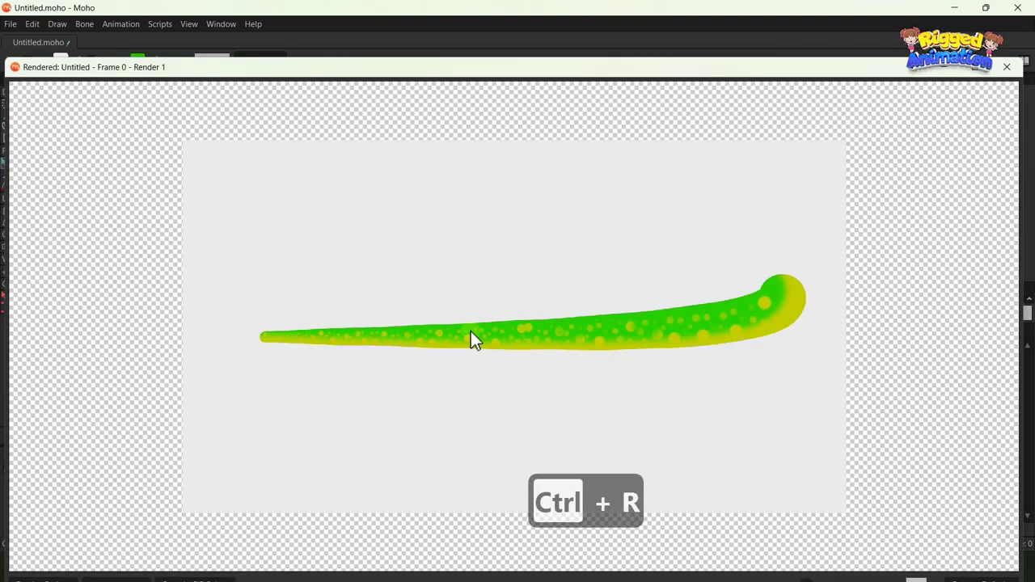
pyautogui.click(1011, 68)
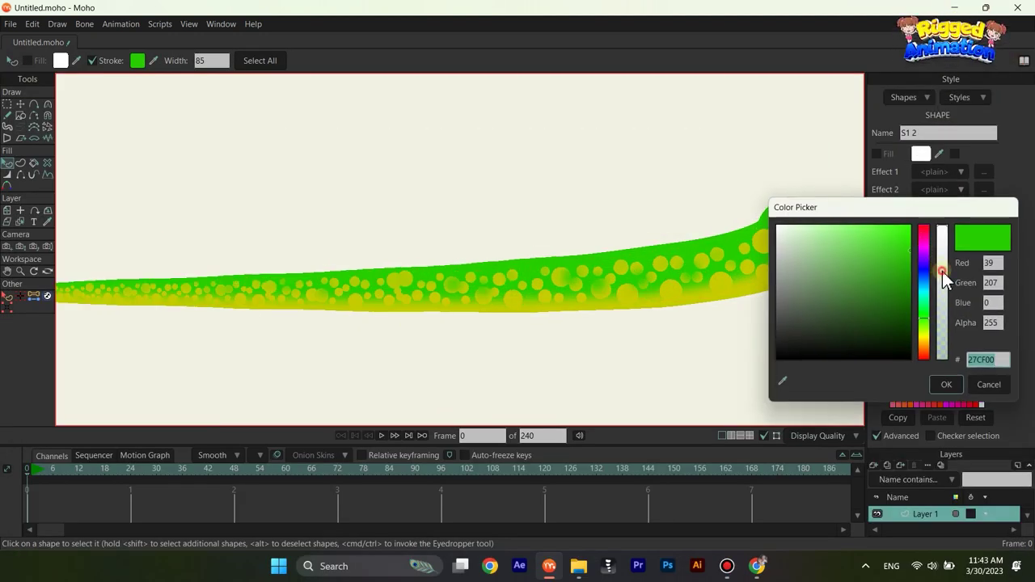
# Step: Make the spotted duplicate's green stroke colour 27CF00 semi-transparent by lowering its alpha
pyautogui.moveTo(942, 271); pyautogui.dragTo(942, 289)
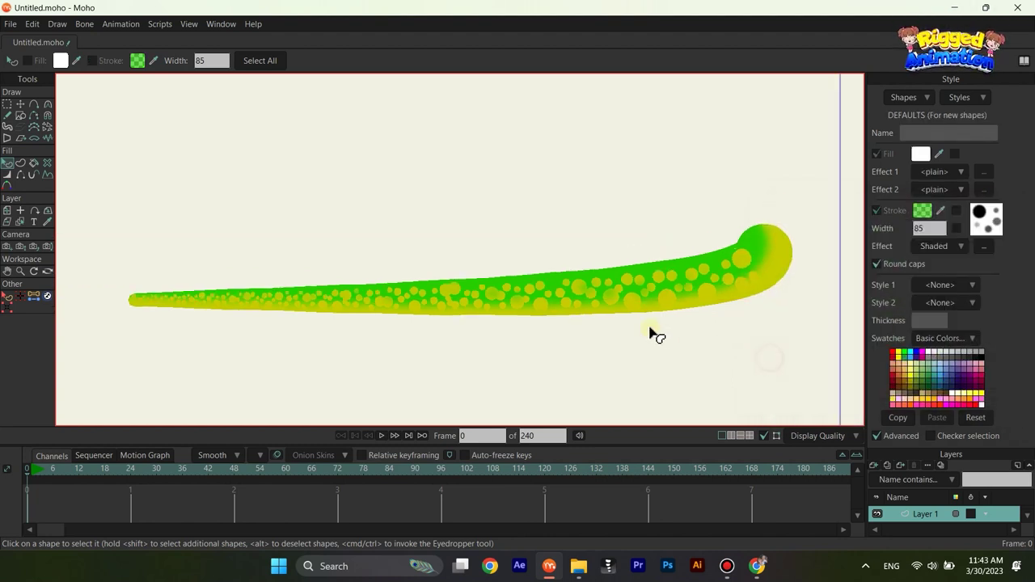
# Step: Render the current frame to check the semi-transparent spots, and close the render
pyautogui.hotkey('ctrl', 'r')
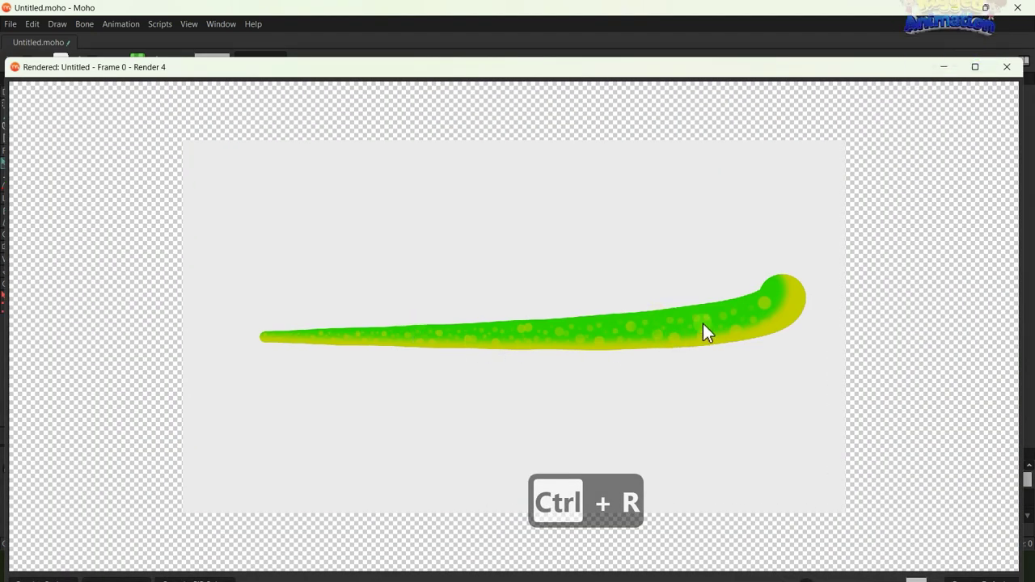
pyautogui.click(1007, 67)
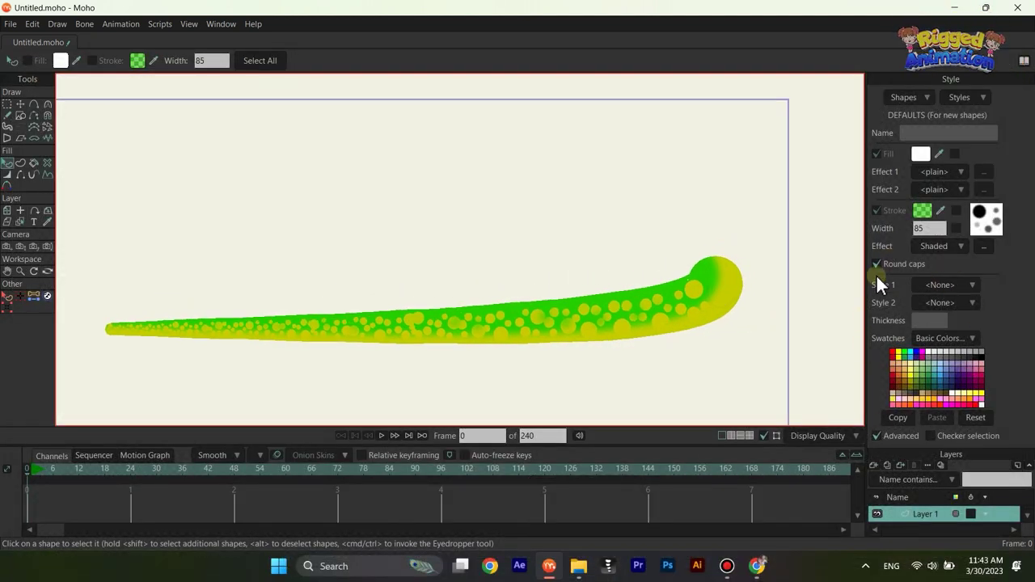
# Step: Turn off the advanced style options and rename the stroke's layer as body
pyautogui.click(878, 435)
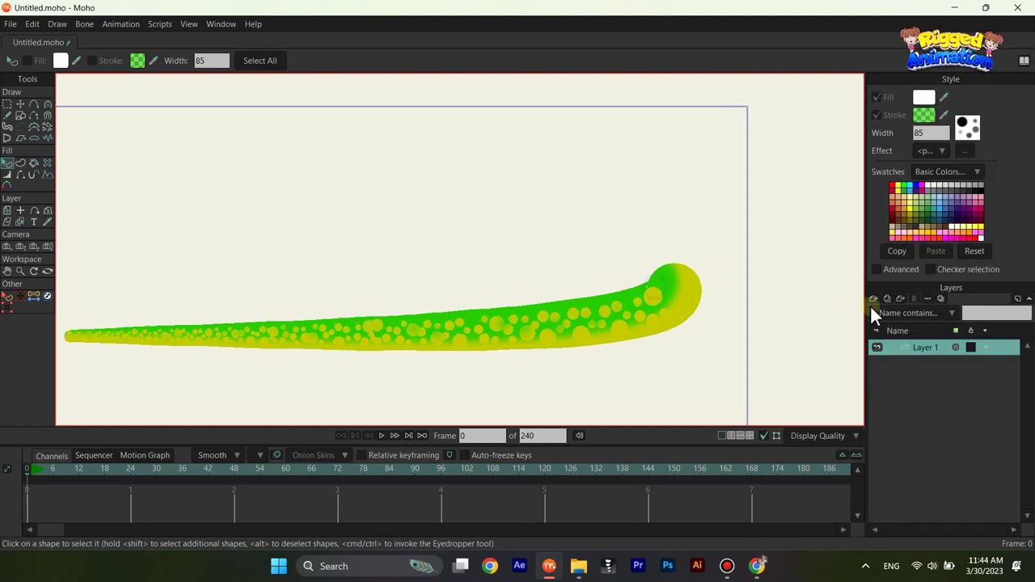
pyautogui.doubleClick(914, 347)
pyautogui.write('body')
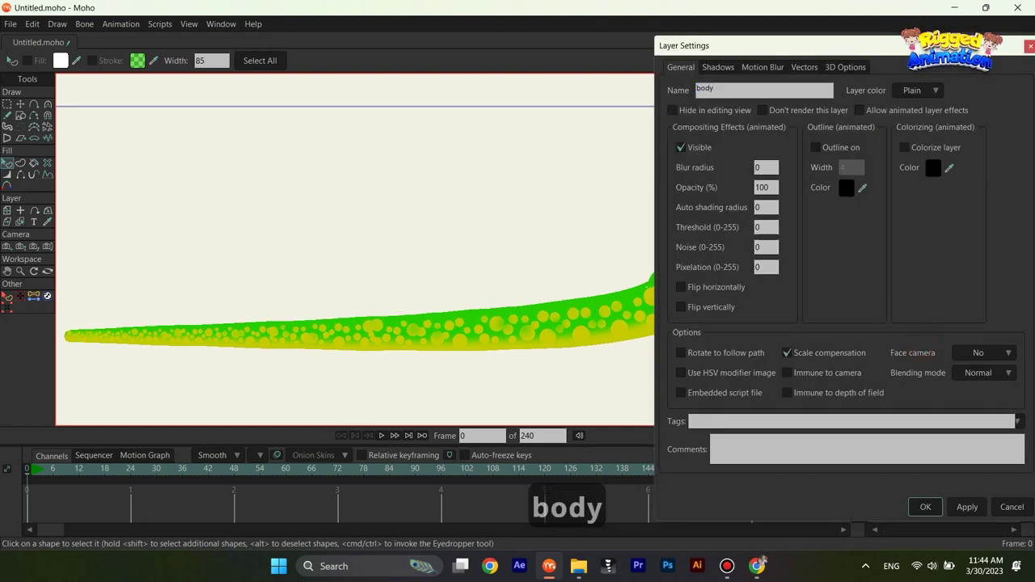
pyautogui.press('Return')
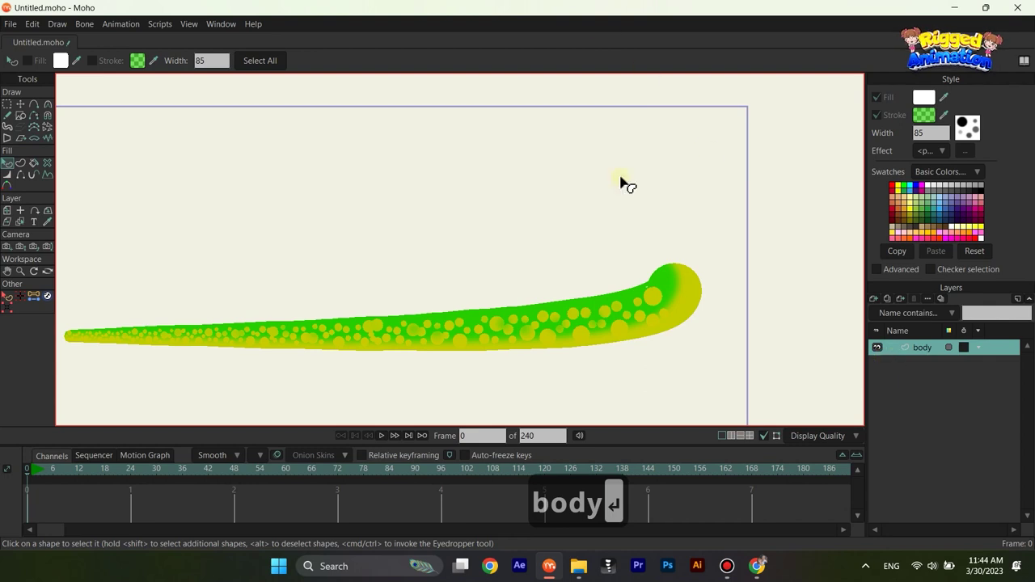
# Step: Add a new vector layer above the body layer and name it face
pyautogui.click(873, 299)
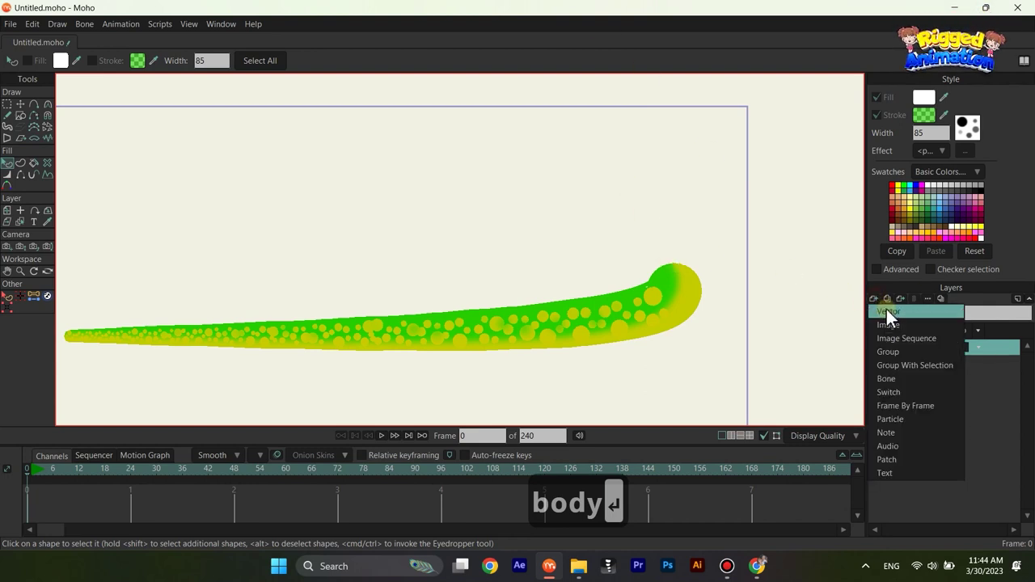
pyautogui.click(939, 346)
pyautogui.write('fa')
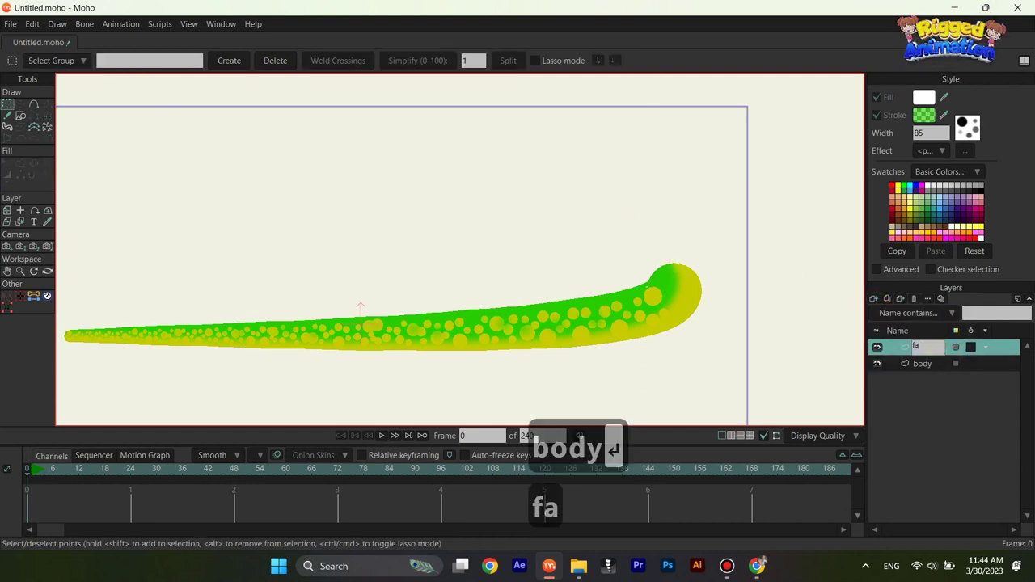
pyautogui.write('ce')
pyautogui.press('Return')
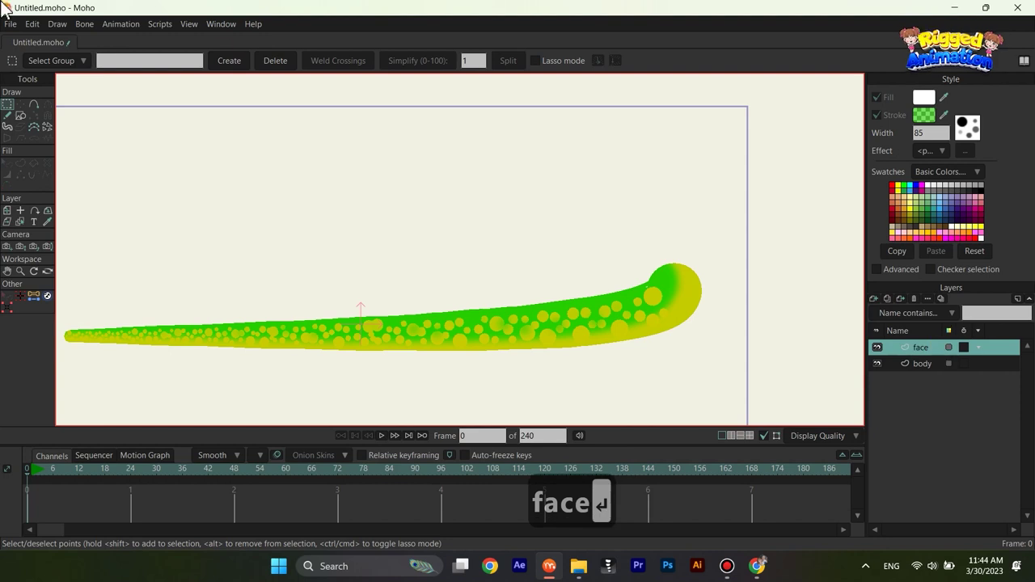
# Step: Draw a white-filled oval above the hooked end of the body on the face layer, and turn off its stroke
pyautogui.click(20, 115)
pyautogui.moveTo(559, 169); pyautogui.dragTo(674, 275)
pyautogui.press('q')
pyautogui.click(94, 62)
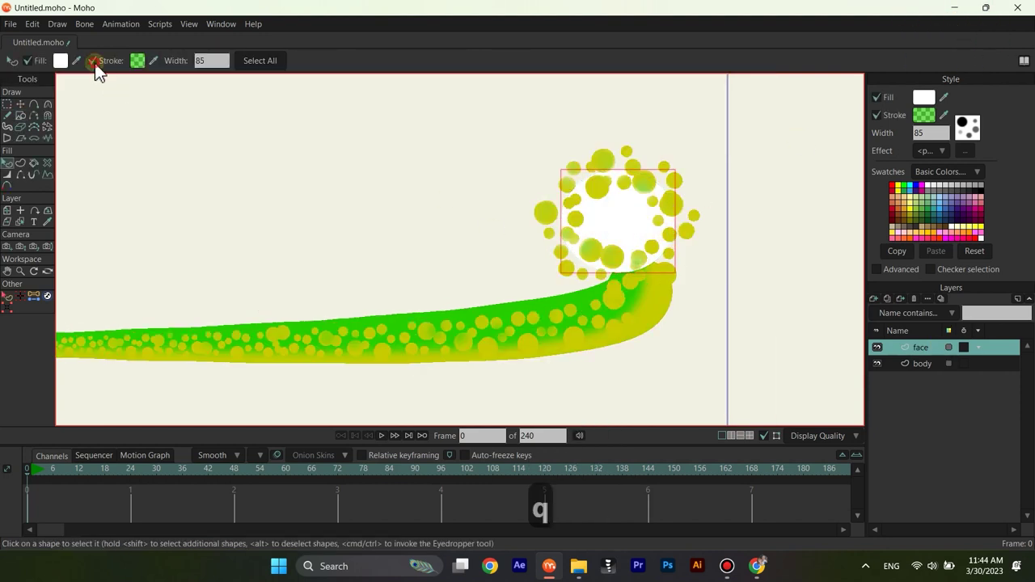
# Step: Move and scale the white oval so it covers the hooked end of the body as a head
pyautogui.moveTo(548, 190); pyautogui.dragTo(518, 185)
pyautogui.scroll(2, 566, 203)
pyautogui.press('t')
pyautogui.moveTo(628, 207); pyautogui.dragTo(487, 189)
pyautogui.moveTo(531, 189)
pyautogui.mouseDown()
pyautogui.moveTo(559, 231)
pyautogui.moveTo(566, 276)
pyautogui.mouseUp()
pyautogui.scroll(-2, 559, 271)
pyautogui.moveTo(585, 328); pyautogui.dragTo(577, 282)
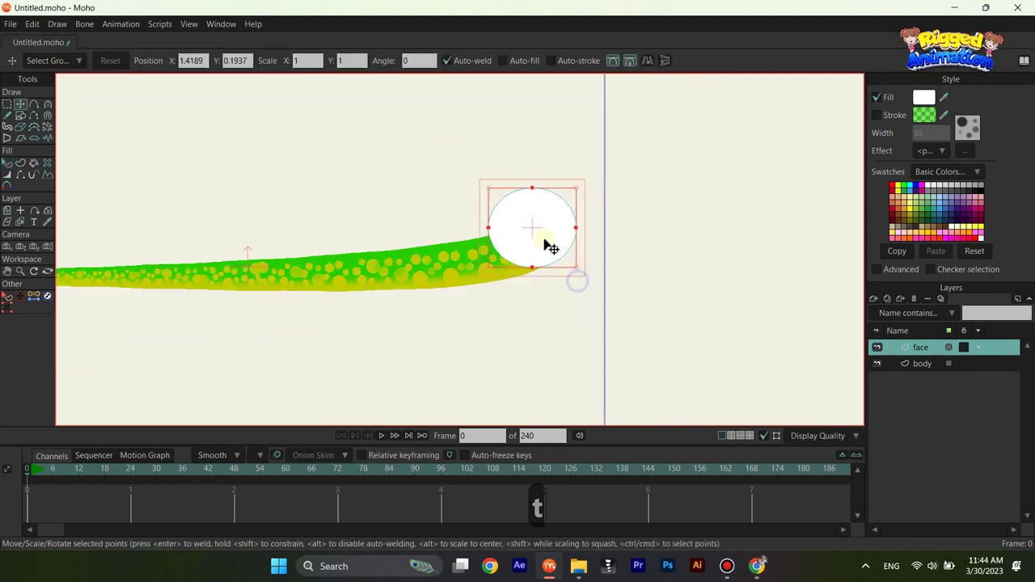
pyautogui.moveTo(545, 240); pyautogui.dragTo(587, 278)
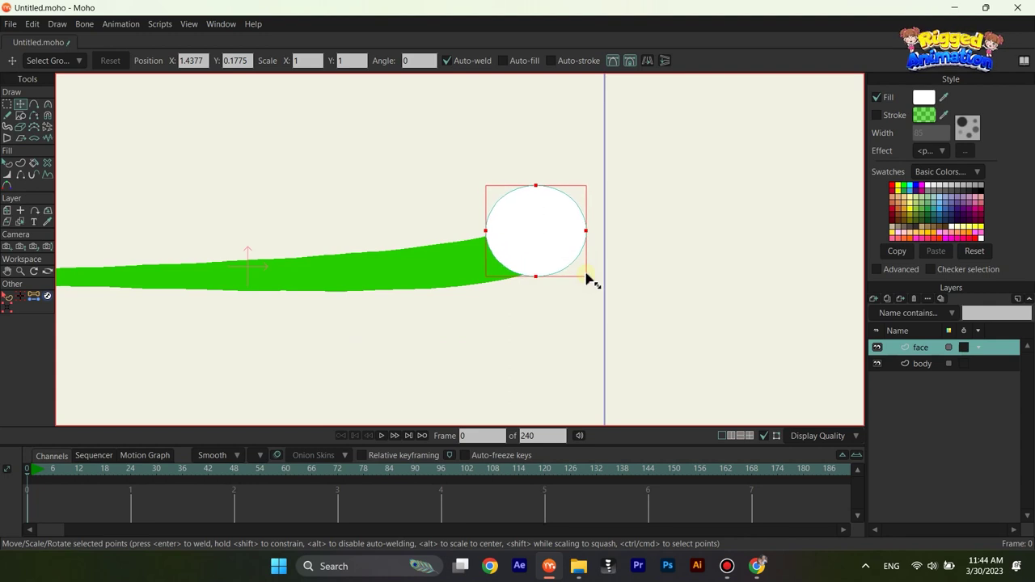
pyautogui.moveTo(550, 248); pyautogui.dragTo(547, 212)
# Step: Fill the head oval with the body's green, sampled with the eyedropper
pyautogui.press('q')
pyautogui.click(547, 212)
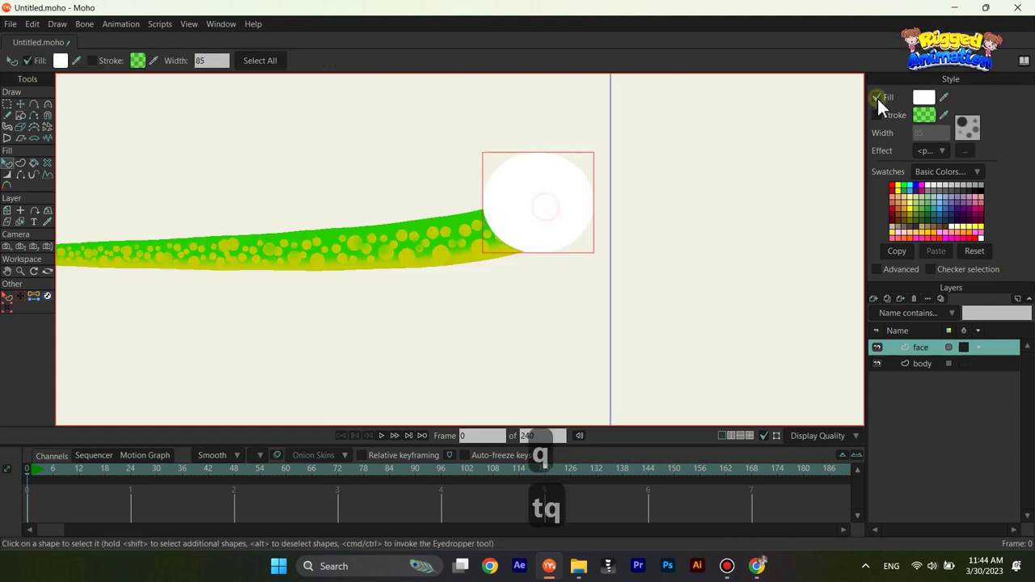
pyautogui.moveTo(946, 98); pyautogui.dragTo(470, 212)
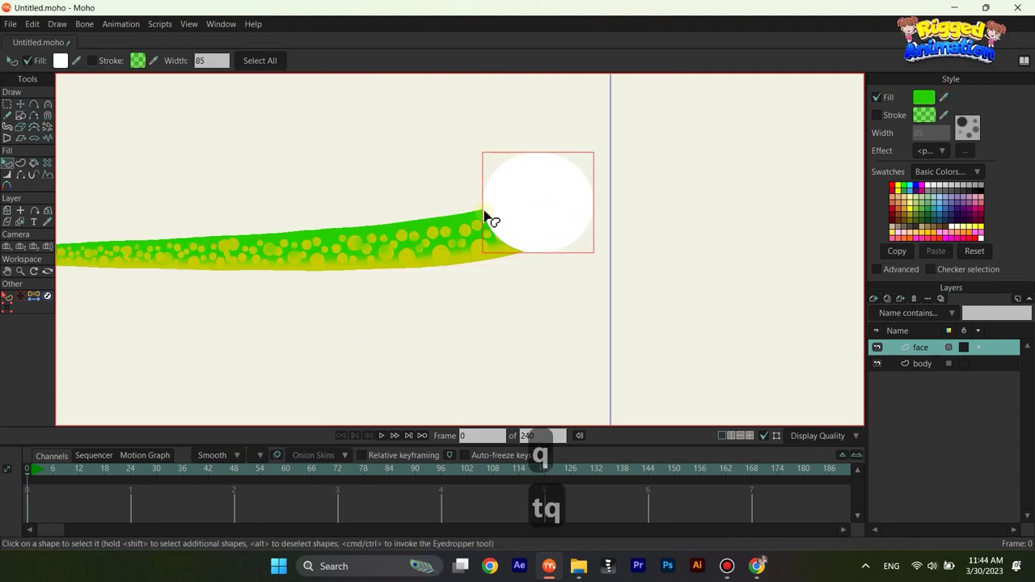
pyautogui.scroll(2, 568, 201)
pyautogui.scroll(1, 518, 224)
# Step: Apply the Shaded effect to the head's fill with a light angle of 250.46 and an offset of 18
pyautogui.click(939, 150)
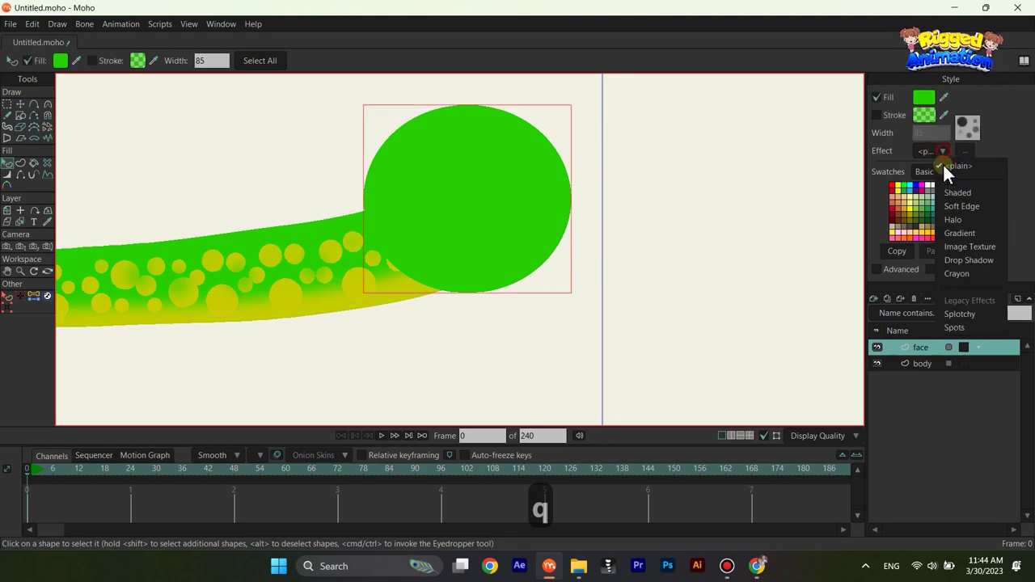
pyautogui.click(959, 193)
pyautogui.moveTo(544, 174); pyautogui.dragTo(823, 132)
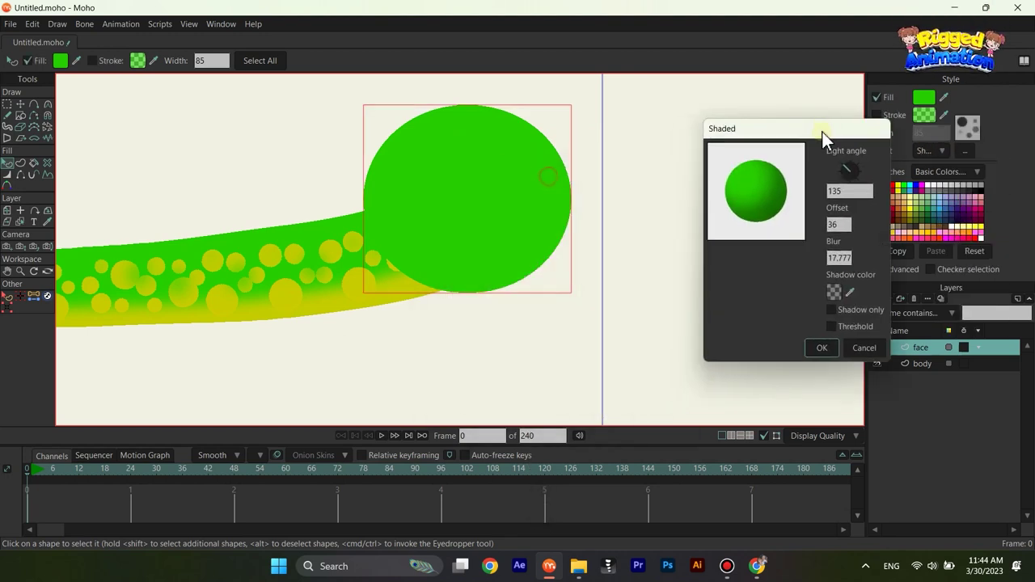
pyautogui.moveTo(847, 169)
pyautogui.mouseDown()
pyautogui.moveTo(856, 165)
pyautogui.moveTo(849, 193)
pyautogui.moveTo(774, 172)
pyautogui.mouseUp()
pyautogui.press('BackSpace')
pyautogui.press('BackSpace')
pyautogui.write('18')
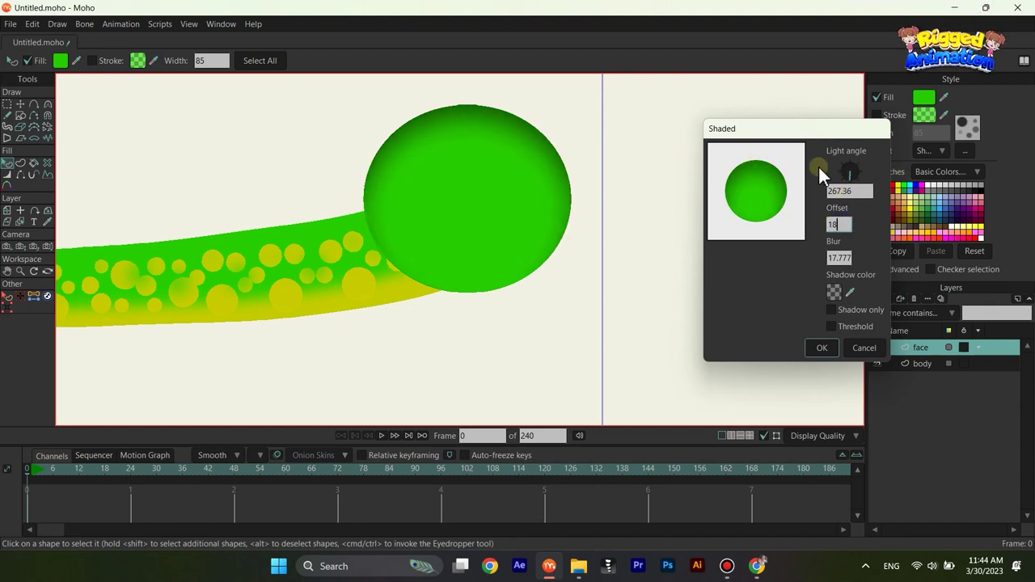
pyautogui.moveTo(848, 173); pyautogui.dragTo(848, 181)
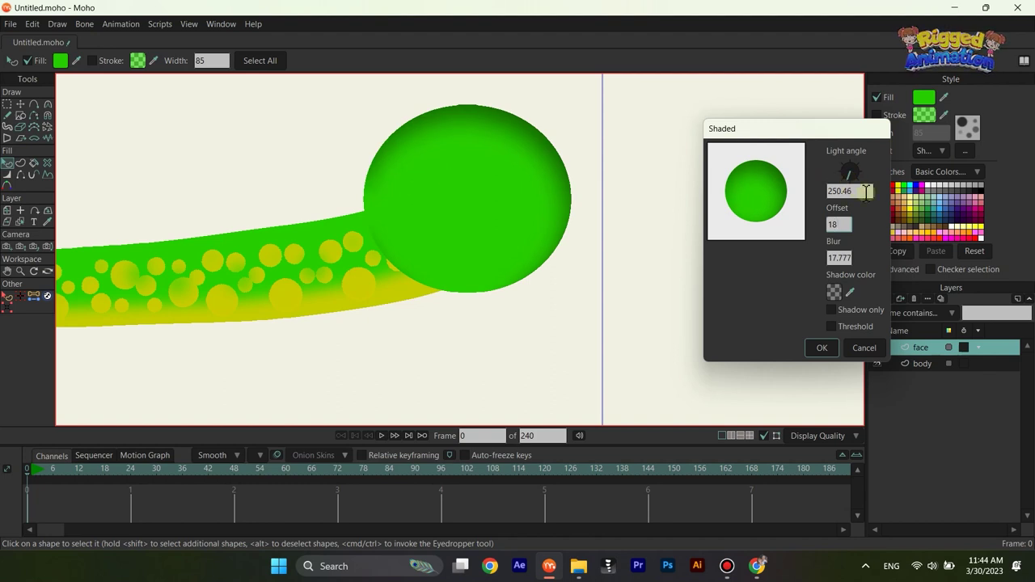
# Step: Set the head shading's offset to 14 and its blur to 5.2779
pyautogui.doubleClick(838, 224)
pyautogui.write('14')
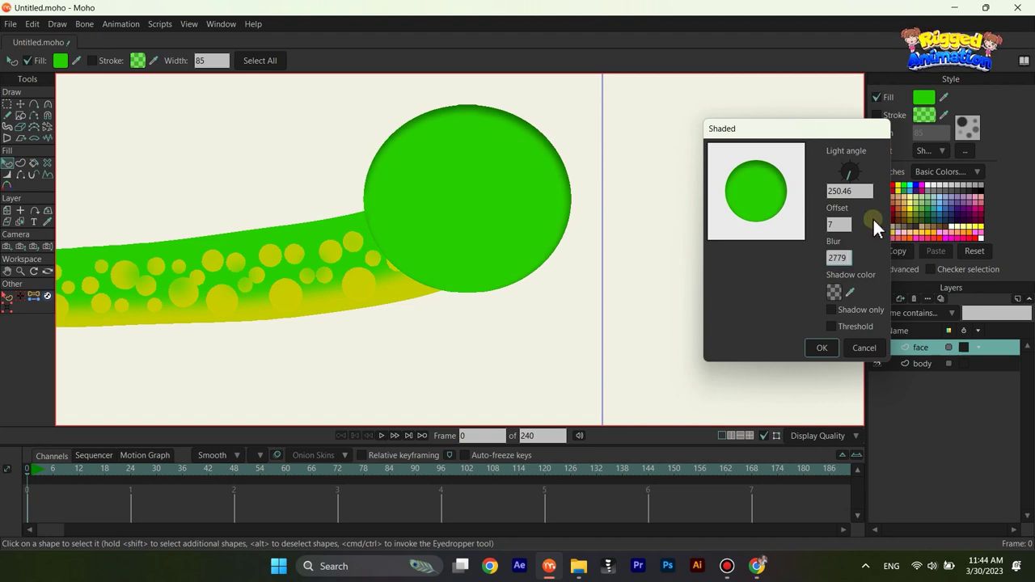
pyautogui.moveTo(858, 233); pyautogui.dragTo(877, 251)
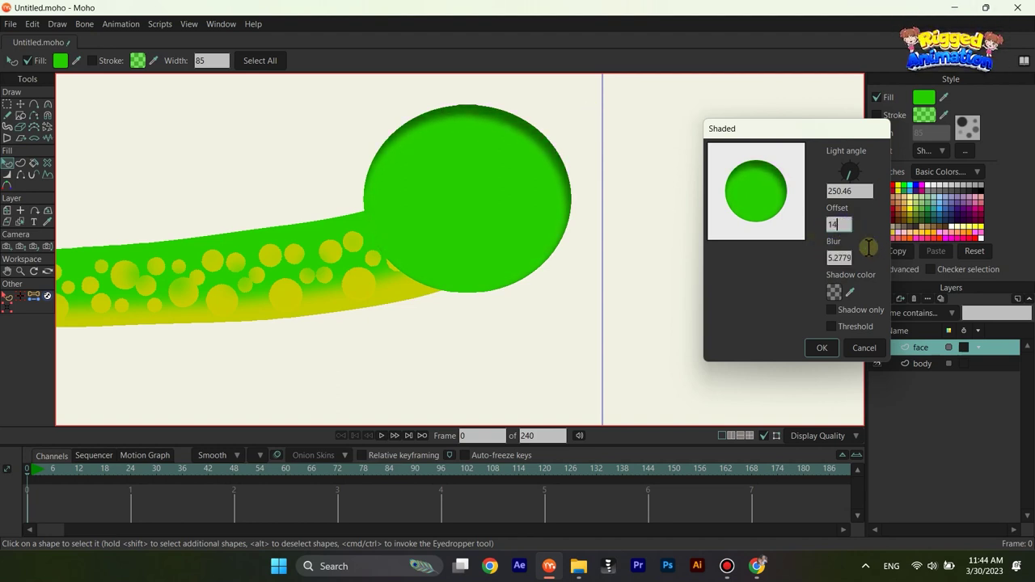
# Step: Lower the black shadow colour's alpha to 54, raise the shading's blur to about 11.28, and apply the effect
pyautogui.click(834, 292)
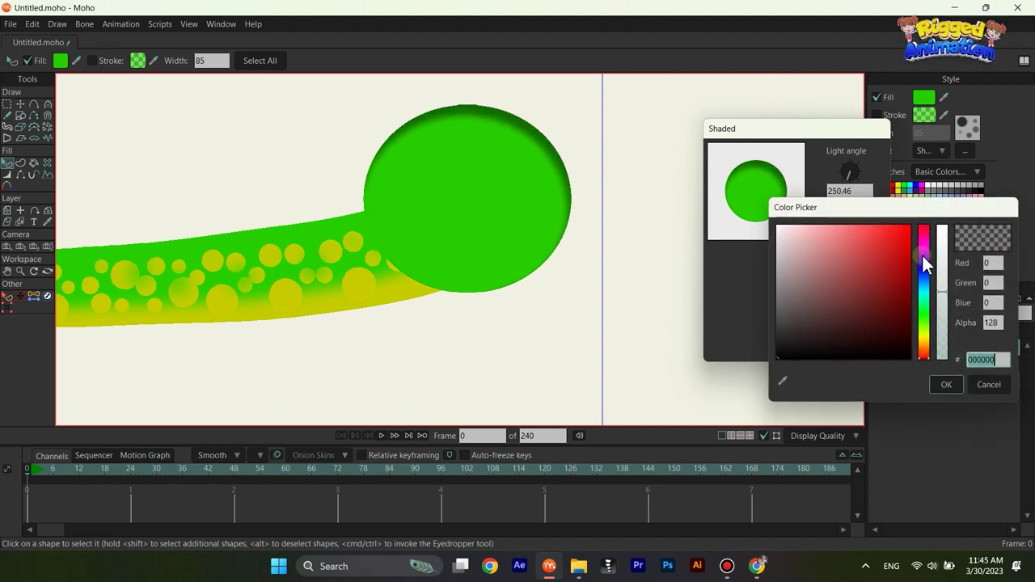
pyautogui.moveTo(942, 263); pyautogui.dragTo(955, 329)
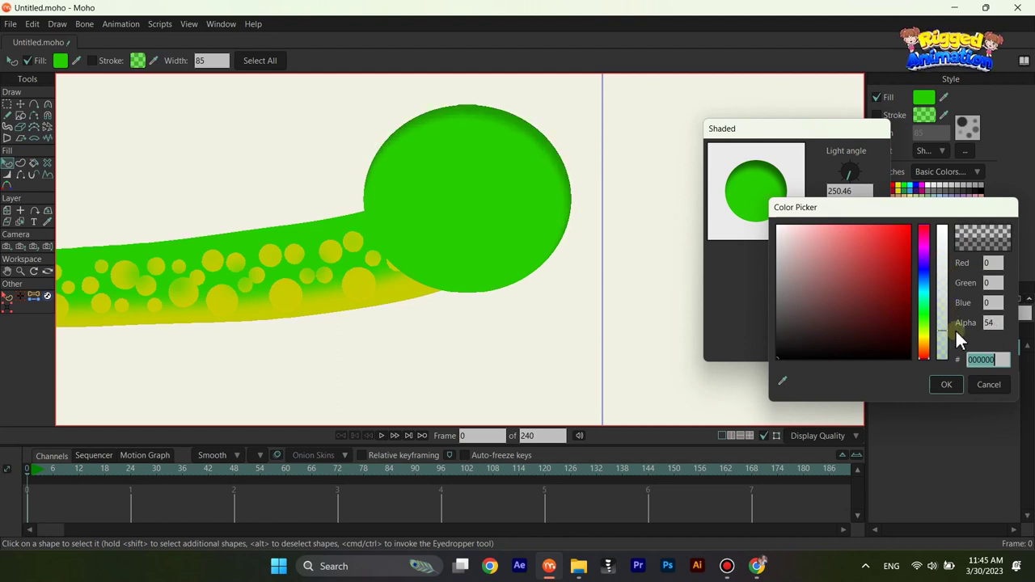
pyautogui.click(944, 383)
pyautogui.scroll(-5, 544, 282)
pyautogui.scroll(5, 541, 276)
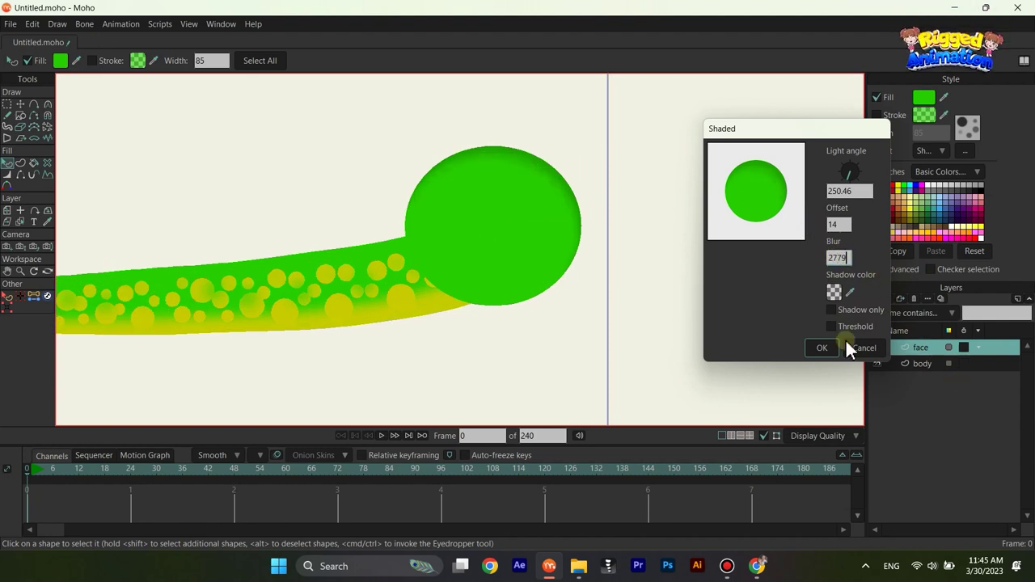
pyautogui.click(822, 347)
pyautogui.scroll(-5, 545, 286)
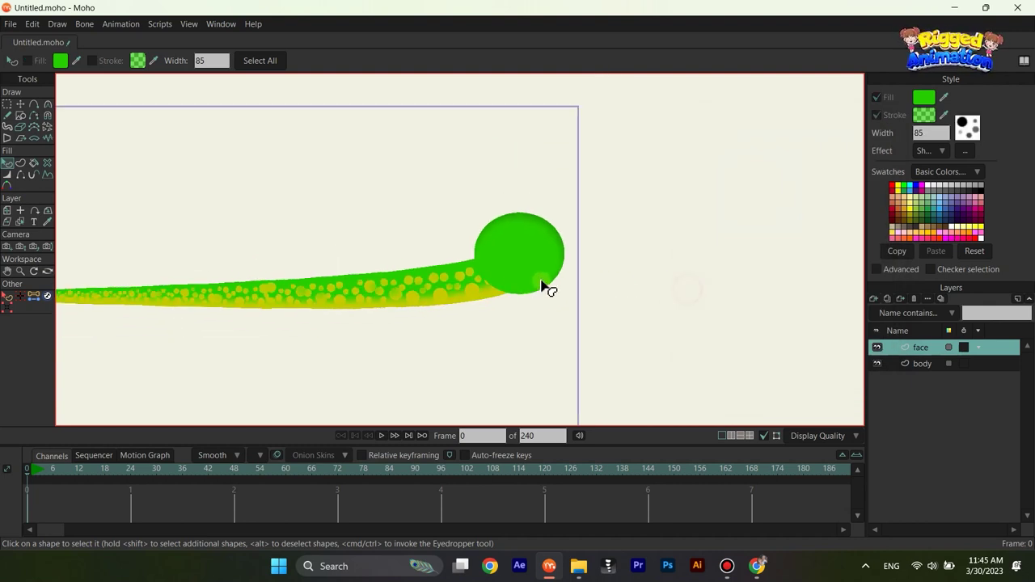
# Step: Reopen the head's Shaded effect settings and change the light angle to 218.99
pyautogui.scroll(5, 525, 257)
pyautogui.scroll(3, 530, 243)
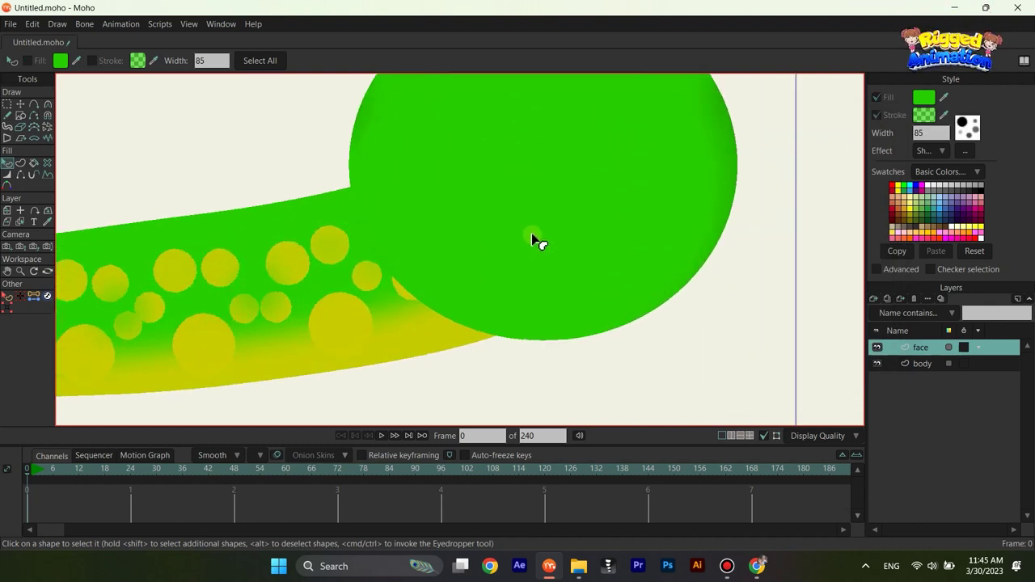
pyautogui.click(619, 185)
pyautogui.click(965, 152)
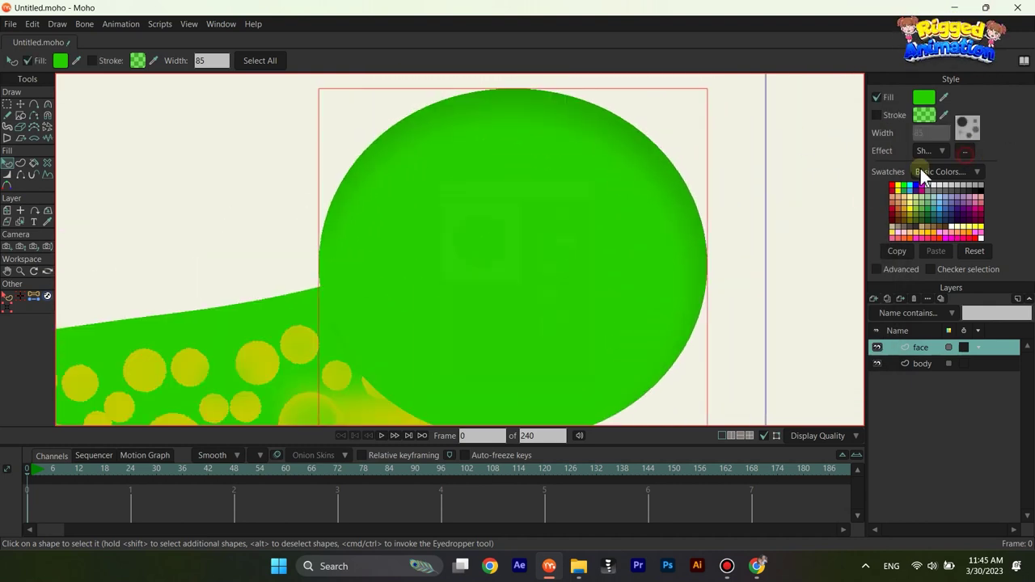
pyautogui.moveTo(575, 225); pyautogui.dragTo(576, 228)
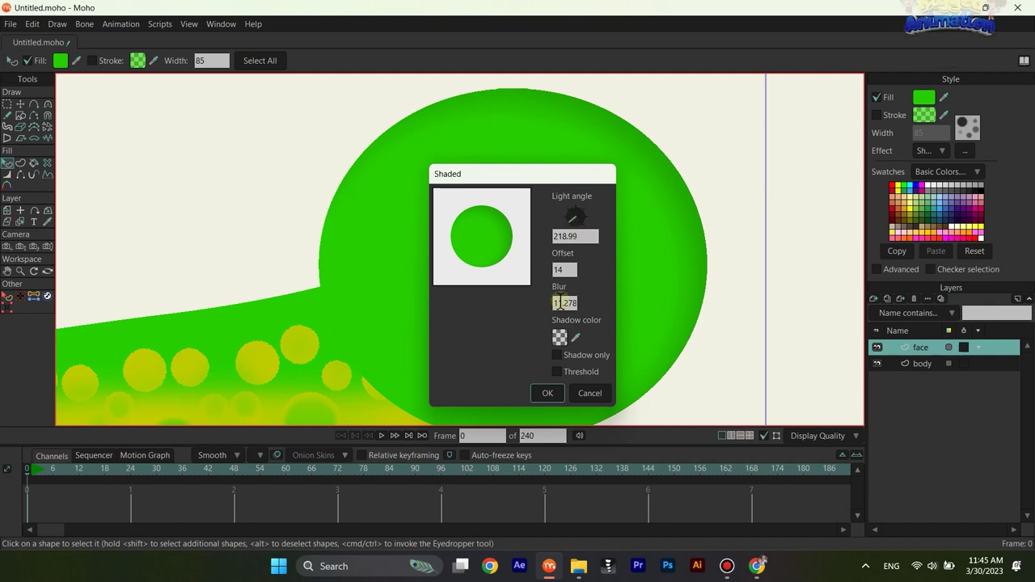
pyautogui.click(548, 392)
# Step: Add a point on the head's lower front edge and pull it outward to form a snout
pyautogui.moveTo(657, 251); pyautogui.dragTo(659, 236)
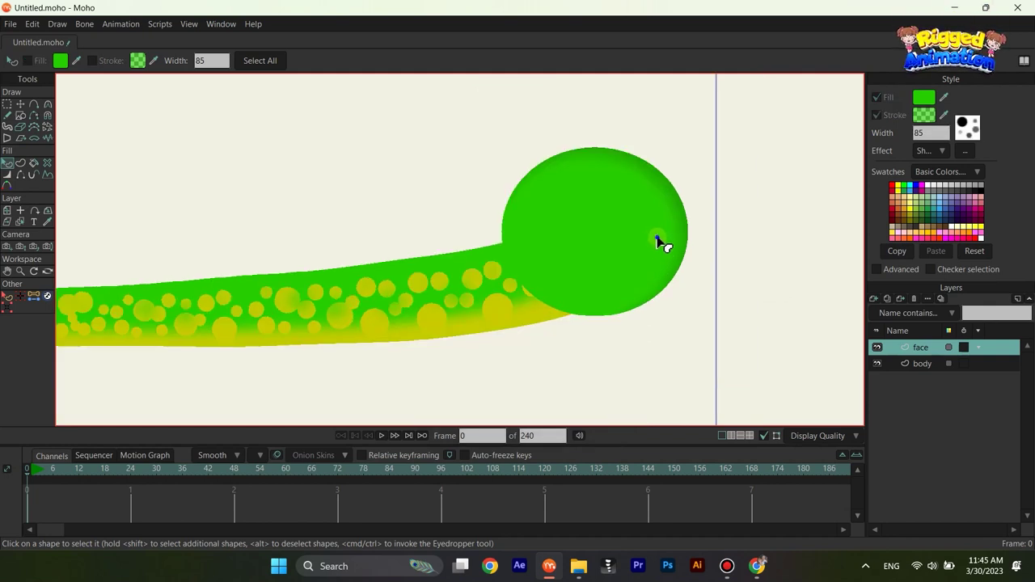
pyautogui.scroll(4, 656, 236)
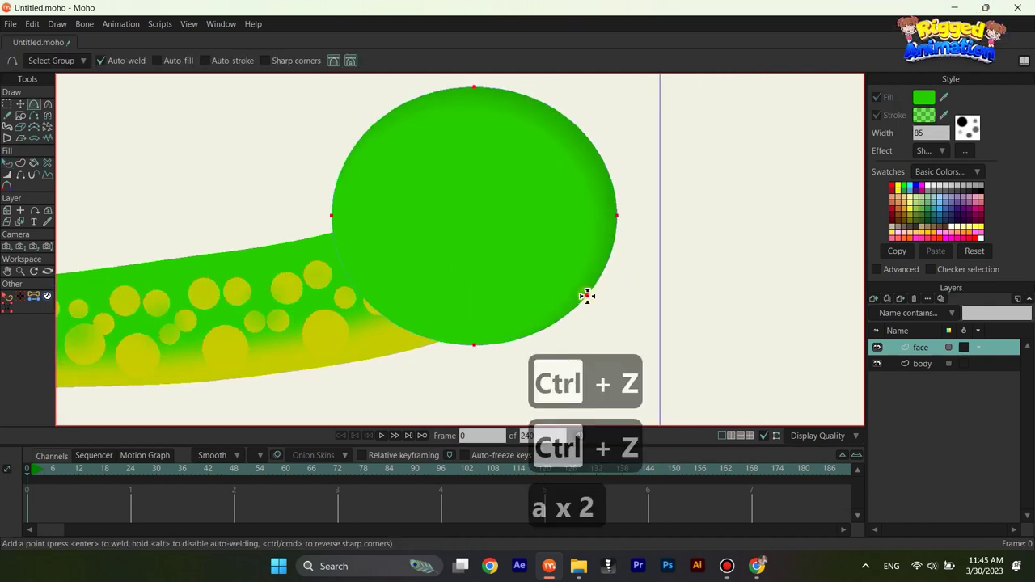
pyautogui.moveTo(587, 296)
pyautogui.mouseDown()
pyautogui.moveTo(614, 309)
pyautogui.moveTo(634, 295)
pyautogui.mouseUp()
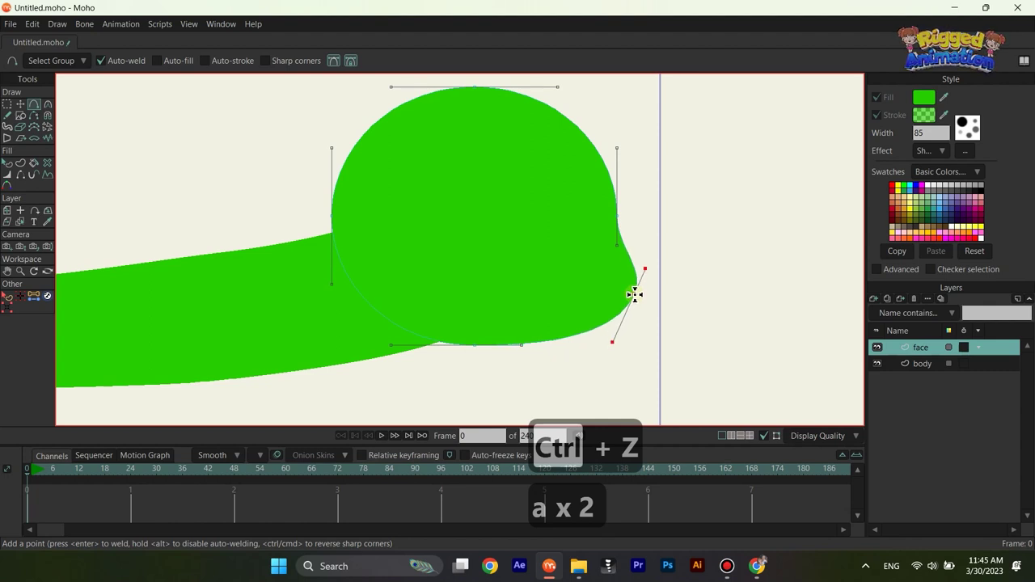
pyautogui.press('t')
pyautogui.press('q')
pyautogui.scroll(-5, 614, 279)
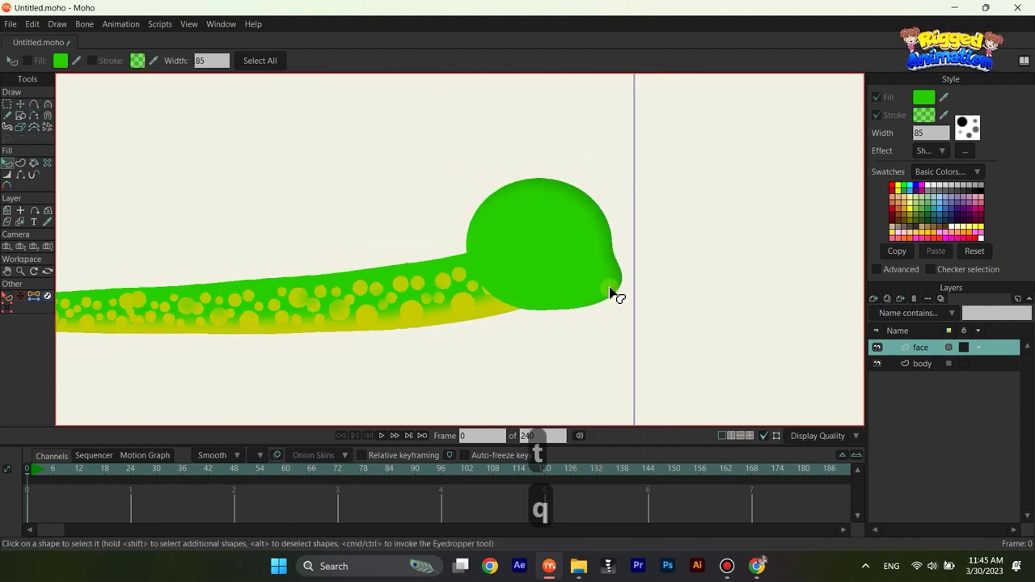
# Step: Move the snout point slightly further outward, to about X 1.7458, Y 0.0436
pyautogui.scroll(5, 635, 283)
pyautogui.press('t')
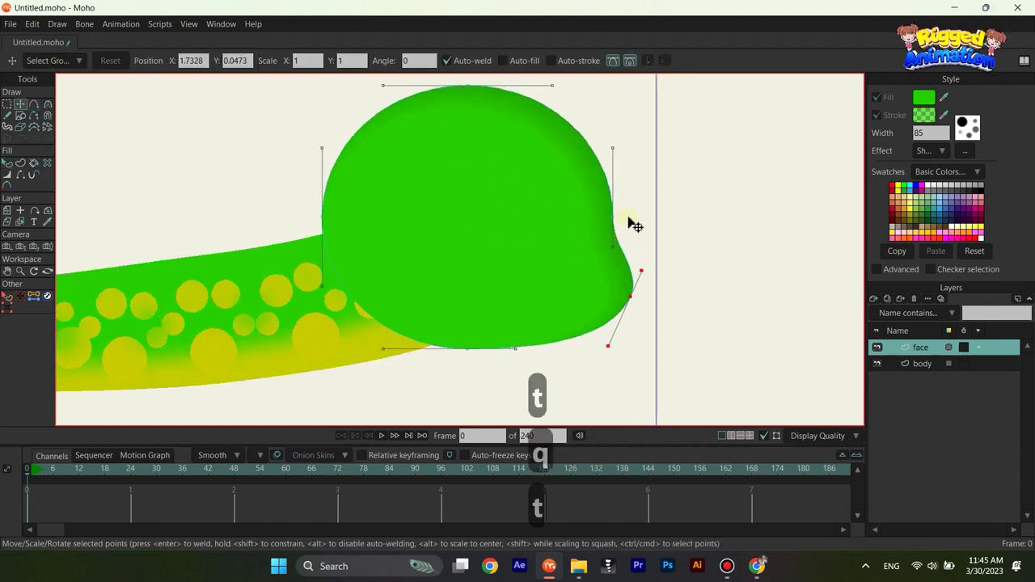
pyautogui.moveTo(633, 299); pyautogui.dragTo(640, 301)
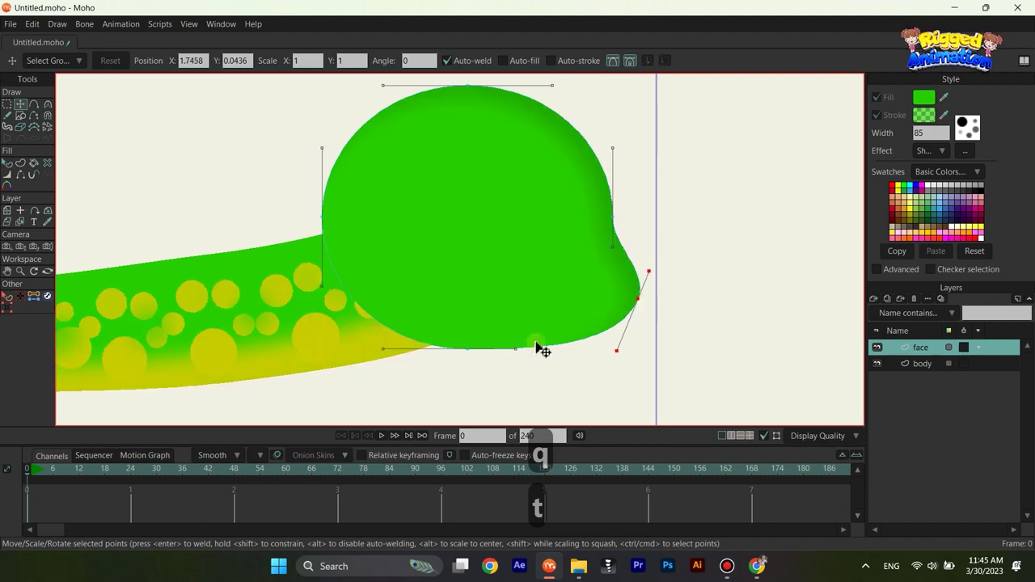
pyautogui.press('q')
pyautogui.scroll(-5, 620, 286)
pyautogui.scroll(4, 620, 267)
# Step: Pull the head's front point above the snout inward, to about X 1.6794, Y 0.1772
pyautogui.press('t')
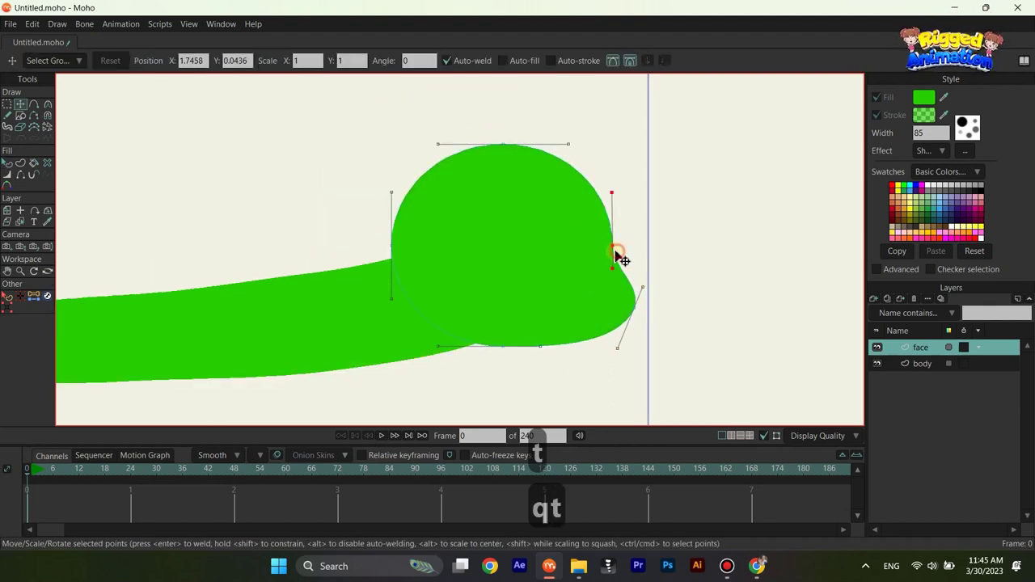
pyautogui.moveTo(615, 226); pyautogui.dragTo(621, 209)
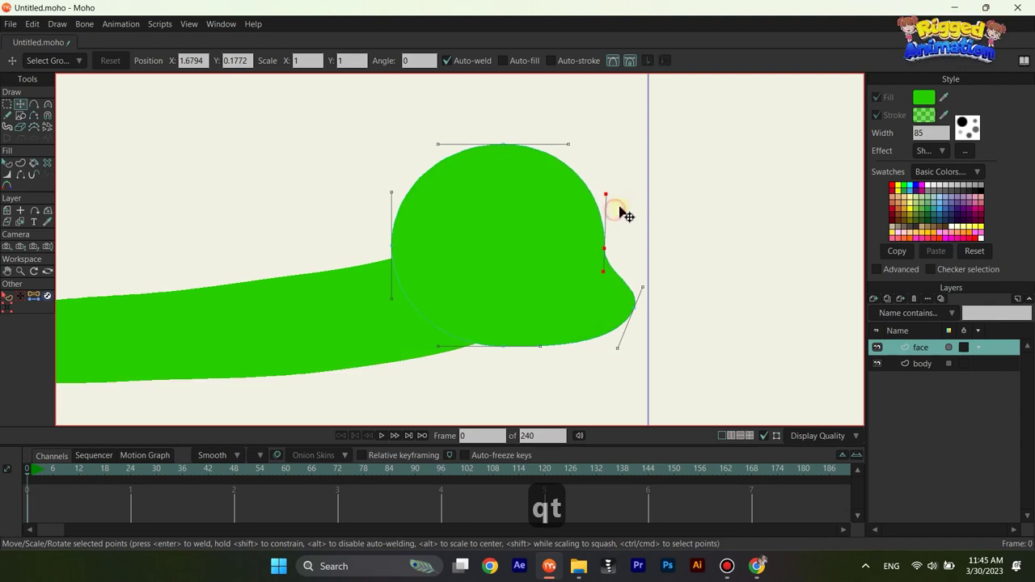
pyautogui.press('q')
pyautogui.scroll(-5, 624, 267)
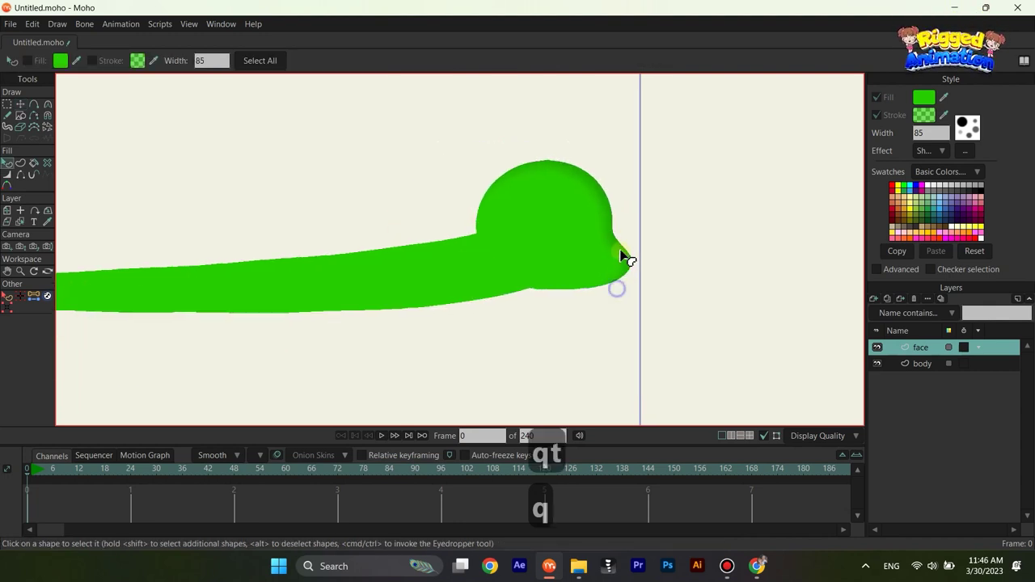
# Step: Nudge the snout point slightly inward, to about X 1.7315, Y 0.0365, and check the head's outline
pyautogui.scroll(4, 635, 266)
pyautogui.press('t')
pyautogui.click(632, 240)
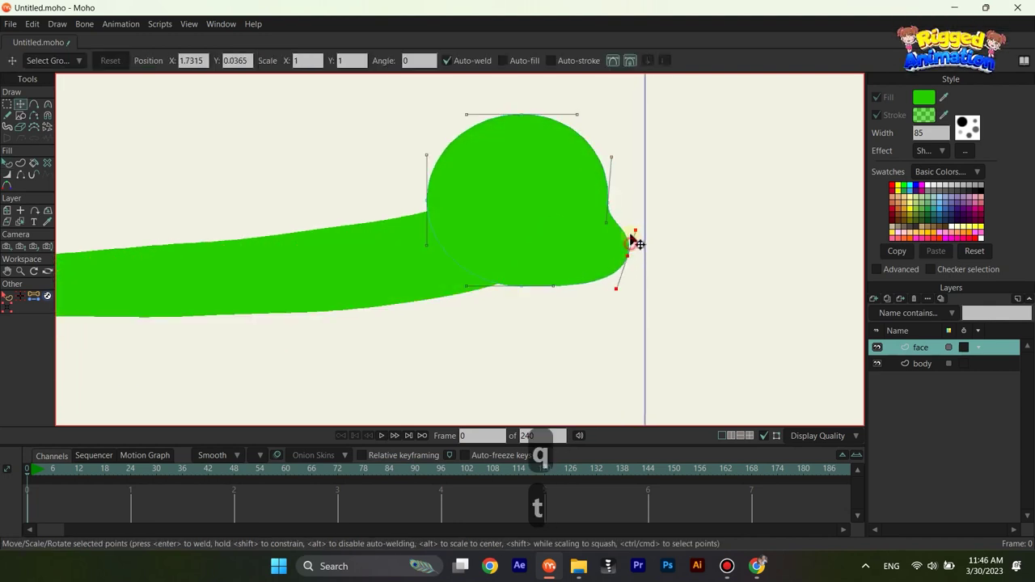
pyautogui.press('q')
pyautogui.scroll(-4, 623, 255)
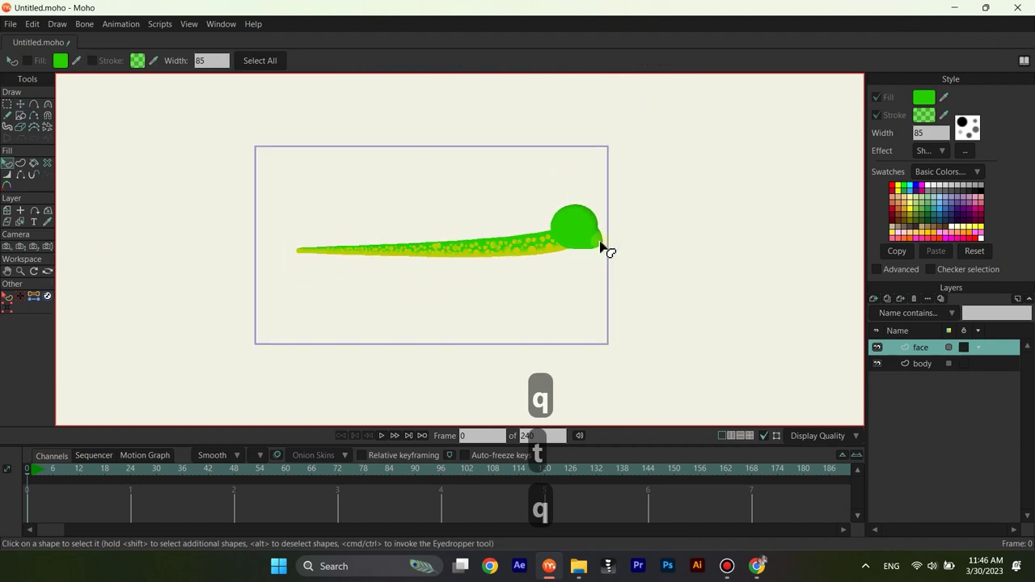
pyautogui.scroll(4, 602, 242)
pyautogui.scroll(4, 582, 231)
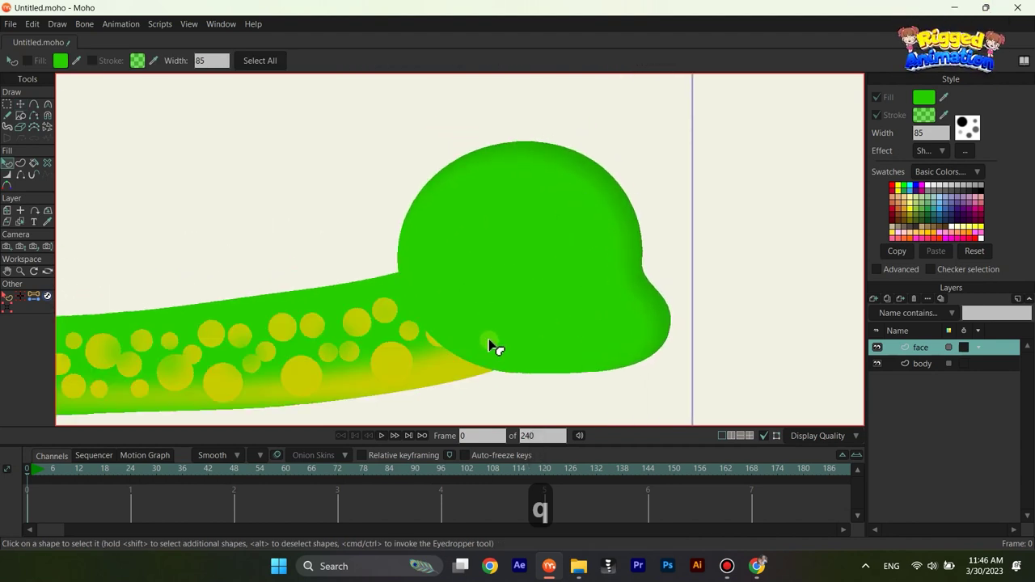
pyautogui.scroll(-2, 603, 288)
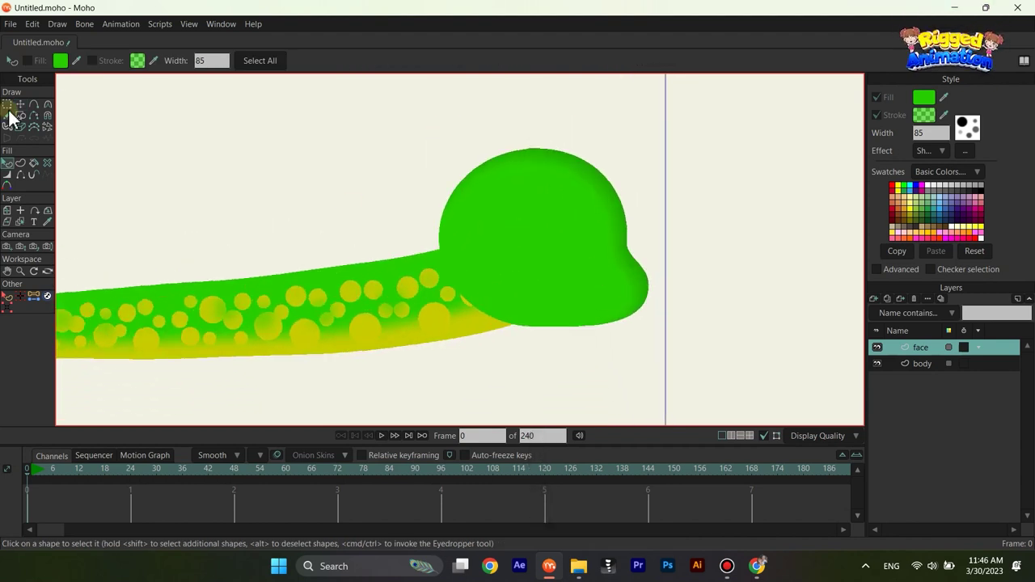
# Step: Add a new vector layer above the face layer and name it mask
pyautogui.click(872, 299)
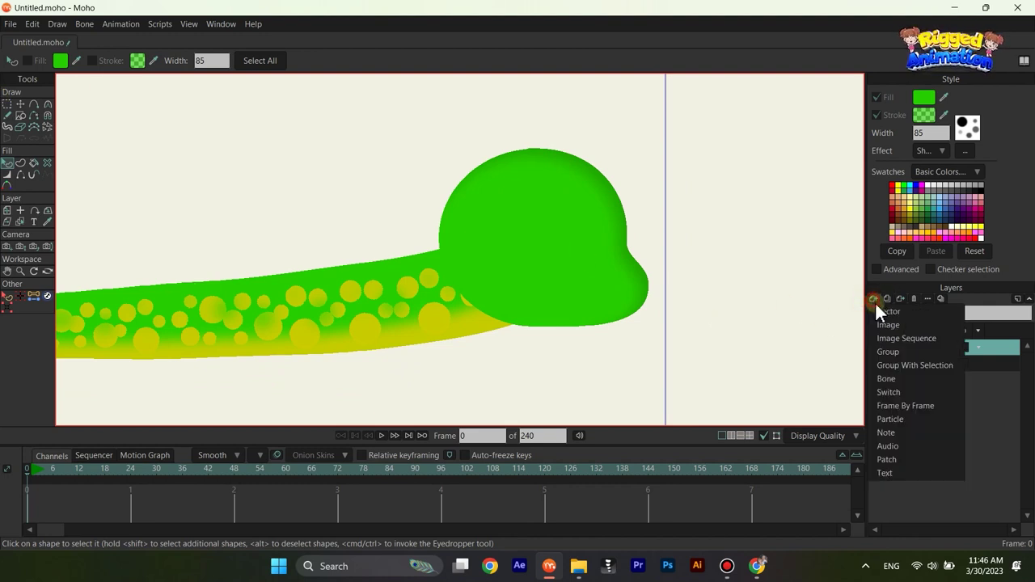
pyautogui.click(939, 320)
pyautogui.write('mask')
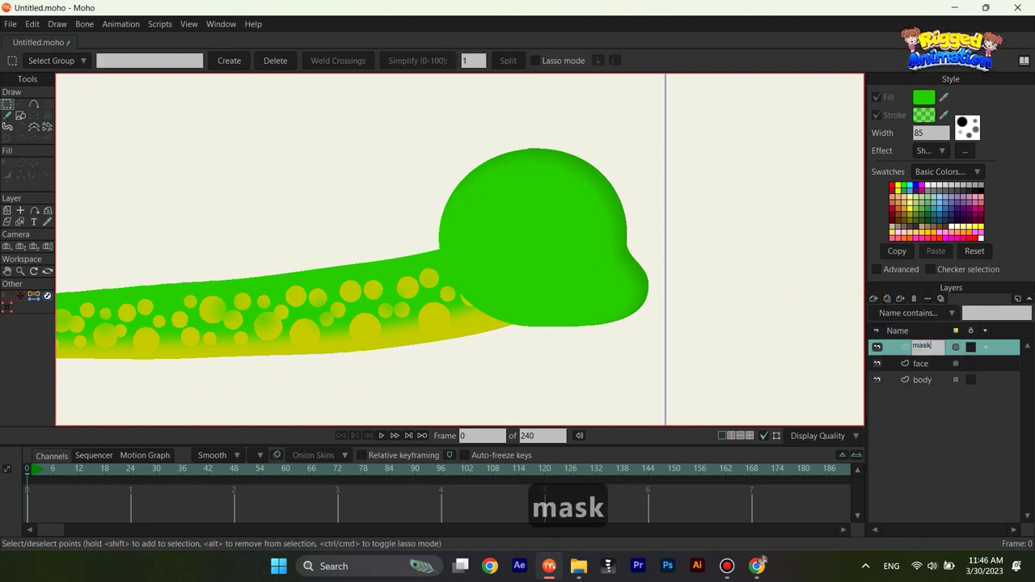
pyautogui.press('Return')
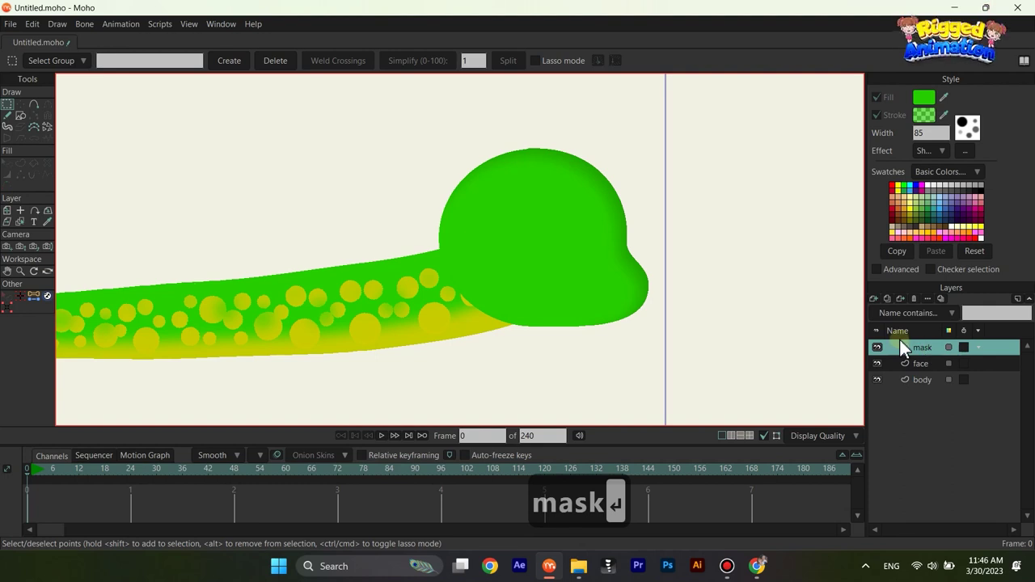
# Step: Place the mask layer inside a new group, name the group eye, and expand it
pyautogui.rightClick(910, 348)
pyautogui.click(958, 420)
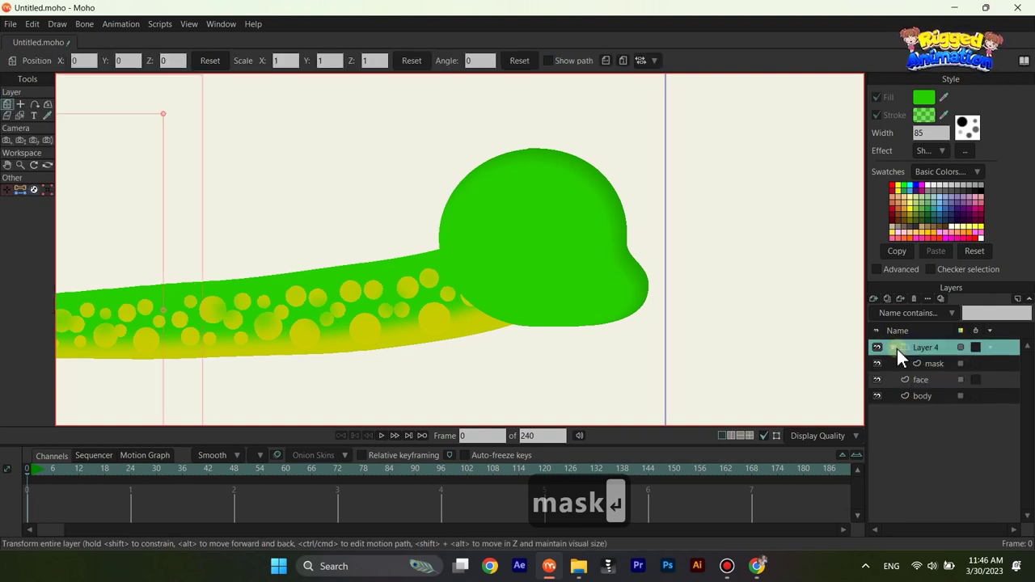
pyautogui.click(897, 349)
pyautogui.doubleClick(926, 347)
pyautogui.write('e')
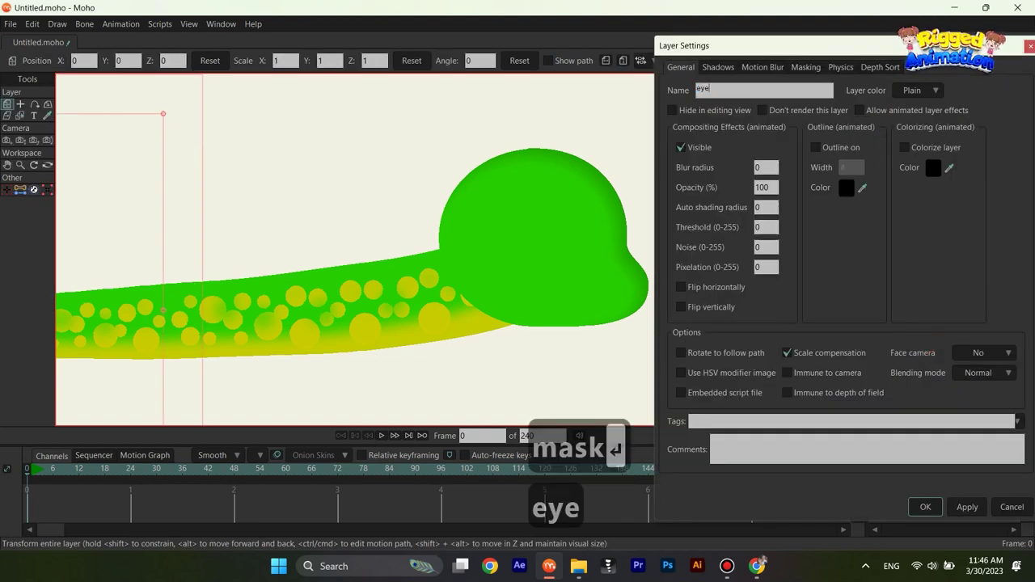
pyautogui.write('ye')
pyautogui.press('Return')
pyautogui.click(894, 347)
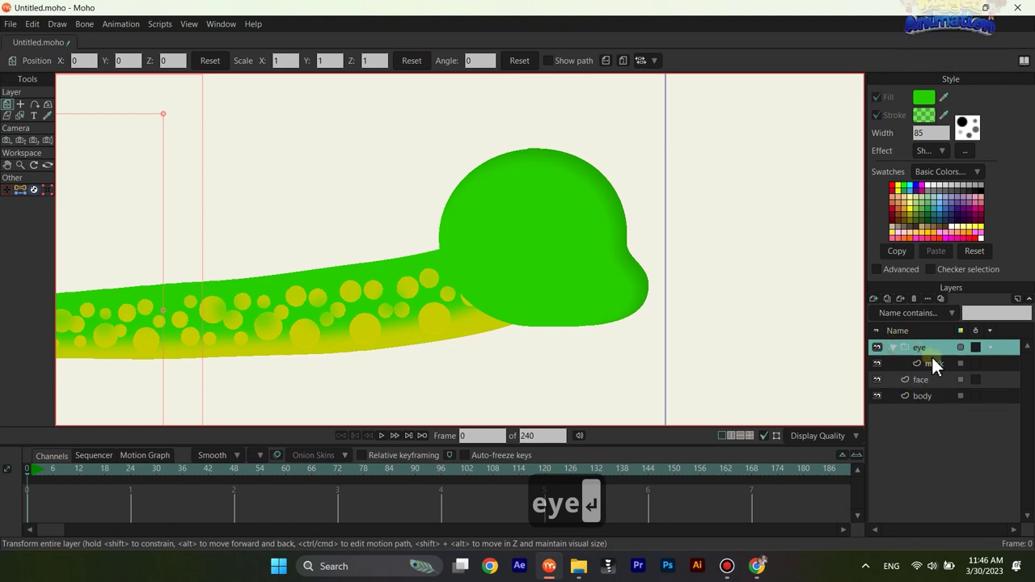
# Step: Draw a white-filled circle on the mask layer over the upper front part of the head as the eyeball
pyautogui.click(933, 360)
pyautogui.click(21, 116)
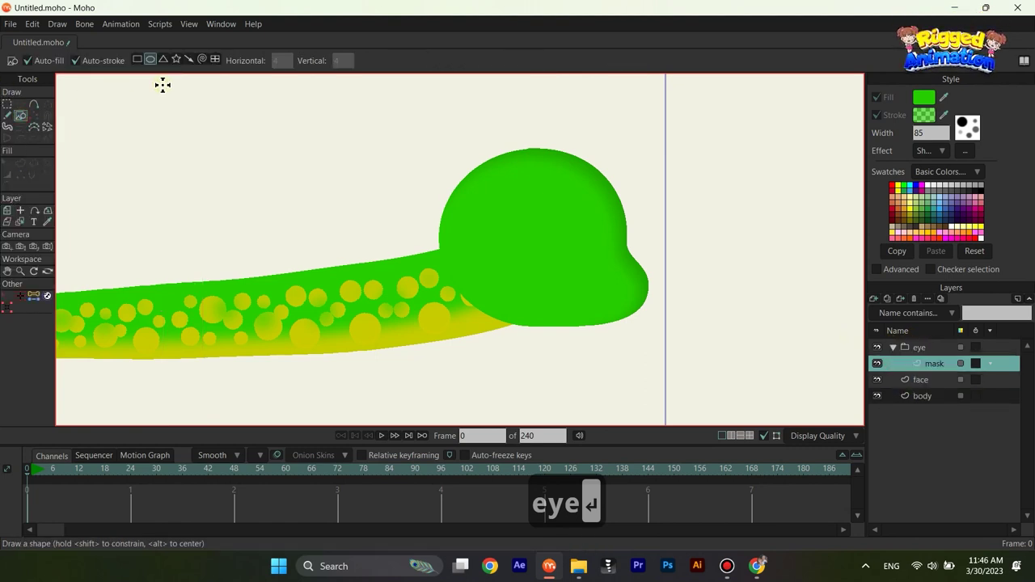
pyautogui.moveTo(555, 189); pyautogui.dragTo(601, 210)
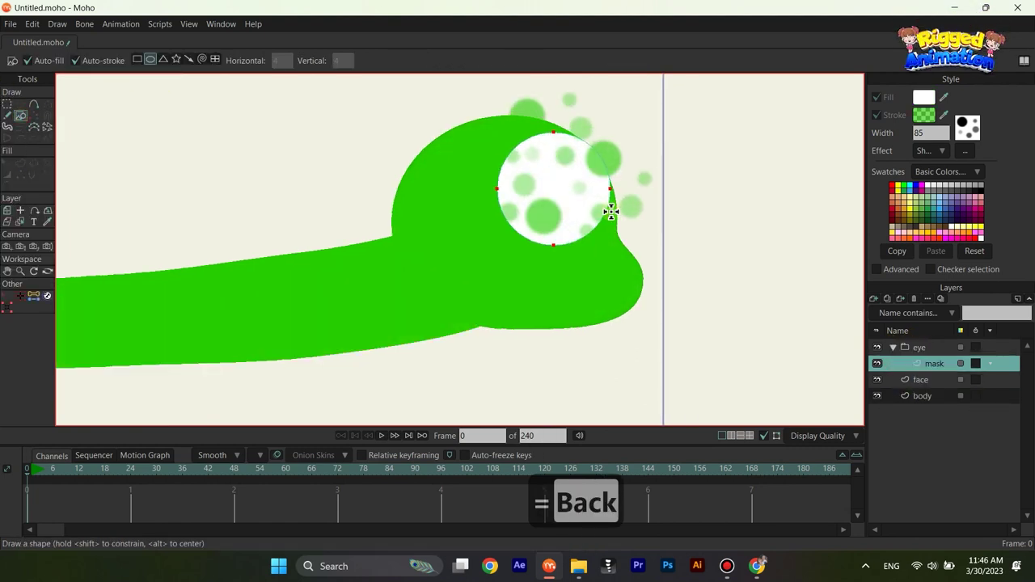
# Step: Turn off the eye circle's stroke and move the circle slightly, to about X 1.5342, Y 0.2517
pyautogui.press('q')
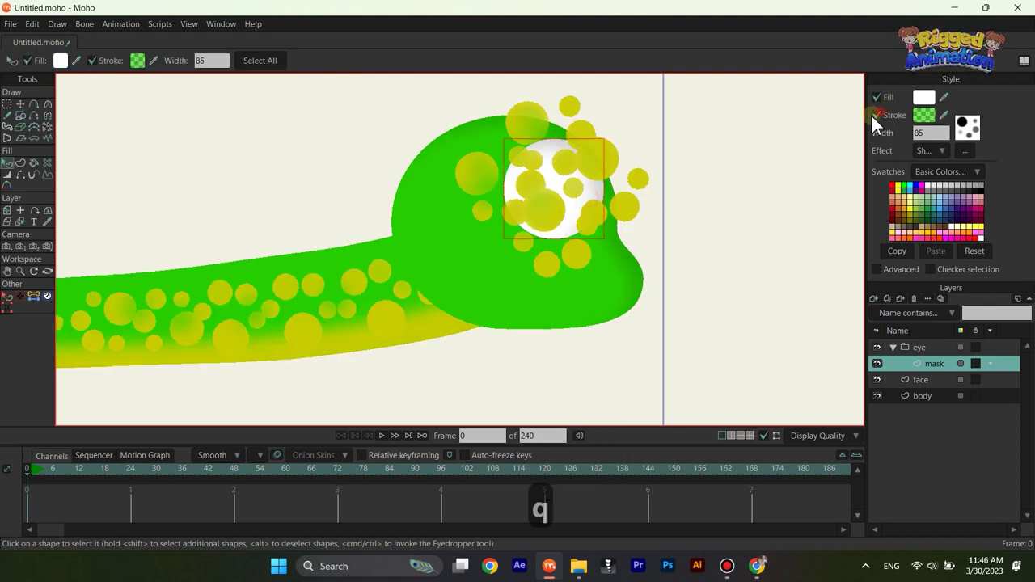
pyautogui.click(874, 115)
pyautogui.scroll(1, 567, 223)
pyautogui.press('t')
pyautogui.moveTo(583, 192)
pyautogui.mouseDown()
pyautogui.moveTo(592, 207)
pyautogui.moveTo(577, 202)
pyautogui.mouseUp()
pyautogui.press('q')
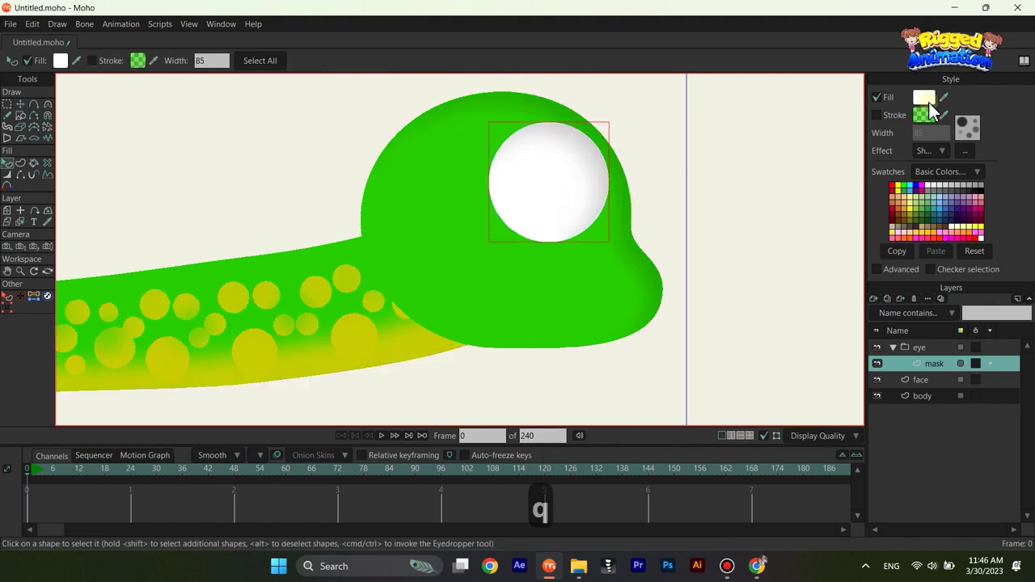
# Step: Set the eye circle's Shaded effect to light angle 352.07, offset 15 and blur 6.7784
pyautogui.click(968, 148)
pyautogui.moveTo(614, 173); pyautogui.dragTo(824, 162)
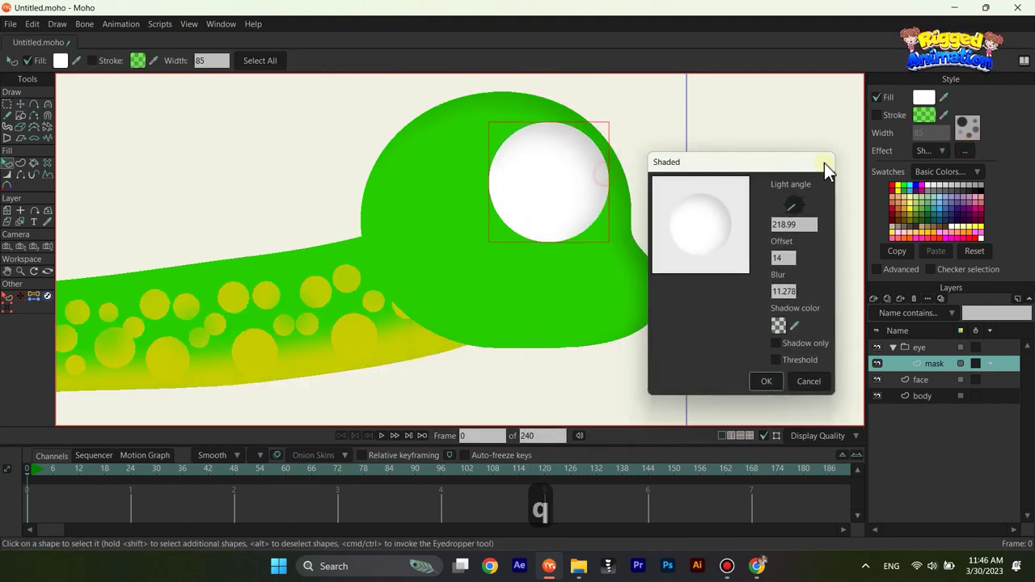
pyautogui.doubleClick(783, 258)
pyautogui.write('2')
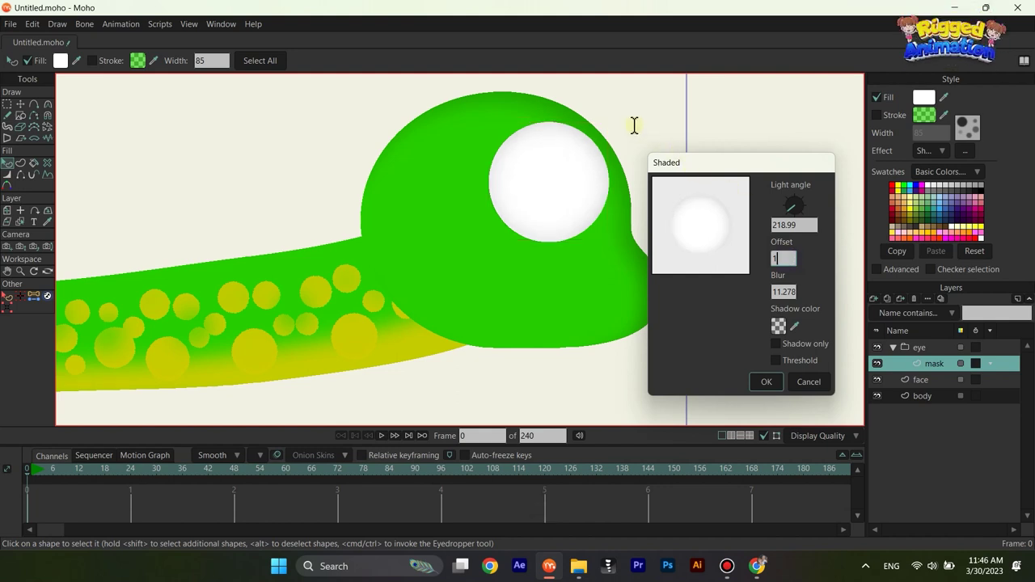
pyautogui.moveTo(676, 170); pyautogui.dragTo(702, 197)
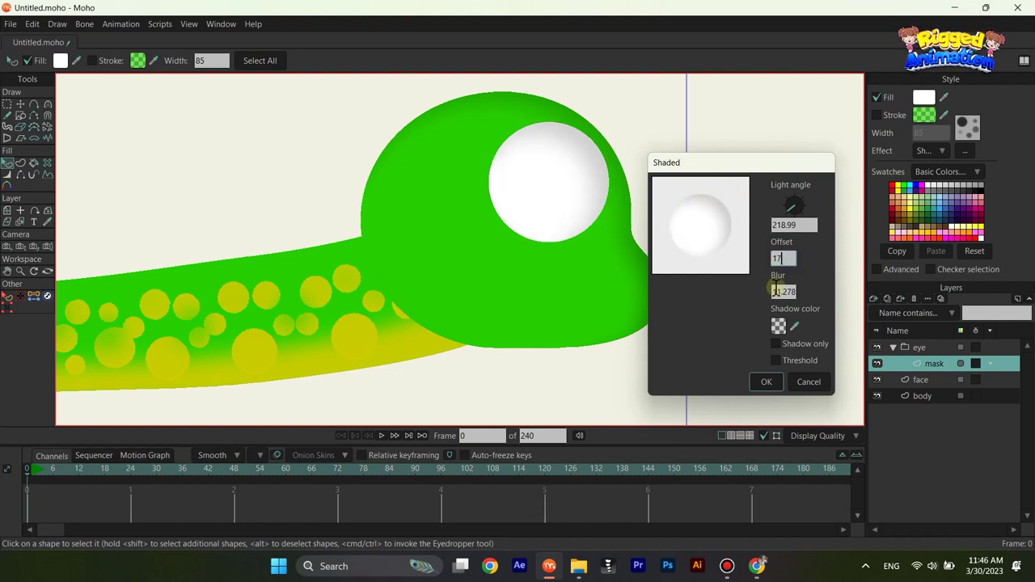
pyautogui.moveTo(794, 293); pyautogui.dragTo(667, 170)
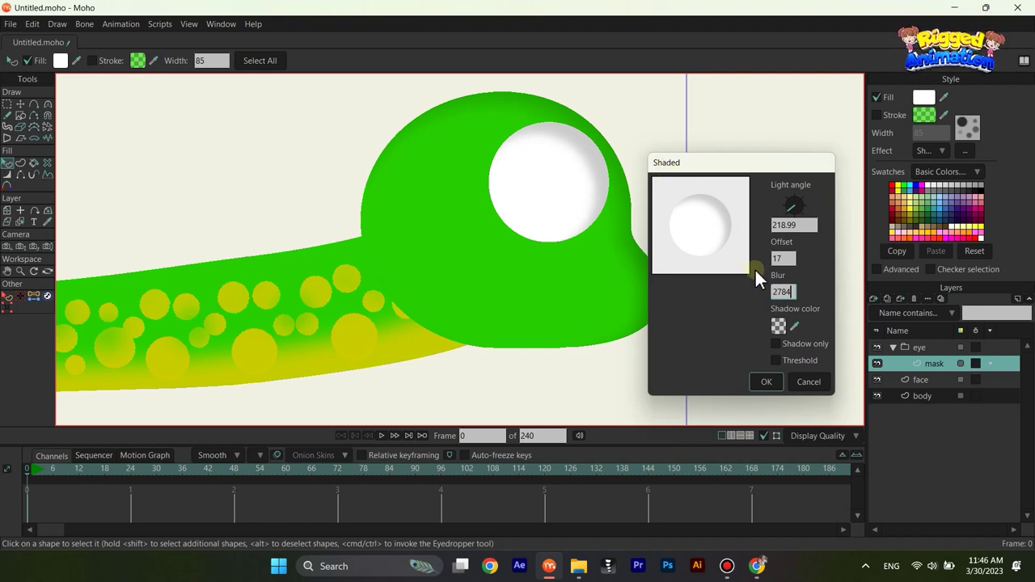
pyautogui.moveTo(789, 203)
pyautogui.mouseDown()
pyautogui.moveTo(807, 213)
pyautogui.moveTo(808, 195)
pyautogui.moveTo(816, 207)
pyautogui.mouseUp()
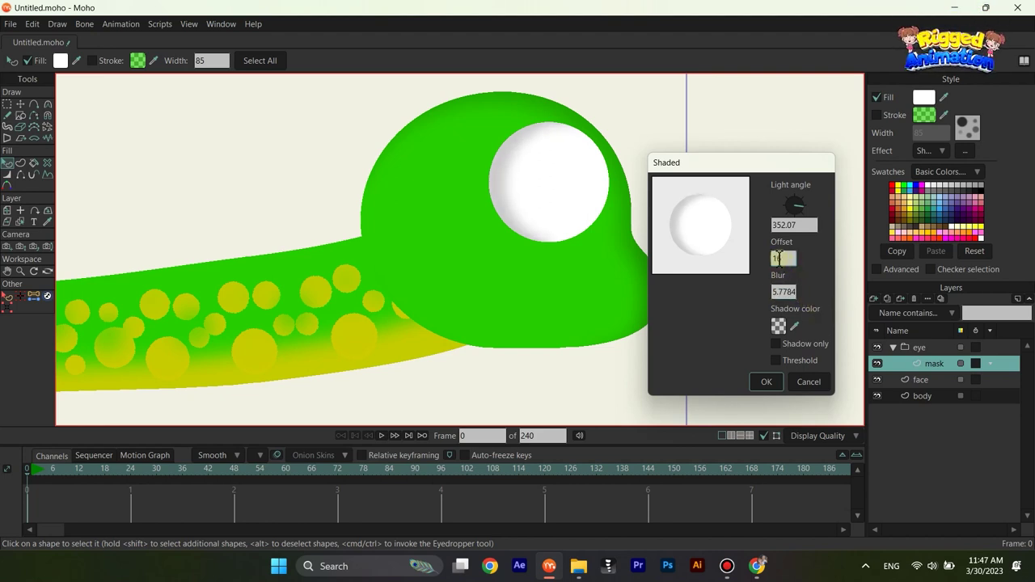
pyautogui.moveTo(791, 293); pyautogui.dragTo(809, 297)
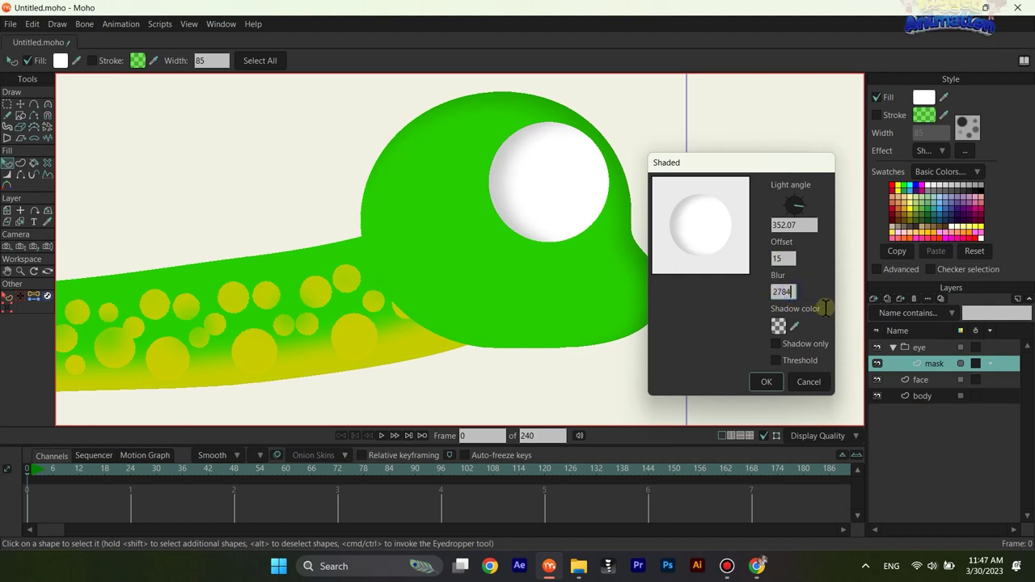
# Step: Set the eye's black shadow color to alpha 87 and apply the Shaded effect settings
pyautogui.click(779, 325)
pyautogui.moveTo(946, 299)
pyautogui.mouseDown()
pyautogui.moveTo(943, 280)
pyautogui.moveTo(947, 308)
pyautogui.mouseUp()
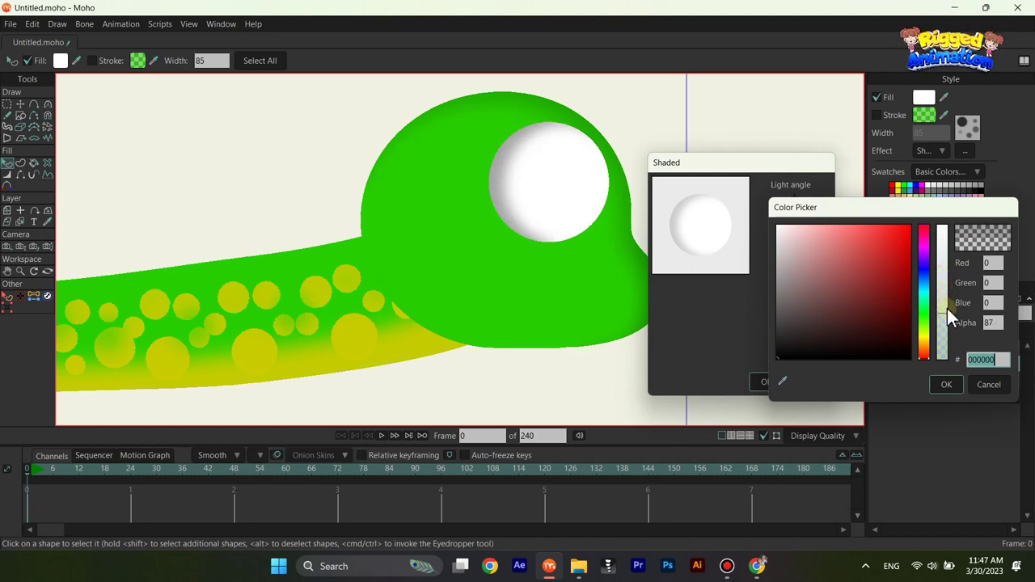
pyautogui.click(953, 383)
pyautogui.scroll(-2, 625, 277)
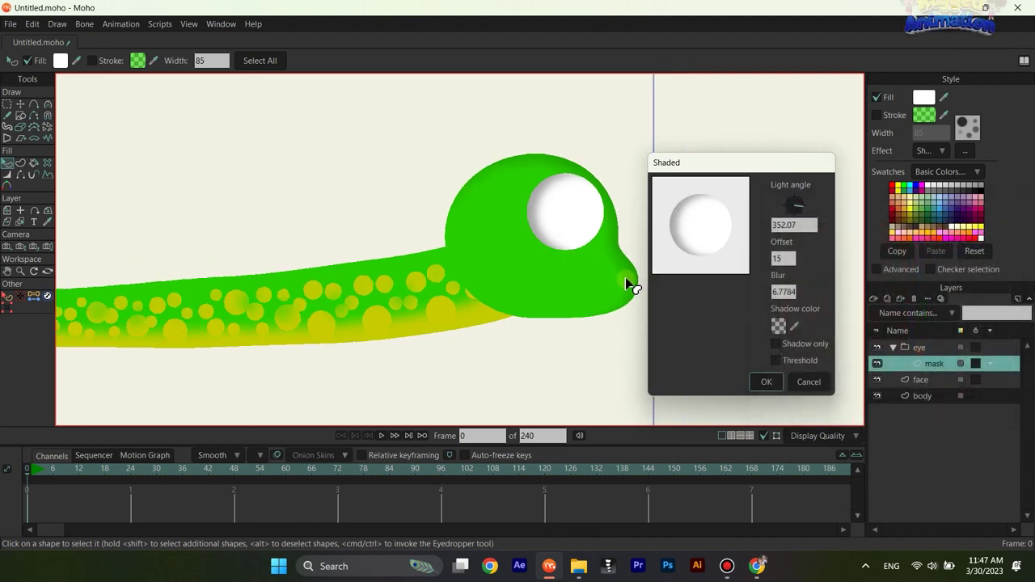
pyautogui.click(756, 381)
# Step: Reopen the eye circle's Shaded effect settings and set the offset to 1 and the blur to 15.278
pyautogui.scroll(4, 559, 226)
pyautogui.press('t')
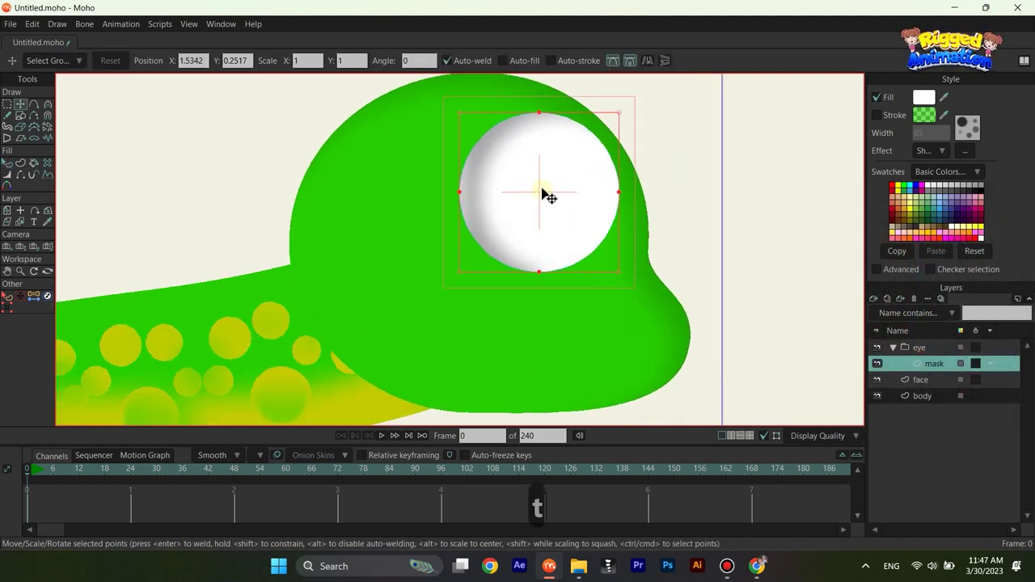
pyautogui.press('q')
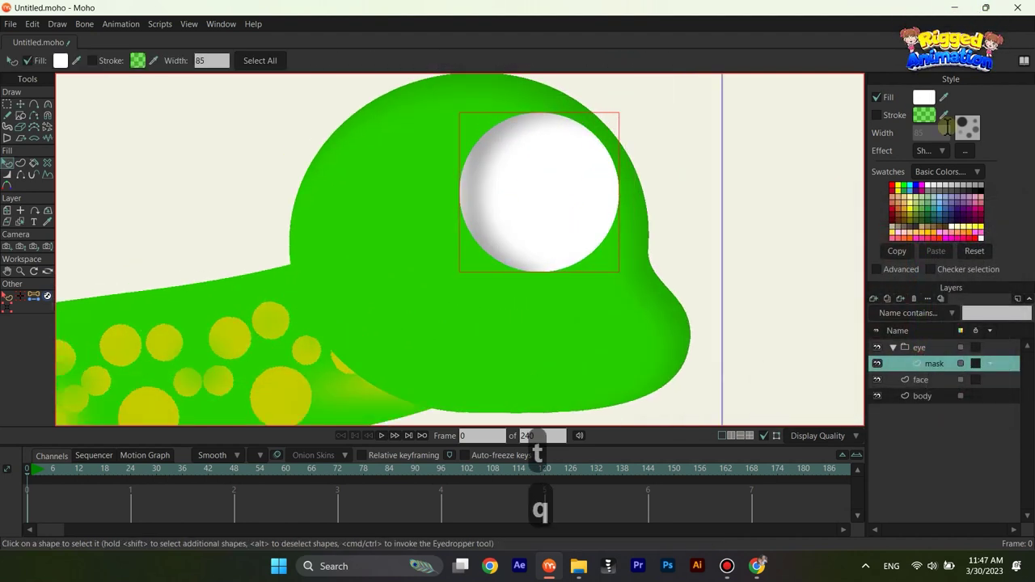
pyautogui.click(965, 151)
pyautogui.moveTo(581, 173); pyautogui.dragTo(803, 162)
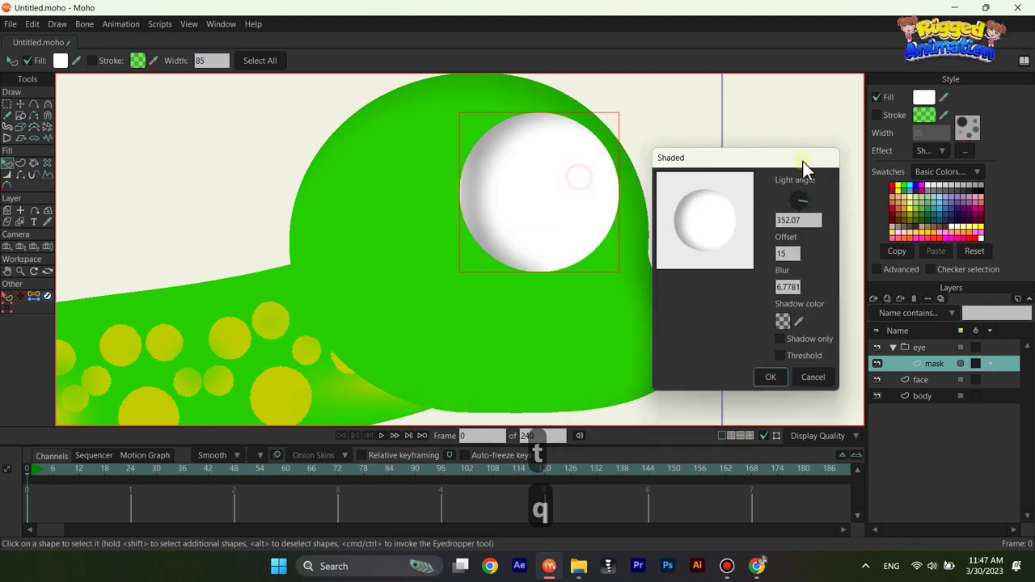
pyautogui.doubleClick(788, 253)
pyautogui.write('8')
pyautogui.press('Return')
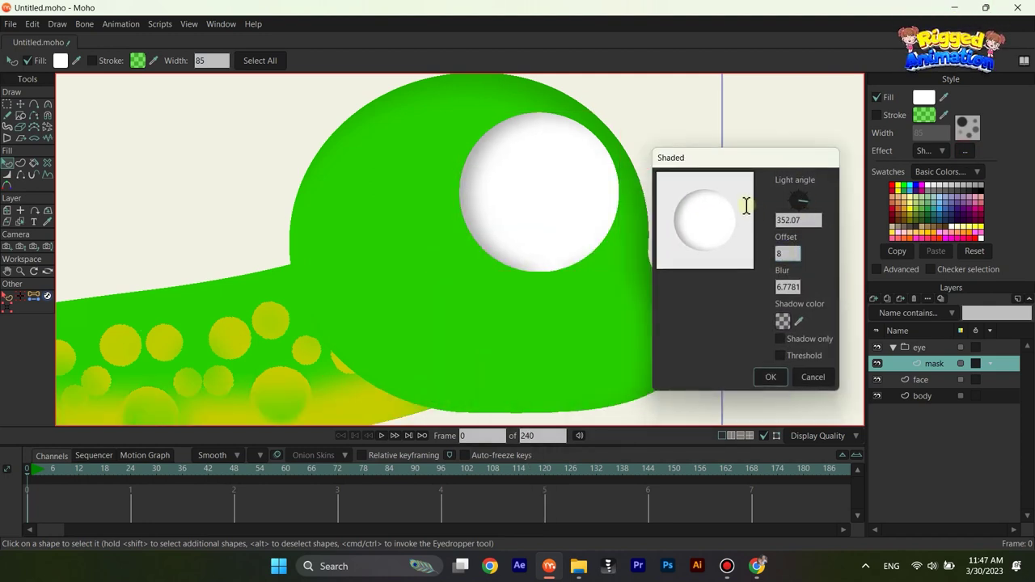
pyautogui.write('1')
pyautogui.press('Return')
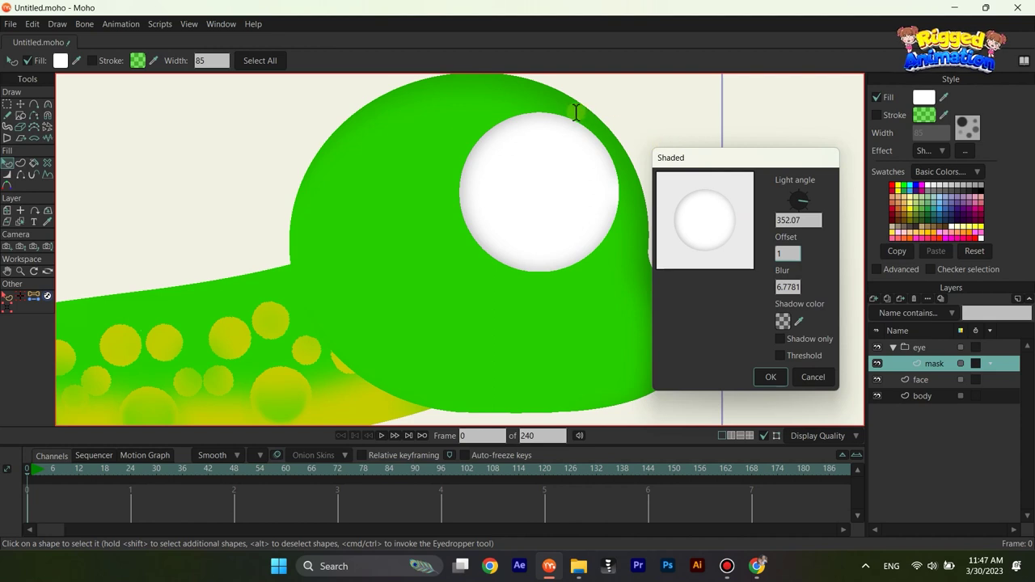
pyautogui.moveTo(797, 287)
pyautogui.mouseDown()
pyautogui.moveTo(958, 388)
pyautogui.moveTo(877, 309)
pyautogui.moveTo(976, 389)
pyautogui.mouseUp()
# Step: Darken the eye's shadow by raising the black shadow color's alpha to 169
pyautogui.click(783, 322)
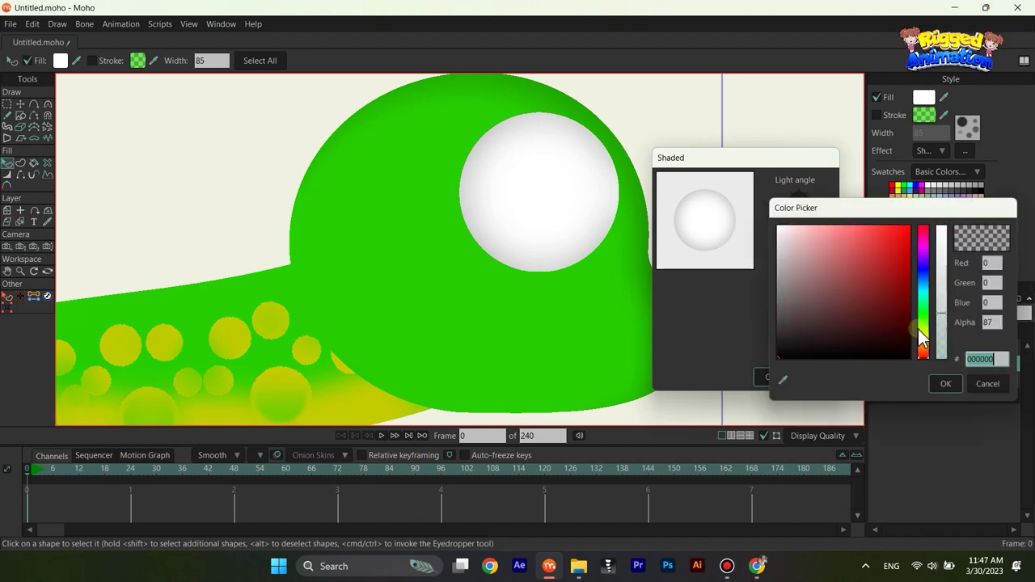
pyautogui.moveTo(940, 303); pyautogui.dragTo(943, 271)
pyautogui.click(947, 384)
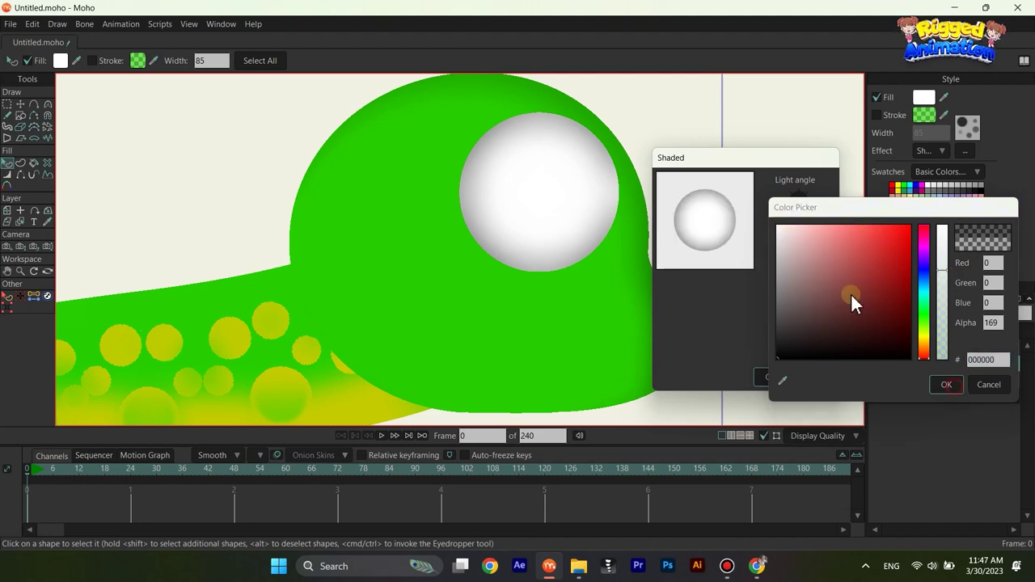
# Step: Set the eye shading's light angle to 62.82 and its offset to 13, and apply the effect settings
pyautogui.moveTo(804, 197); pyautogui.dragTo(802, 194)
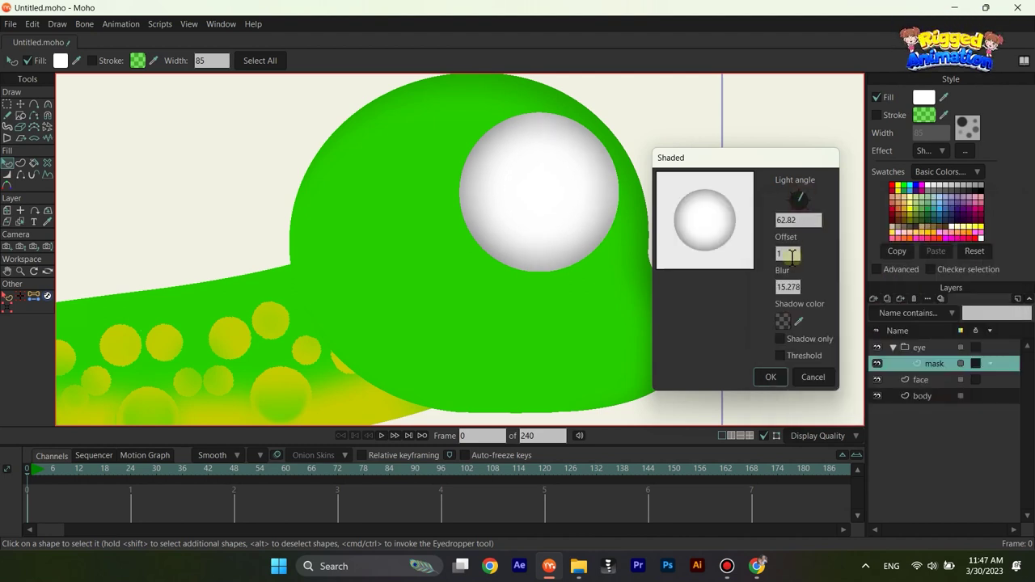
pyautogui.doubleClick(797, 259)
pyautogui.write('4')
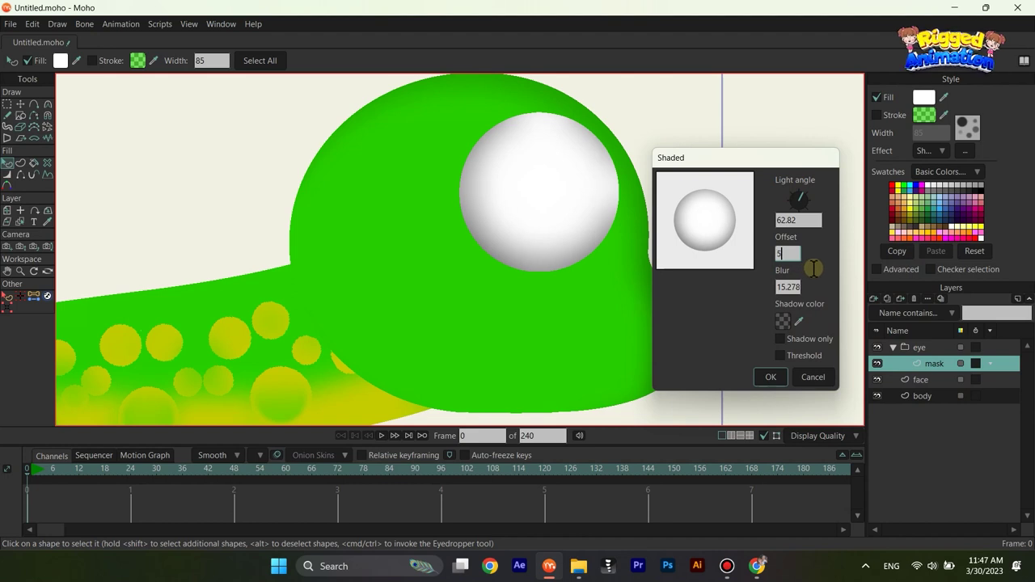
pyautogui.press('BackSpace')
pyautogui.write('15')
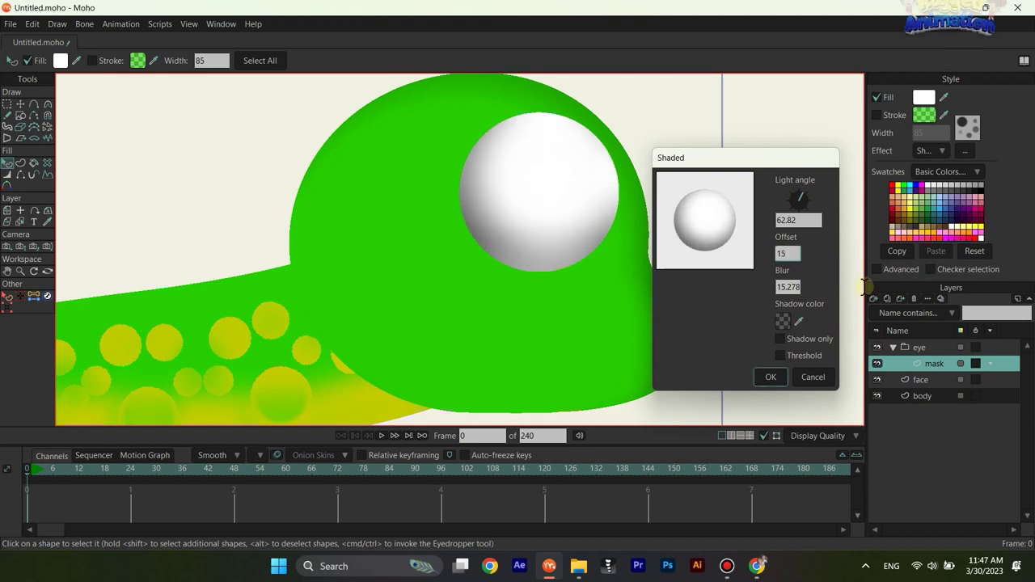
pyautogui.press('BackSpace')
pyautogui.write('4')
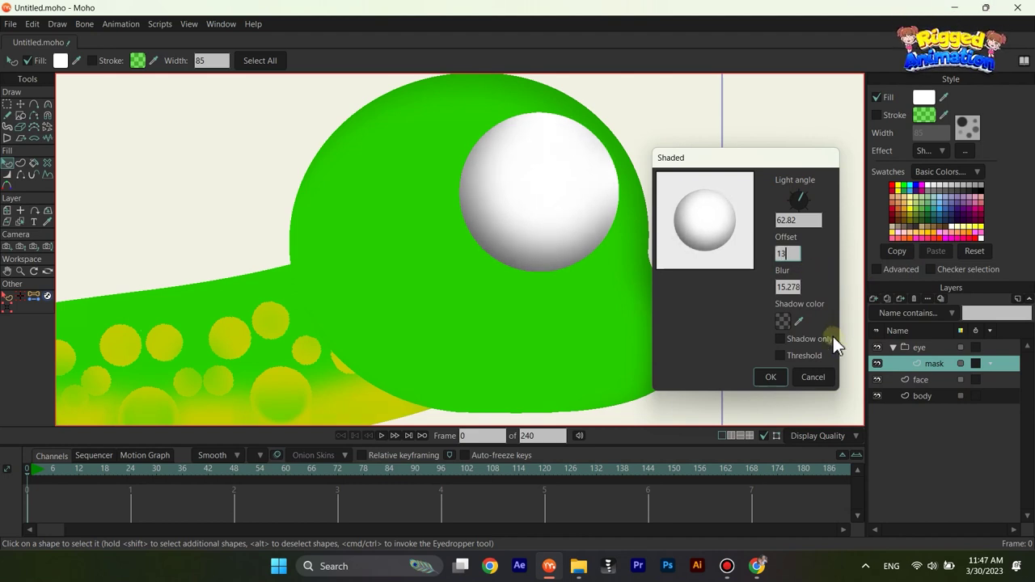
pyautogui.click(771, 377)
# Step: Copy the eye circle into a new vector layer inside the eye group and shrink it into a pupil near the eye's front side
pyautogui.press('t')
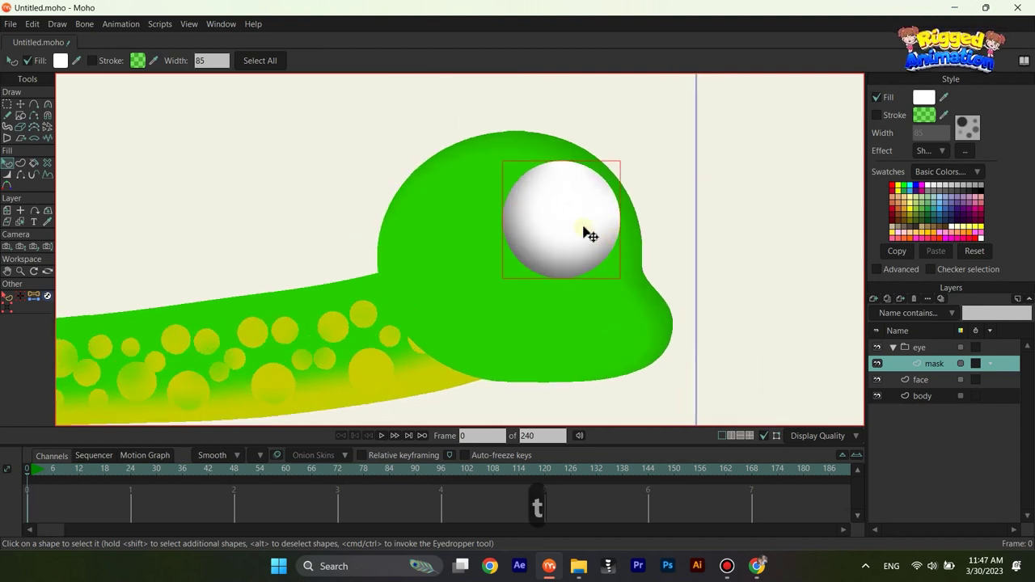
pyautogui.hotkey('ctrl', 'c')
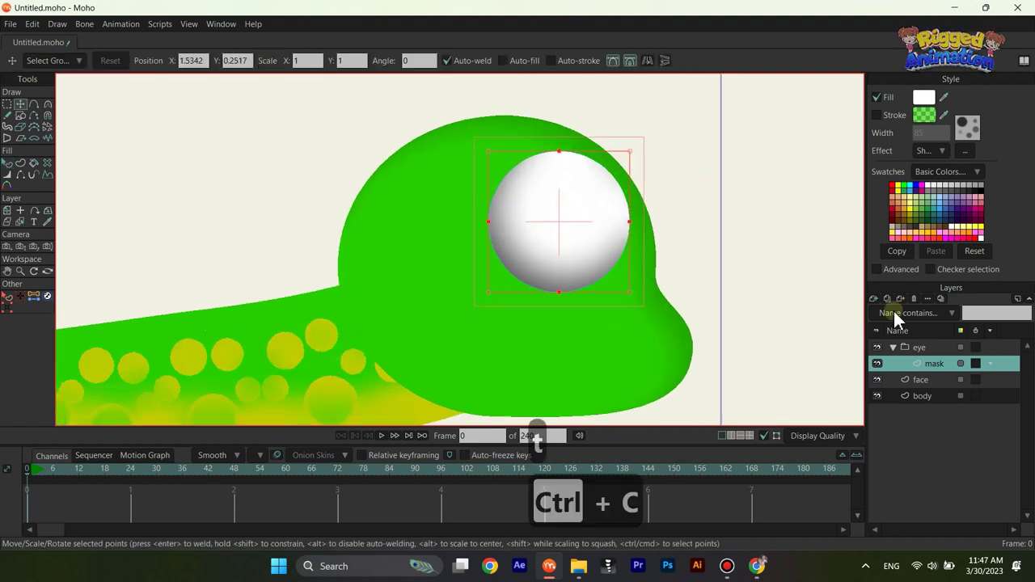
pyautogui.click(873, 299)
pyautogui.click(898, 314)
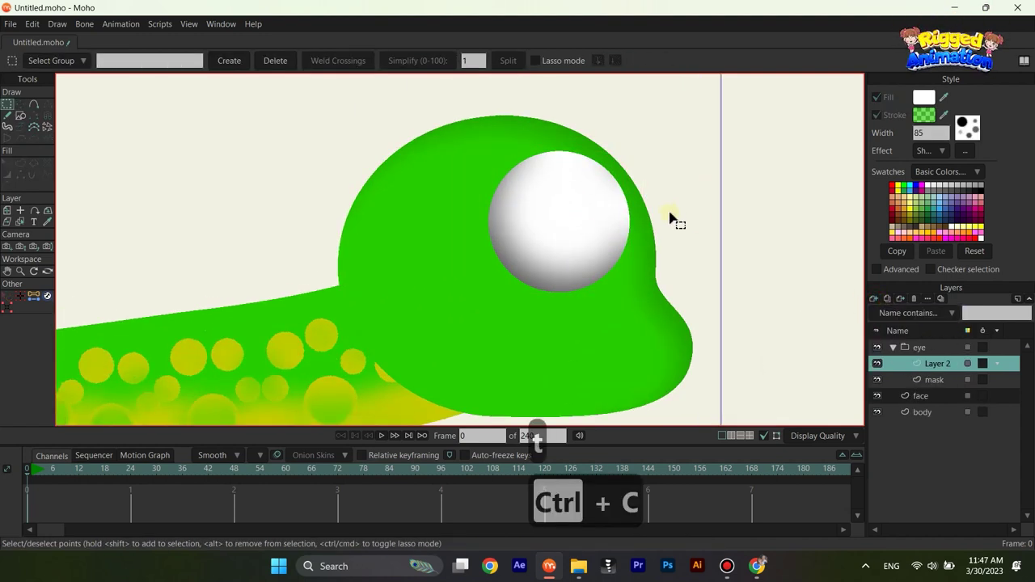
pyautogui.hotkey('ctrl', 'v')
pyautogui.moveTo(630, 153); pyautogui.dragTo(608, 215)
pyautogui.hotkey('ctrl', 'z')
# Step: Fill the pupil circle with black (000000)
pyautogui.press('q')
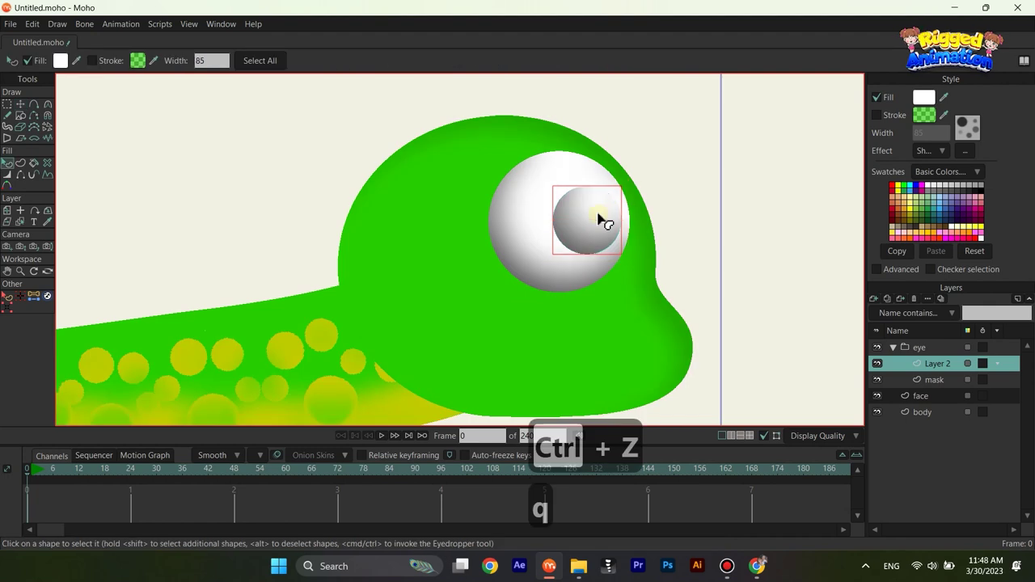
pyautogui.click(924, 98)
pyautogui.click(778, 358)
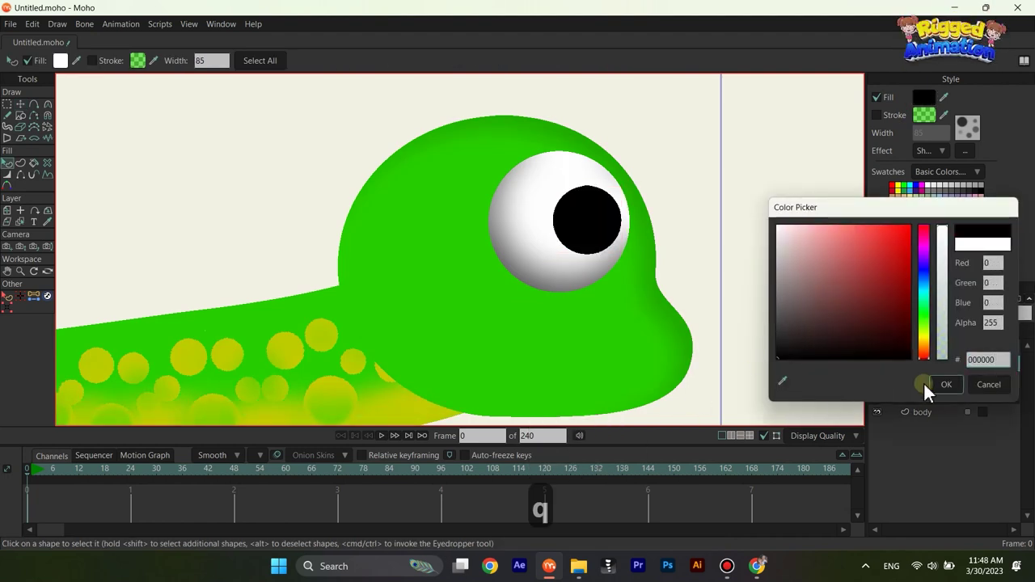
pyautogui.click(946, 384)
pyautogui.scroll(-5, 621, 259)
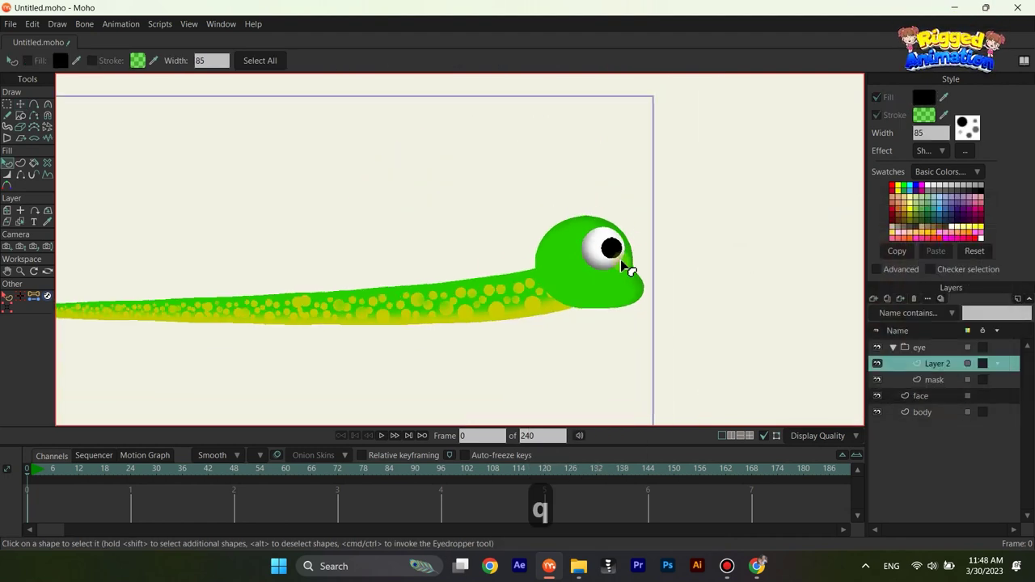
# Step: Duplicate the pupil circle in the same layer, shrink the copy and place it inside the pupil as a small highlight
pyautogui.scroll(6, 585, 238)
pyautogui.press('t')
pyautogui.hotkey('ctrl', 'c')
pyautogui.hotkey('ctrl', 'v')
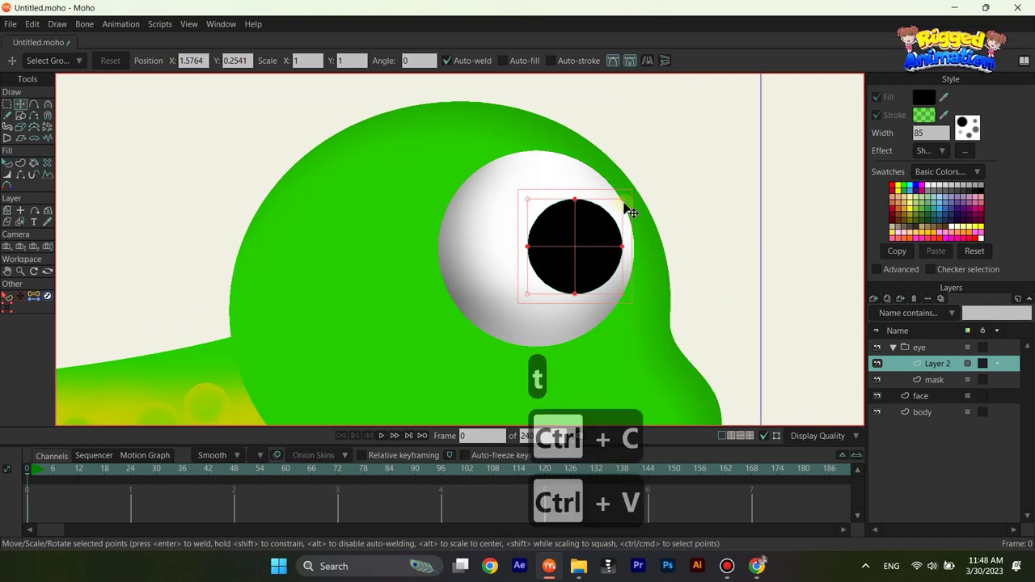
pyautogui.moveTo(623, 198); pyautogui.dragTo(613, 239)
# Step: Give the highlight circle the eye circle's white fill and set its effect to plain
pyautogui.press('q')
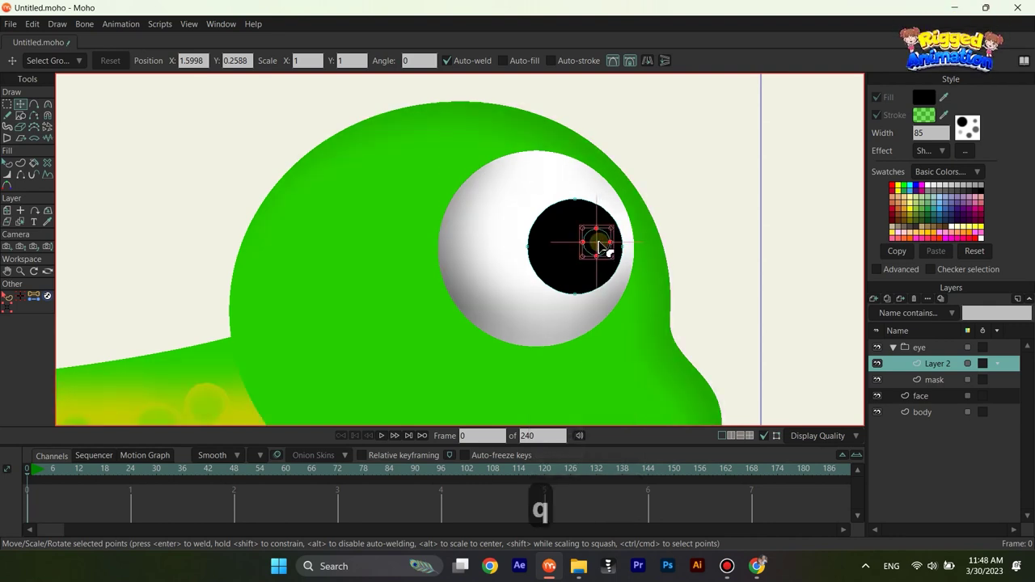
pyautogui.keyDown('ctrl'); pyautogui.click(594, 192); pyautogui.keyUp('ctrl')
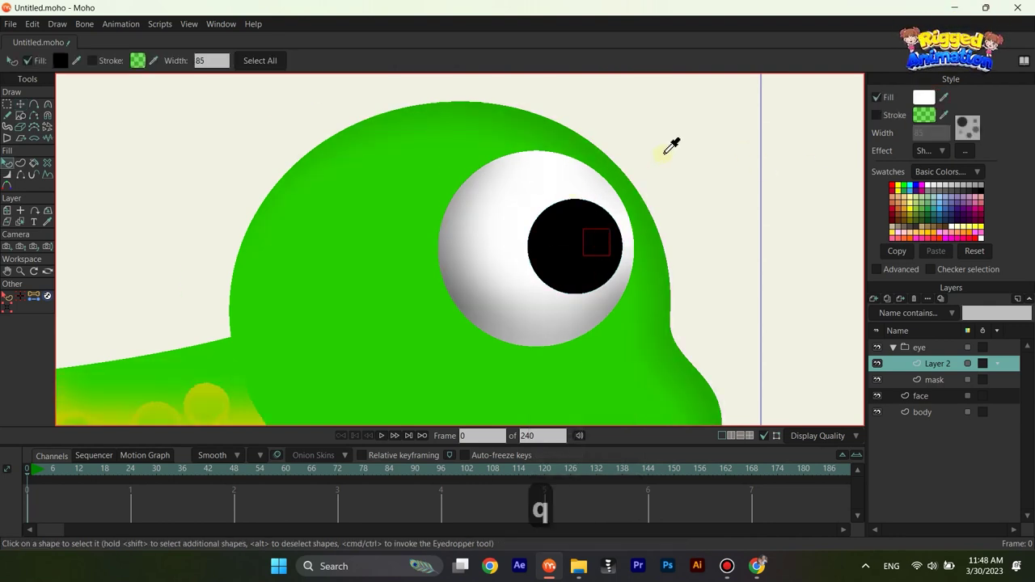
pyautogui.scroll(3, 691, 156)
pyautogui.click(930, 150)
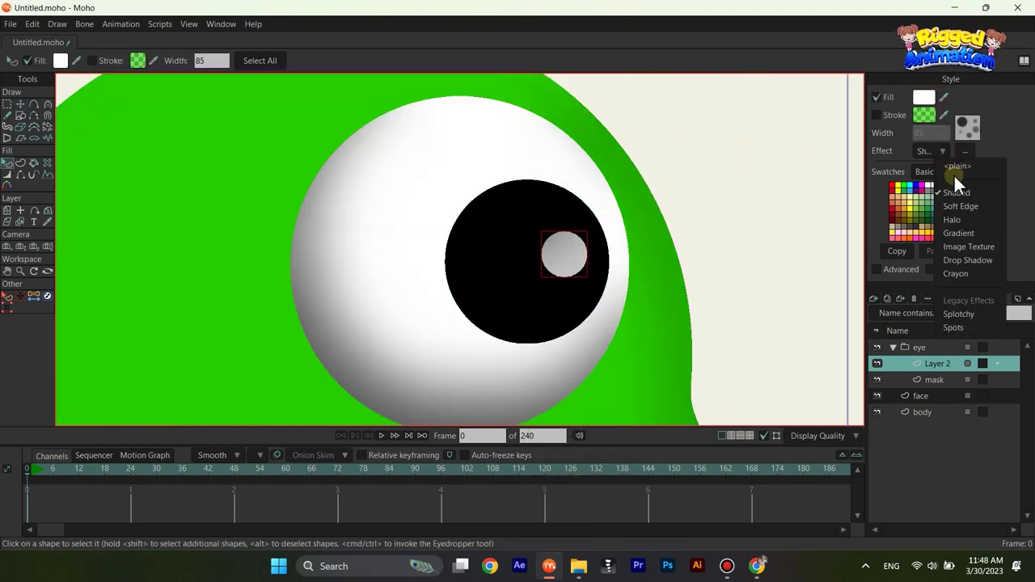
pyautogui.click(747, 180)
pyautogui.scroll(-4, 664, 203)
pyautogui.scroll(-2, 627, 229)
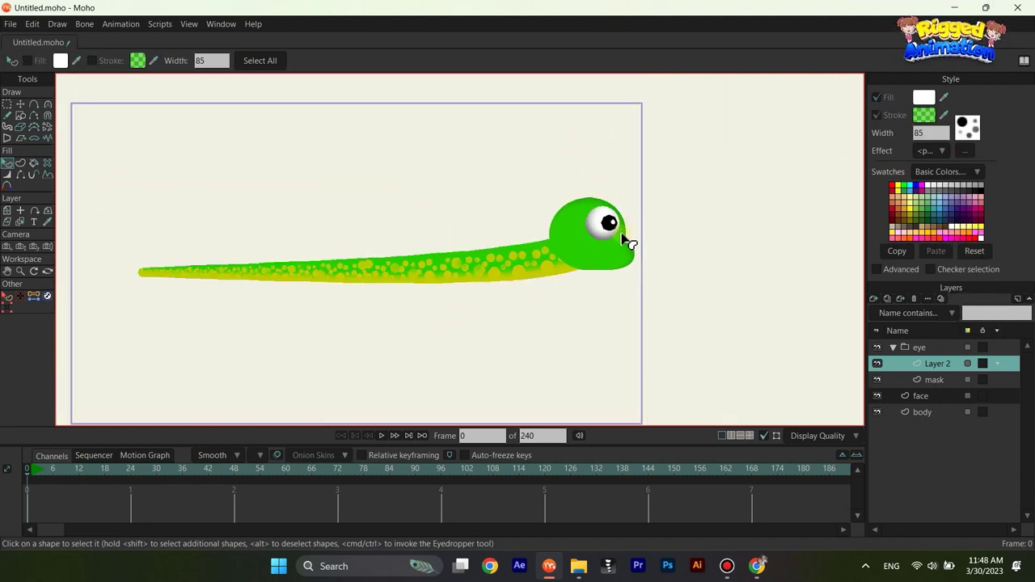
# Step: Rename Layer 2 in the eye group to "eyeball"
pyautogui.scroll(6, 639, 247)
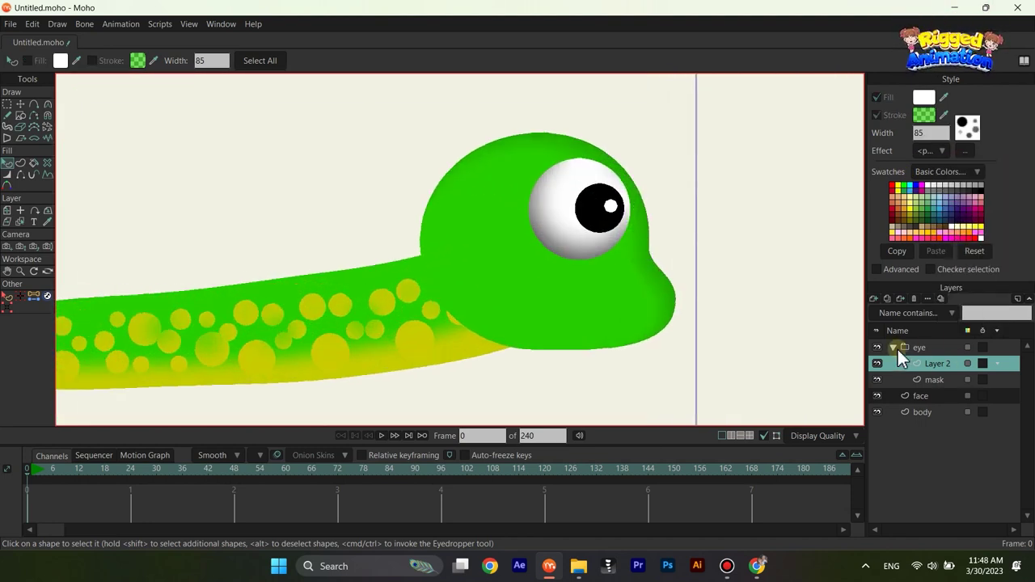
pyautogui.click(896, 348)
pyautogui.click(895, 347)
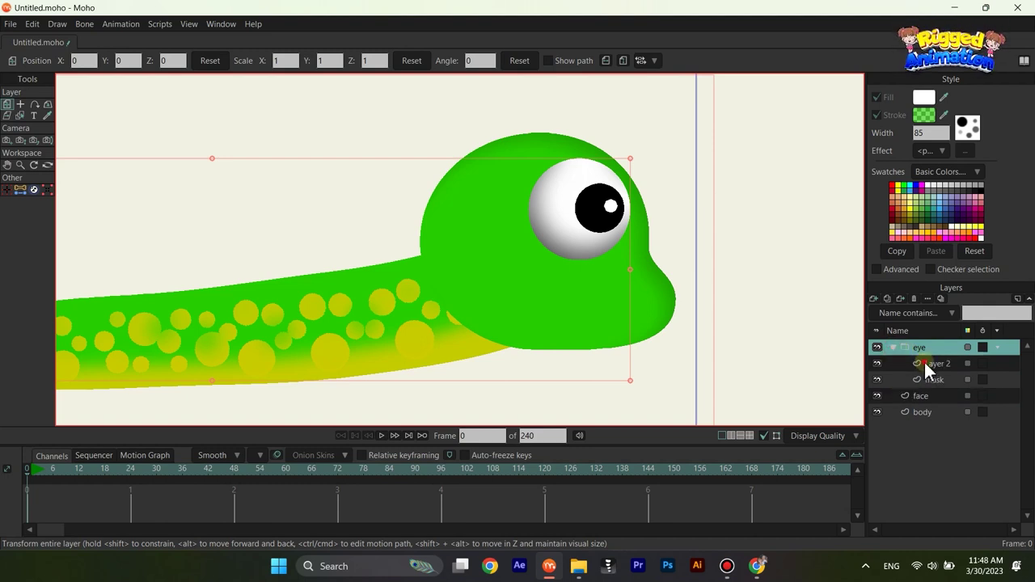
pyautogui.doubleClick(924, 362)
pyautogui.write('eyebal')
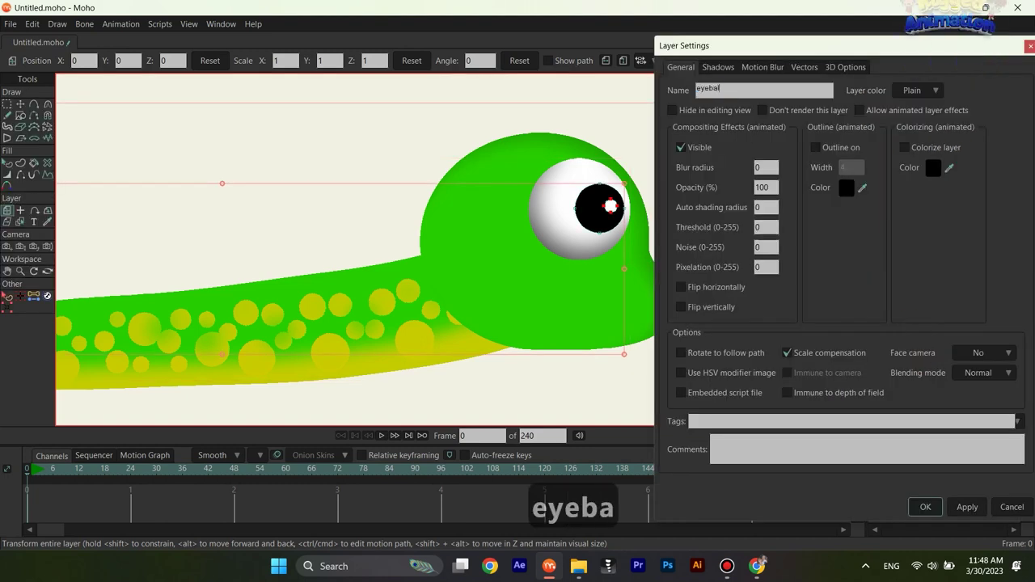
pyautogui.write('l')
pyautogui.press('Return')
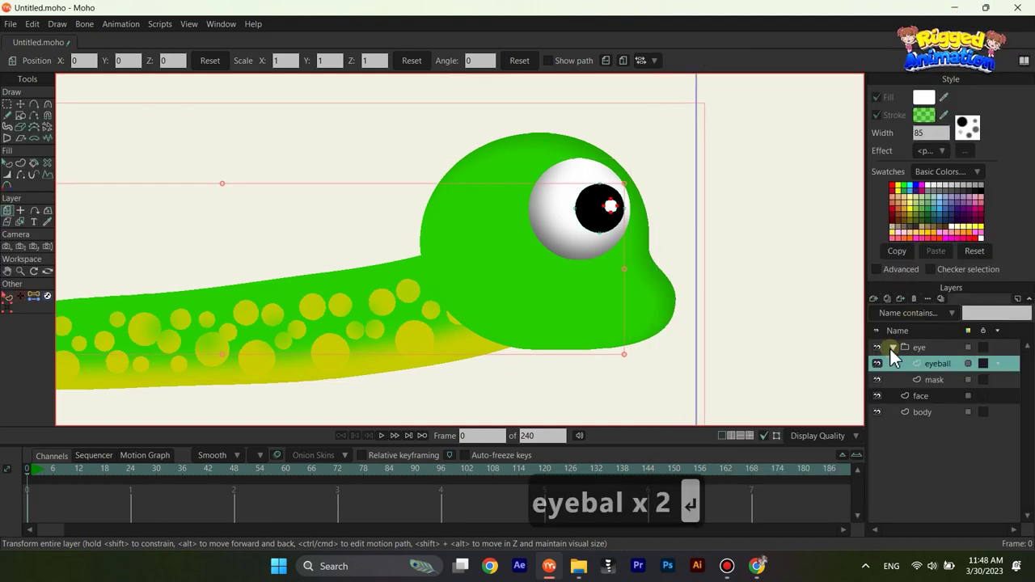
# Step: Duplicate the collapsed eye group and place the copy between the face and body layers
pyautogui.click(901, 347)
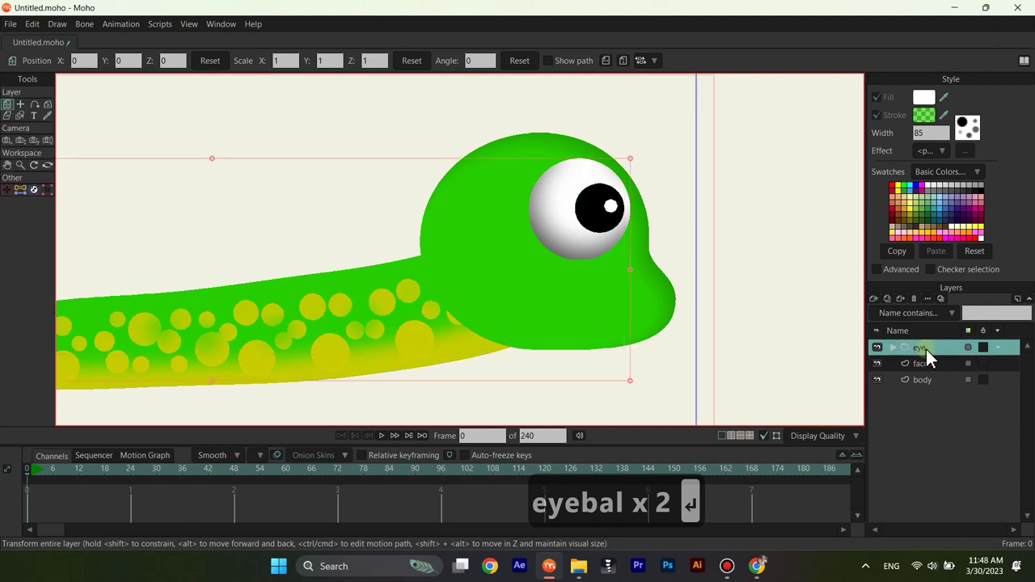
pyautogui.click(887, 300)
pyautogui.moveTo(886, 348); pyautogui.dragTo(932, 389)
# Step: Shift the eye 2 group forward to X 0.0807 so it peeks out from behind the head
pyautogui.moveTo(690, 247); pyautogui.dragTo(681, 246)
pyautogui.scroll(2, 581, 223)
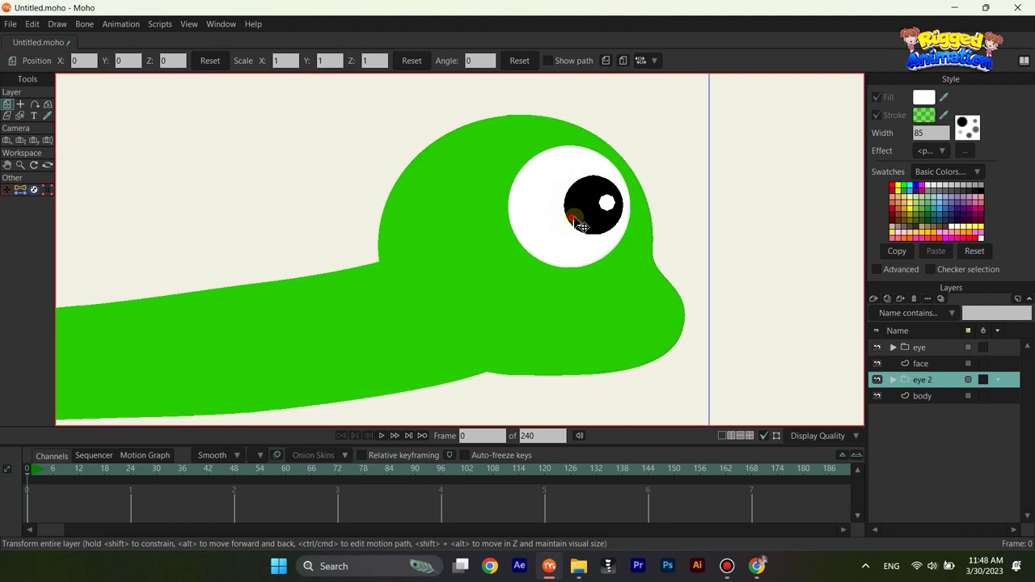
pyautogui.moveTo(600, 224); pyautogui.dragTo(623, 219)
pyautogui.scroll(-3, 623, 231)
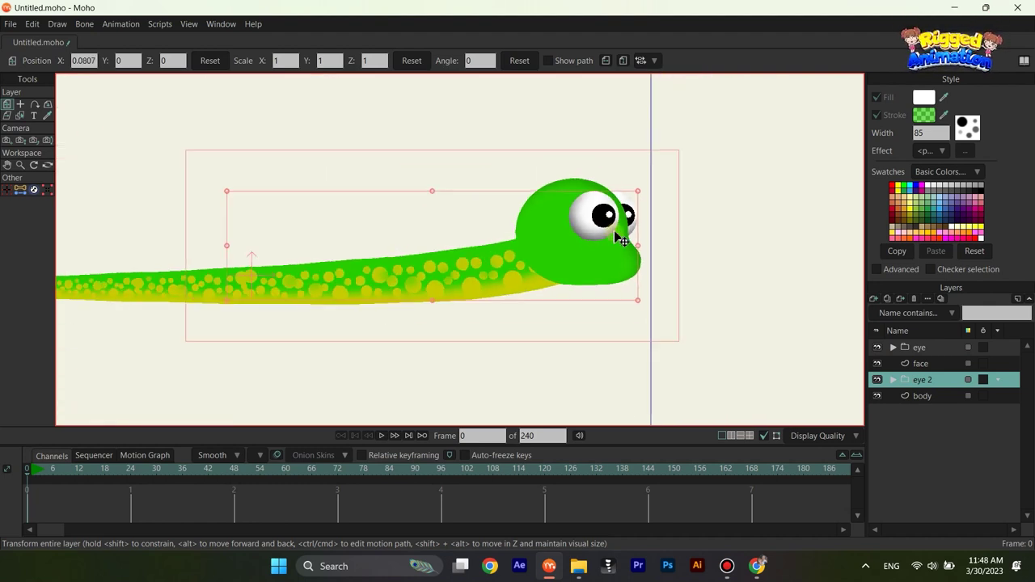
# Step: Select all points of the eye 2 group's eyeball layer and move the pupil and highlight forward, to about X 1.6121
pyautogui.scroll(4, 623, 234)
pyautogui.keyDown('alt'); pyautogui.rightClick(664, 196); pyautogui.keyUp('alt')
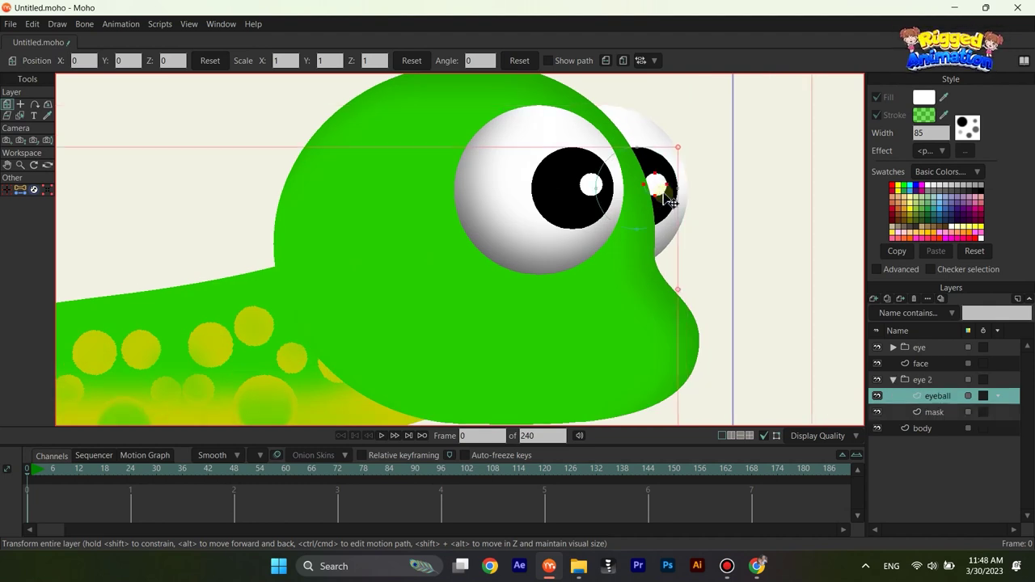
pyautogui.scroll(3, 690, 183)
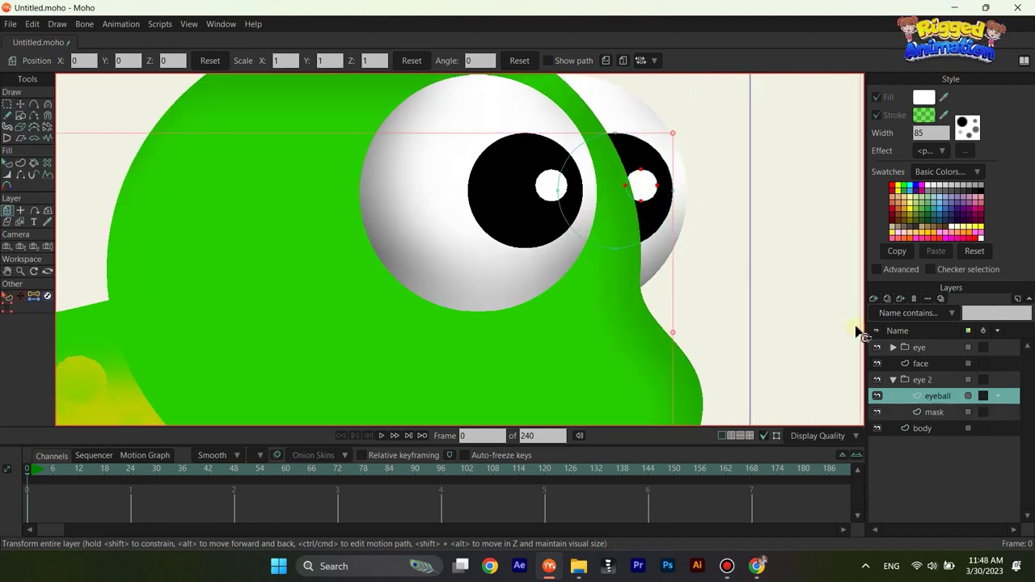
pyautogui.press('g')
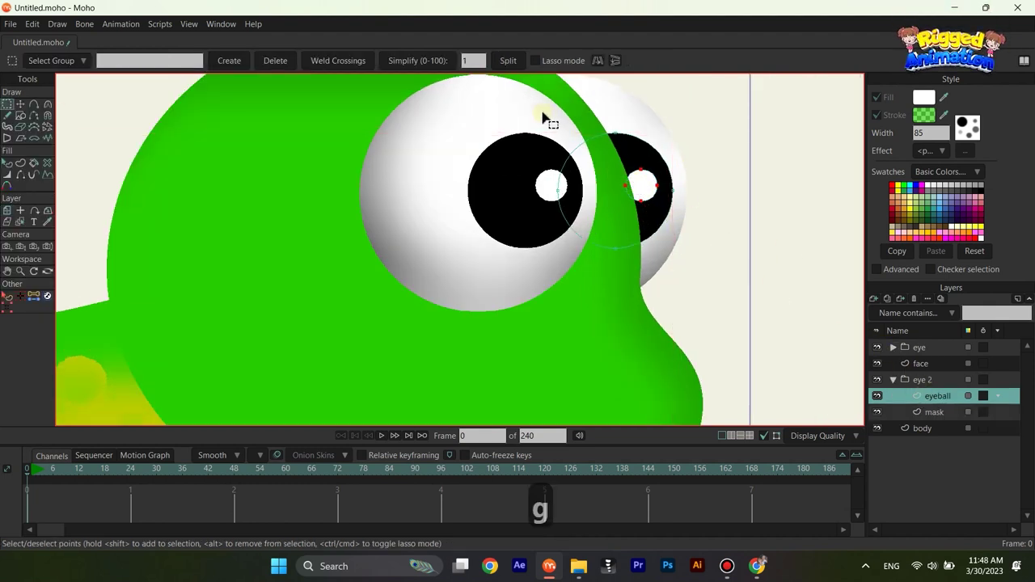
pyautogui.moveTo(542, 112); pyautogui.dragTo(737, 302)
pyautogui.press('t')
pyautogui.moveTo(644, 186); pyautogui.dragTo(684, 184)
pyautogui.scroll(-3, 686, 186)
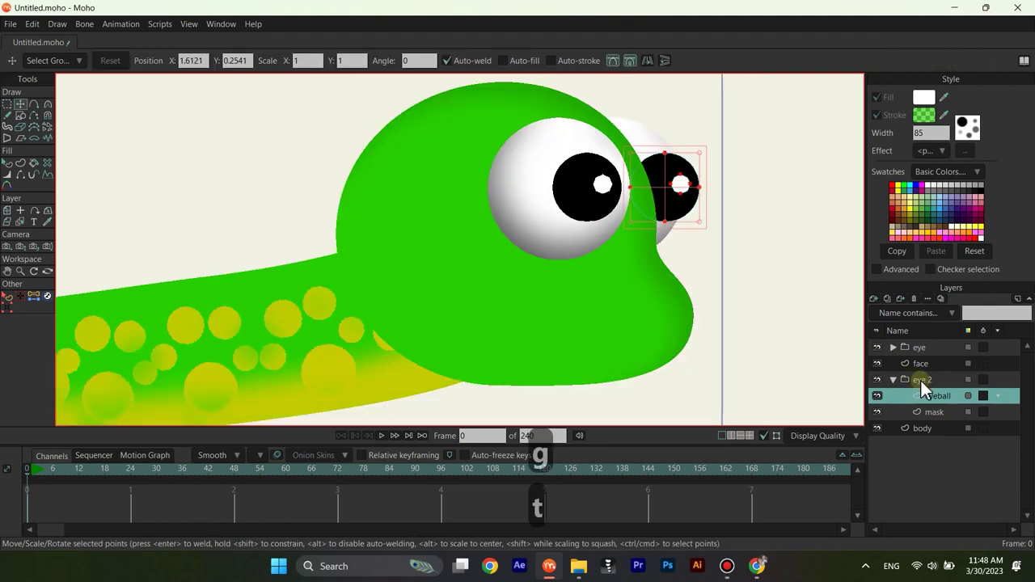
# Step: Enable masking on the eye 2 group so its pupil is clipped to the white of the eye
pyautogui.doubleClick(925, 380)
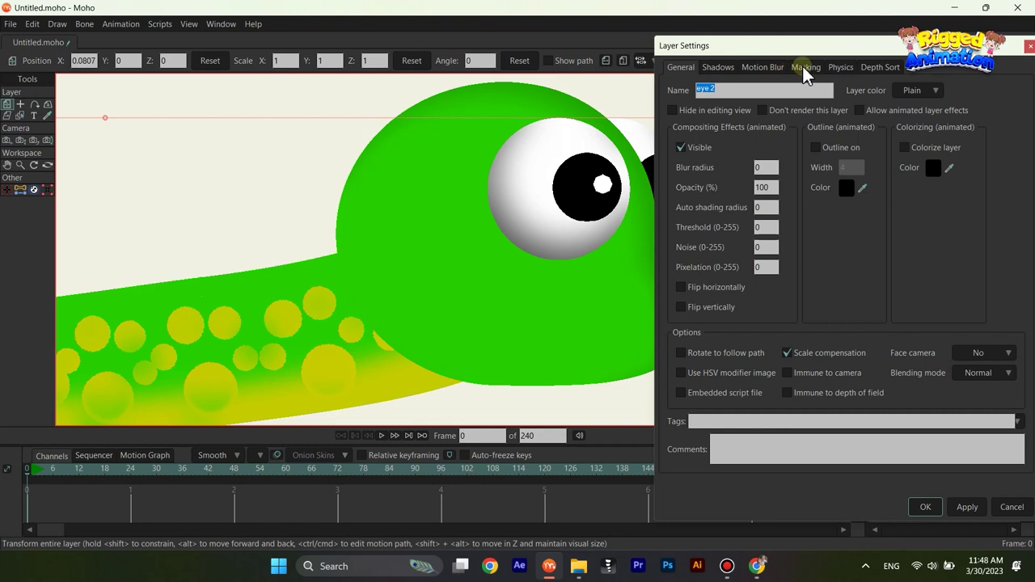
pyautogui.click(804, 68)
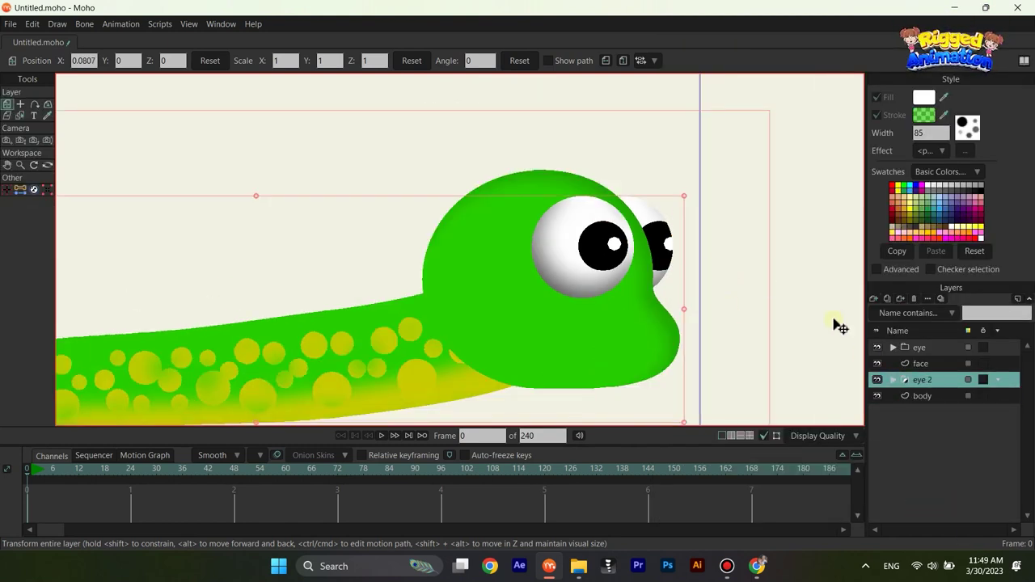
# Step: Set the eye 2 group's origin at the second eye and scale the group to 0.9048
pyautogui.scroll(3, 679, 275)
pyautogui.press('o')
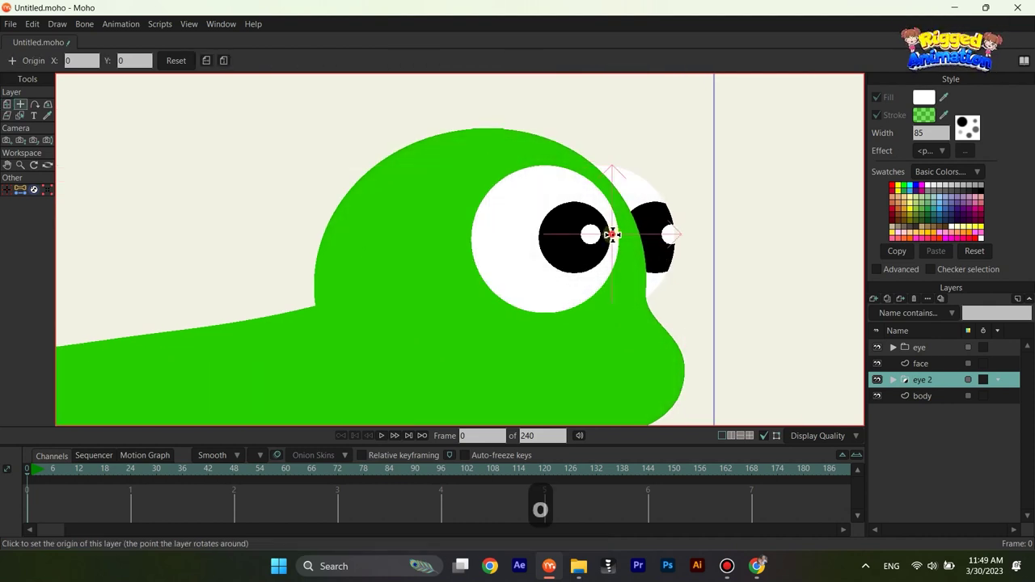
pyautogui.press('m')
pyautogui.moveTo(691, 310); pyautogui.dragTo(686, 314)
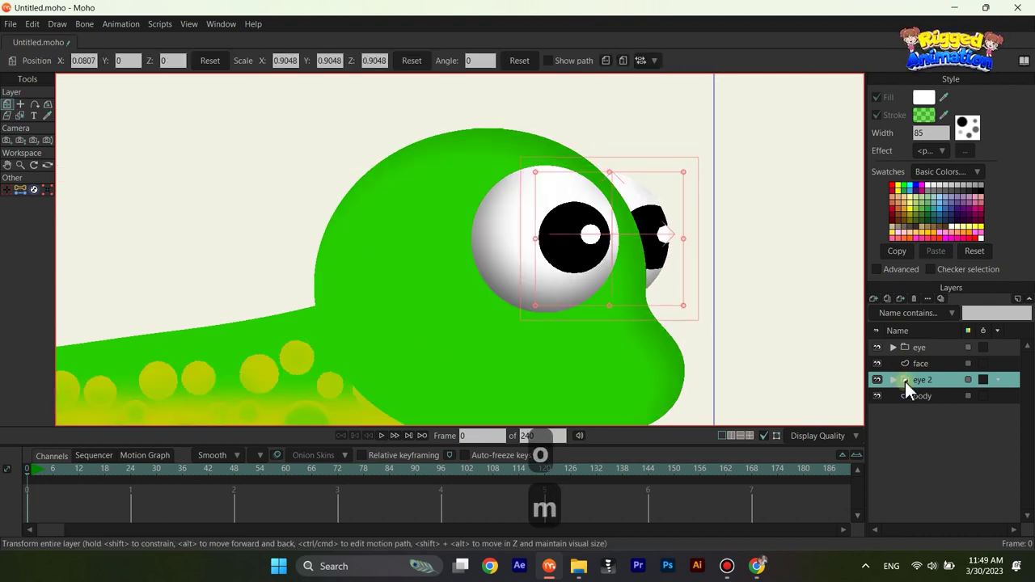
# Step: Narrow and slightly shrink the pupil and highlight in the eye 2 group's eyeball layer and reposition them within the visible white
pyautogui.click(894, 380)
pyautogui.click(936, 396)
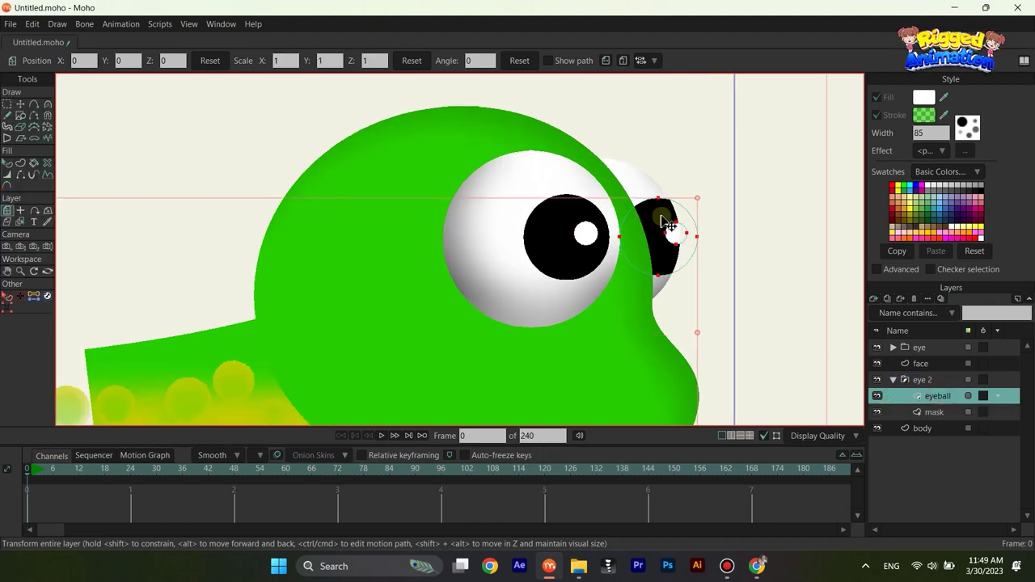
pyautogui.press('t')
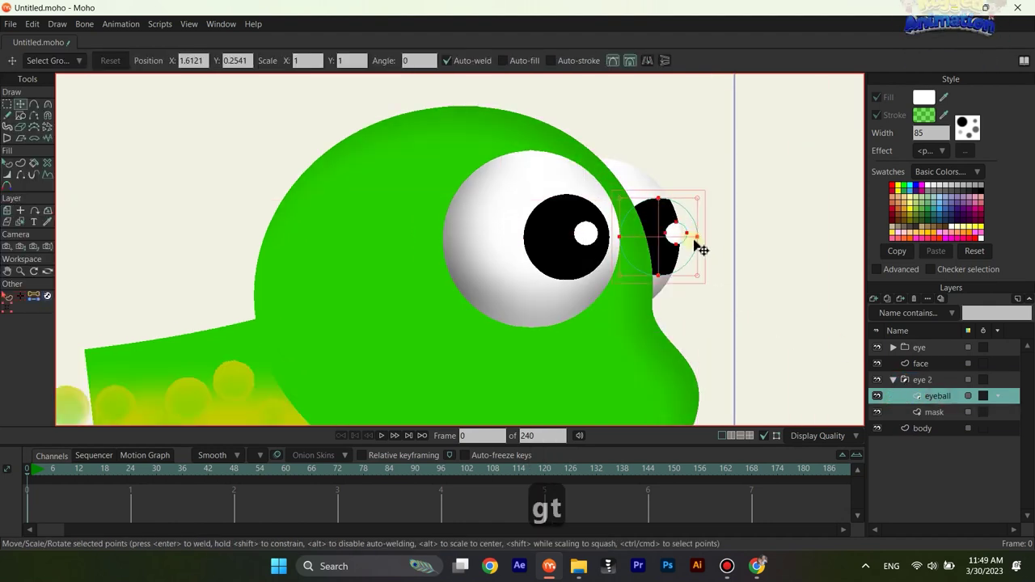
pyautogui.moveTo(700, 239); pyautogui.dragTo(675, 235)
pyautogui.moveTo(681, 198); pyautogui.dragTo(676, 202)
pyautogui.moveTo(663, 234); pyautogui.dragTo(667, 232)
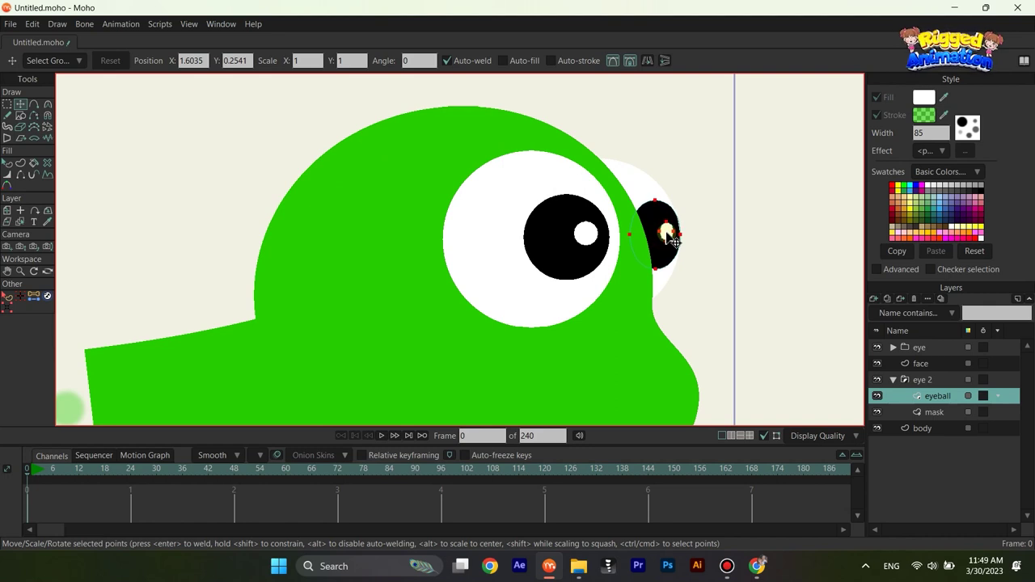
pyautogui.press('q')
pyautogui.scroll(-2, 725, 237)
pyautogui.scroll(-3, 726, 236)
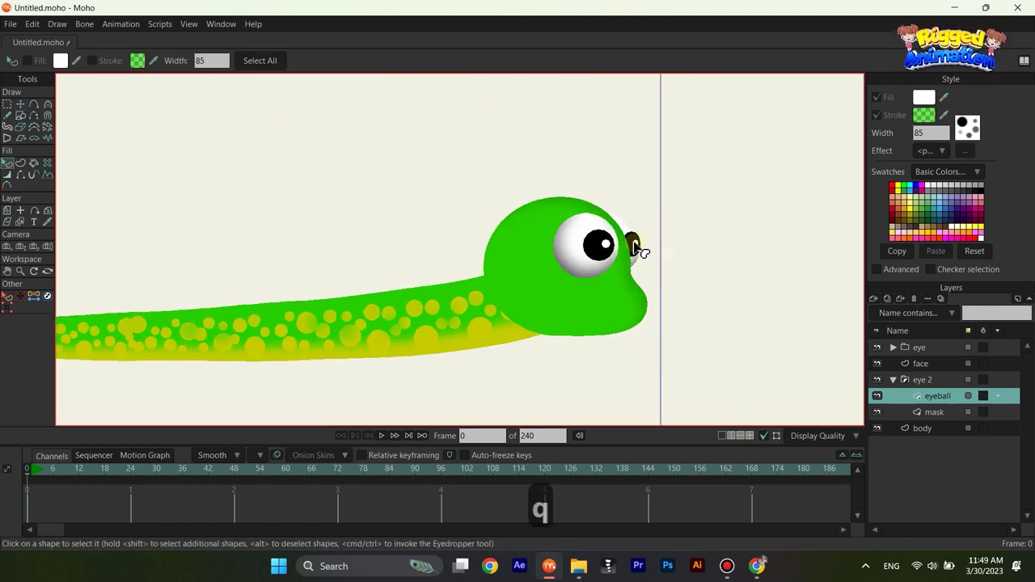
# Step: Set the Shaded effect's light angle to 191.49 for the circle in the eye 2 group's mask layer
pyautogui.scroll(3, 638, 248)
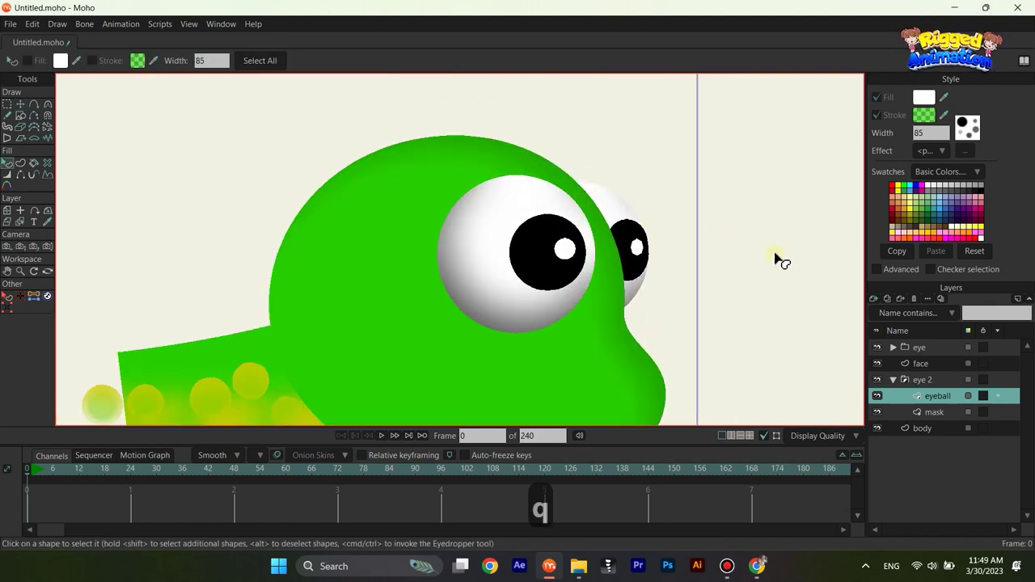
pyautogui.click(947, 412)
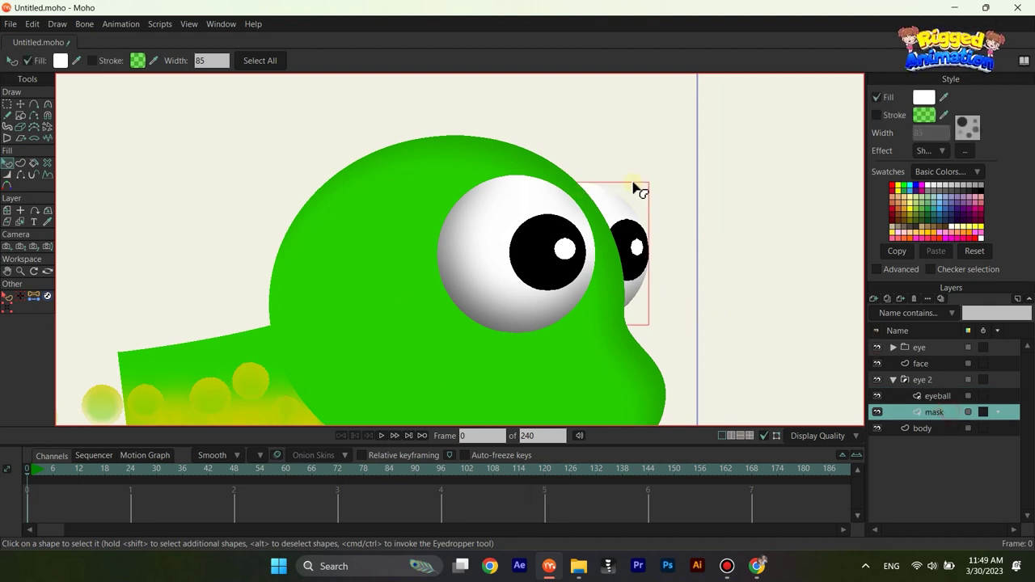
pyautogui.click(963, 151)
pyautogui.moveTo(590, 173)
pyautogui.mouseDown()
pyautogui.moveTo(878, 126)
pyautogui.moveTo(847, 157)
pyautogui.moveTo(856, 166)
pyautogui.moveTo(831, 146)
pyautogui.moveTo(832, 161)
pyautogui.mouseUp()
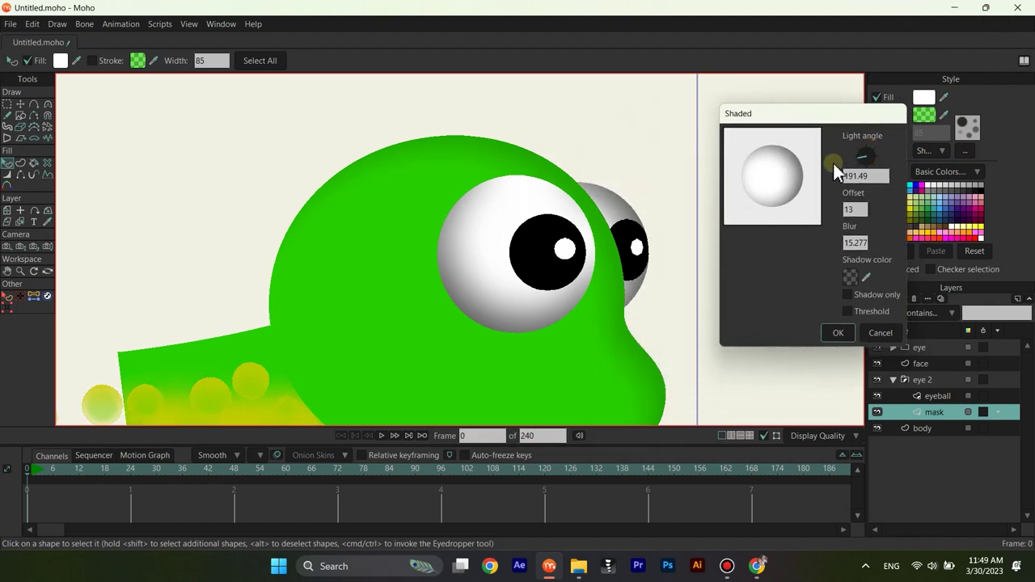
# Step: Set the Shaded effect's blur to about 5.78 and its offset to 3 for the circle in the eye 2 group's mask layer
pyautogui.doubleClick(862, 235)
pyautogui.write('7777')
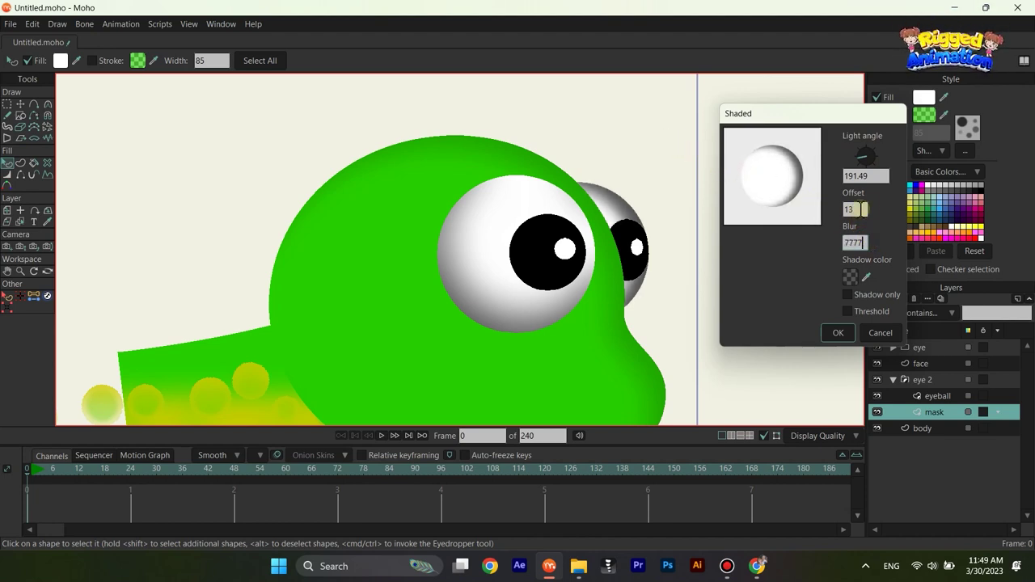
pyautogui.moveTo(864, 210); pyautogui.dragTo(817, 185)
pyautogui.write('1')
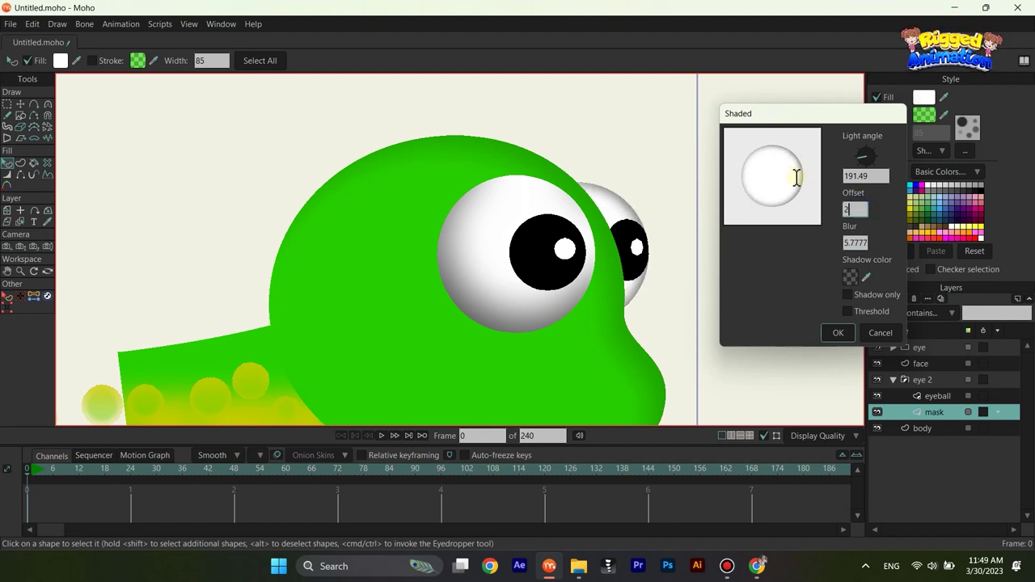
pyautogui.press('BackSpace')
pyautogui.write('3')
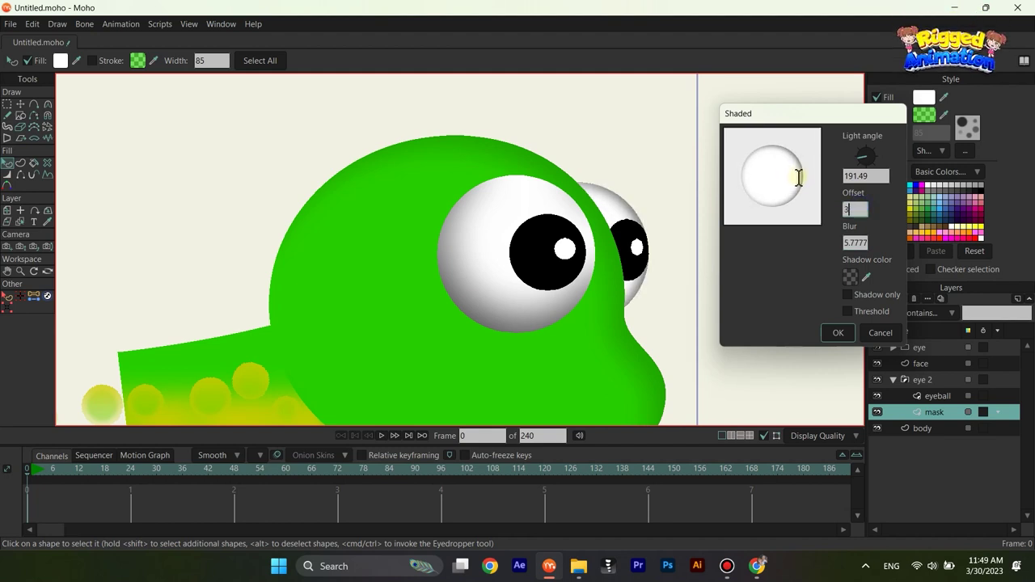
pyautogui.click(839, 334)
# Step: Set the Shaded effect's offset to 7 for the white circle in the eye group's mask layer
pyautogui.scroll(-5, 749, 307)
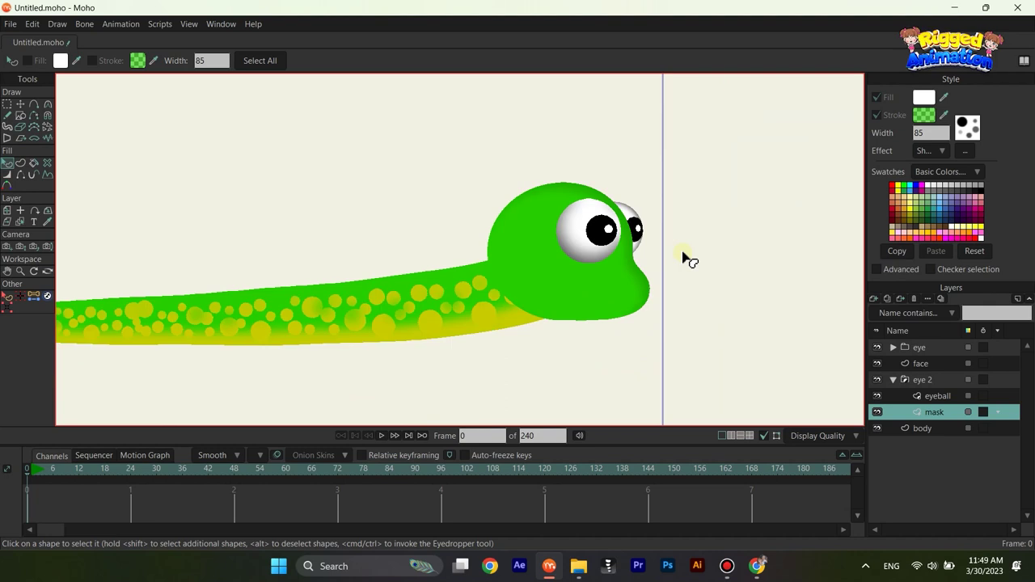
pyautogui.scroll(2, 608, 235)
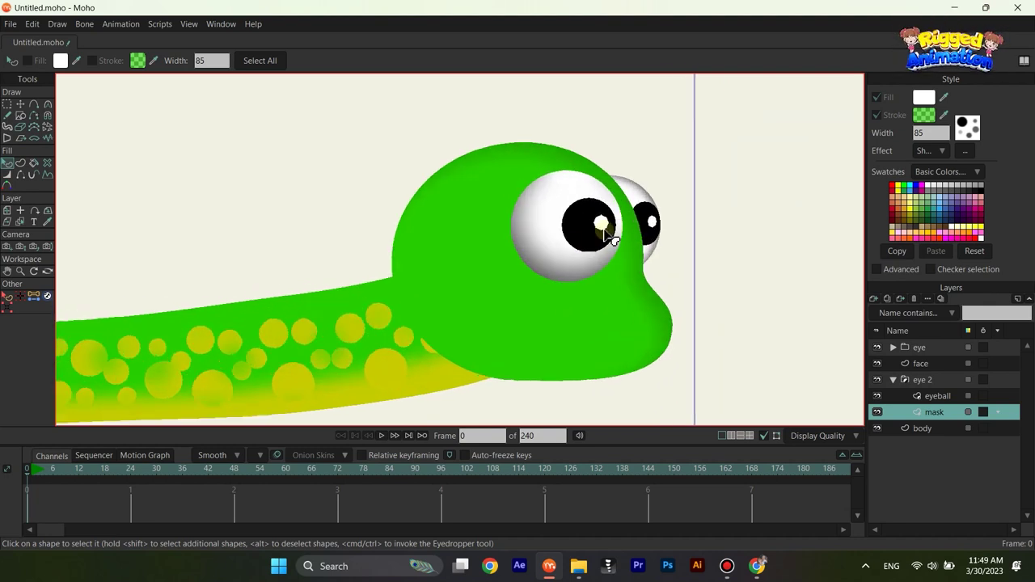
pyautogui.click(566, 272)
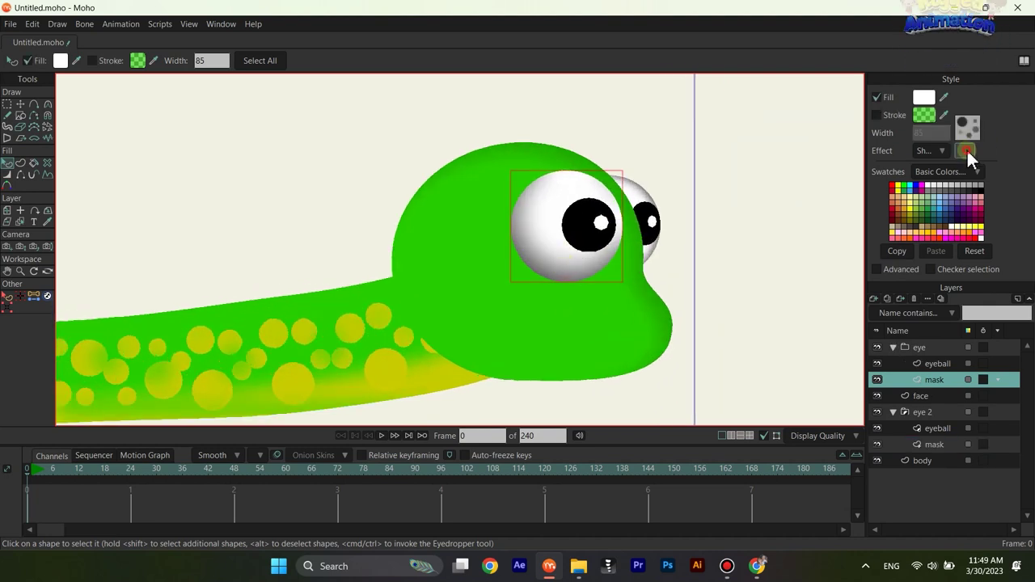
pyautogui.click(965, 150)
pyautogui.moveTo(572, 178)
pyautogui.mouseDown()
pyautogui.moveTo(823, 129)
pyautogui.moveTo(823, 185)
pyautogui.moveTo(807, 175)
pyautogui.mouseUp()
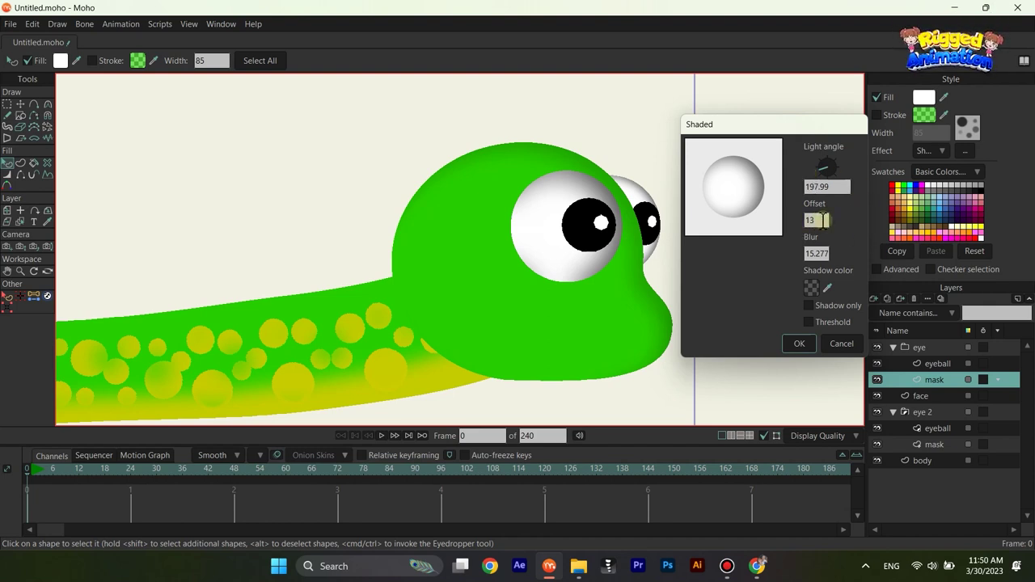
pyautogui.moveTo(819, 219); pyautogui.dragTo(787, 188)
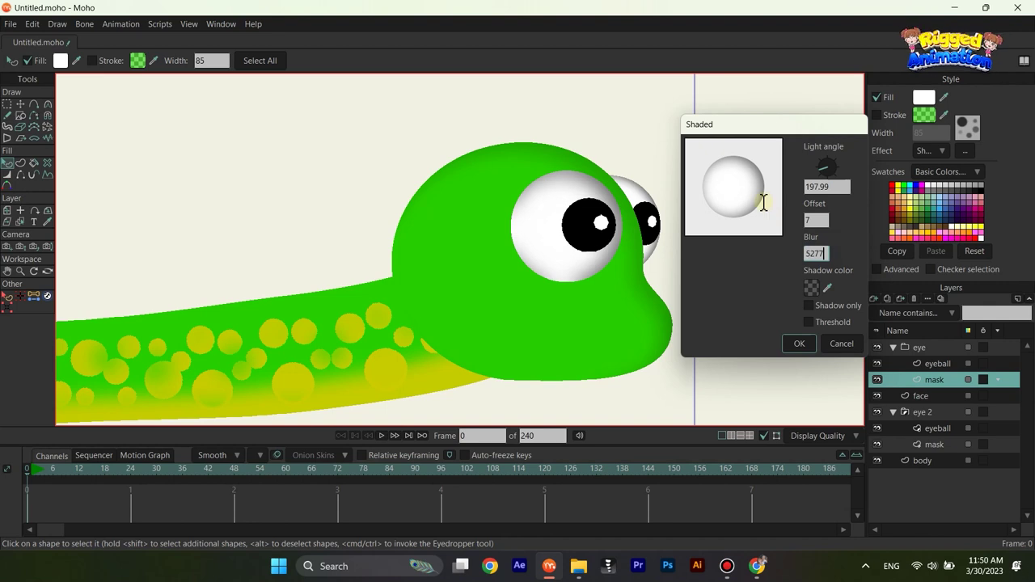
pyautogui.click(801, 343)
pyautogui.scroll(-5, 677, 291)
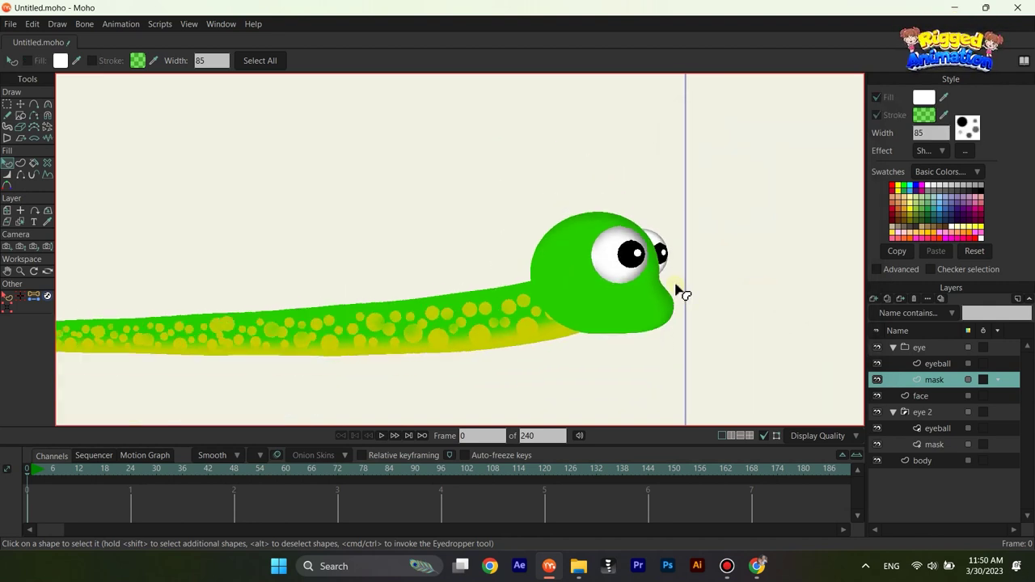
pyautogui.scroll(5, 677, 292)
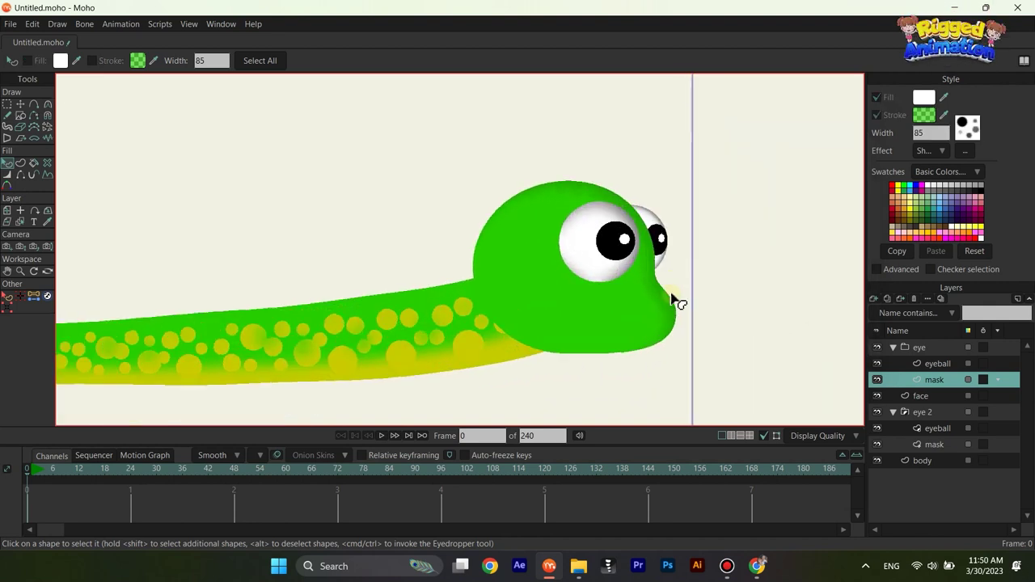
# Step: Draw a small upright oval nostril near the tip of the snout on the face layer
pyautogui.moveTo(672, 296); pyautogui.dragTo(655, 254)
pyautogui.scroll(4, 650, 277)
pyautogui.rightClick(644, 284)
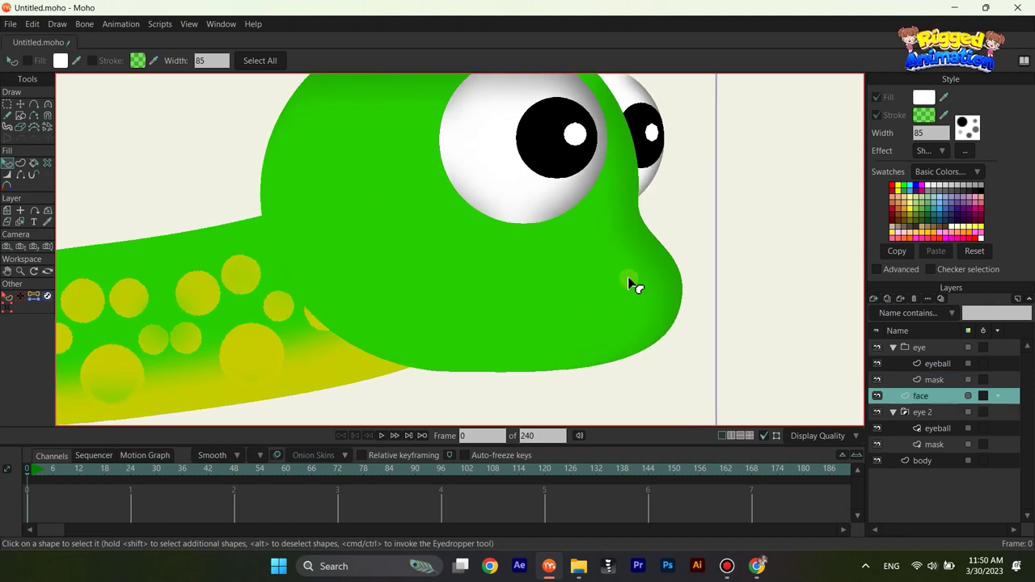
pyautogui.press('g')
pyautogui.click(20, 116)
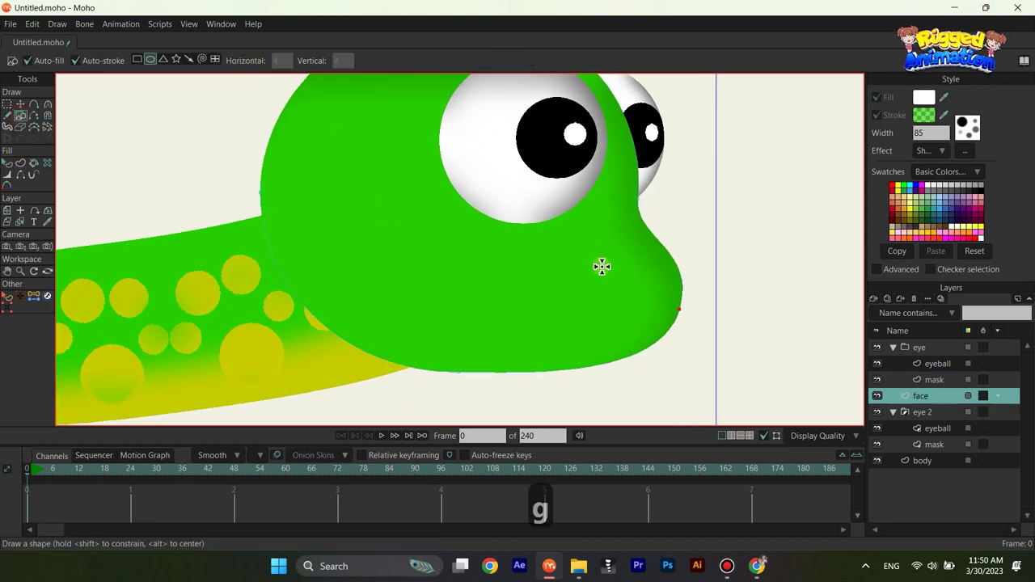
pyautogui.scroll(2, 601, 266)
pyautogui.moveTo(607, 220); pyautogui.dragTo(627, 256)
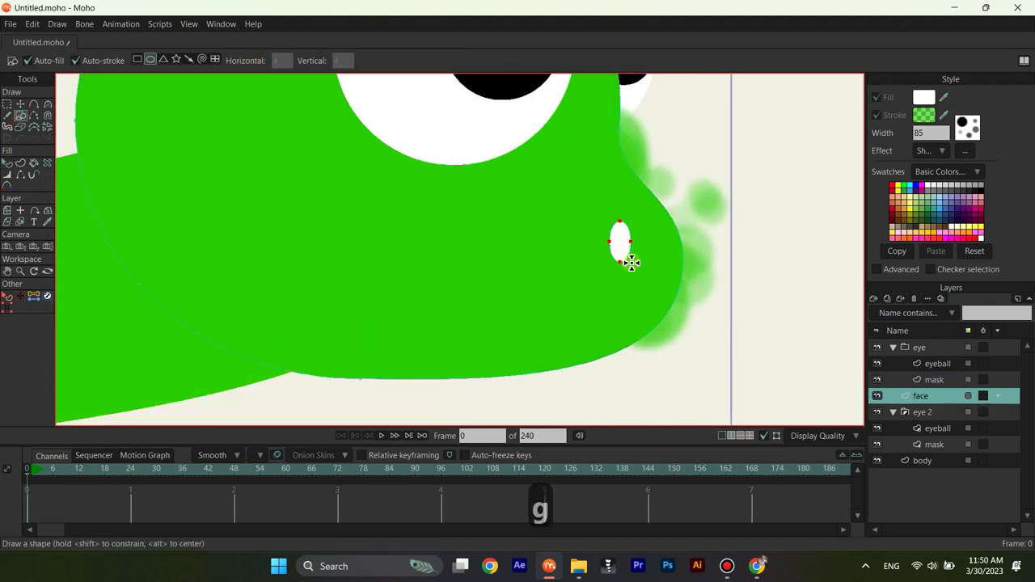
# Step: Fill the nostril with dark green 034200 and remove its Shaded effect
pyautogui.press('q')
pyautogui.click(923, 97)
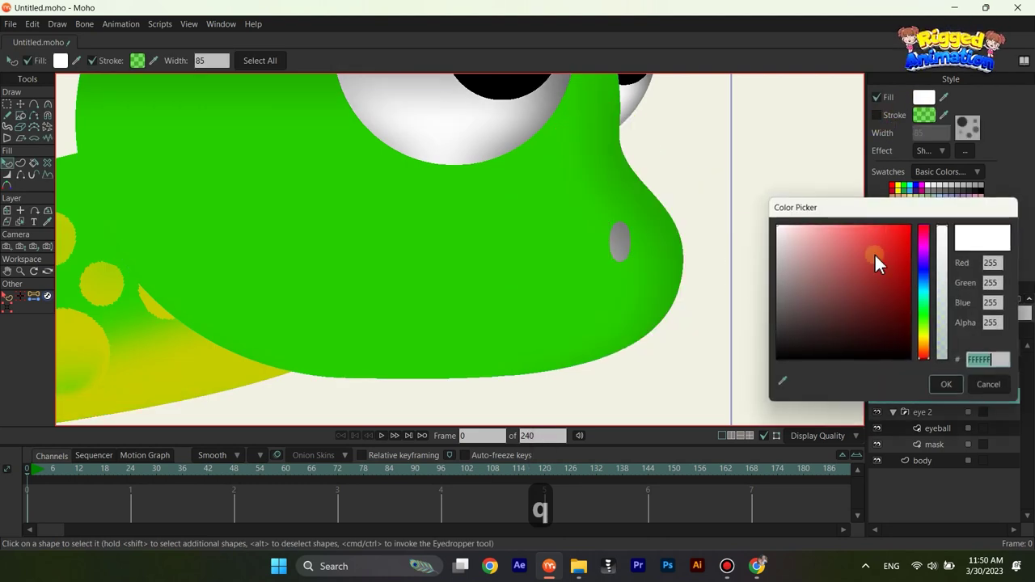
pyautogui.click(908, 319)
pyautogui.click(923, 325)
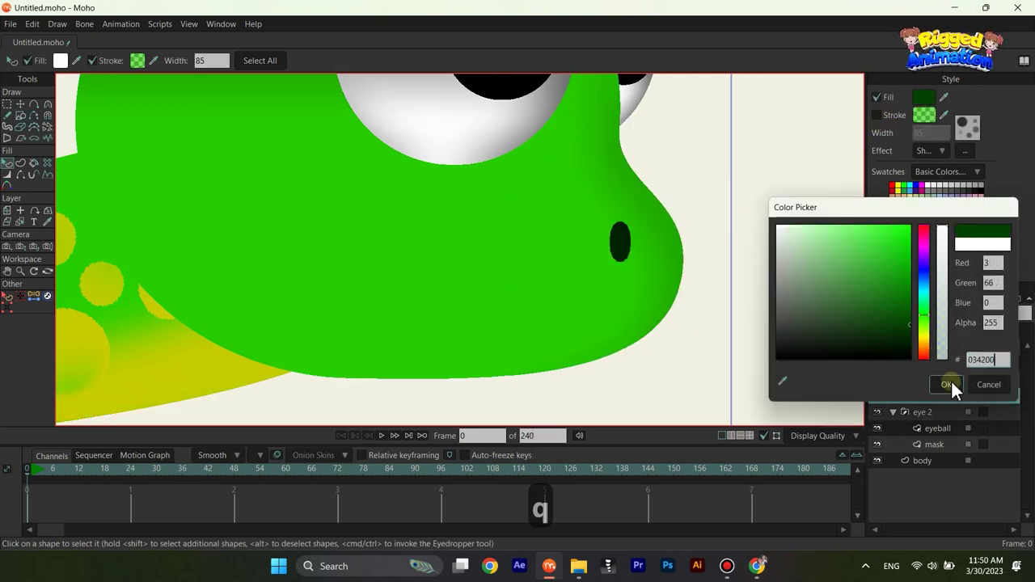
pyautogui.click(946, 385)
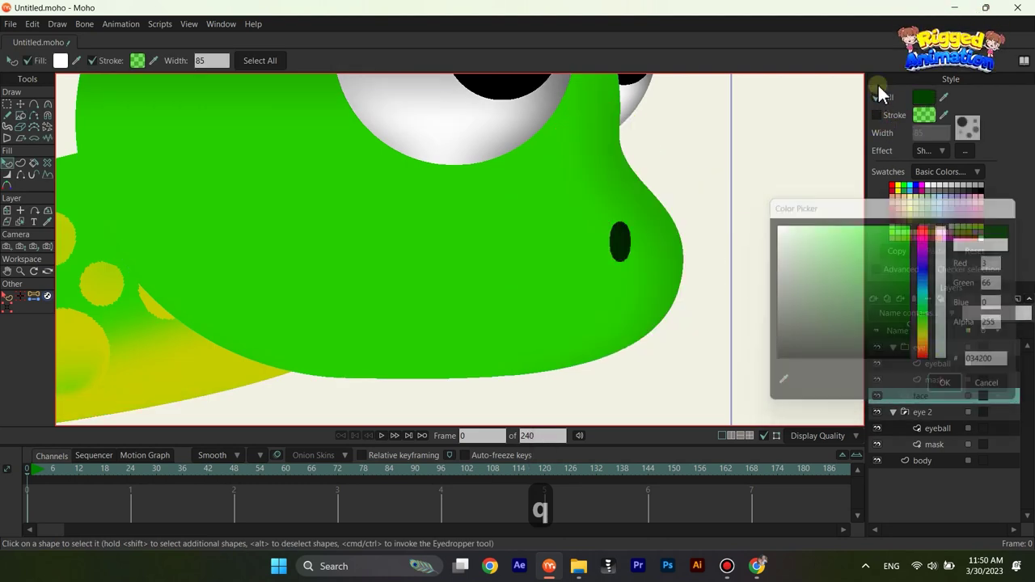
pyautogui.click(940, 152)
pyautogui.click(788, 211)
# Step: Duplicate the nostril, shrink the copy, and place it between the first nostril and the snout's front edge
pyautogui.scroll(-4, 681, 242)
pyautogui.scroll(3, 647, 247)
pyautogui.press('t')
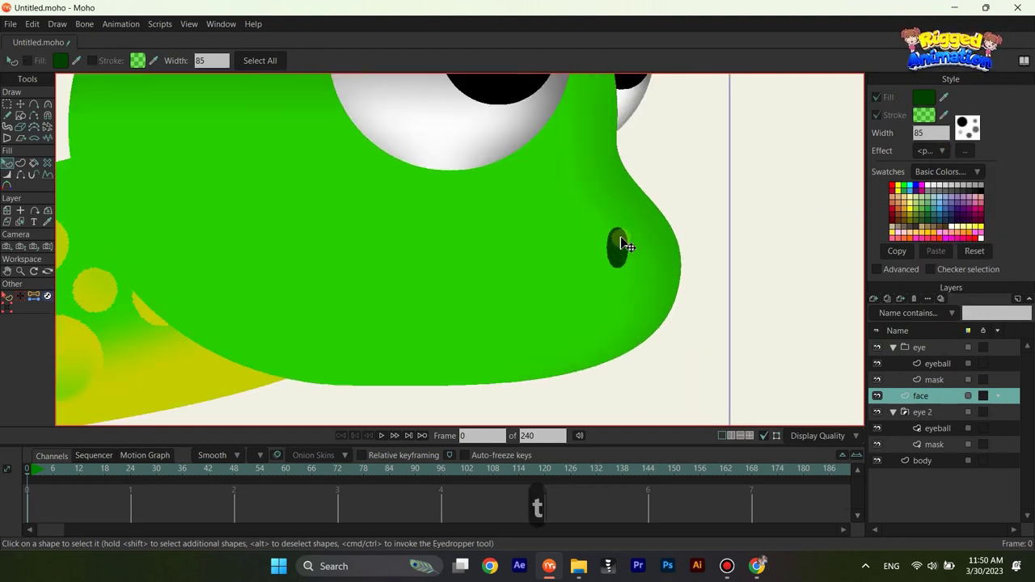
pyautogui.hotkey('ctrl', 'c')
pyautogui.hotkey('ctrl', 'v')
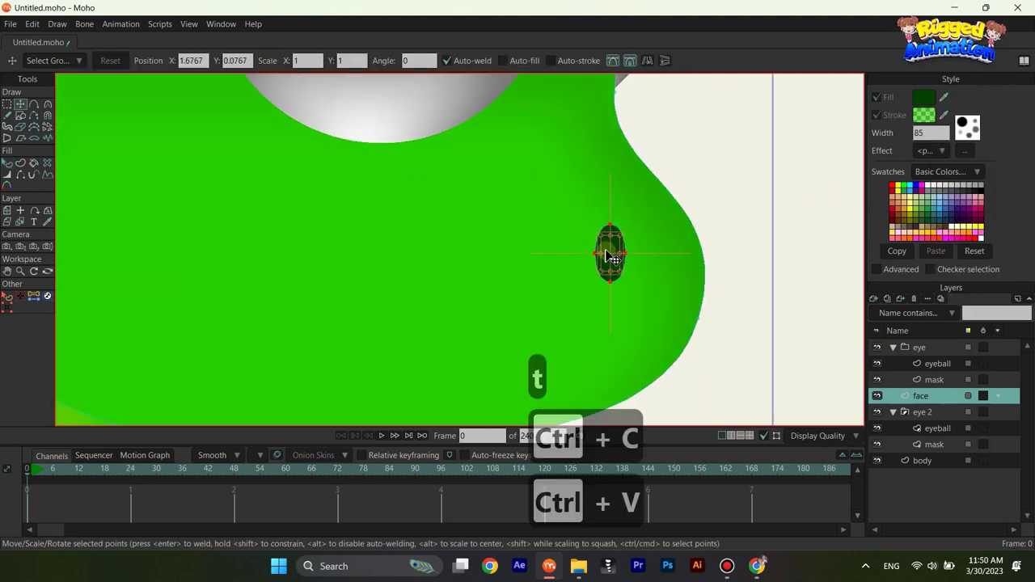
pyautogui.moveTo(615, 256); pyautogui.dragTo(663, 245)
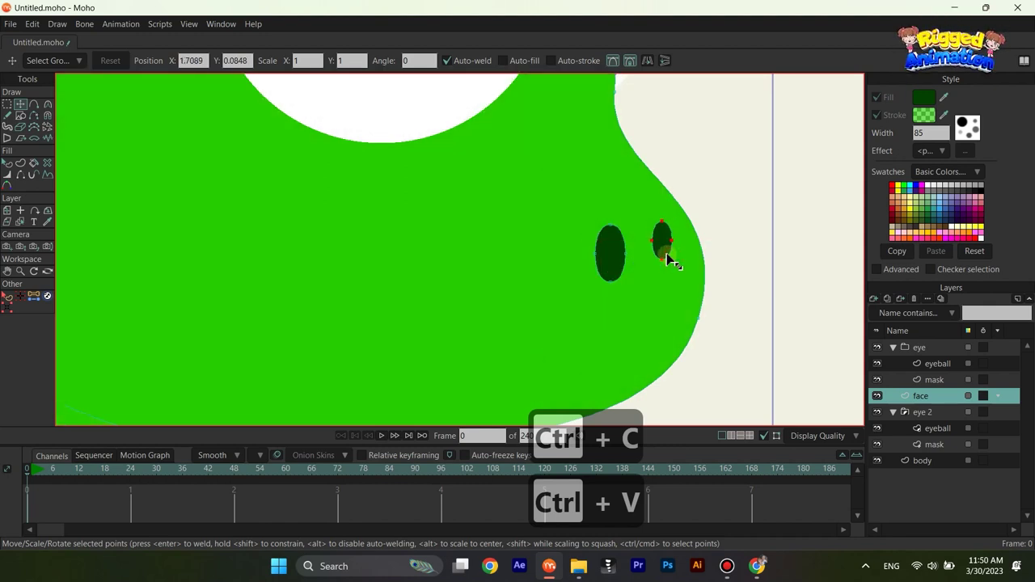
pyautogui.press('q')
pyautogui.scroll(-5, 701, 234)
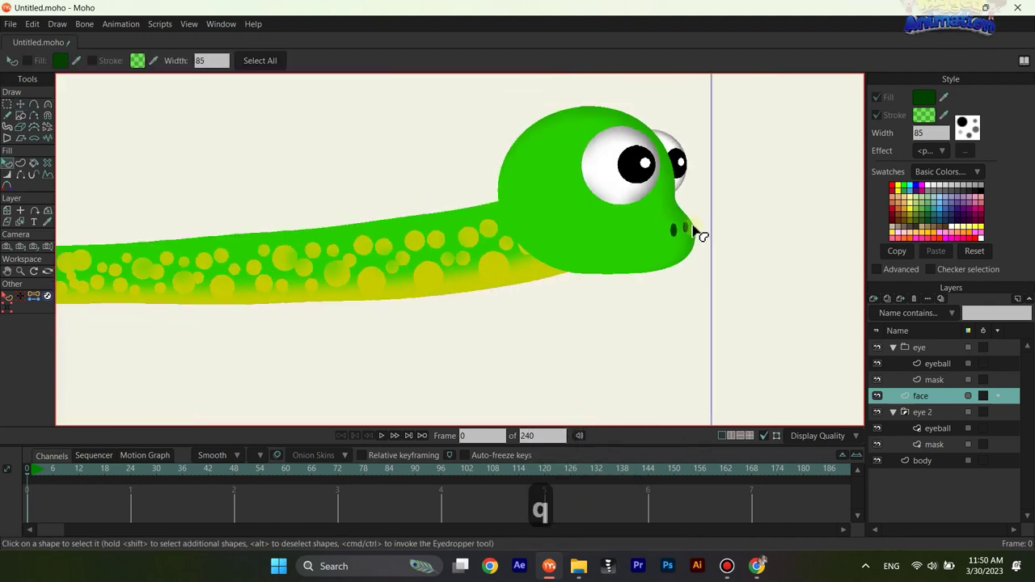
pyautogui.scroll(-3, 650, 261)
pyautogui.scroll(5, 650, 261)
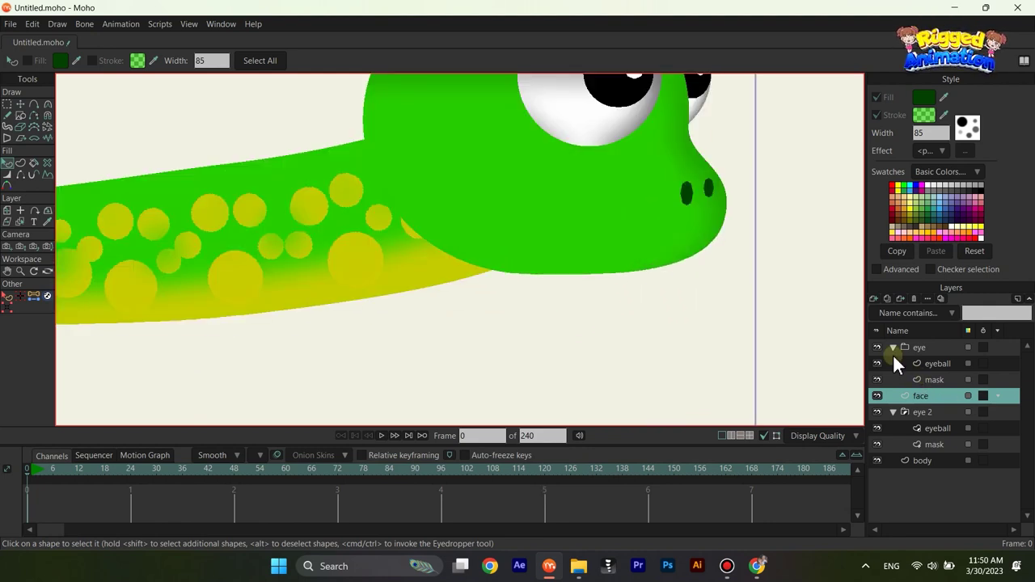
# Step: Group the eye, face and eye 2 layers together and name the new group head
pyautogui.click(893, 347)
pyautogui.click(893, 380)
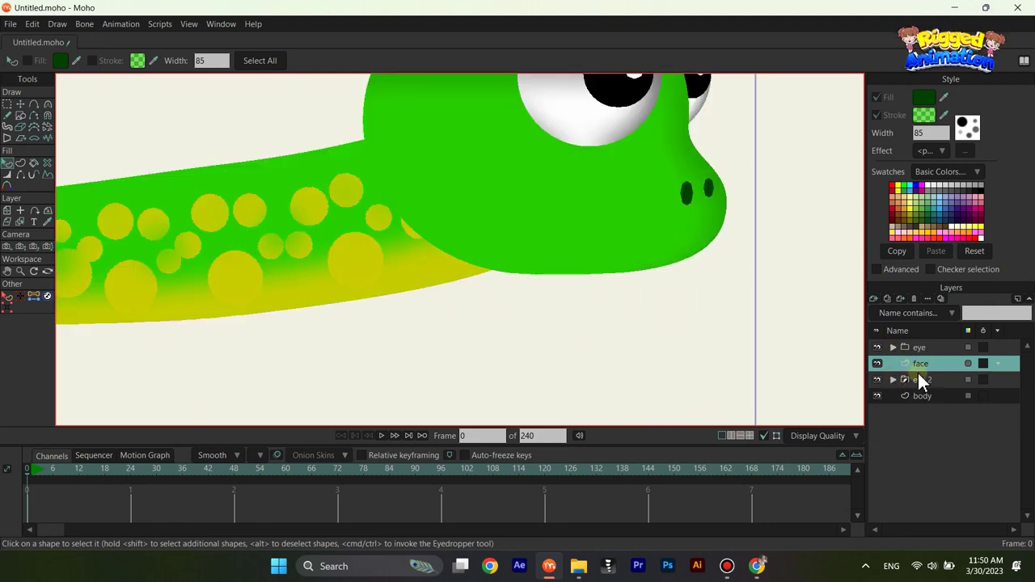
pyautogui.click(922, 379)
pyautogui.rightClick(943, 382)
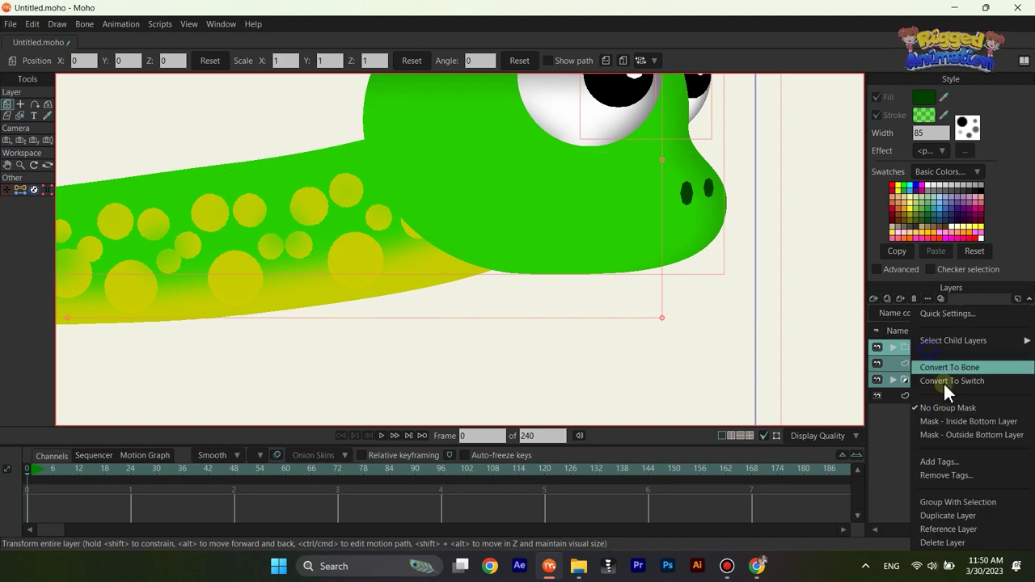
pyautogui.click(960, 501)
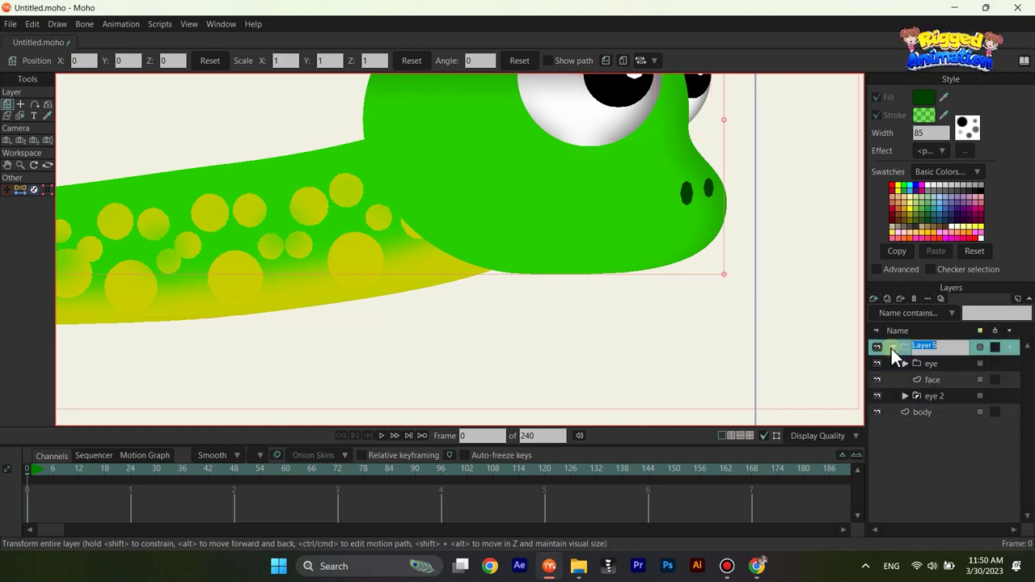
pyautogui.click(892, 348)
pyautogui.doubleClick(924, 348)
pyautogui.write('head')
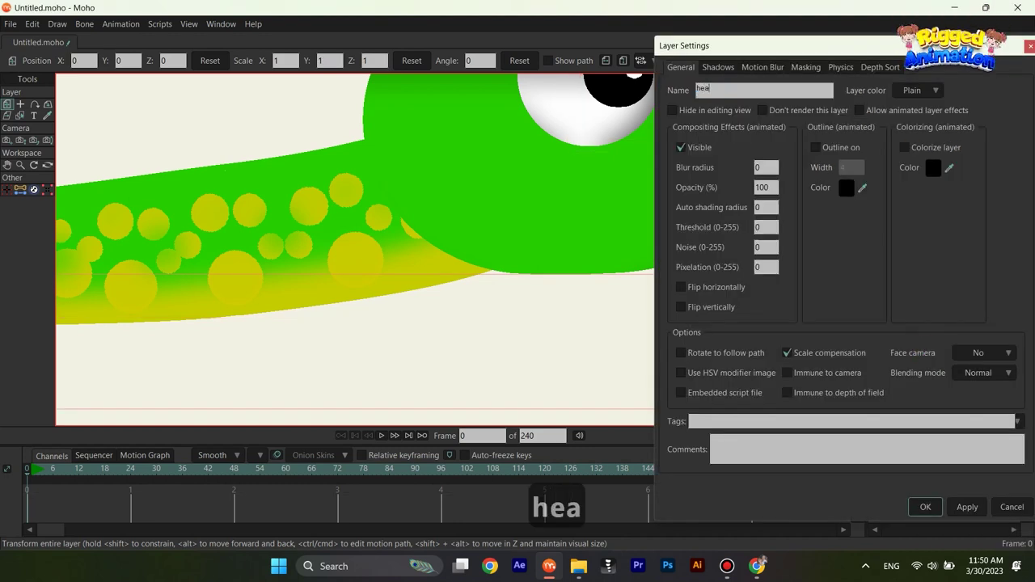
pyautogui.press('Return')
# Step: Add a vector layer named tongue between the face and eye 2 layers in the head group
pyautogui.click(892, 347)
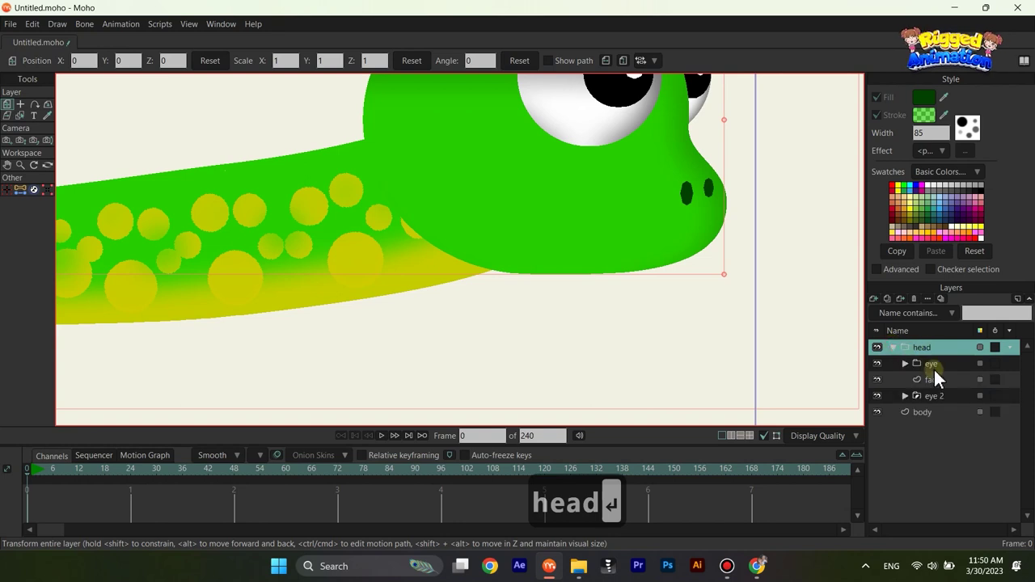
pyautogui.click(934, 396)
pyautogui.click(874, 298)
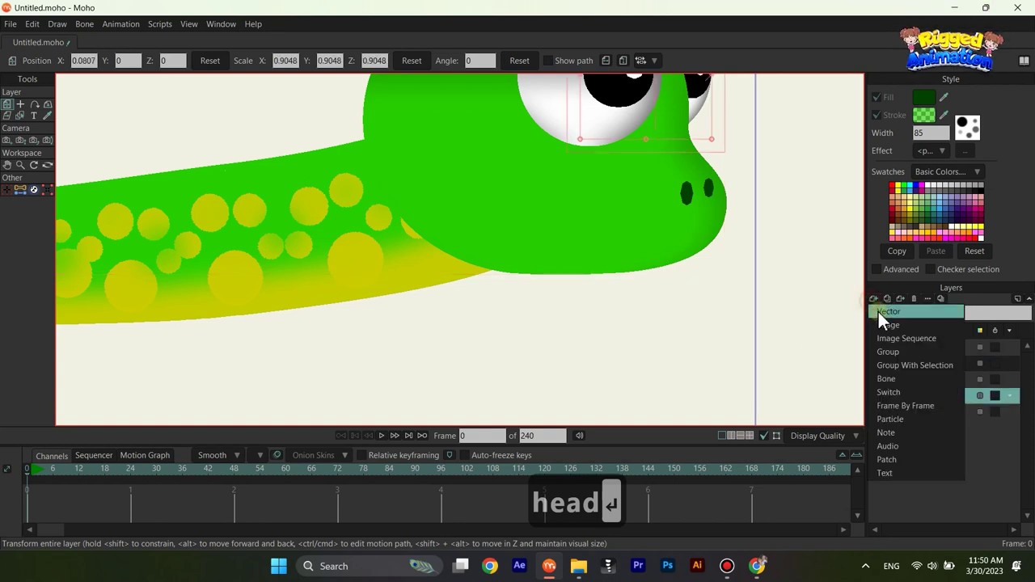
pyautogui.click(922, 396)
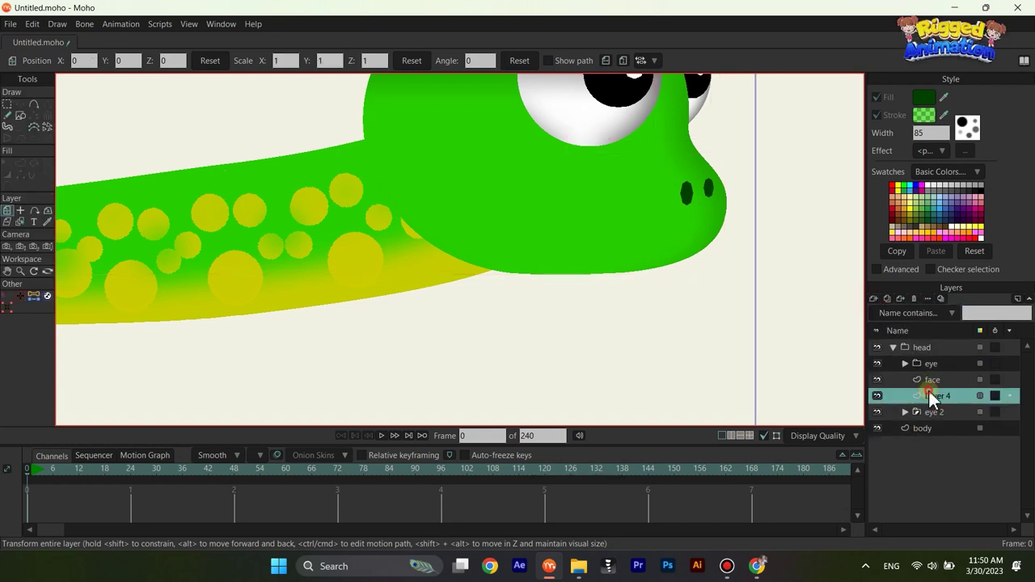
pyautogui.doubleClick(928, 394)
pyautogui.write('to')
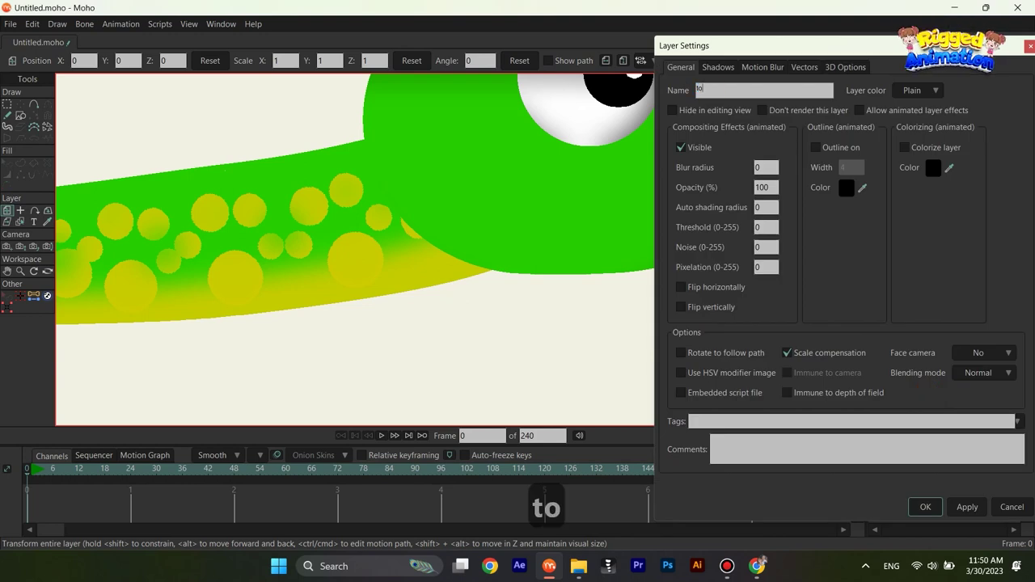
pyautogui.write('ngue')
pyautogui.press('Return')
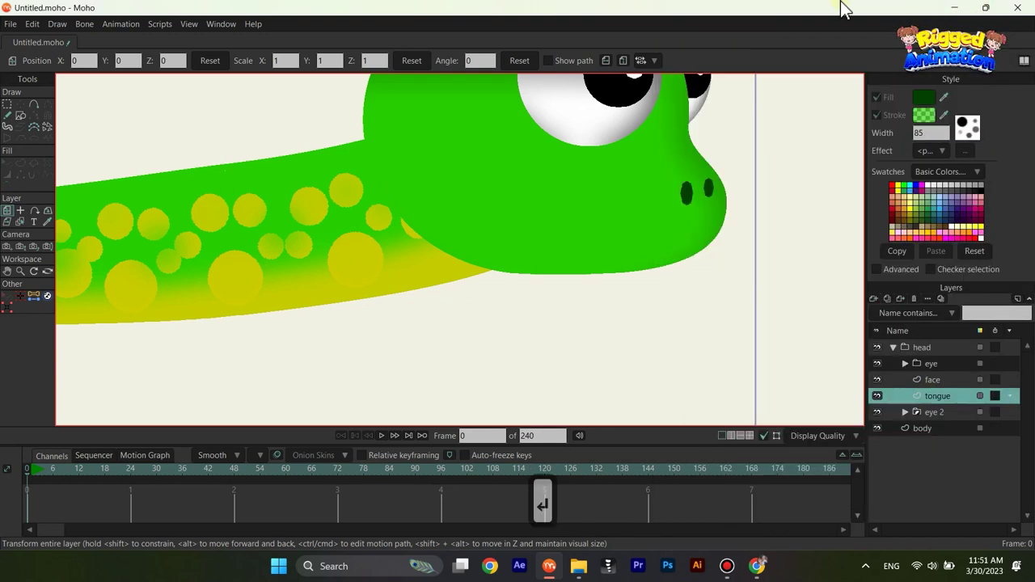
# Step: Draw a tongue line running down from the snout below the nostrils and bend it into a gentle curve
pyautogui.click(33, 105)
pyautogui.scroll(3, 537, 231)
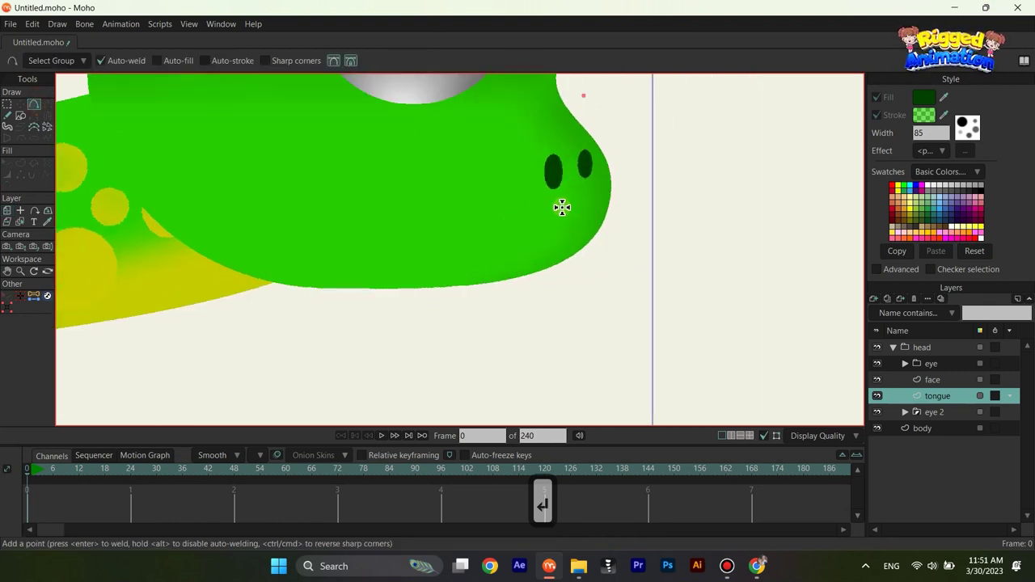
pyautogui.moveTo(562, 208); pyautogui.dragTo(597, 257)
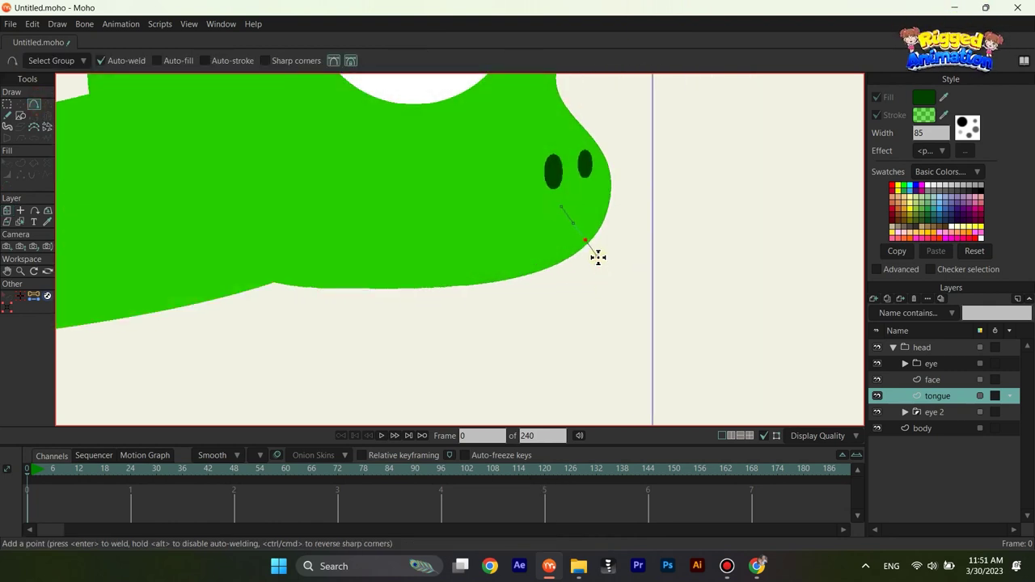
pyautogui.press('c')
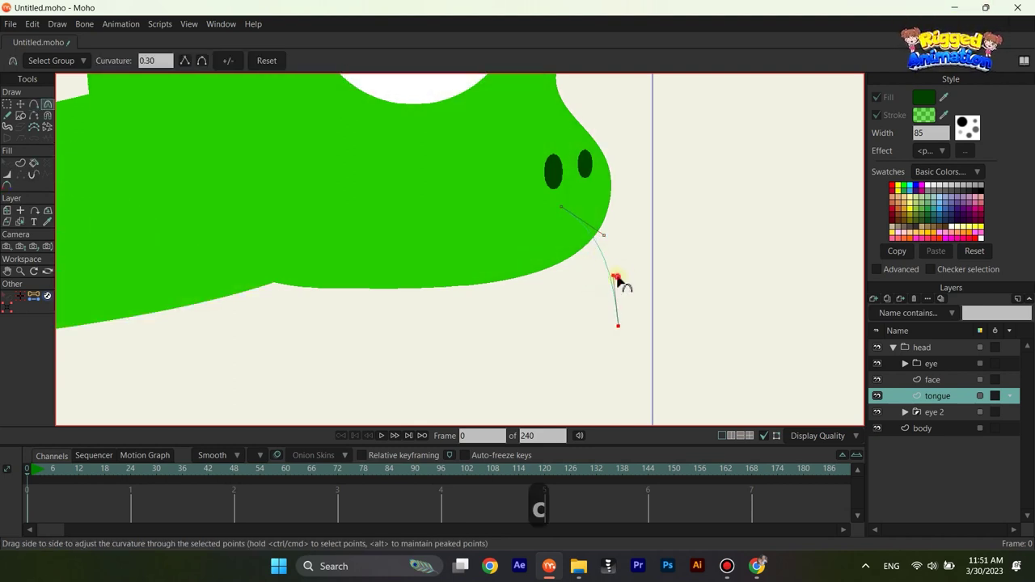
pyautogui.moveTo(617, 277); pyautogui.dragTo(627, 277)
# Step: Add a second branch to the lower part of the tongue line to form a forked tip and refine its points
pyautogui.press('a')
pyautogui.press('t')
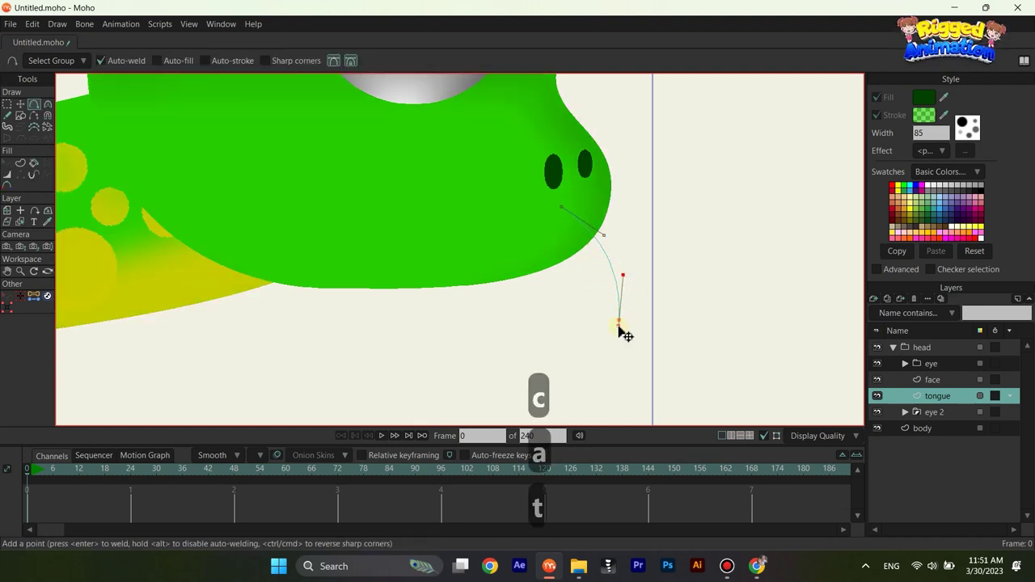
pyautogui.moveTo(619, 326); pyautogui.dragTo(606, 268)
pyautogui.press('a')
pyautogui.press('t')
pyautogui.scroll(2, 625, 296)
pyautogui.moveTo(620, 302); pyautogui.dragTo(623, 300)
pyautogui.moveTo(610, 282); pyautogui.dragTo(613, 283)
pyautogui.scroll(-3, 603, 235)
pyautogui.press('g')
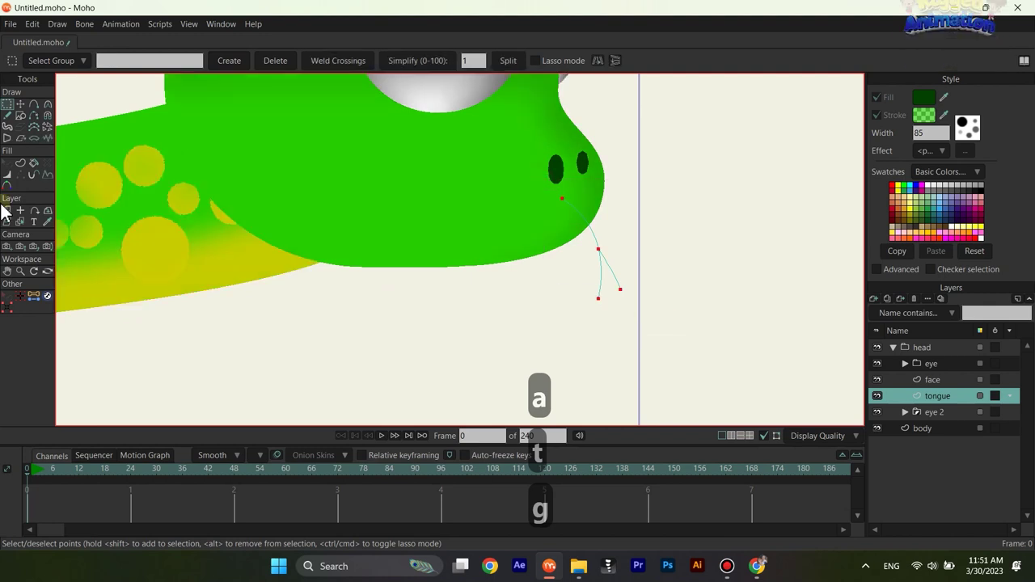
# Step: Create a stroke-only shape from the forked tongue lines with a red CF0005 stroke and width 3
pyautogui.click(20, 164)
pyautogui.press('BackSpace')
pyautogui.press('Return')
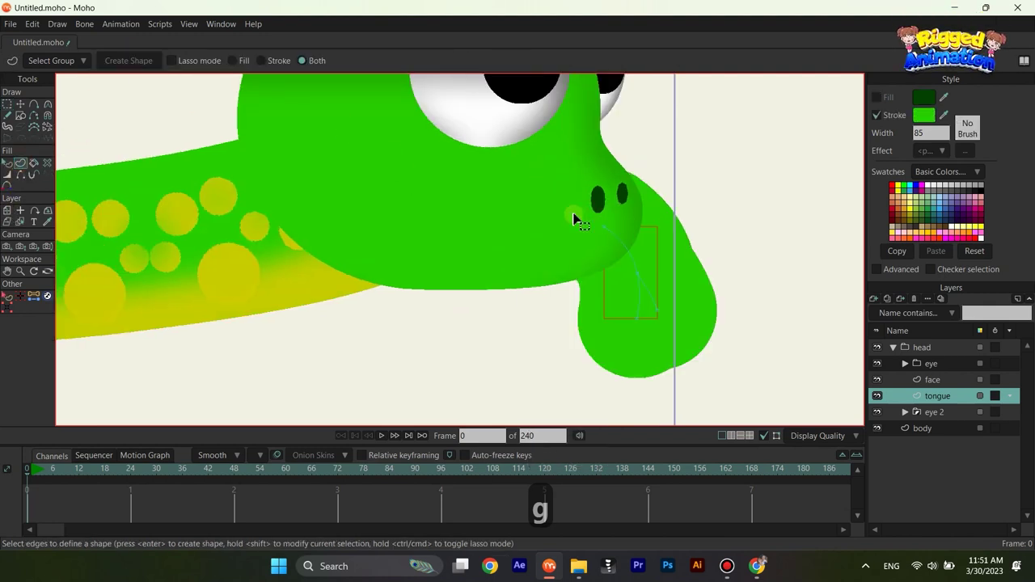
pyautogui.click(924, 115)
pyautogui.click(923, 241)
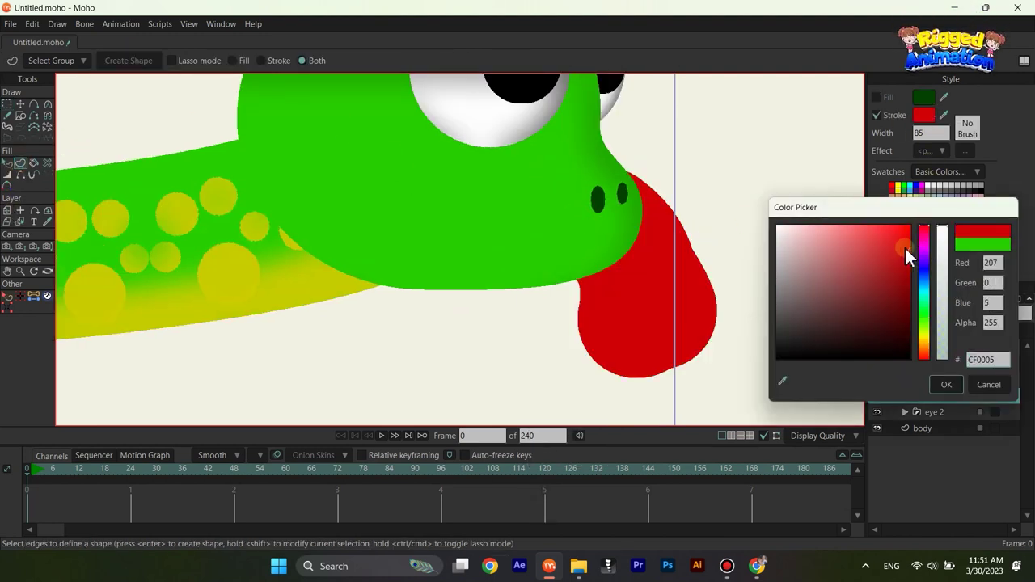
pyautogui.click(947, 385)
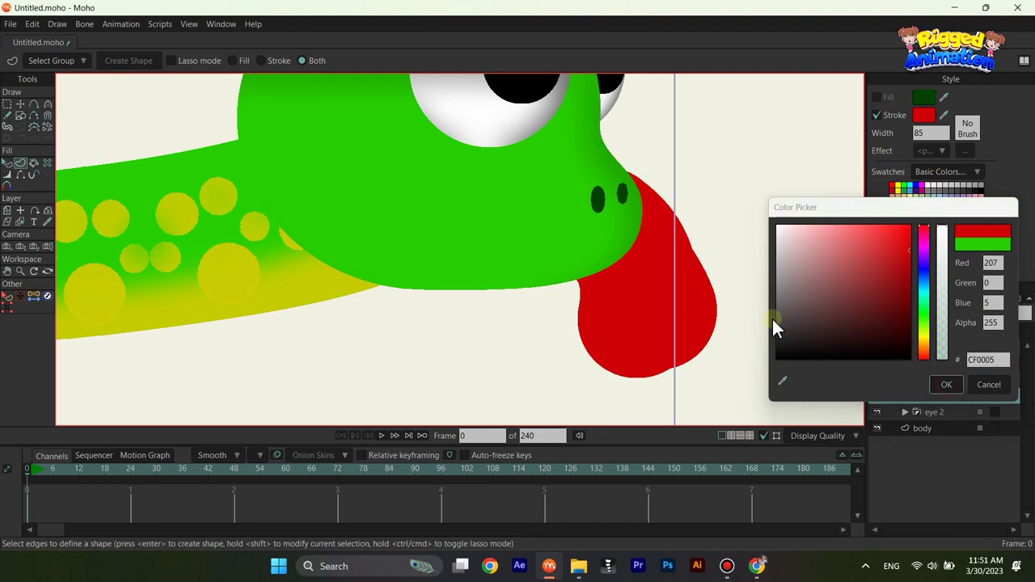
pyautogui.click(918, 134)
pyautogui.write('3')
pyautogui.press('Return')
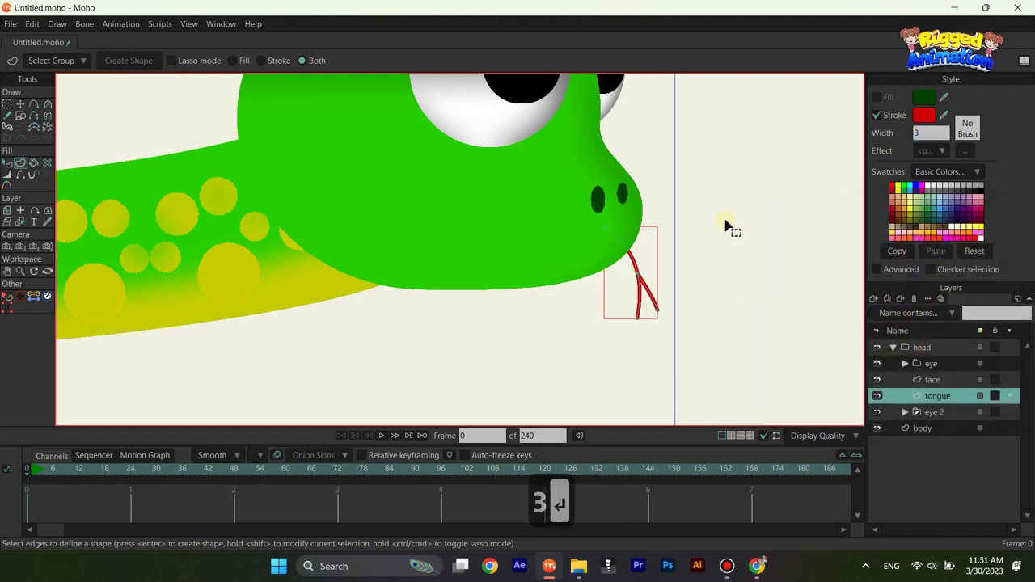
# Step: Thicken the tongue's stroke at the fork point with the Line Width tool
pyautogui.click(8, 186)
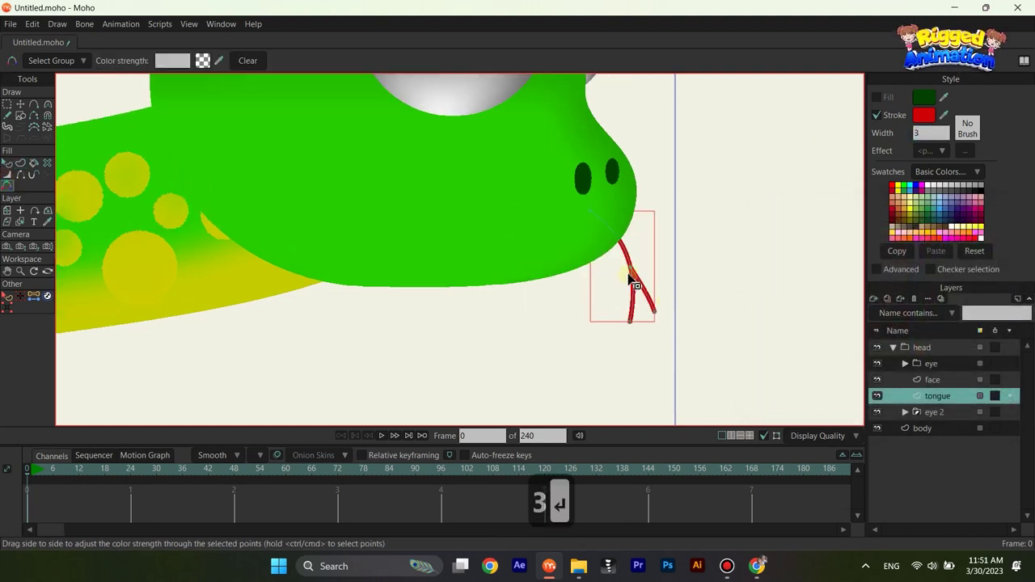
pyautogui.click(6, 175)
pyautogui.moveTo(638, 278)
pyautogui.mouseDown()
pyautogui.moveTo(694, 283)
pyautogui.moveTo(684, 282)
pyautogui.mouseUp()
# Step: Reposition the tongue's points to refine how it emerges from the snout and how its forked tips spread
pyautogui.press('q')
pyautogui.press('t')
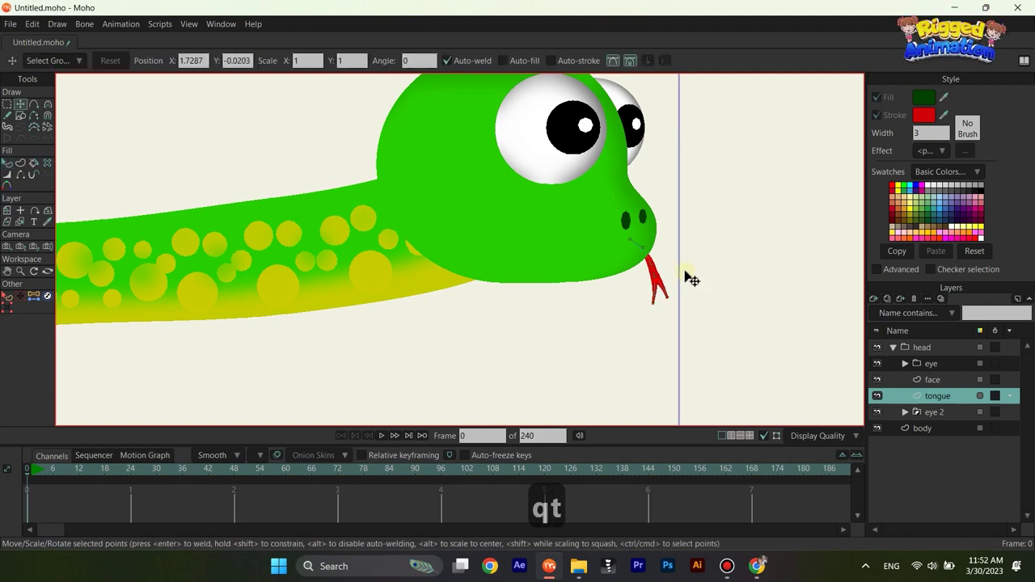
pyautogui.press('g')
pyautogui.scroll(2, 668, 254)
pyautogui.press('g')
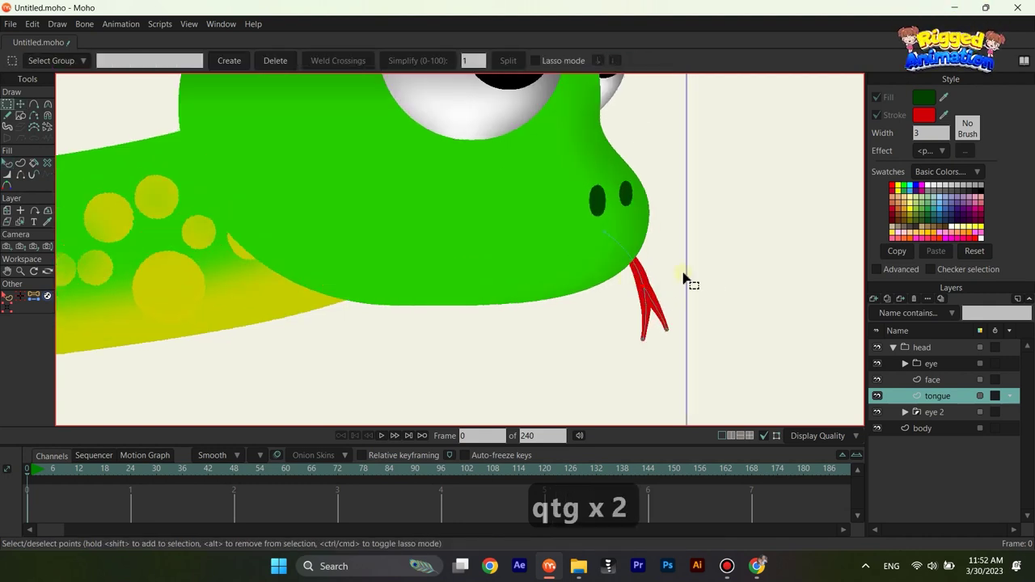
pyautogui.press('q')
pyautogui.scroll(-4, 686, 279)
pyautogui.press('g')
pyautogui.scroll(3, 684, 278)
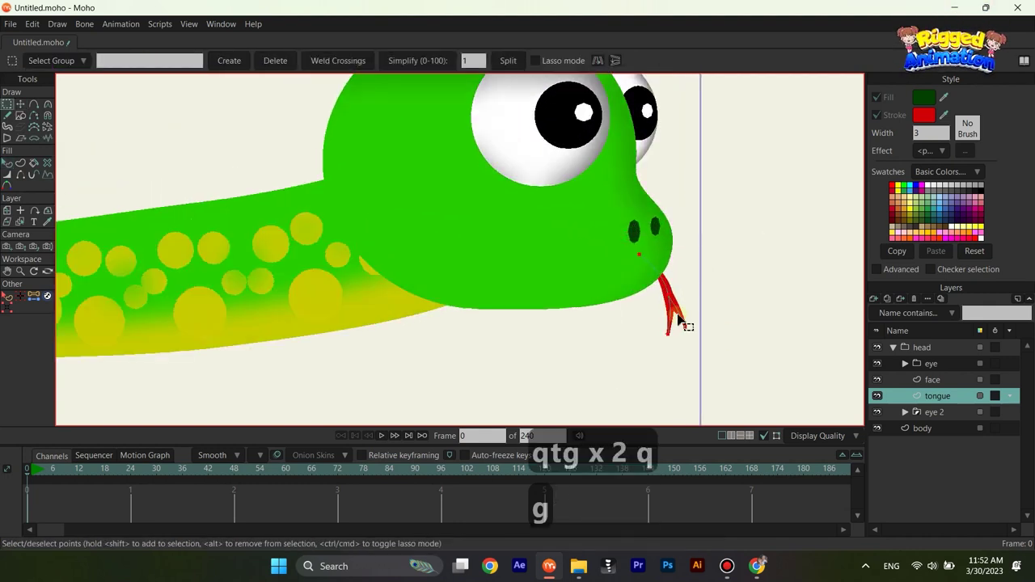
pyautogui.press('t')
pyautogui.scroll(2, 678, 319)
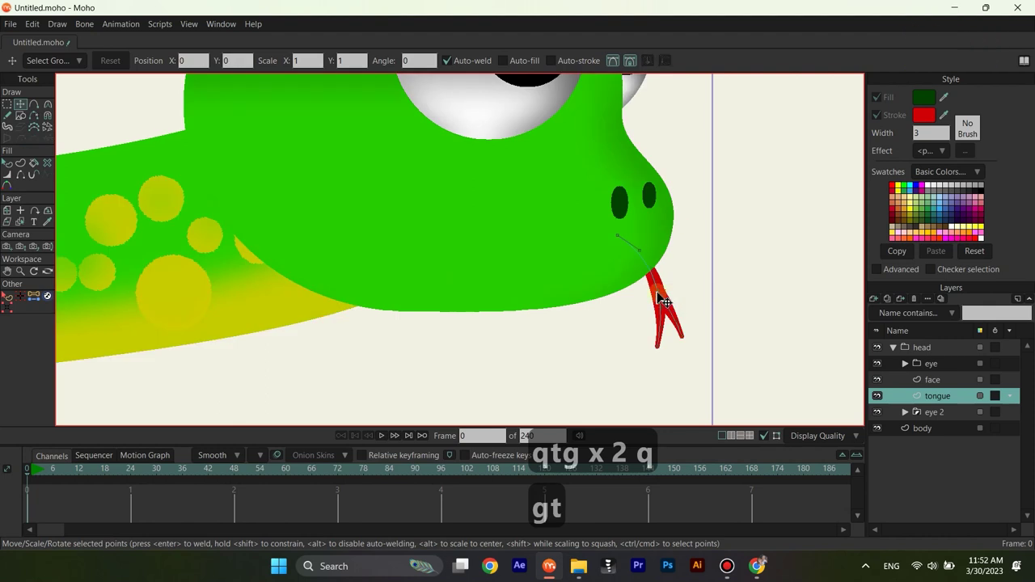
pyautogui.scroll(1, 663, 295)
pyautogui.scroll(-1, 676, 307)
pyautogui.press('q')
pyautogui.scroll(-4, 704, 298)
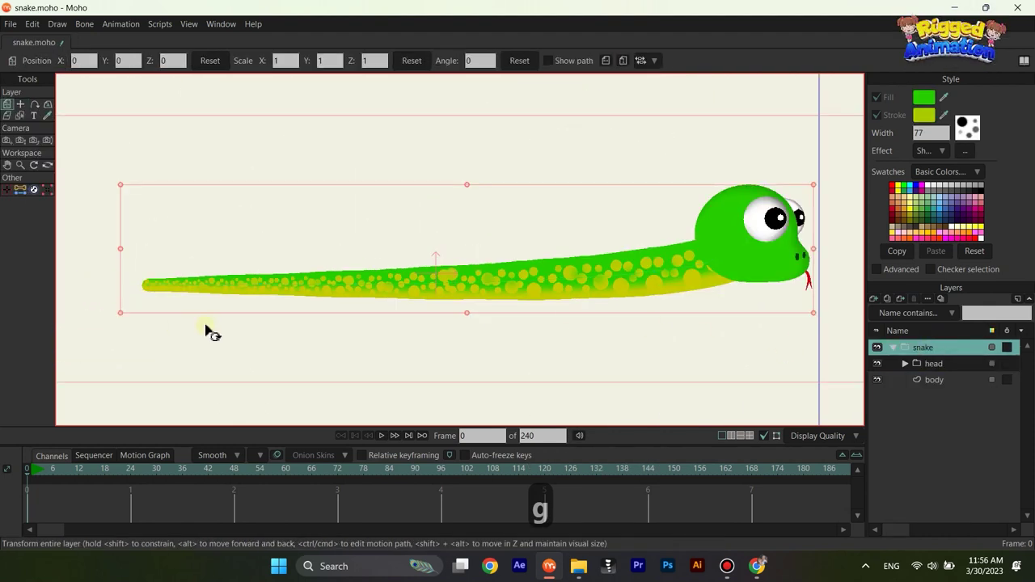
# Step: Convert the snake group layer to a bone layer
pyautogui.scroll(-2, 212, 315)
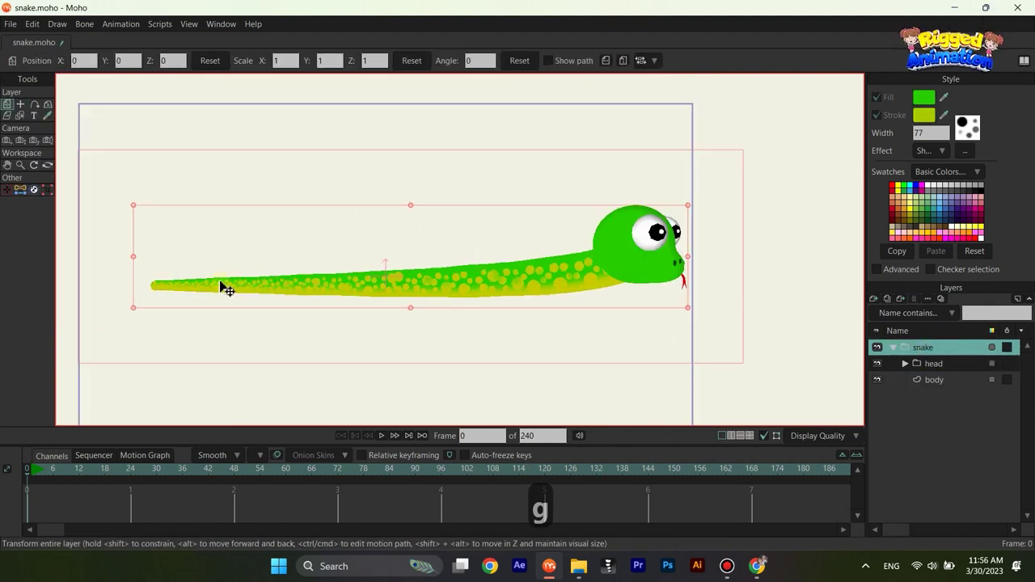
pyautogui.press('b')
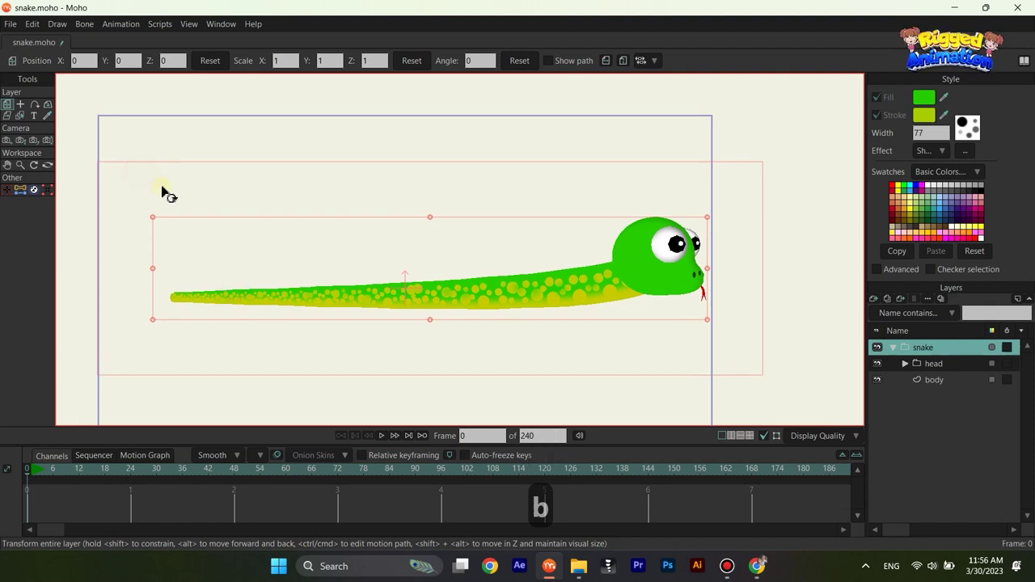
pyautogui.rightClick(929, 348)
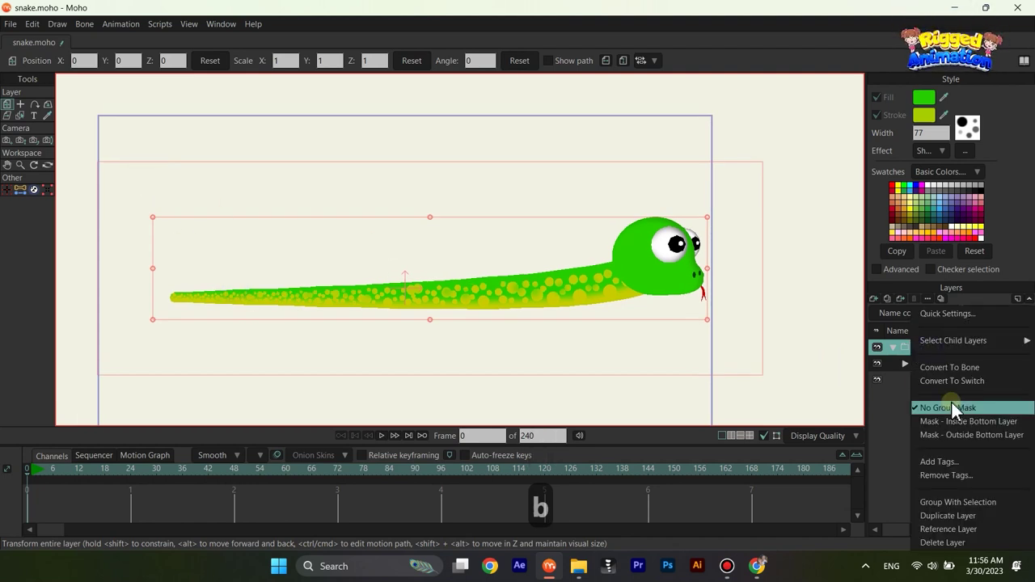
pyautogui.click(1025, 367)
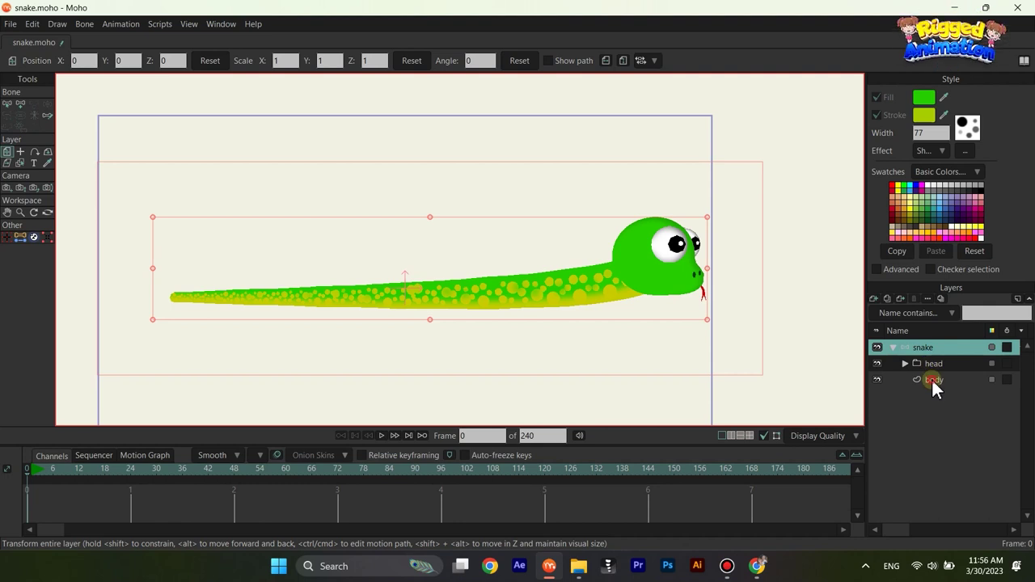
# Step: Set a bone on the snake layer at the tail-tip point of the body, using that point for both coordinates
pyautogui.click(934, 379)
pyautogui.scroll(5, 243, 238)
pyautogui.press('g')
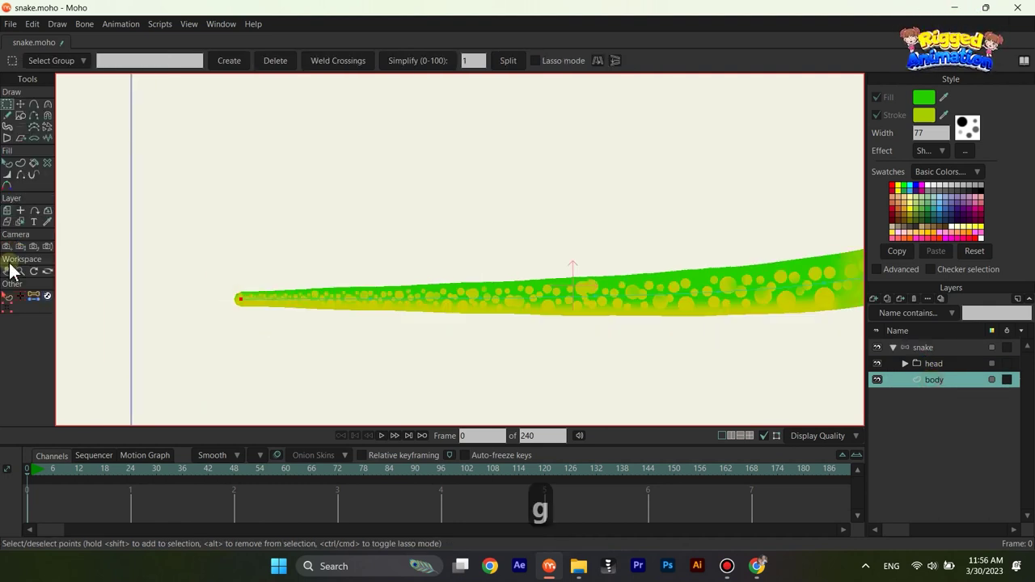
pyautogui.click(33, 297)
pyautogui.scroll(2, 220, 119)
pyautogui.scroll(-2, 300, 252)
pyautogui.moveTo(305, 254); pyautogui.dragTo(236, 203)
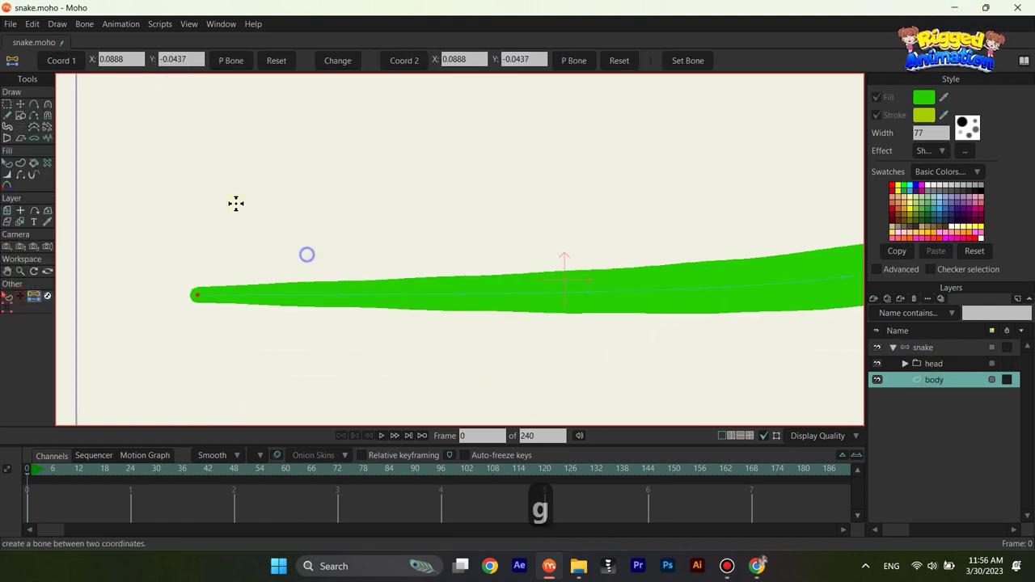
pyautogui.scroll(2, 232, 202)
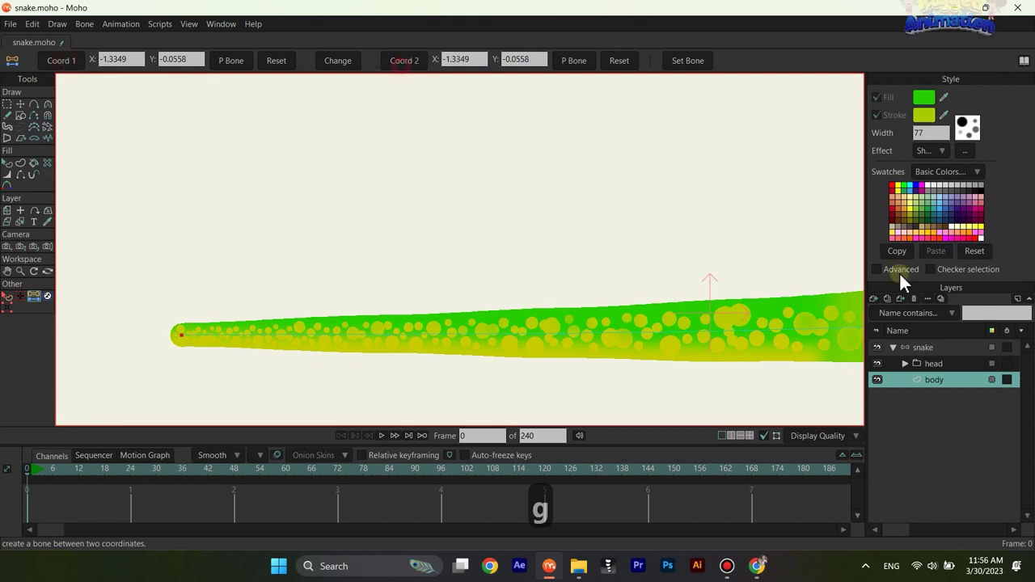
pyautogui.click(925, 347)
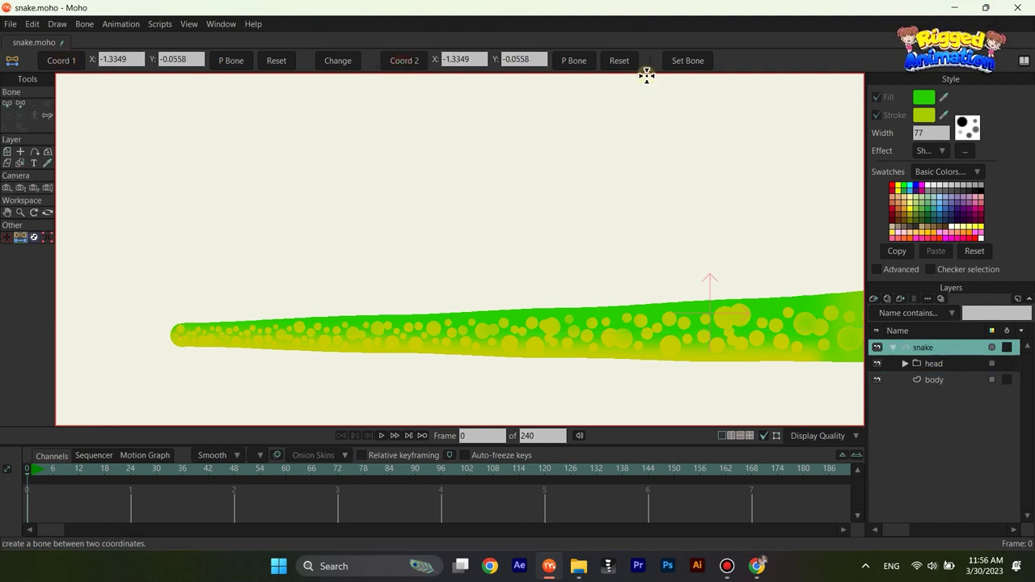
pyautogui.click(698, 65)
pyautogui.press('g')
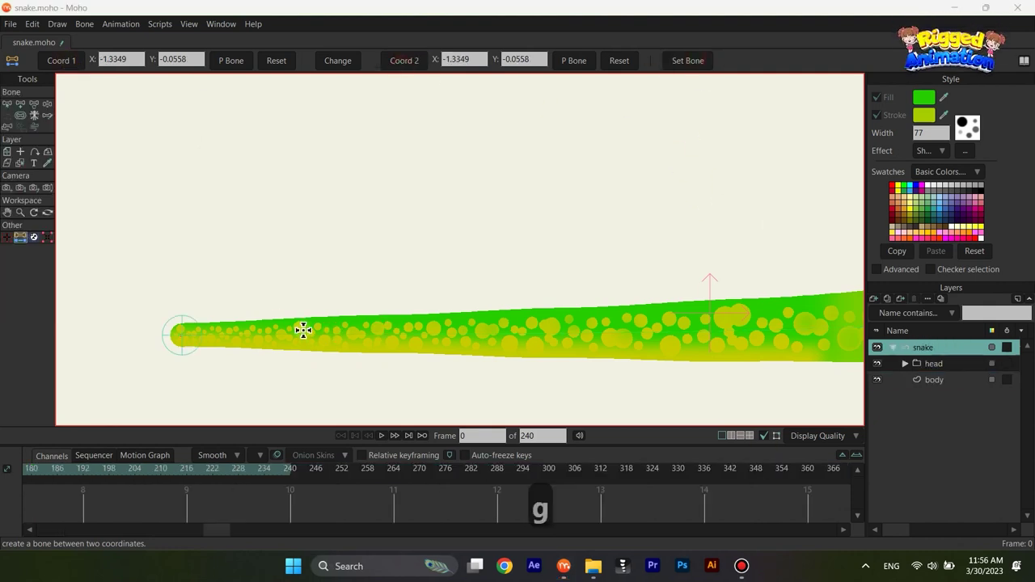
# Step: Set a bone on the snake layer at the body's second point from the tail, using it for both coordinates
pyautogui.keyDown('alt'); pyautogui.rightClick(400, 335); pyautogui.keyUp('alt')
pyautogui.press('g')
pyautogui.moveTo(293, 296); pyautogui.dragTo(405, 385)
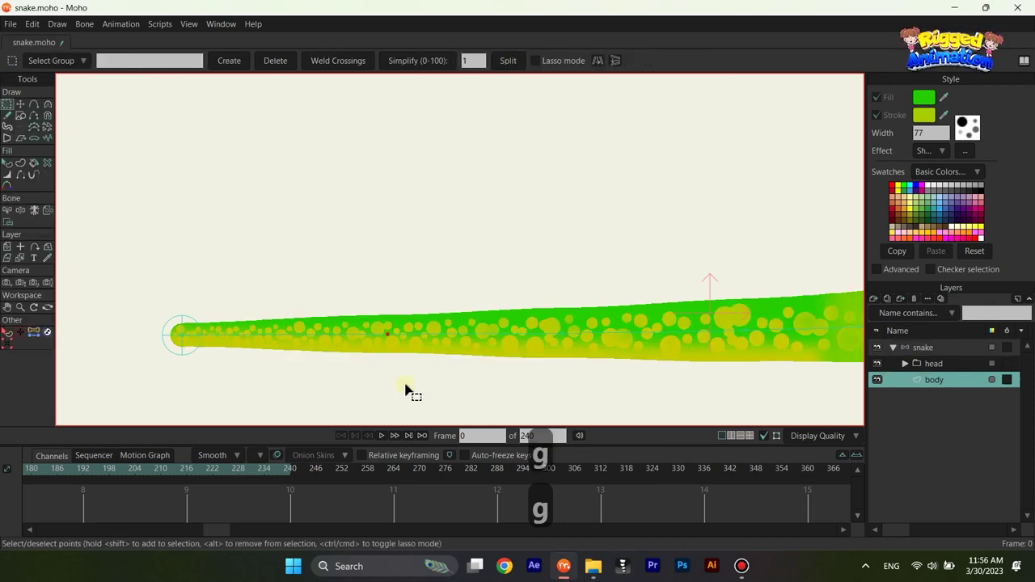
pyautogui.click(34, 332)
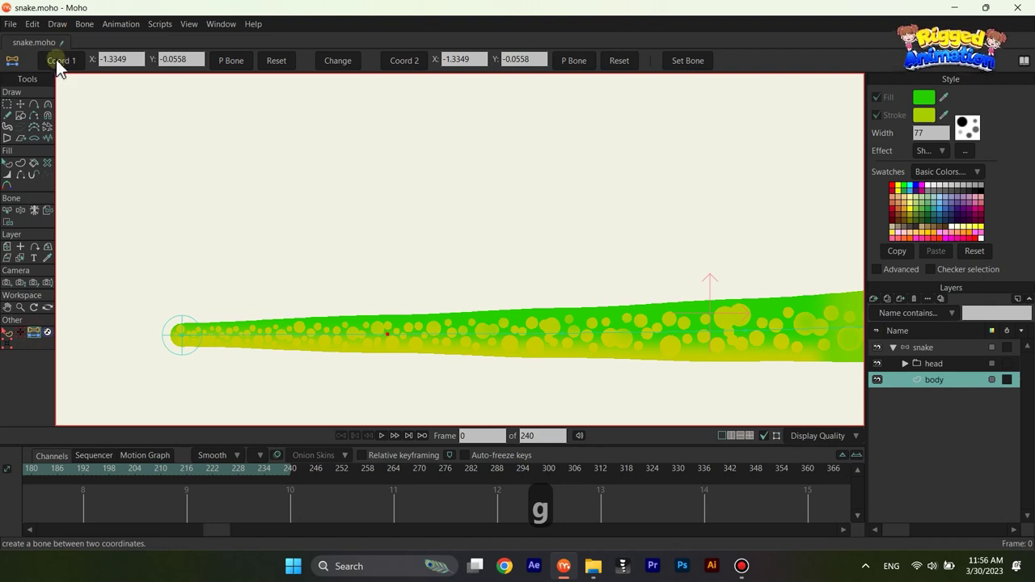
pyautogui.click(59, 61)
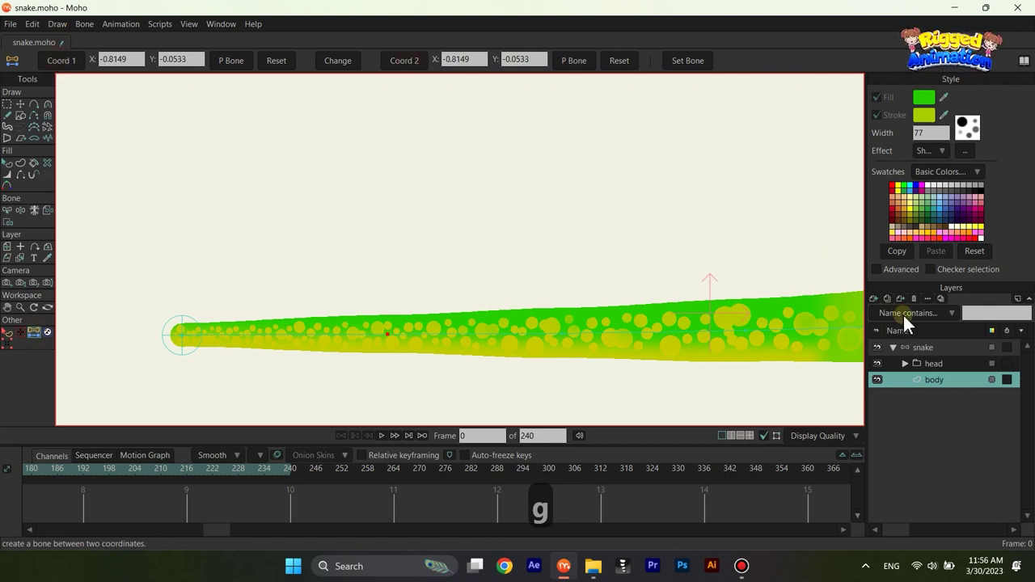
pyautogui.click(911, 342)
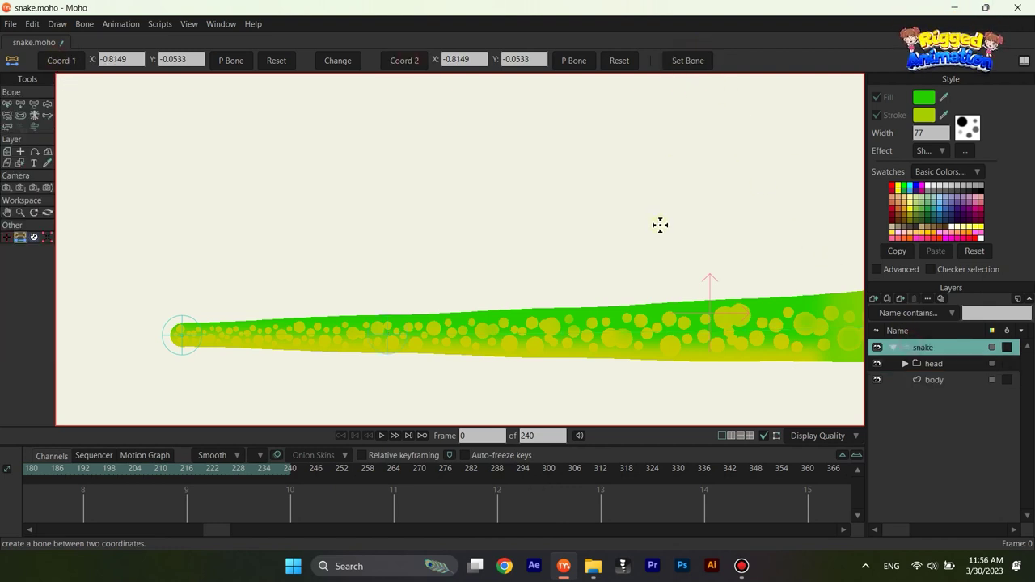
# Step: Set a bone on the snake layer at the body's third point from the tail, using it for both coordinates
pyautogui.keyDown('alt'); pyautogui.rightClick(570, 317); pyautogui.keyUp('alt')
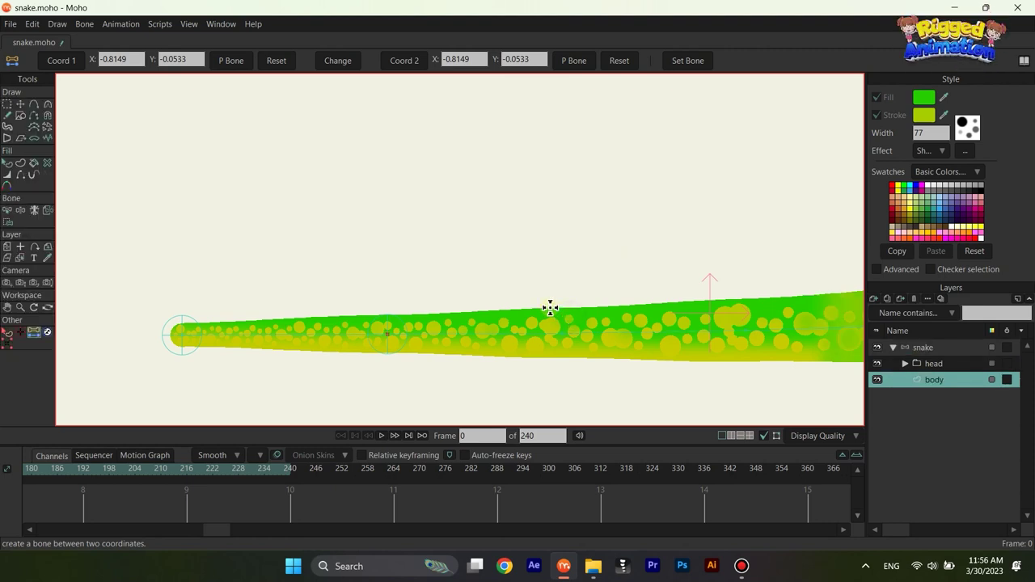
pyautogui.press('h')
pyautogui.press('g')
pyautogui.moveTo(544, 310); pyautogui.dragTo(599, 356)
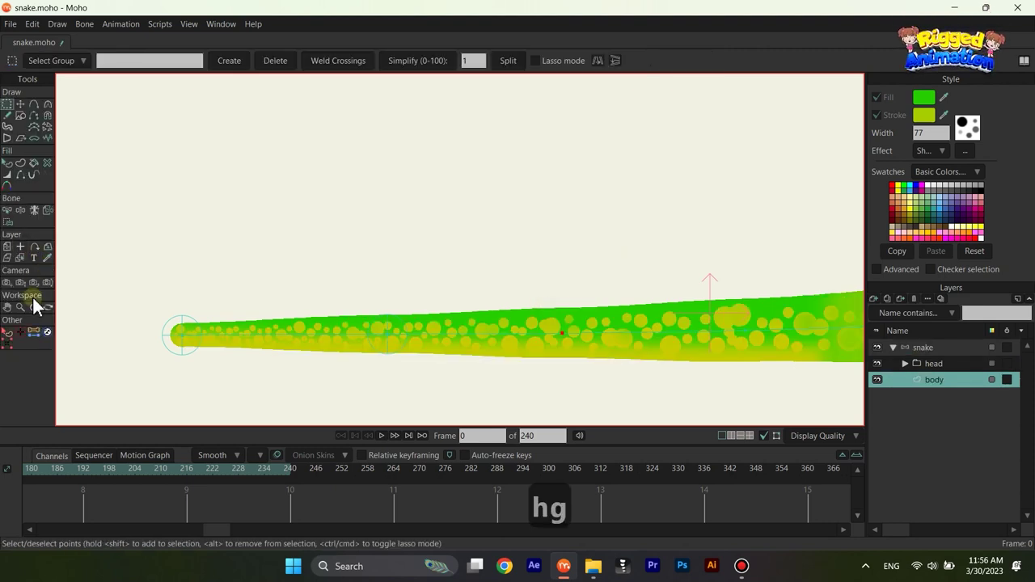
pyautogui.click(36, 105)
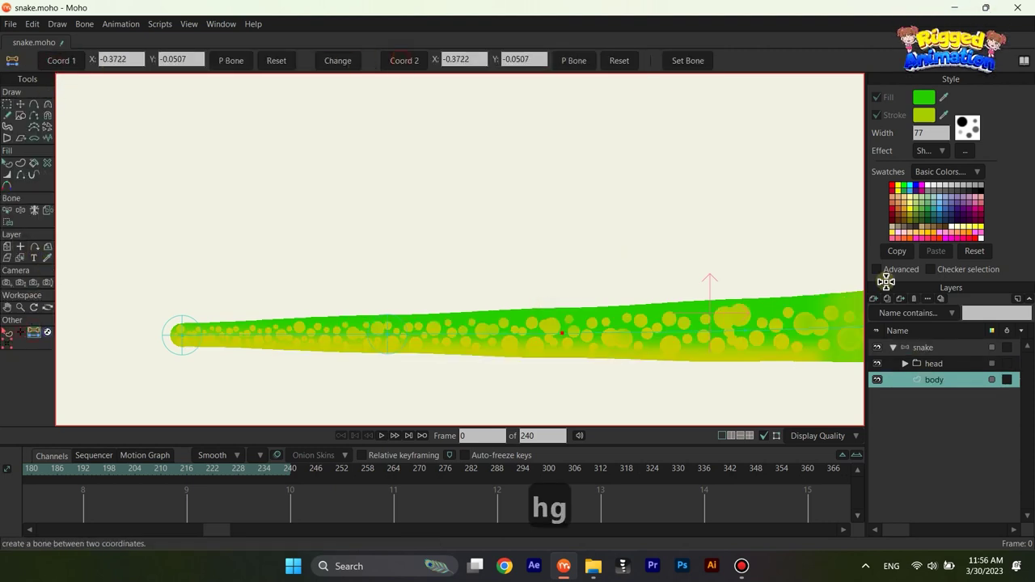
pyautogui.click(930, 348)
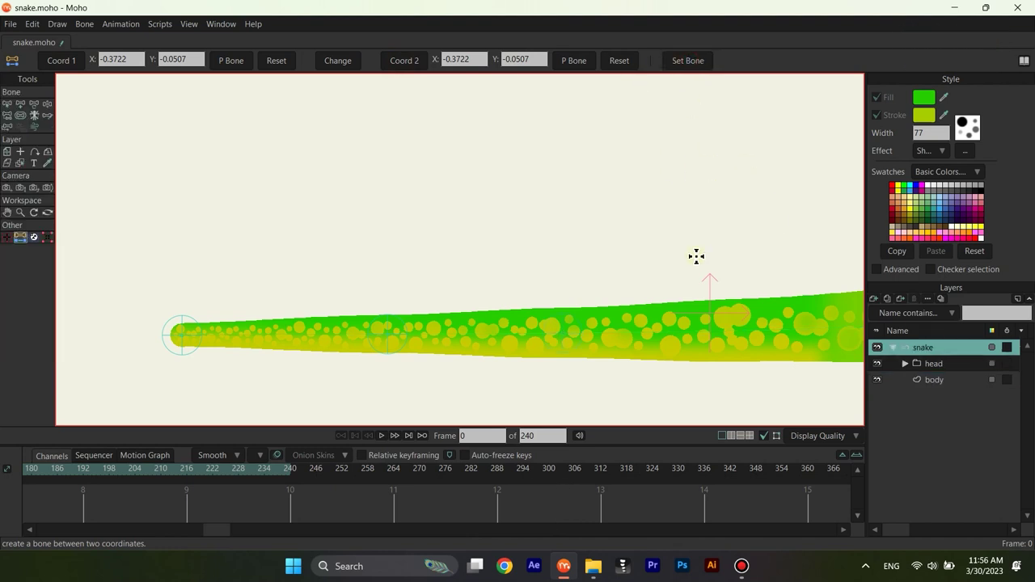
# Step: Set a bone on the snake layer at the body's fourth point from the tail, using it for both coordinates
pyautogui.moveTo(720, 296); pyautogui.dragTo(569, 285)
pyautogui.keyDown('alt'); pyautogui.rightClick(597, 329); pyautogui.keyUp('alt')
pyautogui.press('g')
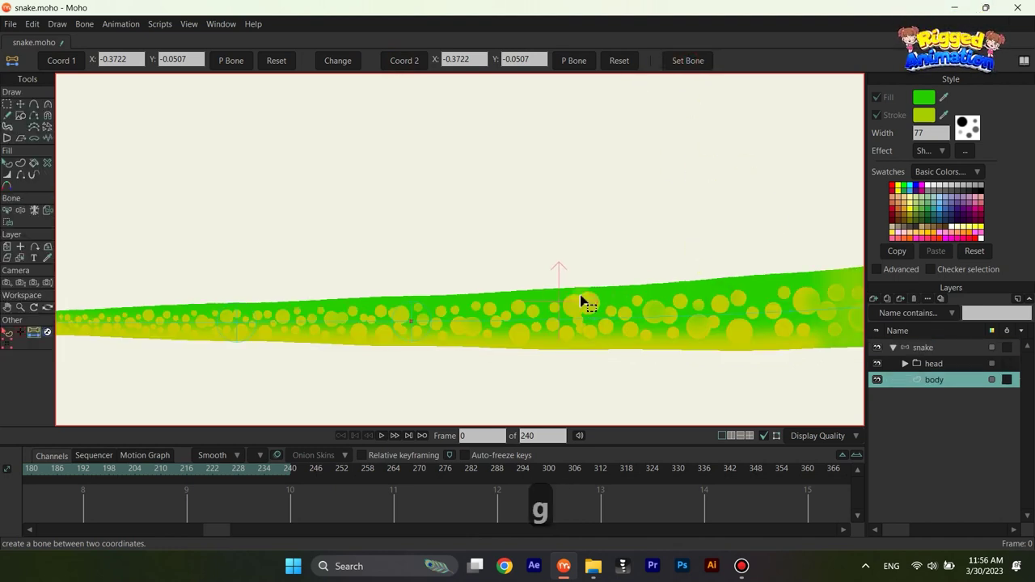
pyautogui.click(33, 332)
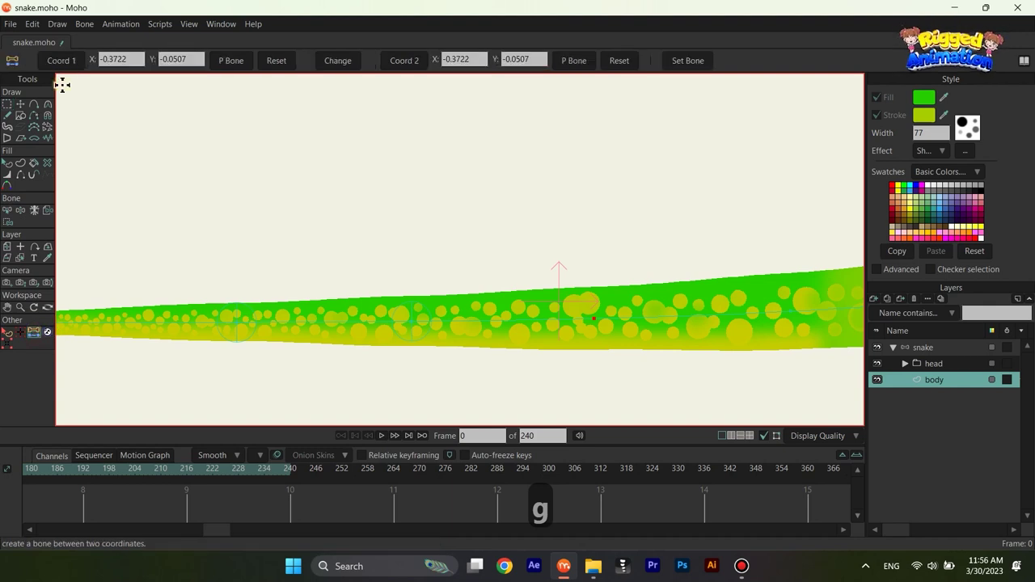
pyautogui.click(389, 62)
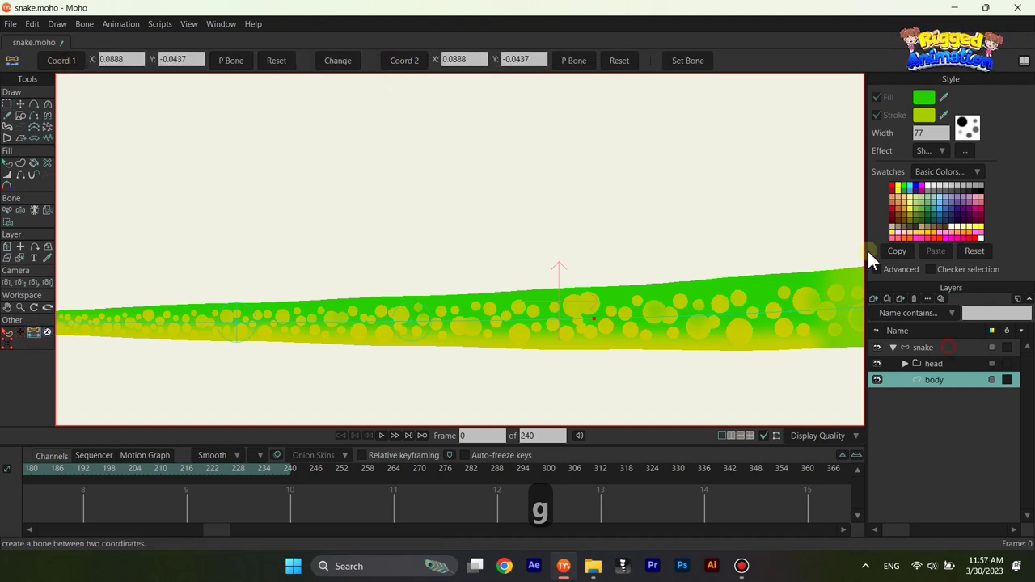
pyautogui.click(688, 61)
# Step: Select the body's fifth point from the tail and capture its position as the first bone coordinate
pyautogui.moveTo(755, 302); pyautogui.dragTo(498, 288)
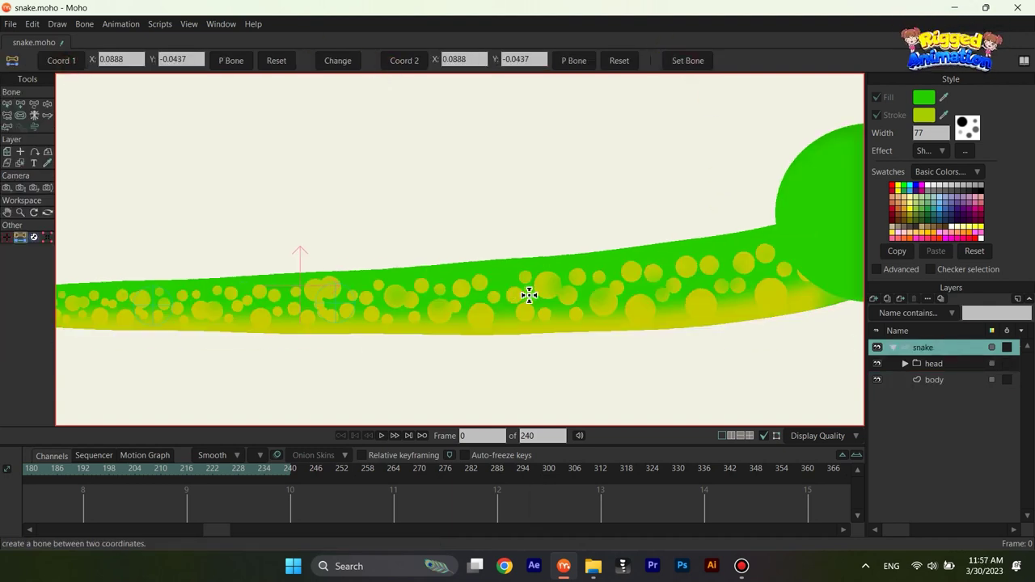
pyautogui.keyDown('alt'); pyautogui.rightClick(545, 289); pyautogui.keyUp('alt')
pyautogui.press('g')
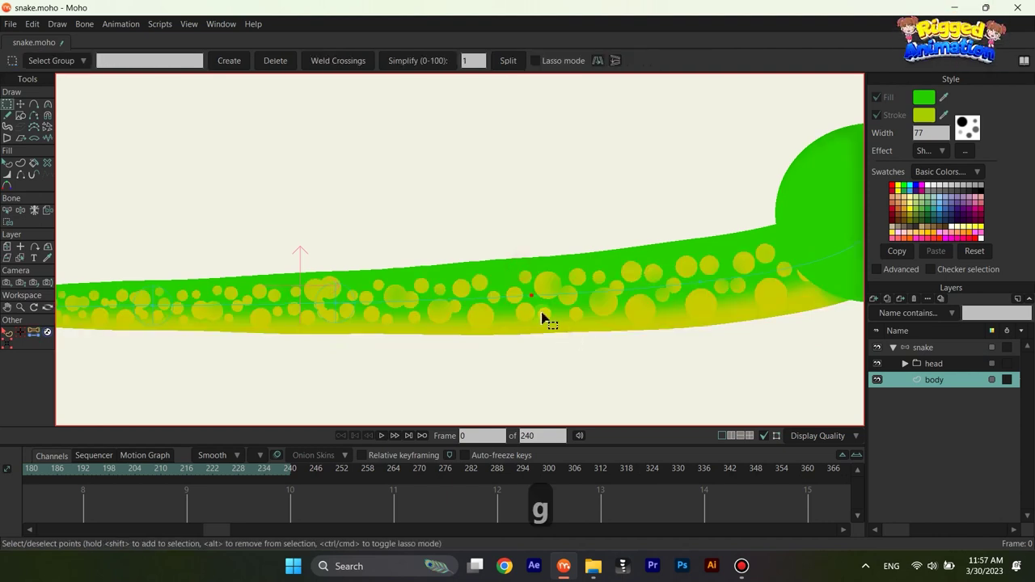
pyautogui.click(34, 332)
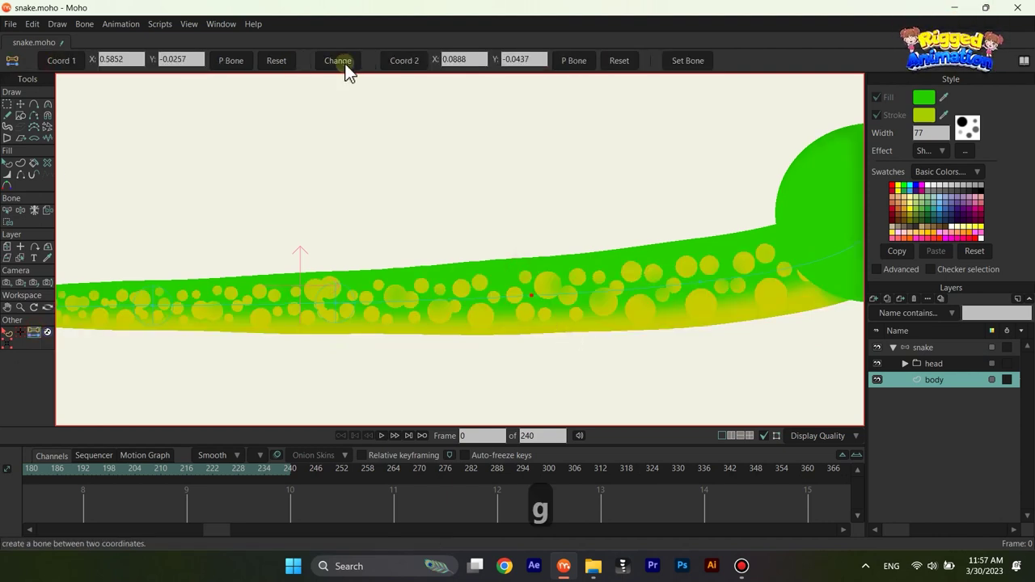
# Step: Set a pin bone on the snake layer, using X 0.5852, Y -0.0257 for both coordinates
pyautogui.click(925, 349)
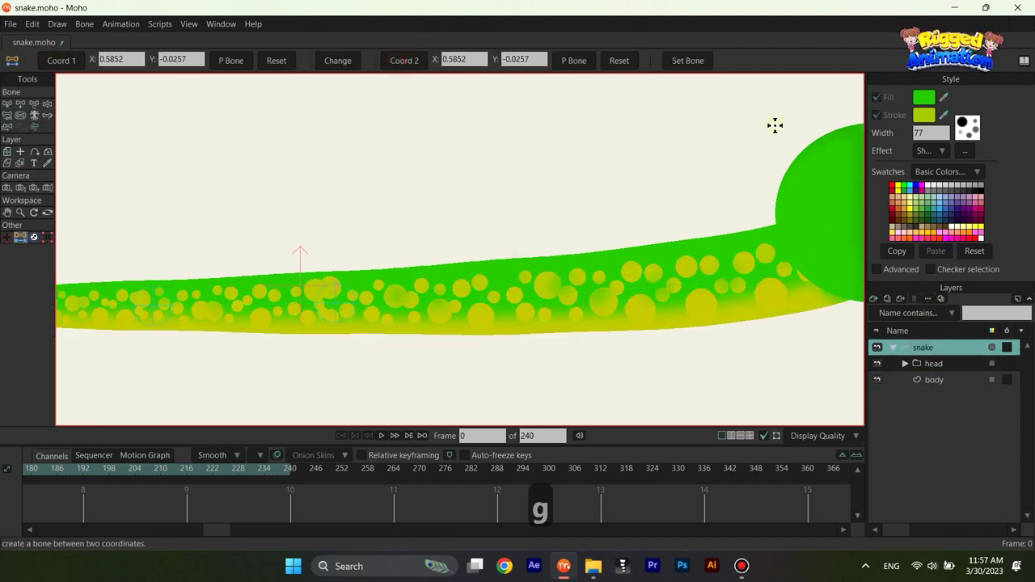
pyautogui.click(688, 60)
# Step: Capture the body curve point behind the head (X 1.0109, Y 0.0085) as both coordinates and set a pin bone there on the snake layer
pyautogui.keyDown('alt'); pyautogui.rightClick(736, 285); pyautogui.keyUp('alt')
pyautogui.moveTo(764, 263); pyautogui.dragTo(619, 256)
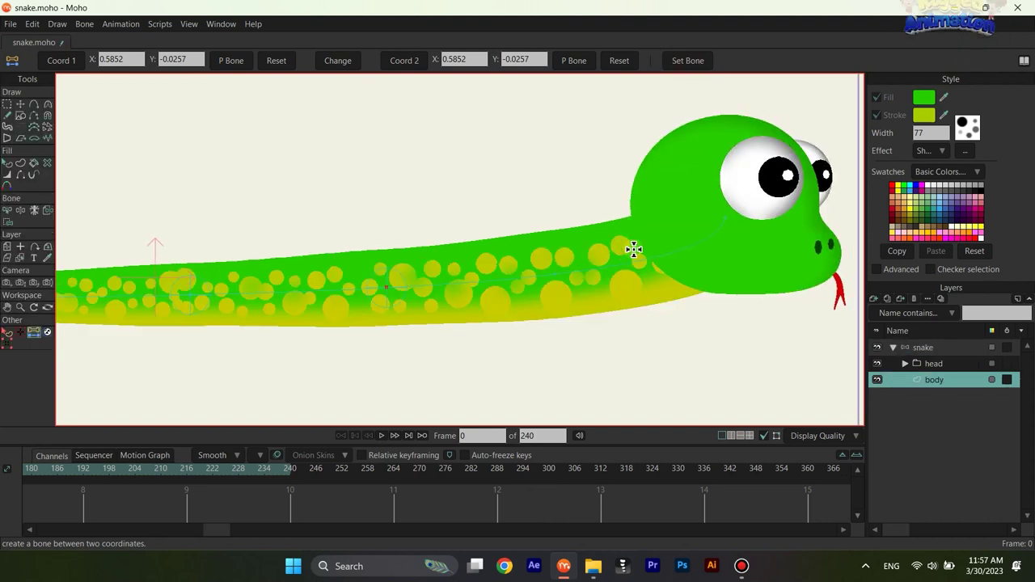
pyautogui.press('g')
pyautogui.moveTo(520, 234); pyautogui.dragTo(576, 325)
pyautogui.click(576, 326)
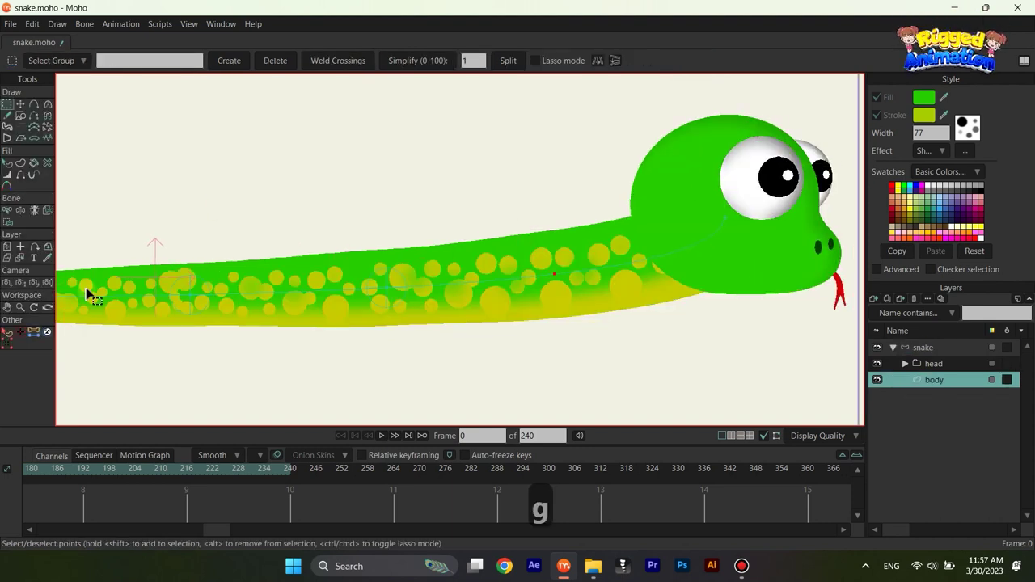
pyautogui.click(33, 333)
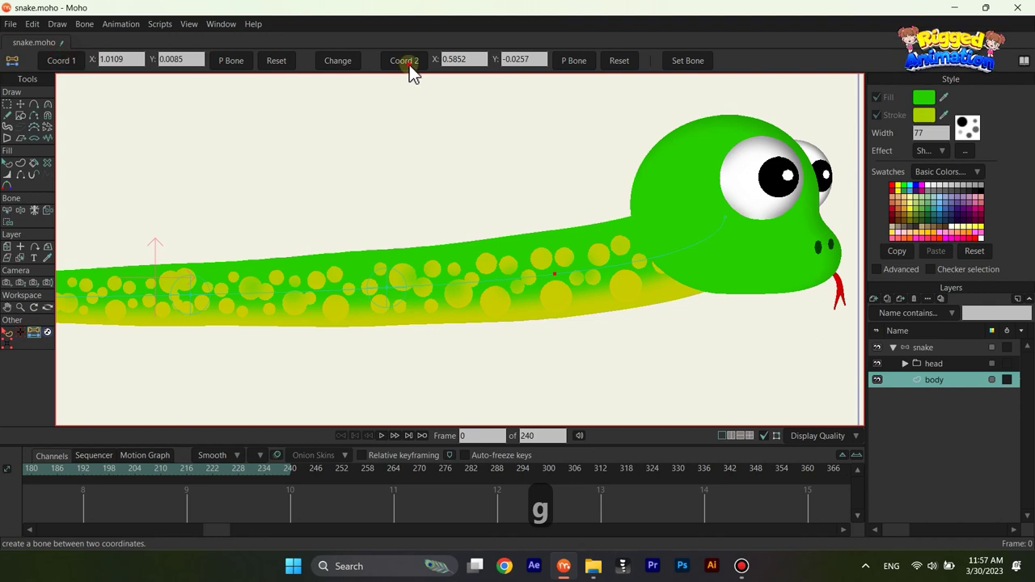
pyautogui.click(948, 346)
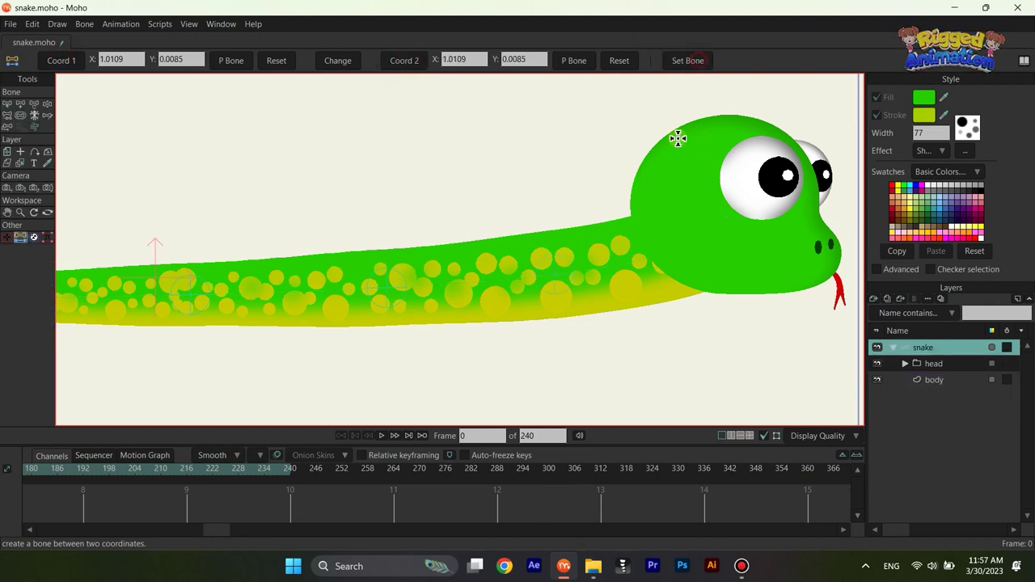
# Step: Capture the body curve's end point inside the head (X 1.4412, Y 0.1541) as both coordinates and set a pin bone there on the snake layer
pyautogui.keyDown('ctrl'); pyautogui.keyDown('alt'); pyautogui.click(620, 252); pyautogui.keyUp('alt'); pyautogui.keyUp('ctrl')
pyautogui.press('g')
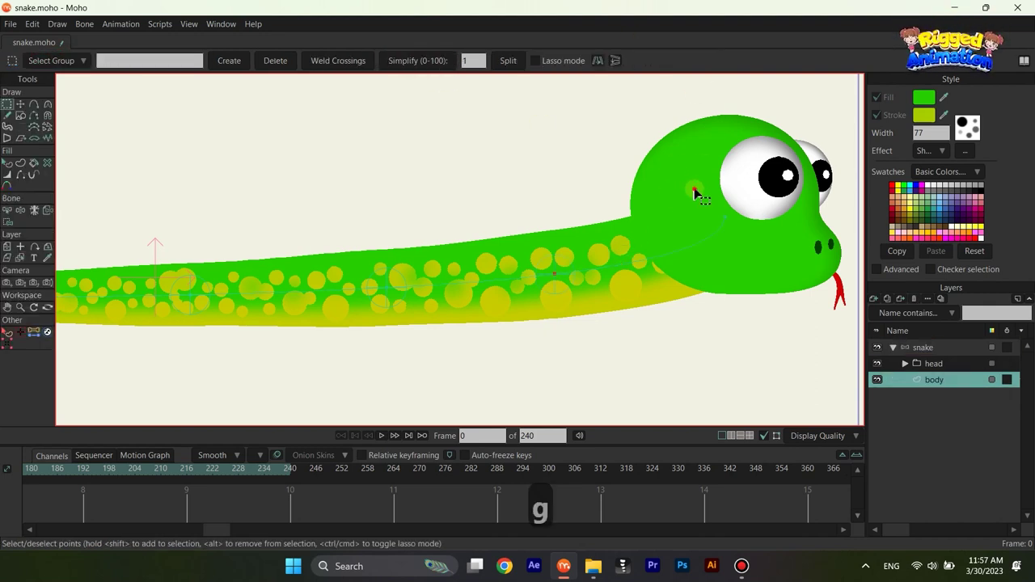
pyautogui.click(34, 332)
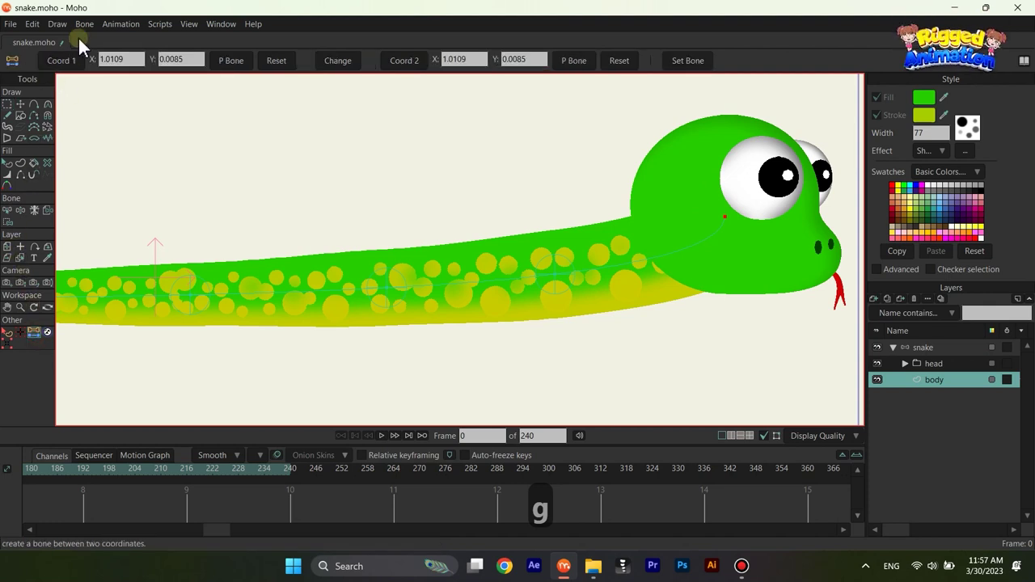
pyautogui.click(939, 344)
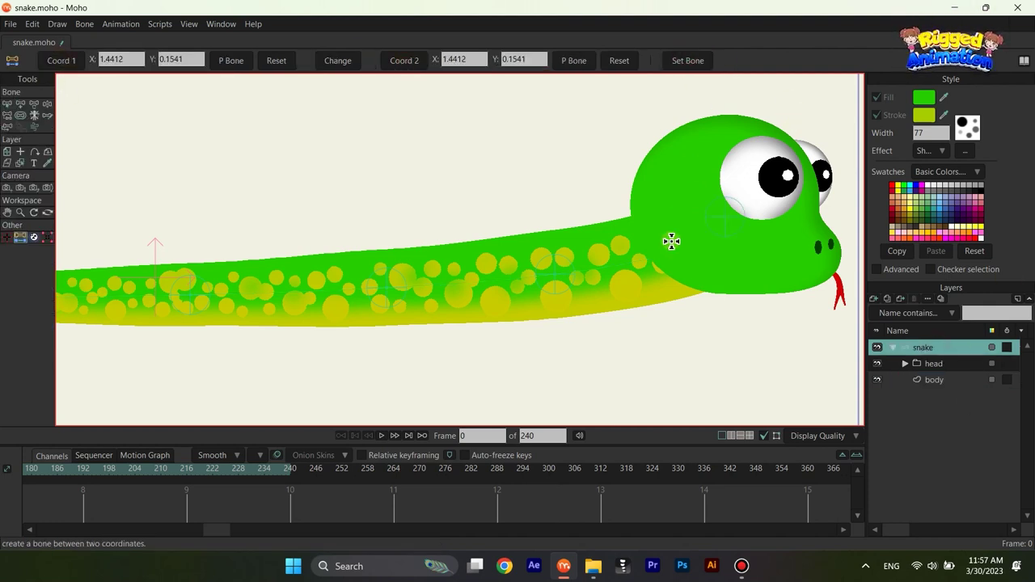
# Step: Select all the pin bones along the snake, color them Blue and clear the selection
pyautogui.press('Home')
pyautogui.press('b')
pyautogui.moveTo(215, 173); pyautogui.dragTo(774, 362)
pyautogui.scroll(1, 311, 242)
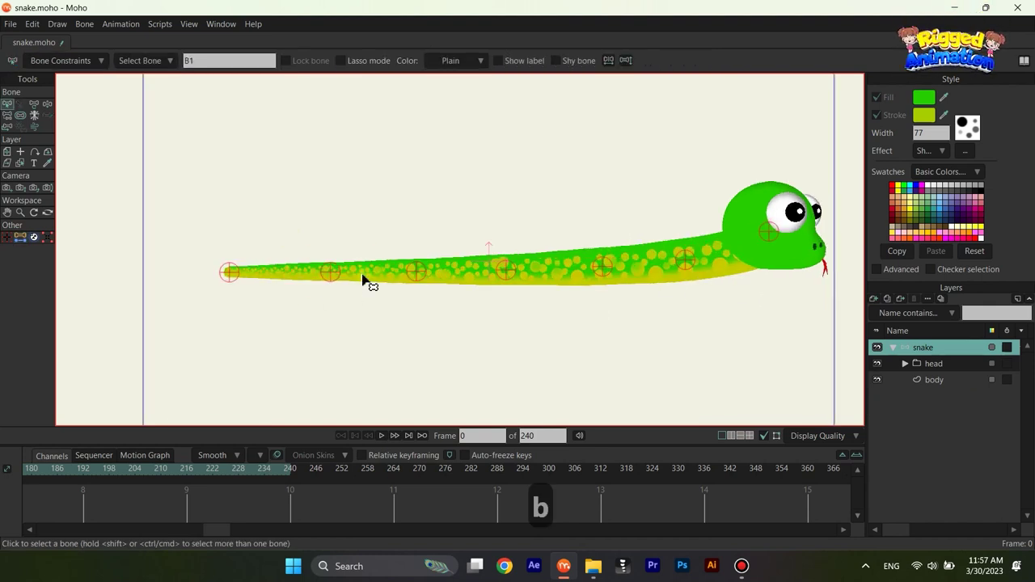
pyautogui.click(460, 61)
pyautogui.click(474, 102)
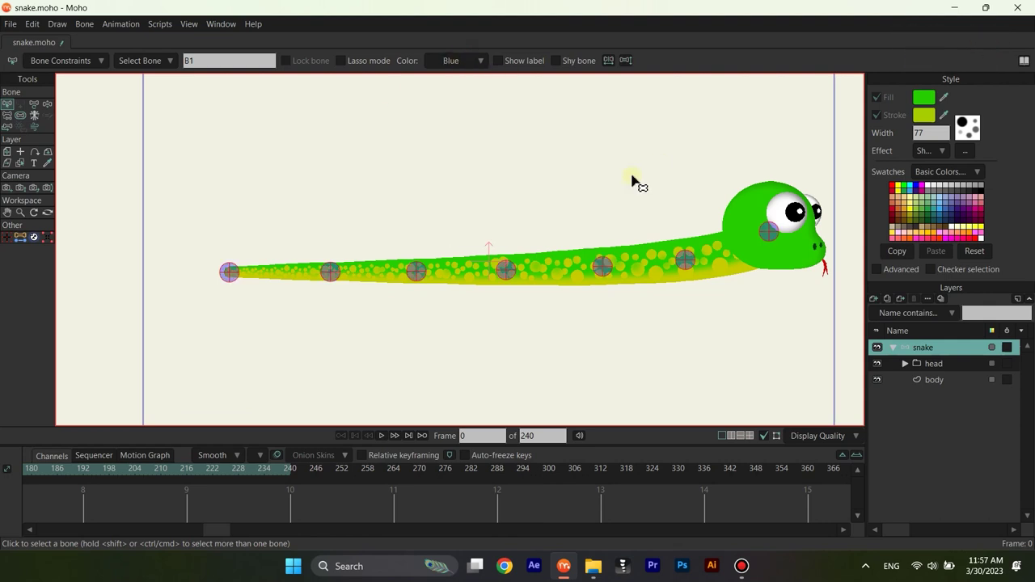
pyautogui.moveTo(630, 175); pyautogui.dragTo(545, 161)
pyautogui.press('b')
pyautogui.click(543, 161)
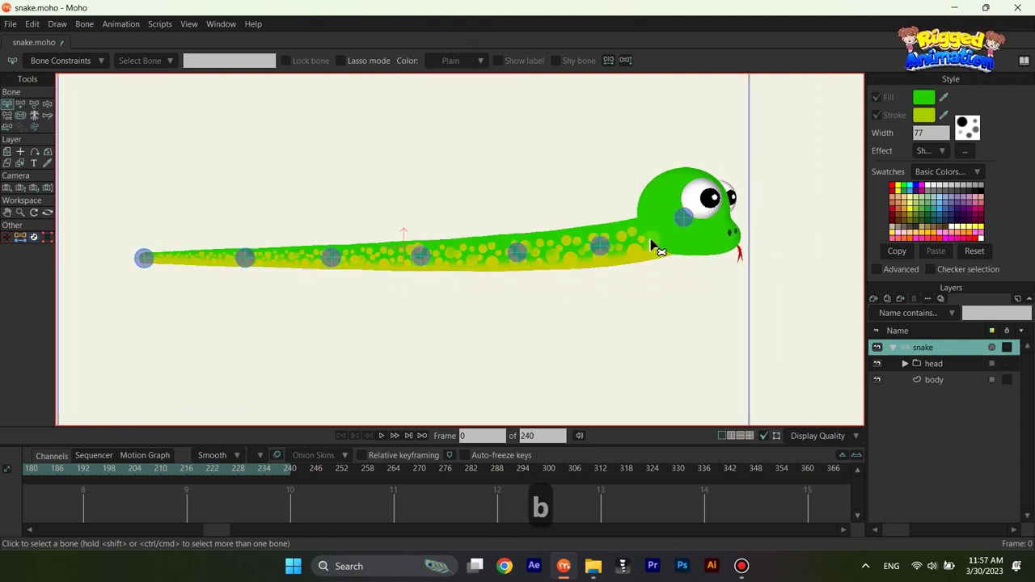
# Step: Add an upright bone in the head, rising from the head's pin bone as its child
pyautogui.scroll(2, 652, 263)
pyautogui.moveTo(652, 241); pyautogui.dragTo(677, 147)
pyautogui.click(682, 246)
pyautogui.scroll(3, 682, 246)
pyautogui.press('a')
pyautogui.press('s')
pyautogui.press('p')
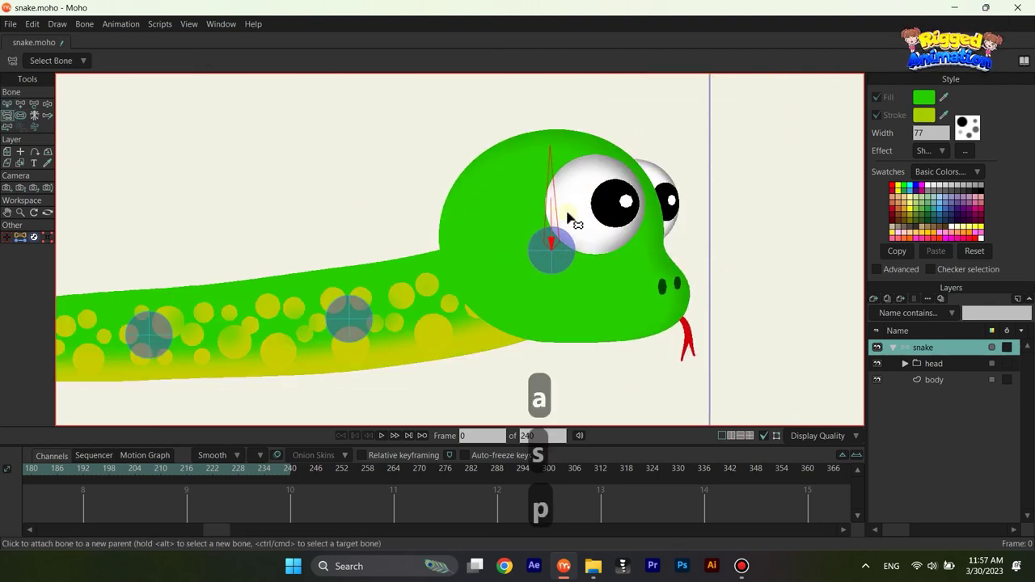
pyautogui.scroll(2, 492, 280)
# Step: Add a pin bone at the centre of each of the two pupils
pyautogui.press('b')
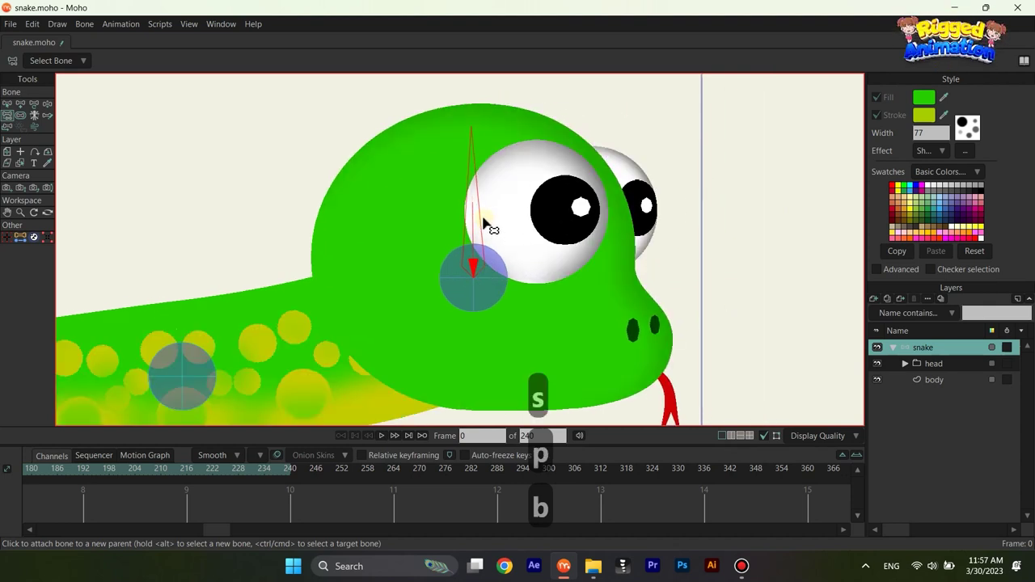
pyautogui.press('a')
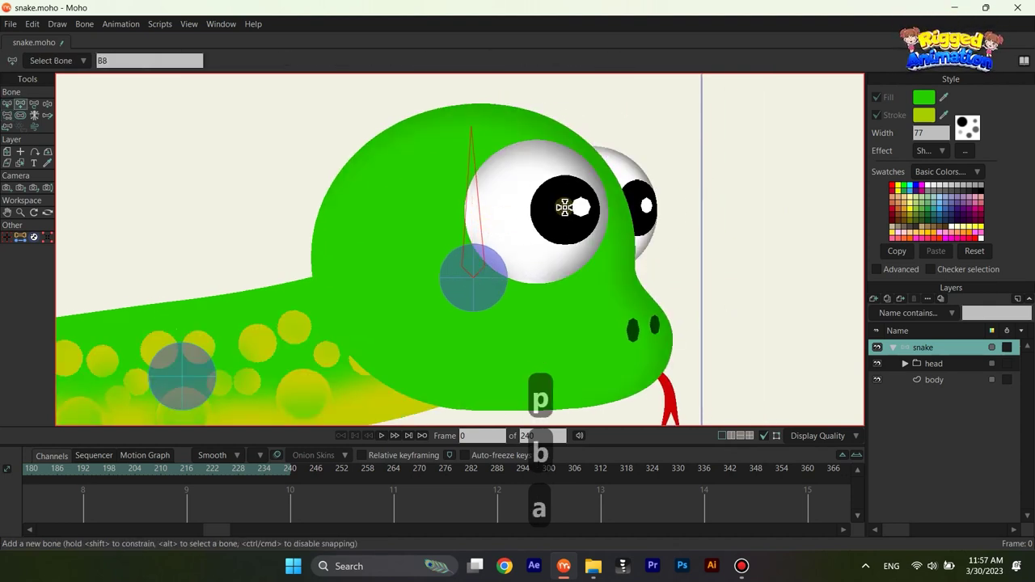
pyautogui.click(564, 207)
pyautogui.click(648, 204)
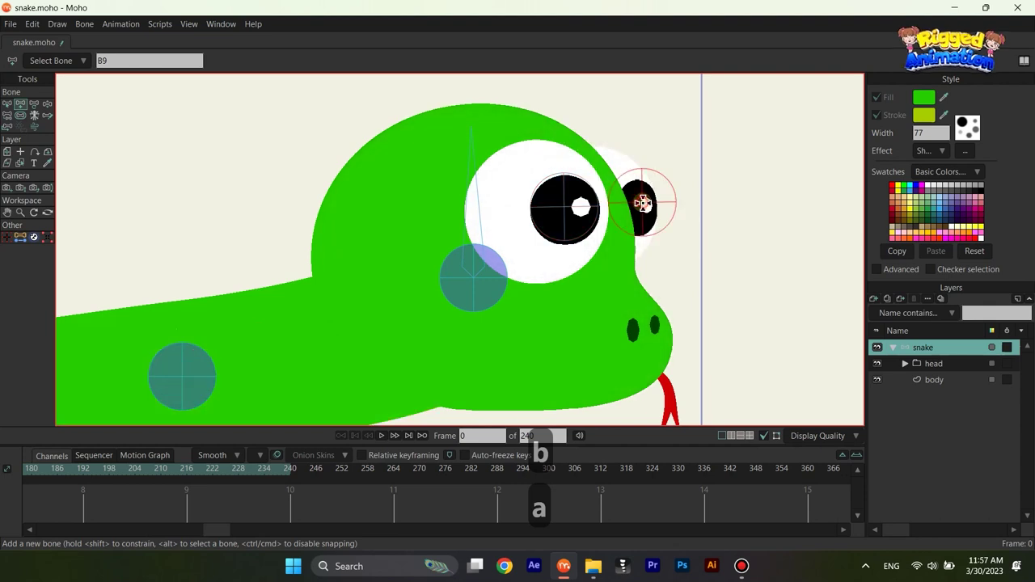
pyautogui.press('s')
pyautogui.click(564, 207)
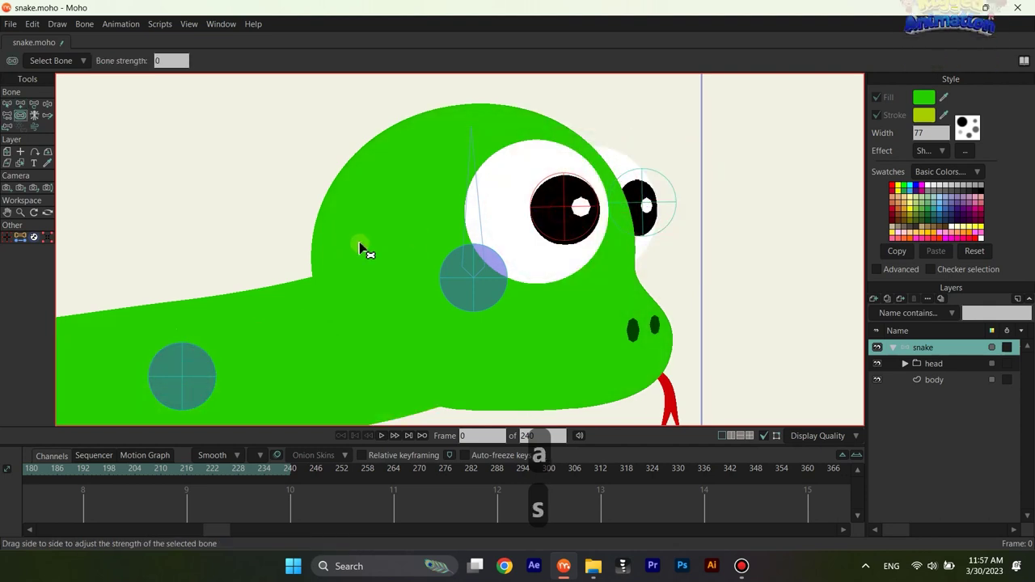
pyautogui.scroll(-2, 552, 201)
pyautogui.scroll(3, 566, 239)
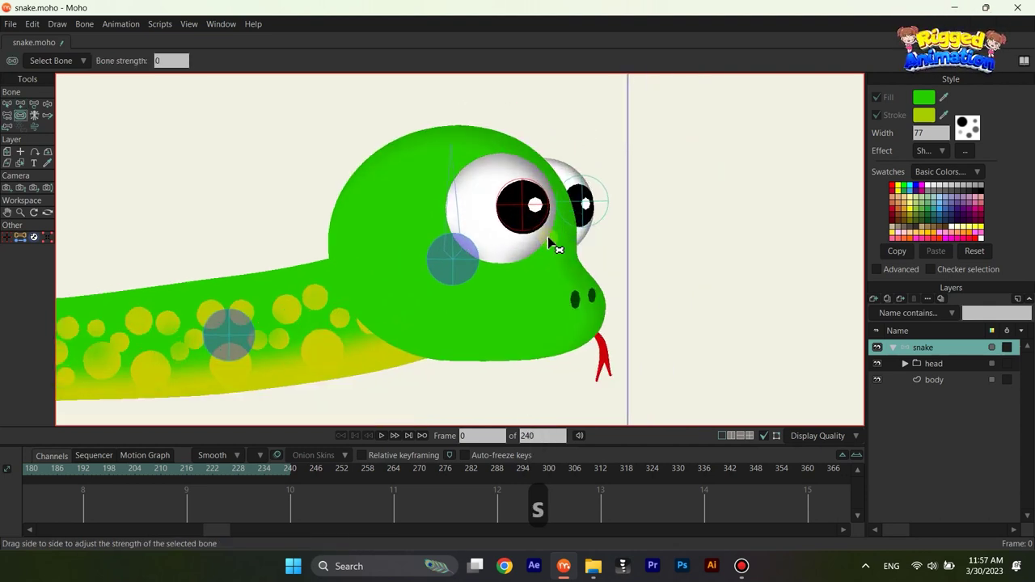
# Step: Draw a near-horizontal control bone just below the pupils, from the front eye past the rear eye
pyautogui.press('a')
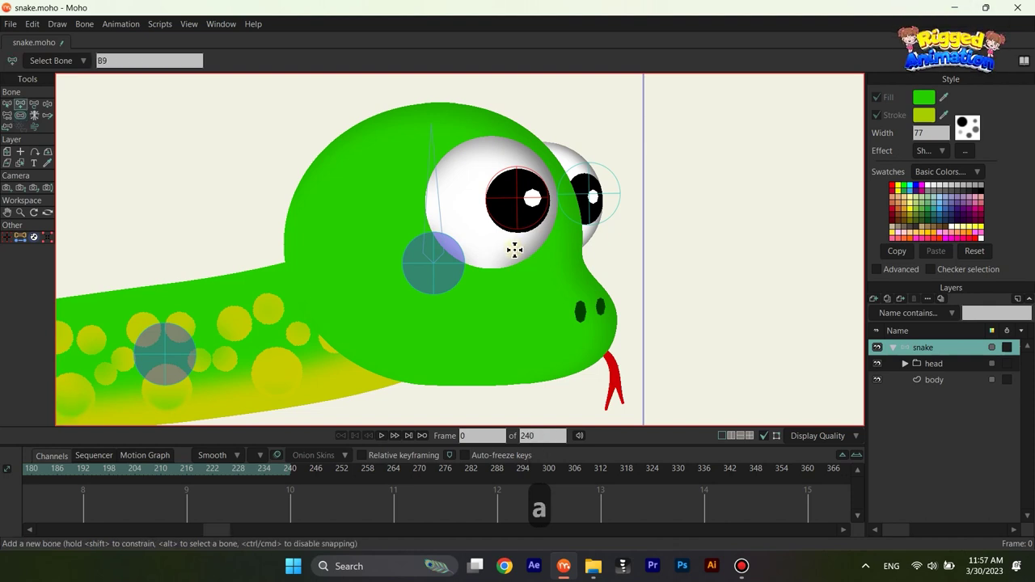
pyautogui.moveTo(516, 245); pyautogui.dragTo(611, 239)
pyautogui.press('s')
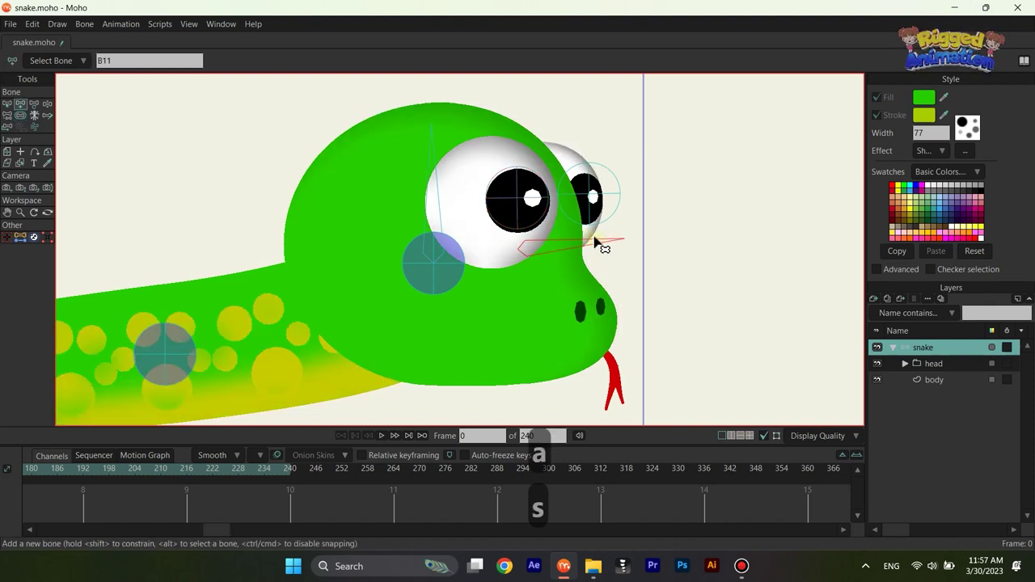
# Step: Select both pupil pin bones and parent them to the near-horizontal bone below the eyes
pyautogui.press('b')
pyautogui.click(524, 220)
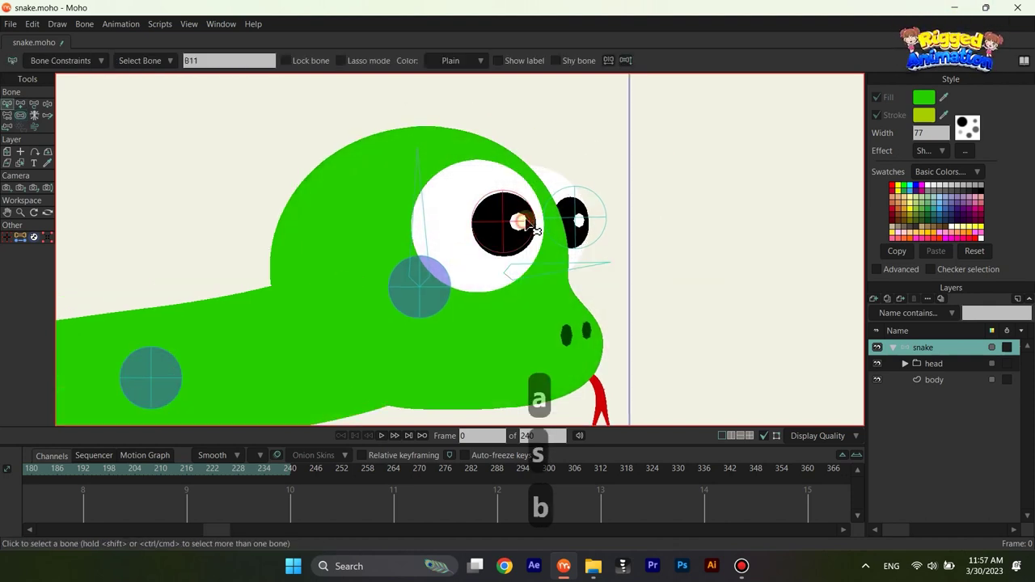
pyautogui.keyDown('shift'); pyautogui.click(571, 224); pyautogui.keyUp('shift')
pyautogui.press('p')
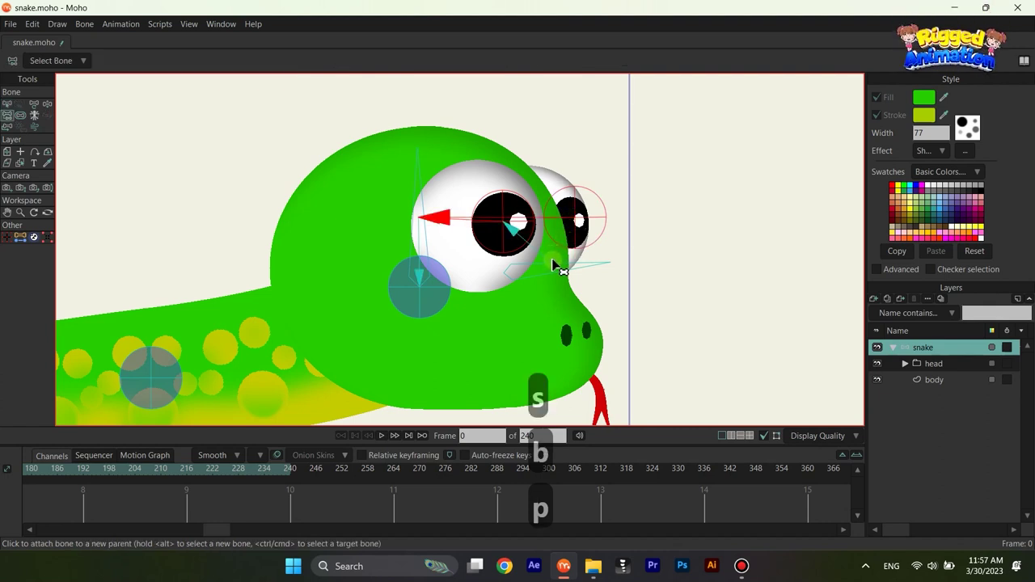
pyautogui.click(555, 263)
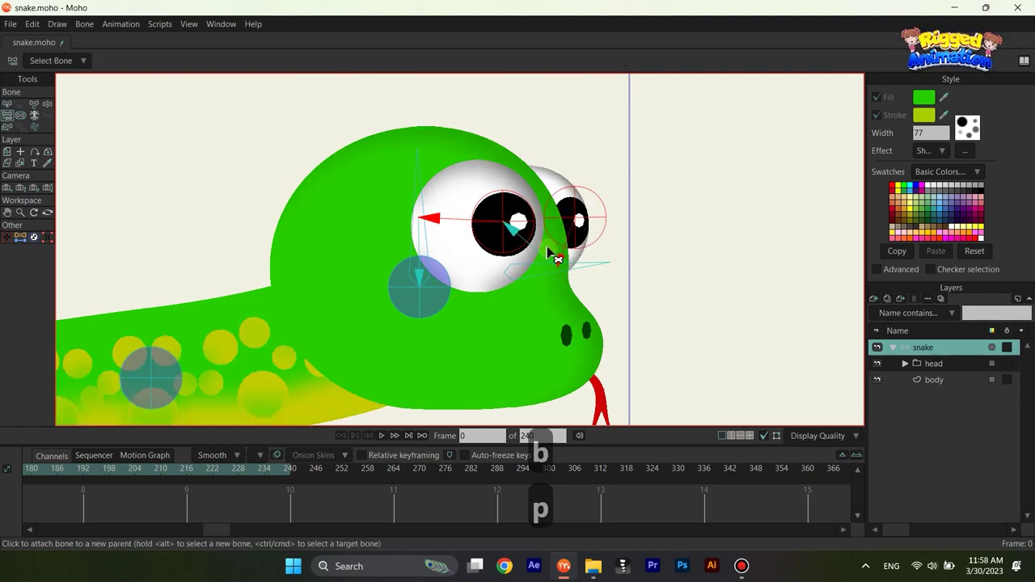
# Step: Parent the near-horizontal bone below the eyes to the upright head bone
pyautogui.press('b')
pyautogui.click(547, 267)
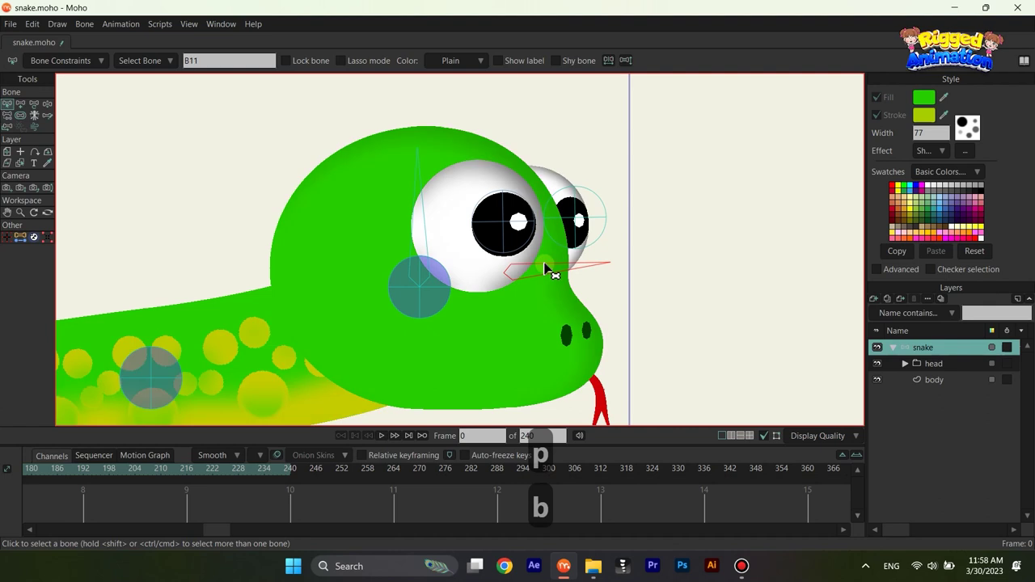
pyautogui.press('p')
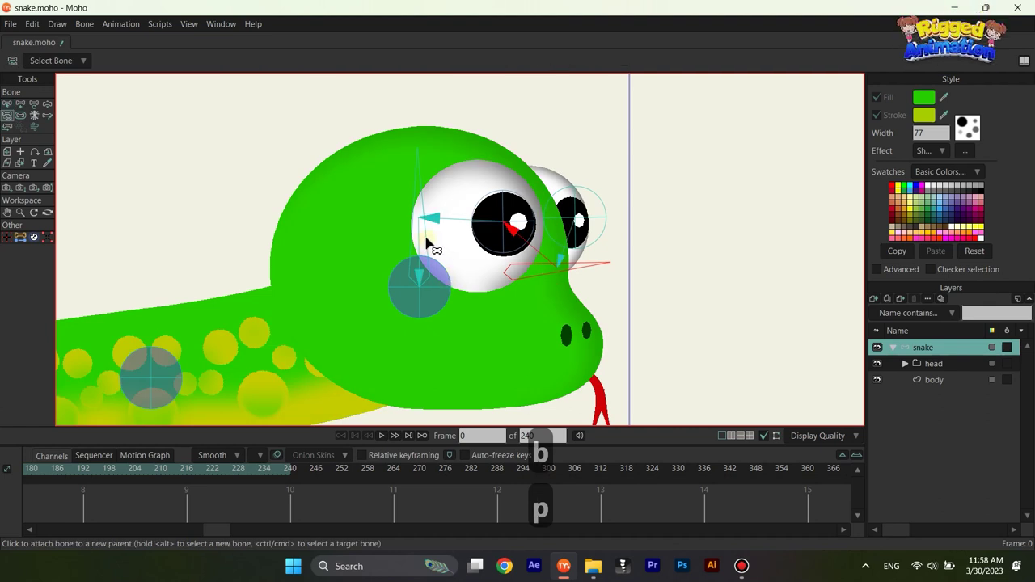
pyautogui.click(427, 240)
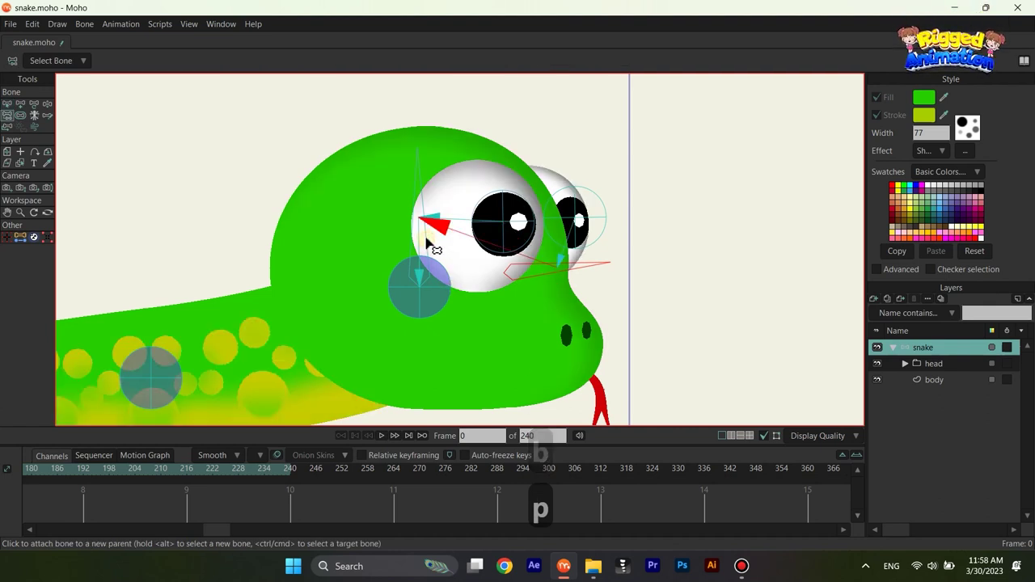
# Step: Check the parent links of the pupil pin bones and of the control bone below the eyes
pyautogui.press('b')
pyautogui.click(529, 255)
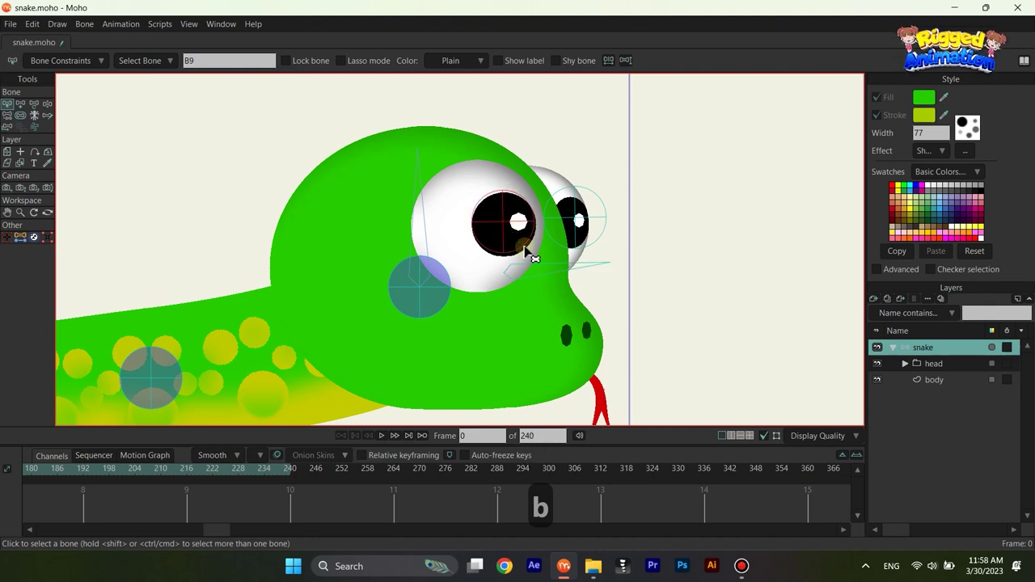
pyautogui.press('p')
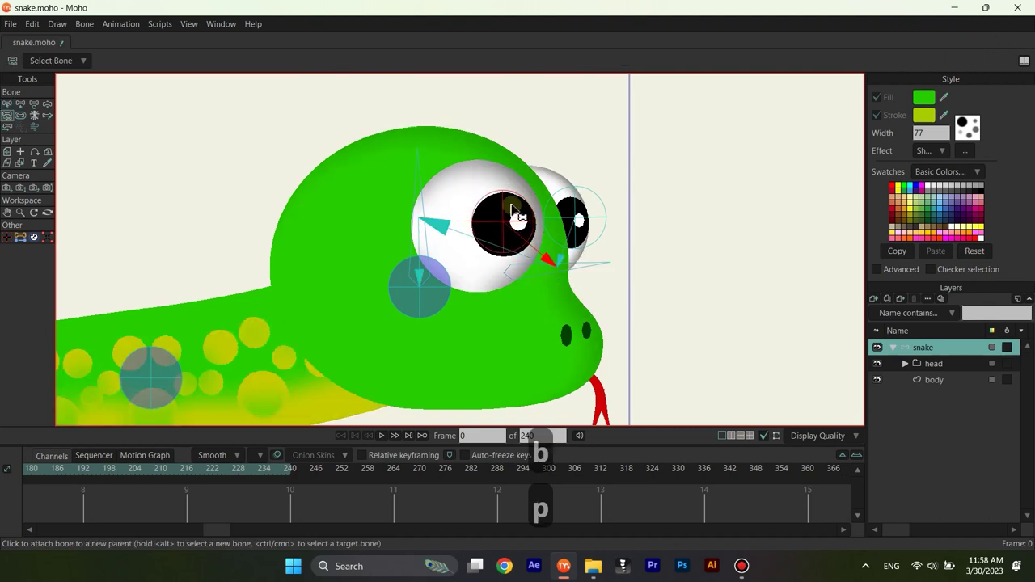
pyautogui.press('b')
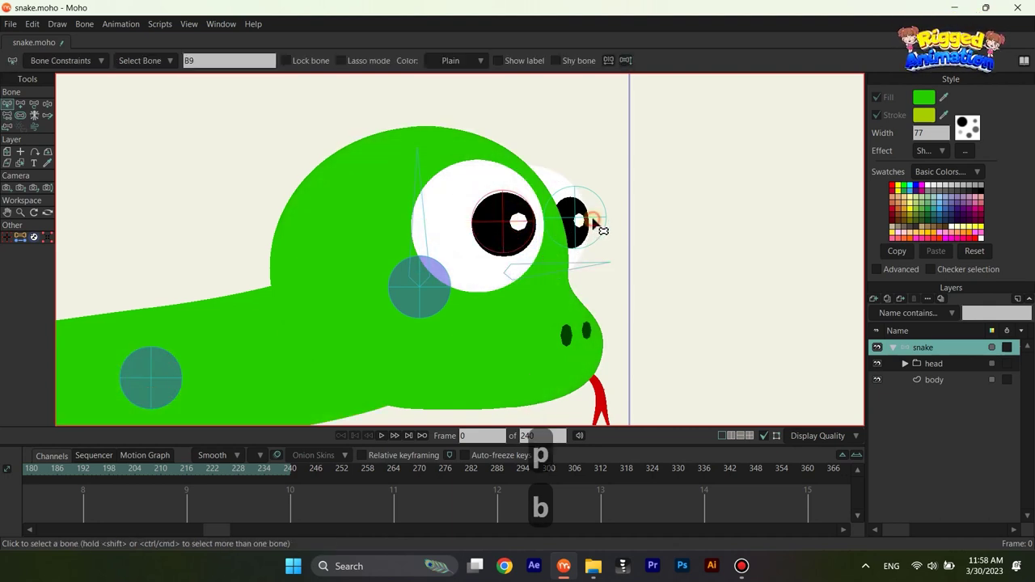
pyautogui.press('p')
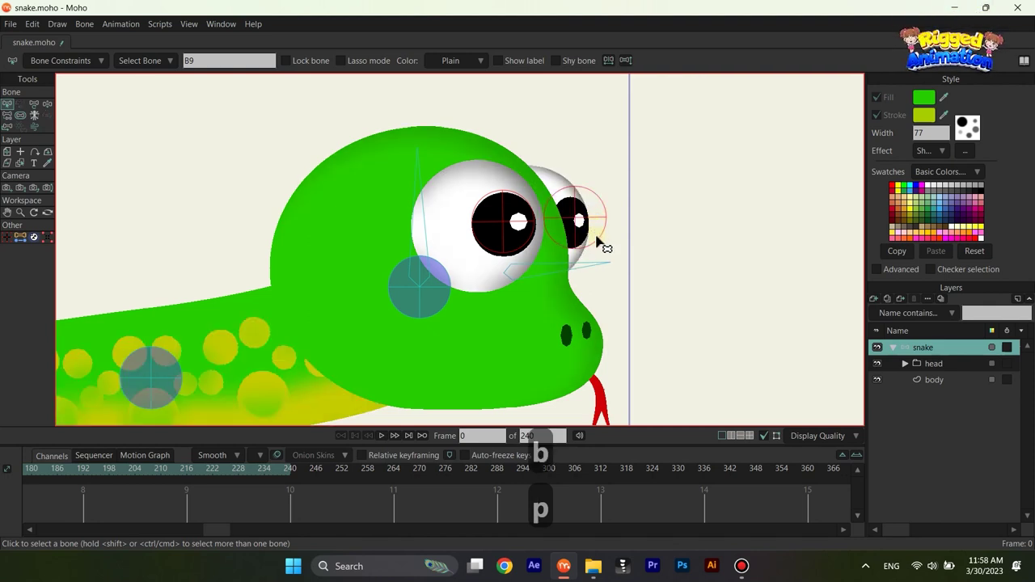
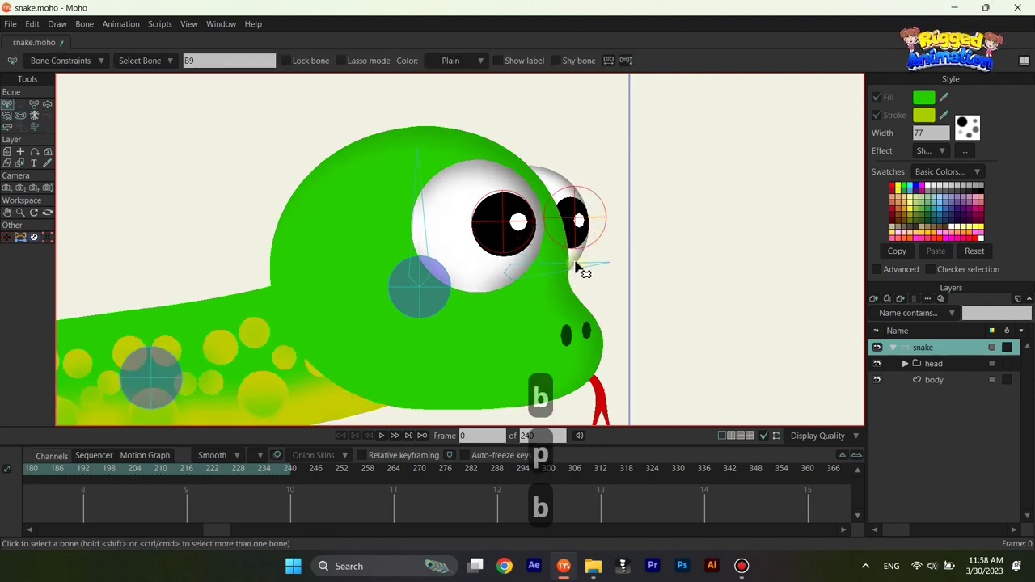
pyautogui.press('b')
pyautogui.click(577, 270)
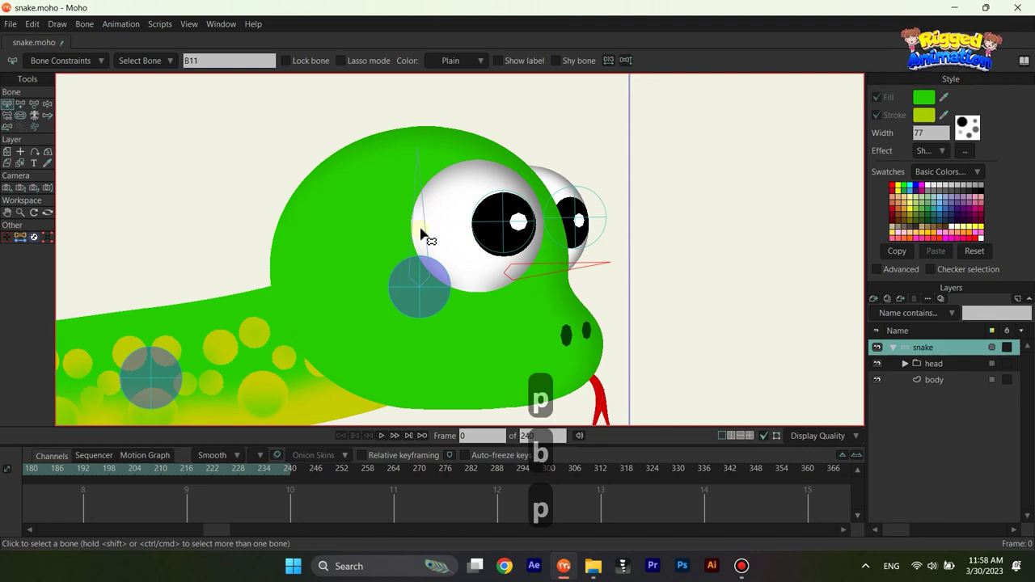
pyautogui.press('p')
pyautogui.scroll(-1, 538, 245)
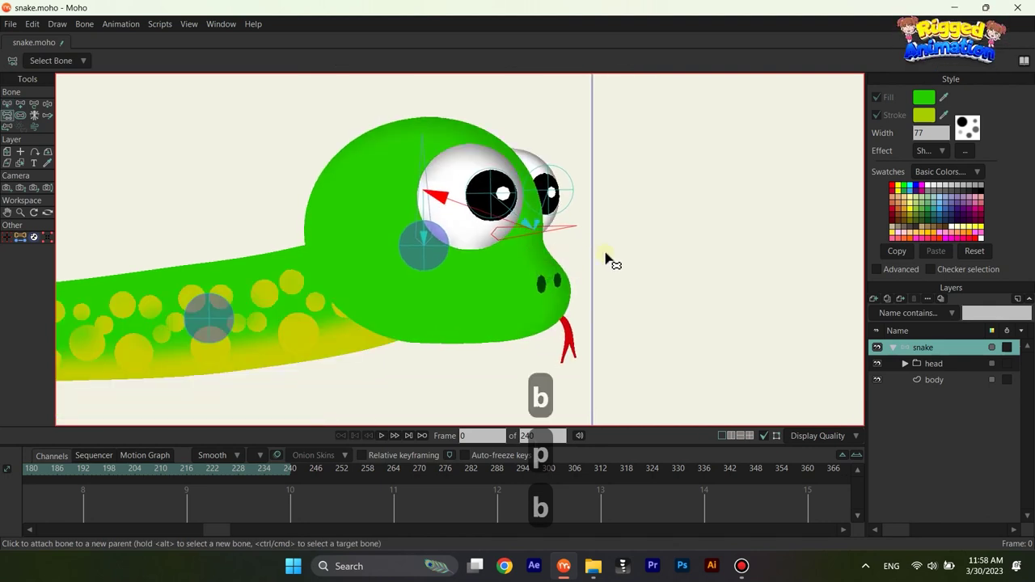
# Step: Add a bone from the snout to the base of the tongue, as a child of the upright head bone
pyautogui.press('b')
pyautogui.click(428, 215)
pyautogui.scroll(3, 539, 277)
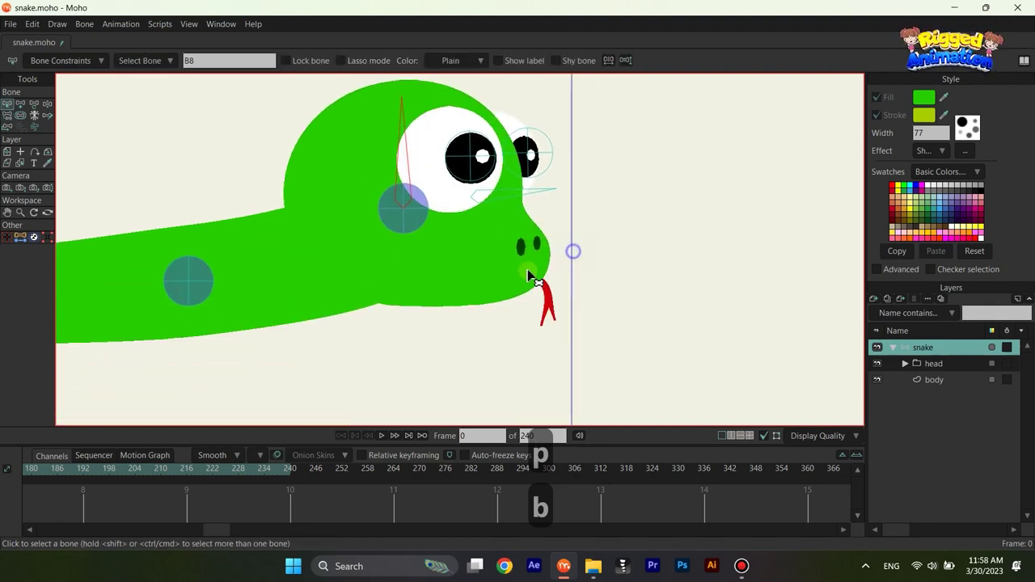
pyautogui.press('a')
pyautogui.moveTo(515, 246)
pyautogui.mouseDown()
pyautogui.moveTo(571, 293)
pyautogui.moveTo(555, 293)
pyautogui.mouseUp()
pyautogui.scroll(5, 571, 296)
# Step: Add a point about midway along the left fork of the tongue curve on the tongue layer
pyautogui.keyDown('alt'); pyautogui.rightClick(576, 287); pyautogui.keyUp('alt')
pyautogui.scroll(3, 575, 288)
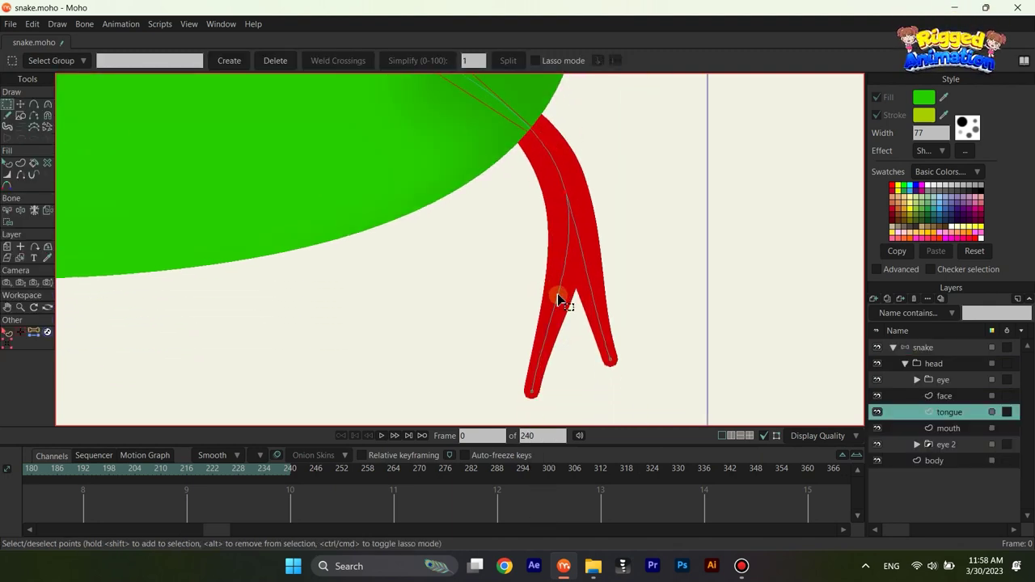
pyautogui.press('a')
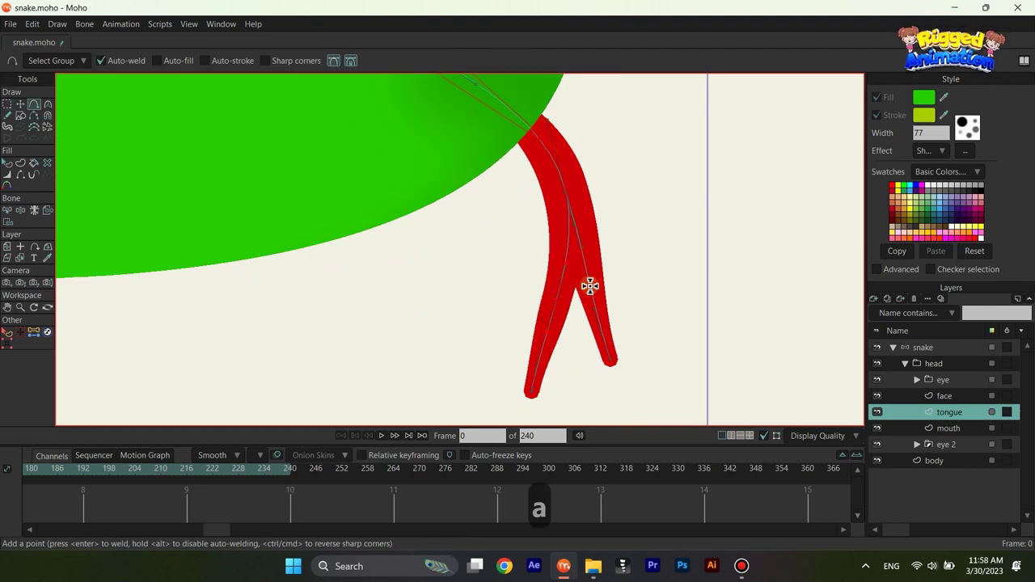
pyautogui.scroll(-1, 599, 215)
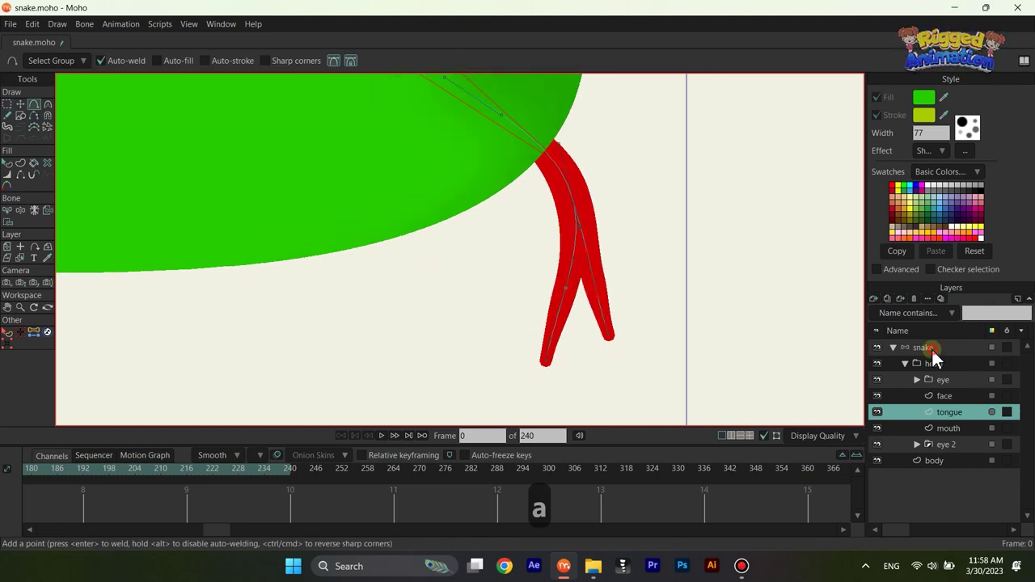
# Step: On the snake bone layer, extend the tip of the snout bone down to where the tongue forks
pyautogui.click(930, 354)
pyautogui.press('t')
pyautogui.moveTo(561, 161); pyautogui.dragTo(566, 207)
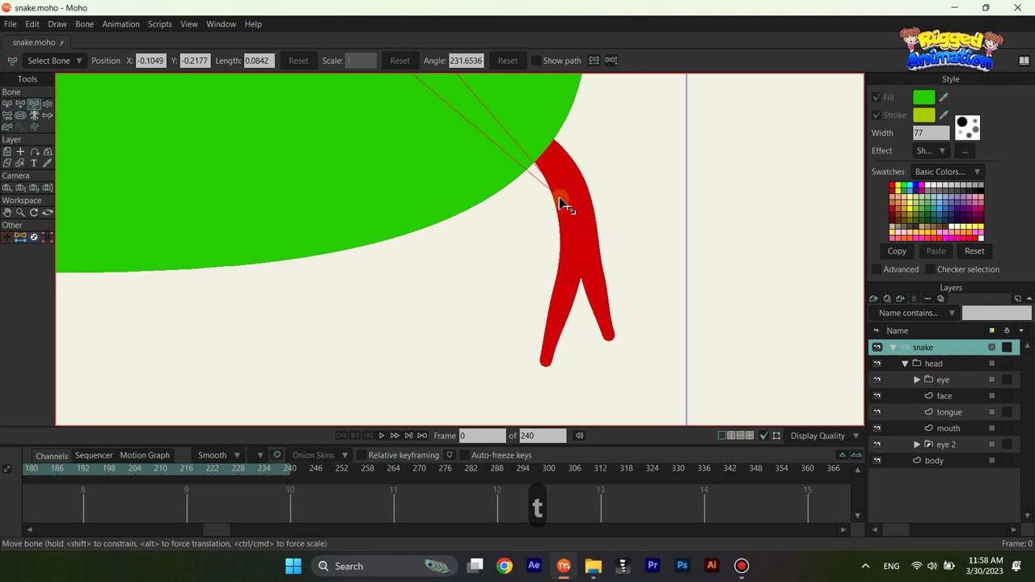
# Step: Add a chain of two bones down the left fork of the tongue, starting at the snout bone's tip
pyautogui.press('a')
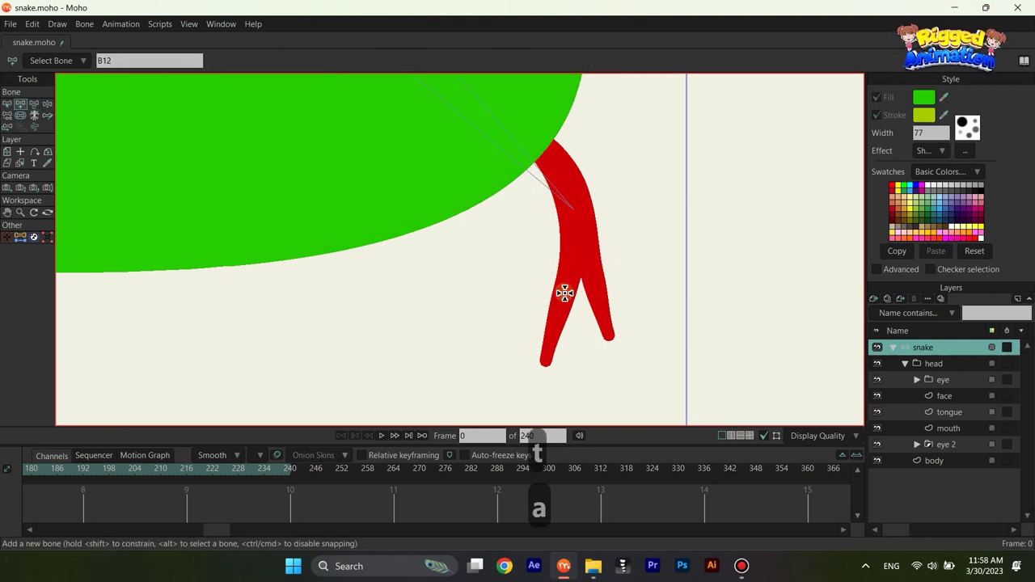
pyautogui.moveTo(547, 356); pyautogui.dragTo(548, 356)
pyautogui.press('v')
pyautogui.press('b')
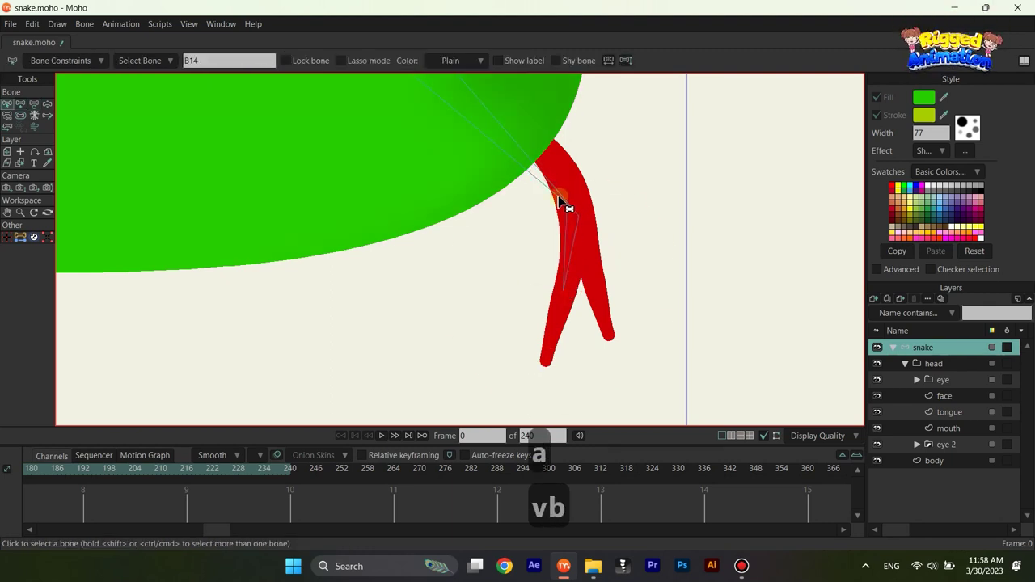
# Step: Add a chain of two bones down the right fork of the tongue as children of the snout bone
pyautogui.click(558, 198)
pyautogui.press('a')
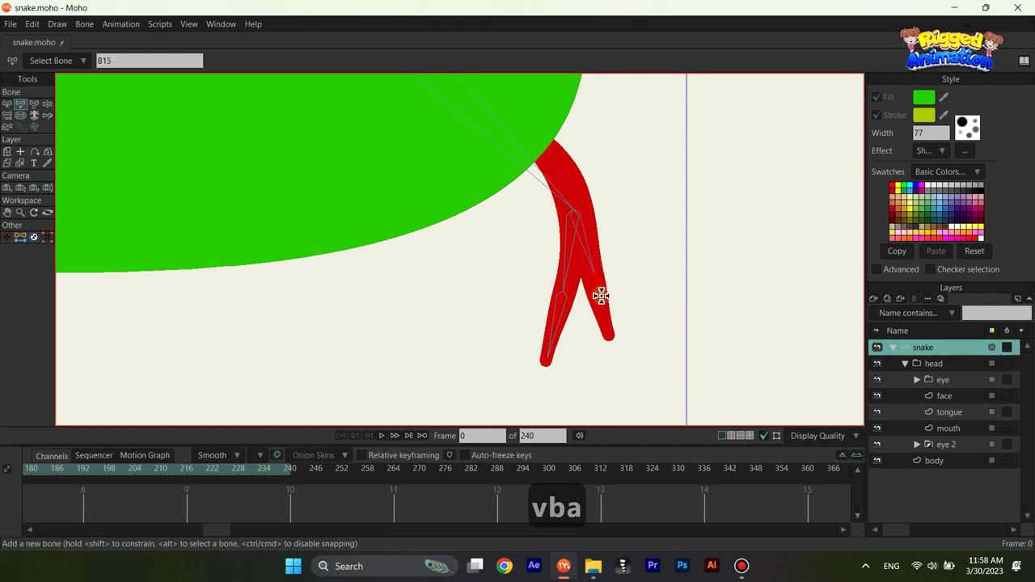
pyautogui.scroll(-5, 609, 334)
pyautogui.press('b')
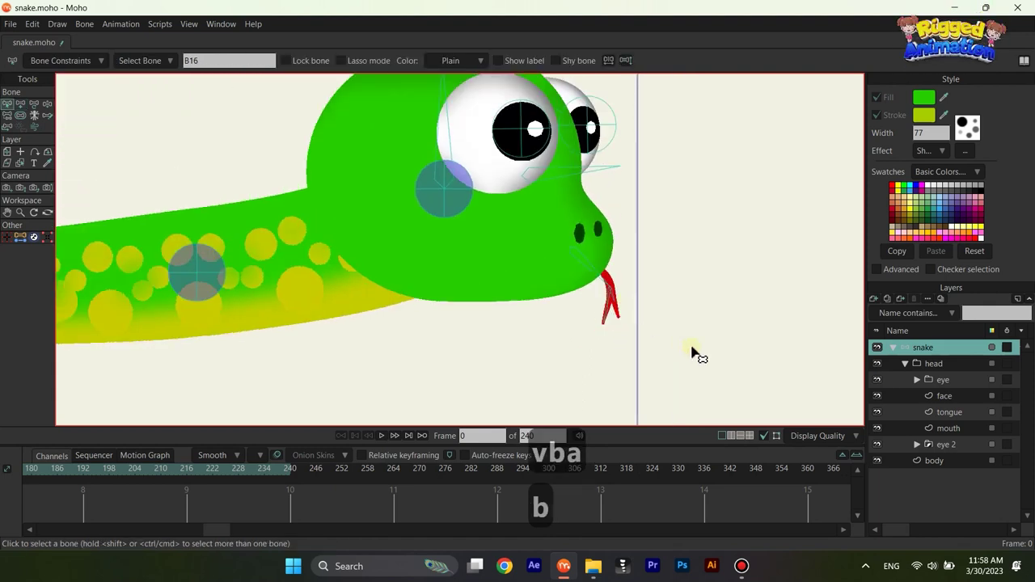
# Step: Select the upright head bone with the eye and tongue bones and color them Blue
pyautogui.moveTo(558, 126); pyautogui.dragTo(494, 105)
pyautogui.moveTo(475, 115); pyautogui.dragTo(480, 178)
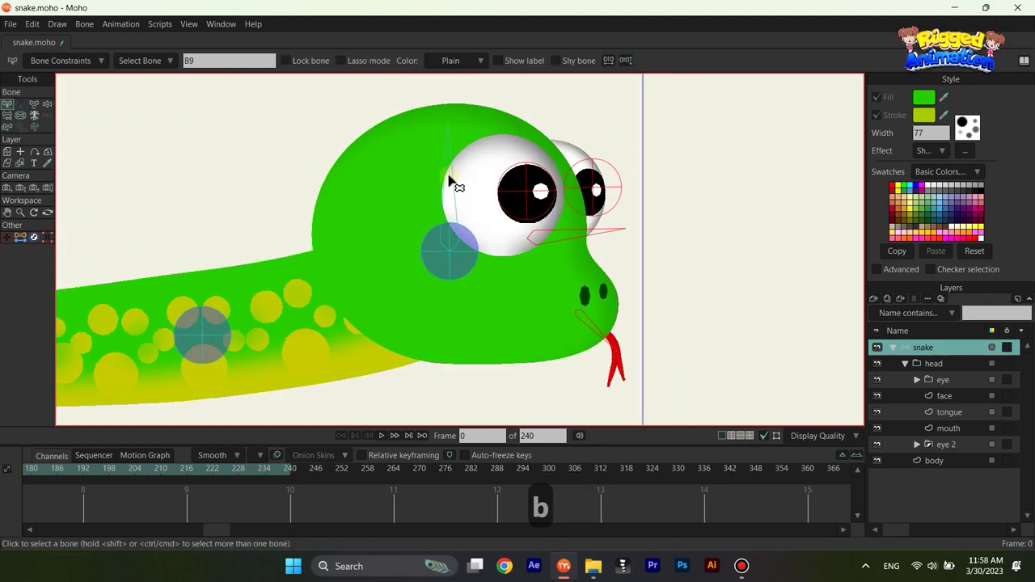
pyautogui.click(475, 69)
pyautogui.click(476, 102)
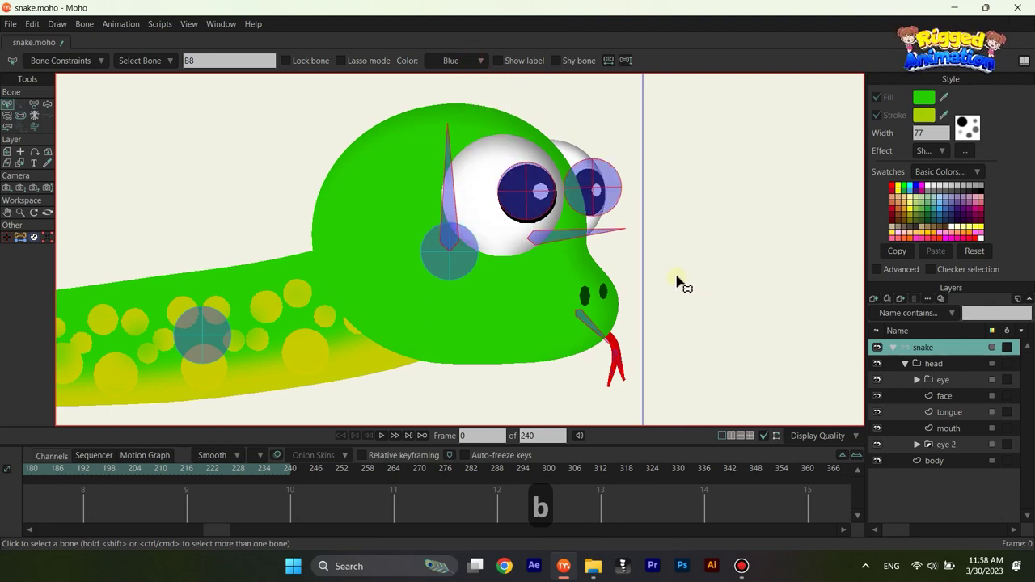
pyautogui.click(678, 279)
# Step: Add a point to the tongue curve just inside the mouth edge and fine-tune the curve's position there
pyautogui.scroll(4, 612, 335)
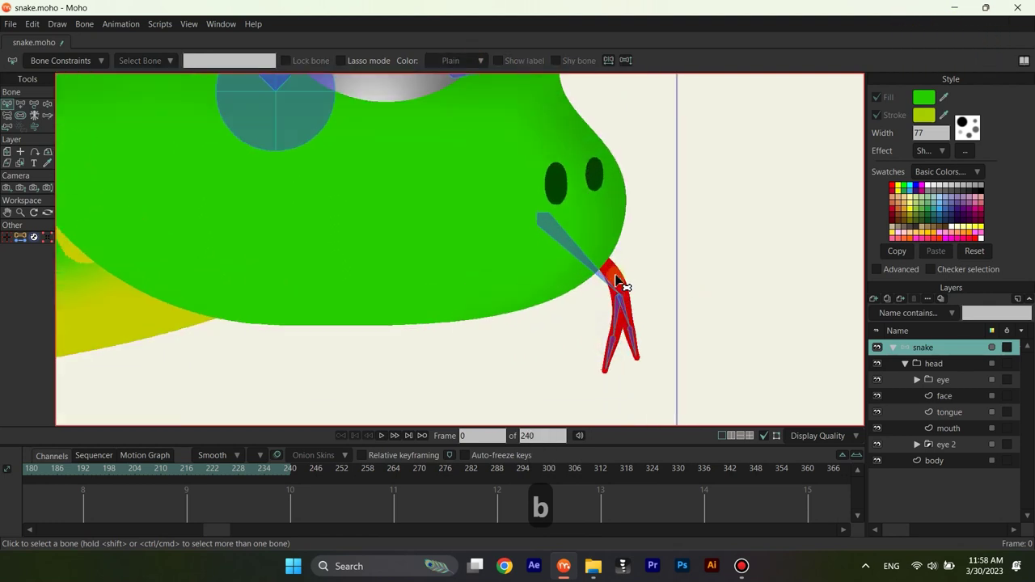
pyautogui.keyDown('ctrl'); pyautogui.keyDown('alt'); pyautogui.click(619, 279); pyautogui.keyUp('alt'); pyautogui.keyUp('ctrl')
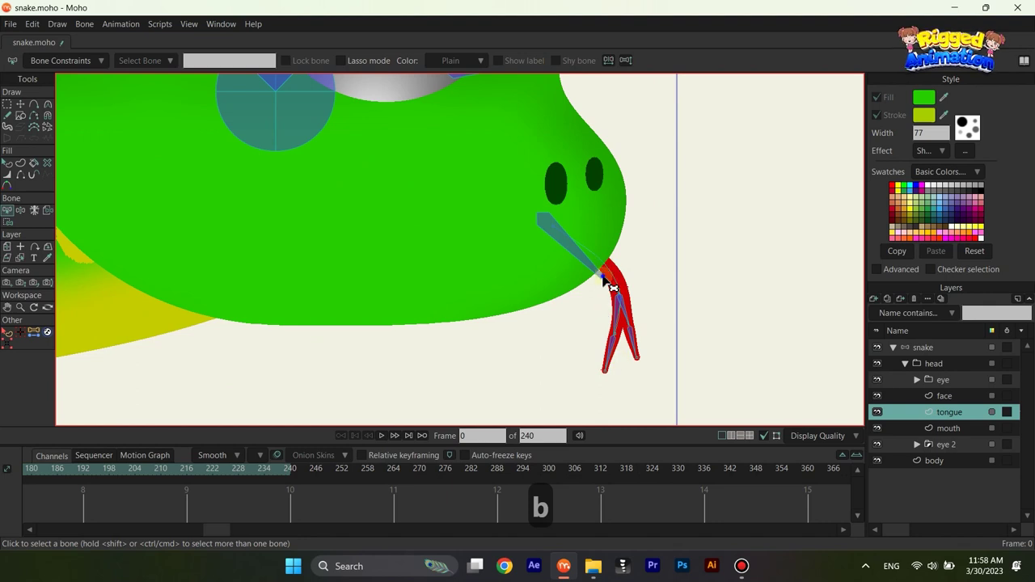
pyautogui.scroll(-3, 613, 288)
pyautogui.scroll(2, 596, 300)
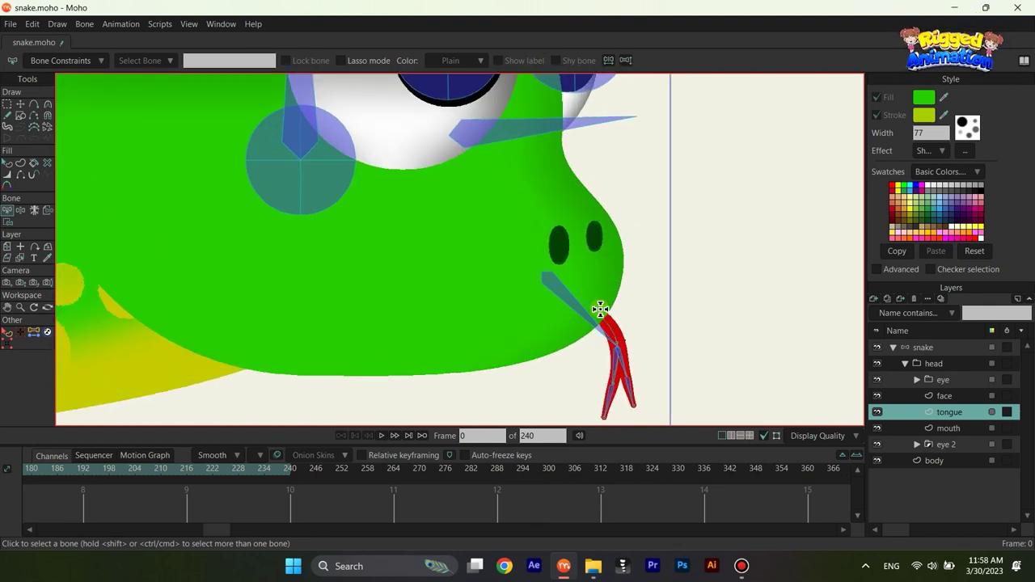
pyautogui.press('a')
pyautogui.scroll(1, 597, 309)
pyautogui.click(594, 309)
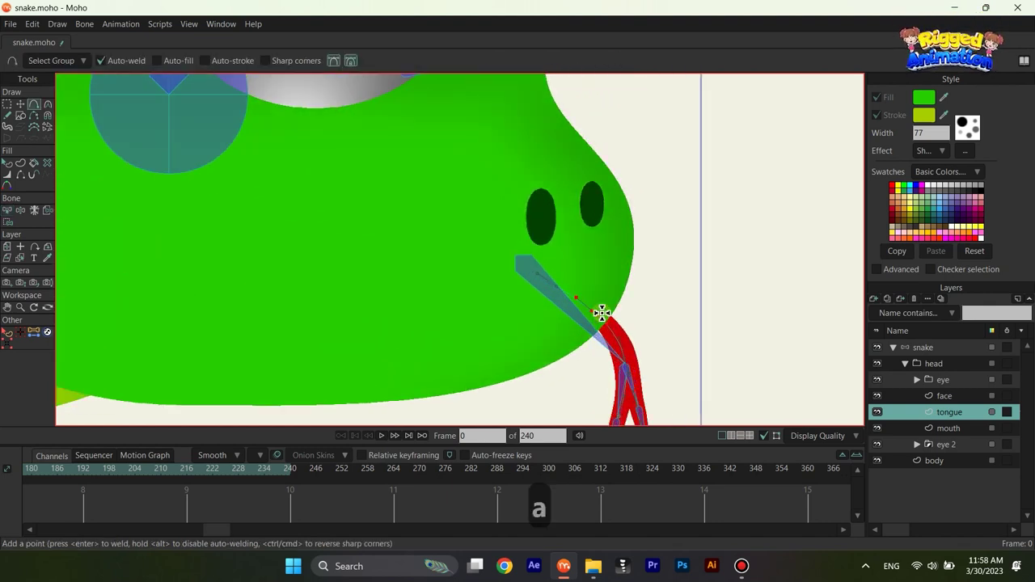
pyautogui.press('t')
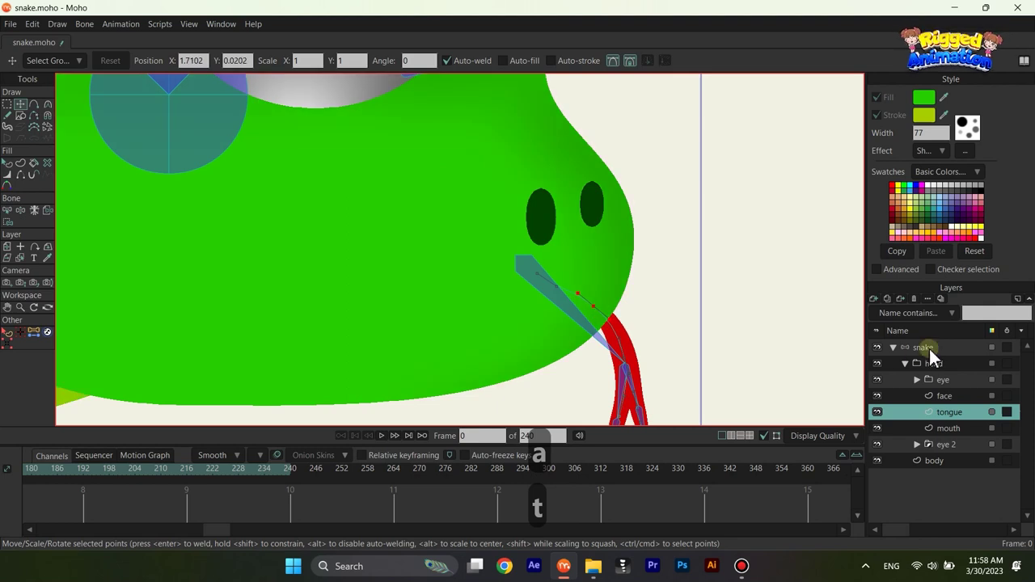
pyautogui.click(927, 348)
# Step: Replace the long snout-to-fork bone with two shorter bones that meet where the tongue leaves the mouth
pyautogui.press('BackSpace')
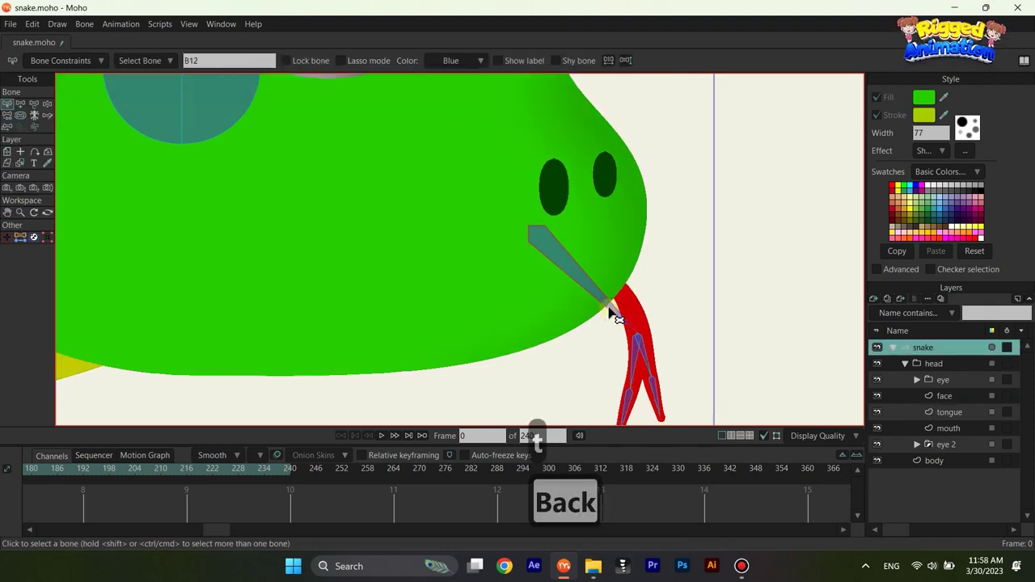
pyautogui.press('a')
pyautogui.moveTo(547, 234); pyautogui.dragTo(616, 280)
pyautogui.press('s')
pyautogui.moveTo(638, 333); pyautogui.dragTo(603, 307)
# Step: Select all the snout and tongue bones and reduce their bone strength
pyautogui.scroll(-4, 697, 276)
pyautogui.press('b')
pyautogui.moveTo(745, 377); pyautogui.dragTo(575, 248)
pyautogui.press('s')
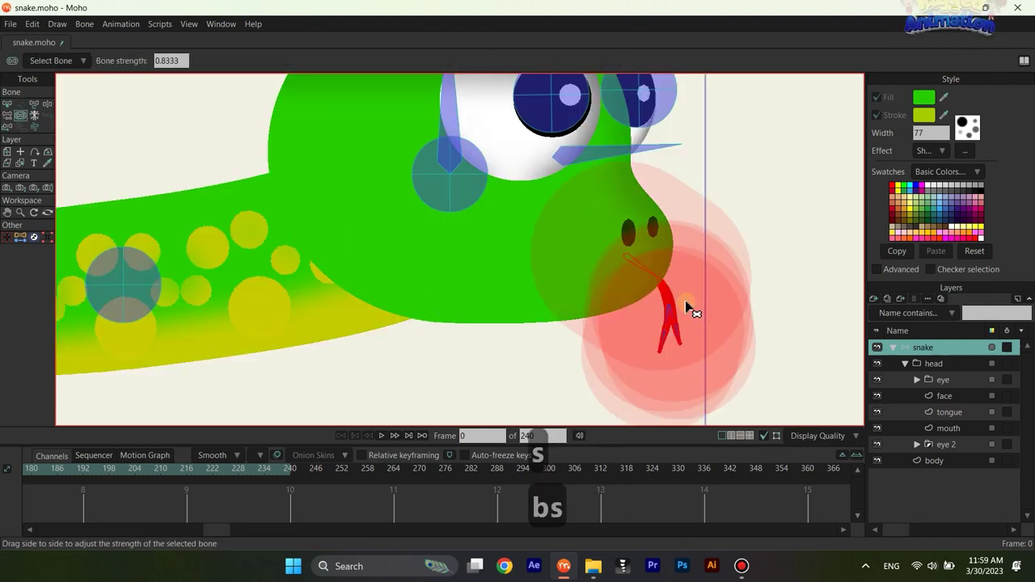
pyautogui.moveTo(687, 305); pyautogui.dragTo(643, 305)
pyautogui.scroll(4, 717, 291)
pyautogui.press('b')
pyautogui.click(703, 273)
pyautogui.scroll(4, 653, 284)
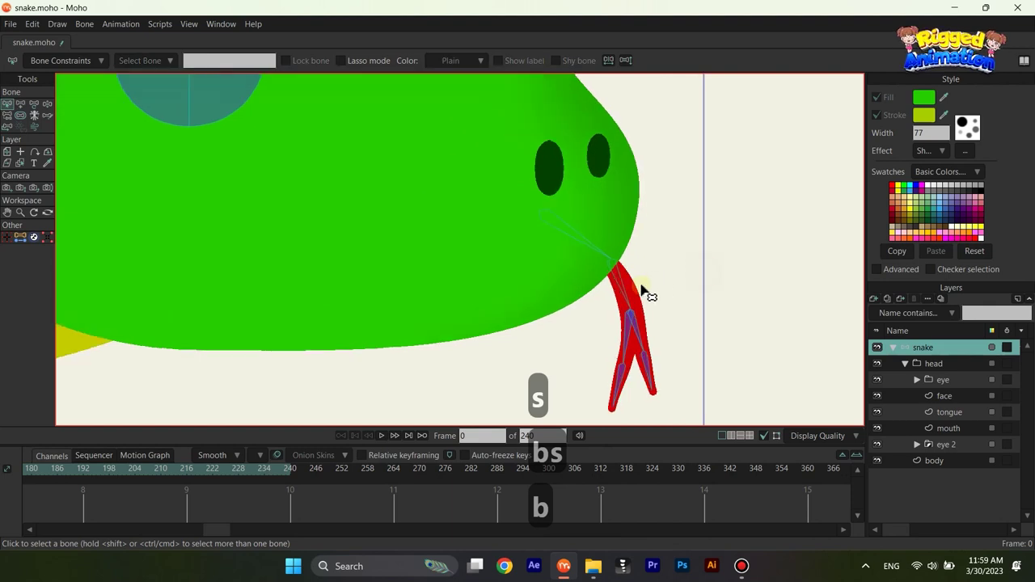
# Step: Parent the bone at the base of the tongue to the snout bone
pyautogui.keyDown('alt'); pyautogui.rightClick(636, 292); pyautogui.keyUp('alt')
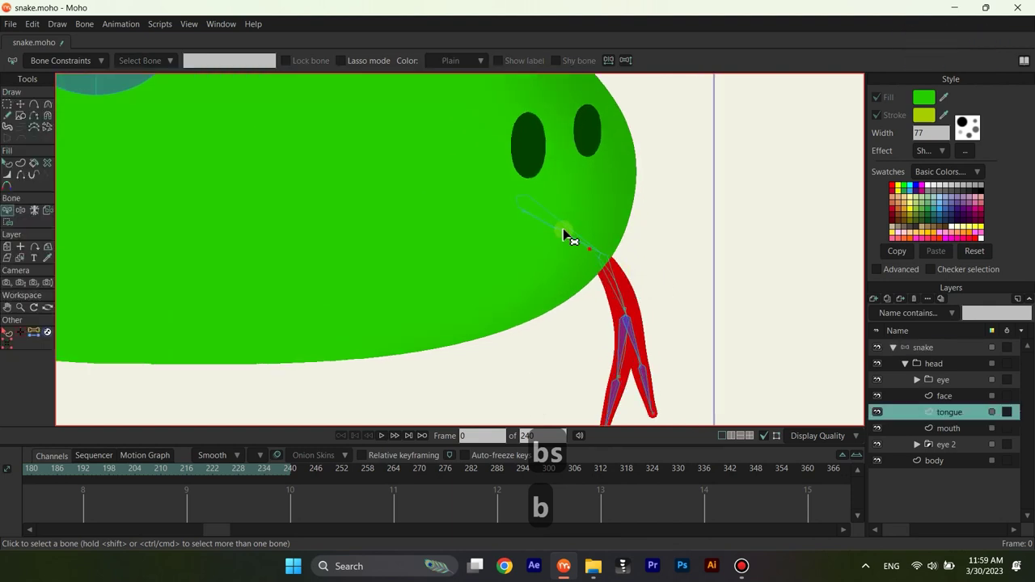
pyautogui.click(930, 347)
pyautogui.scroll(-2, 589, 224)
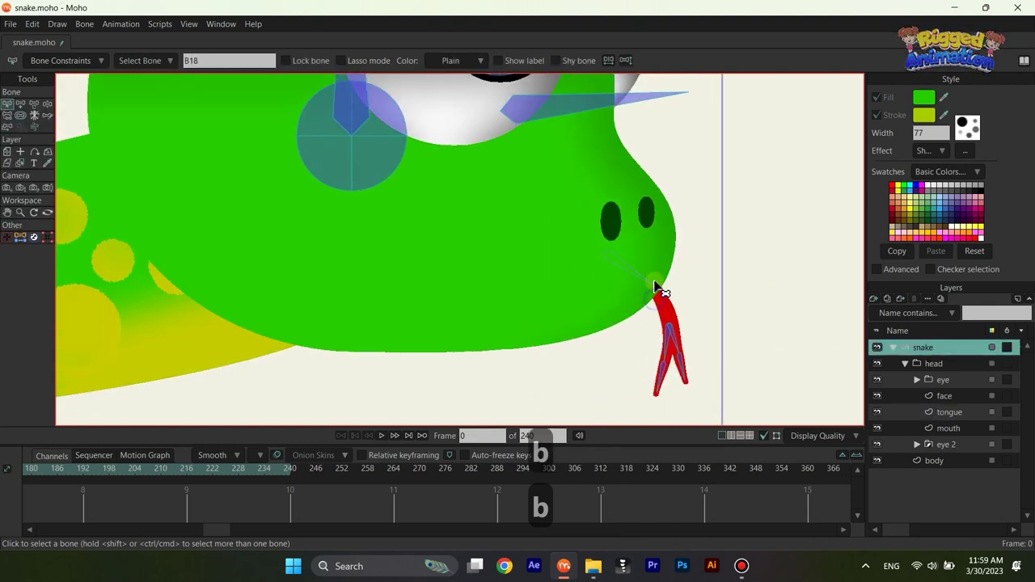
pyautogui.press('p')
pyautogui.scroll(4, 644, 274)
pyautogui.moveTo(644, 304); pyautogui.dragTo(646, 280)
# Step: Parent the upper bones of the tongue forks to the bone at the tongue's base
pyautogui.press('b')
pyautogui.click(685, 341)
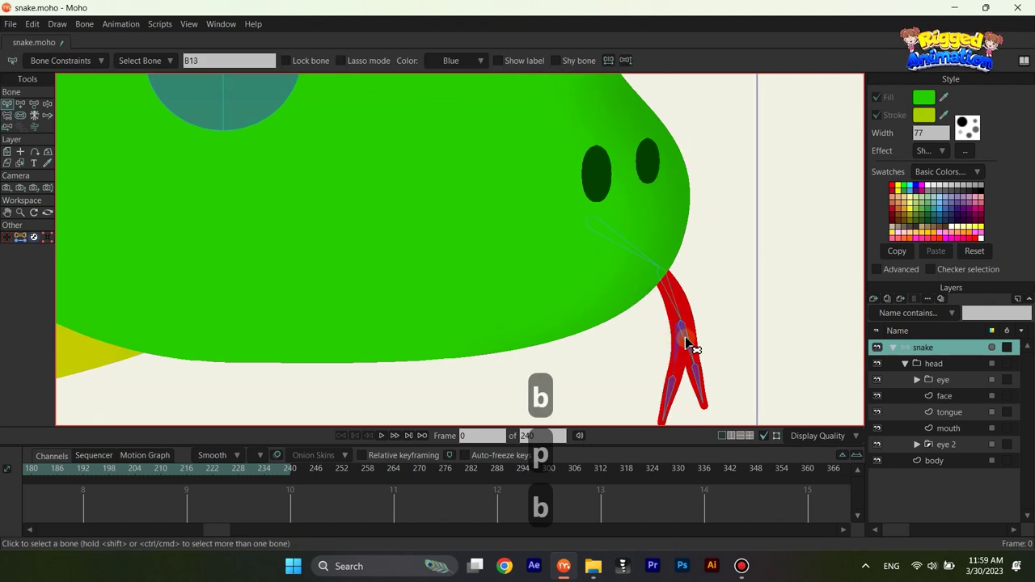
pyautogui.scroll(2, 684, 323)
pyautogui.press('p')
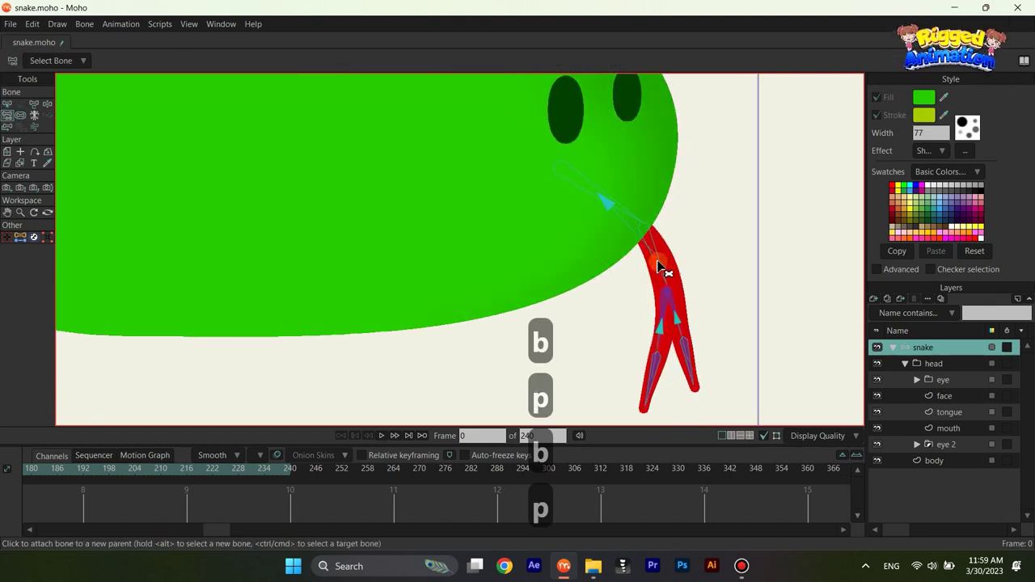
pyautogui.scroll(-2, 657, 261)
pyautogui.moveTo(657, 261); pyautogui.dragTo(687, 330)
# Step: Parent the snout bone to the upright head bone and check the parent links down the tongue
pyautogui.press('b')
pyautogui.click(649, 294)
pyautogui.scroll(-5, 643, 301)
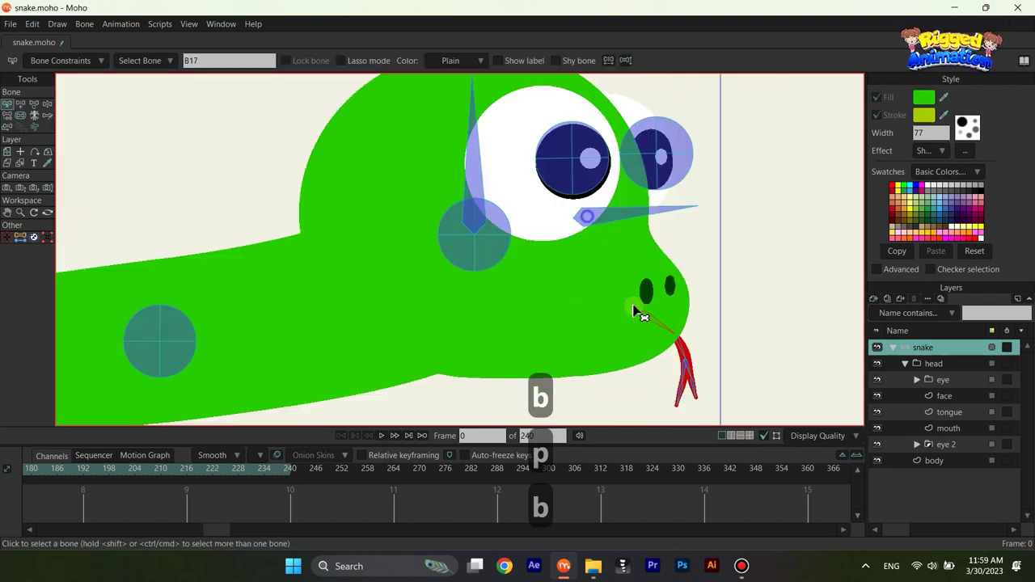
pyautogui.press('p')
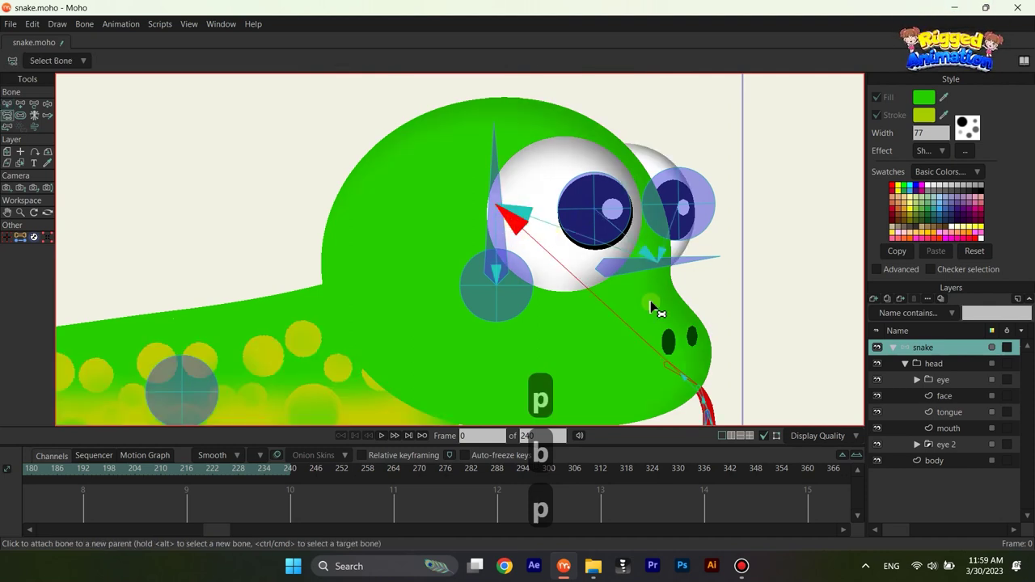
pyautogui.scroll(-2, 647, 305)
pyautogui.scroll(5, 672, 303)
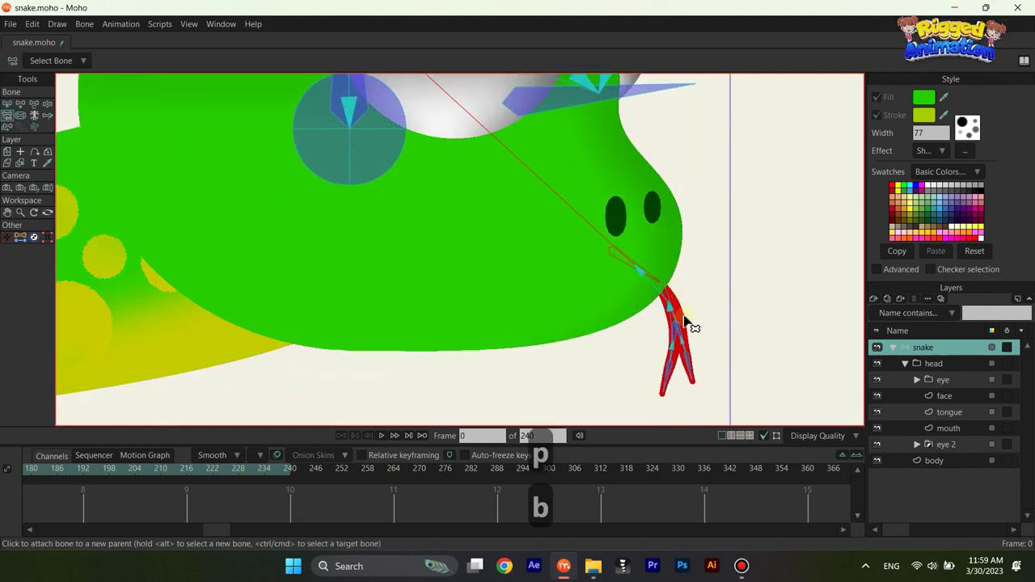
# Step: Select the snout and tongue bones and color them all Blue
pyautogui.press('b')
pyautogui.moveTo(721, 383); pyautogui.dragTo(597, 232)
pyautogui.click(453, 61)
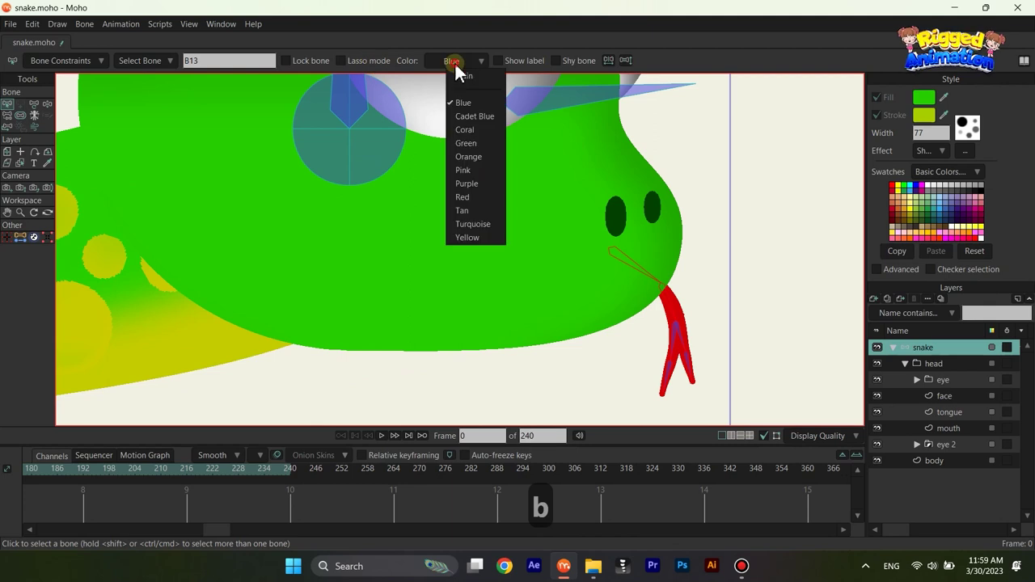
pyautogui.click(756, 295)
pyautogui.scroll(-2, 735, 278)
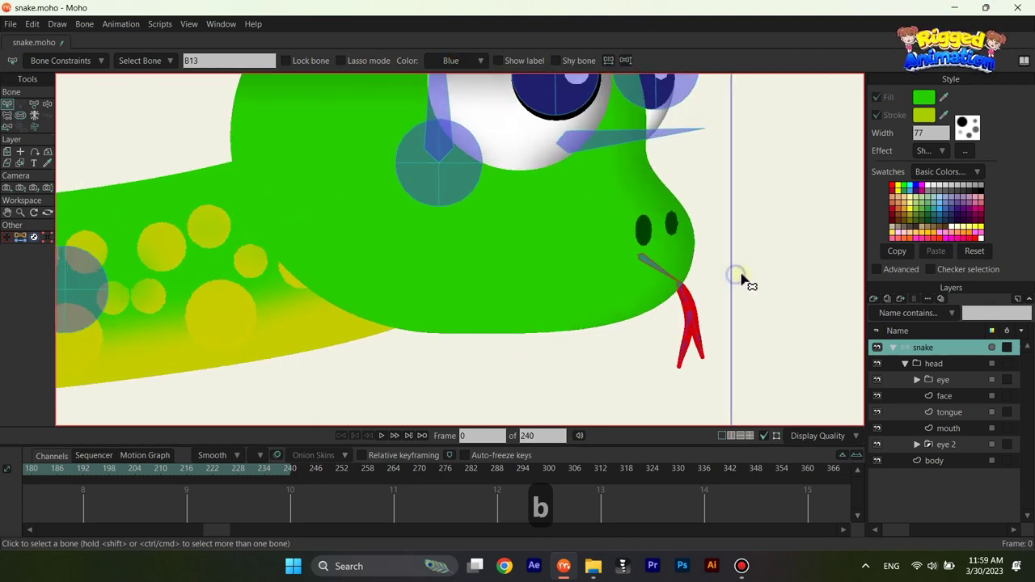
# Step: Bring the timeline back to its start, check the rig at frame 12 and return to frame 0
pyautogui.scroll(-10, 736, 275)
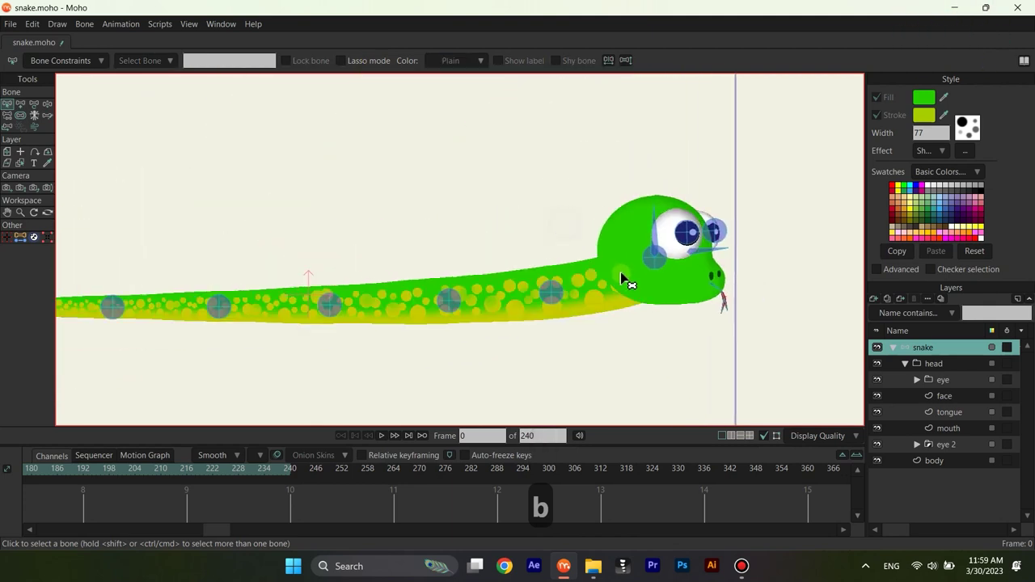
pyautogui.moveTo(220, 534); pyautogui.dragTo(49, 534)
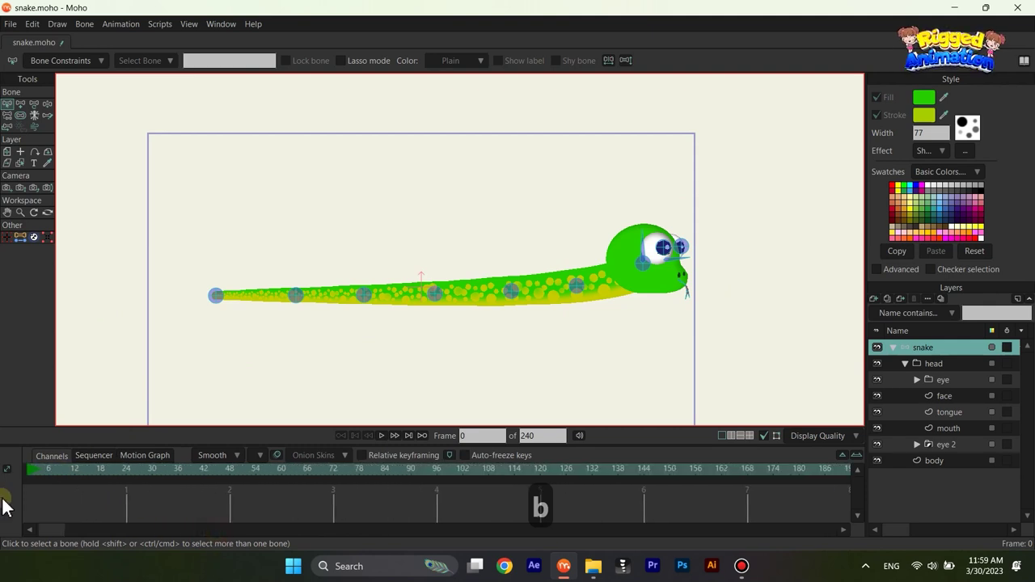
pyautogui.click(79, 469)
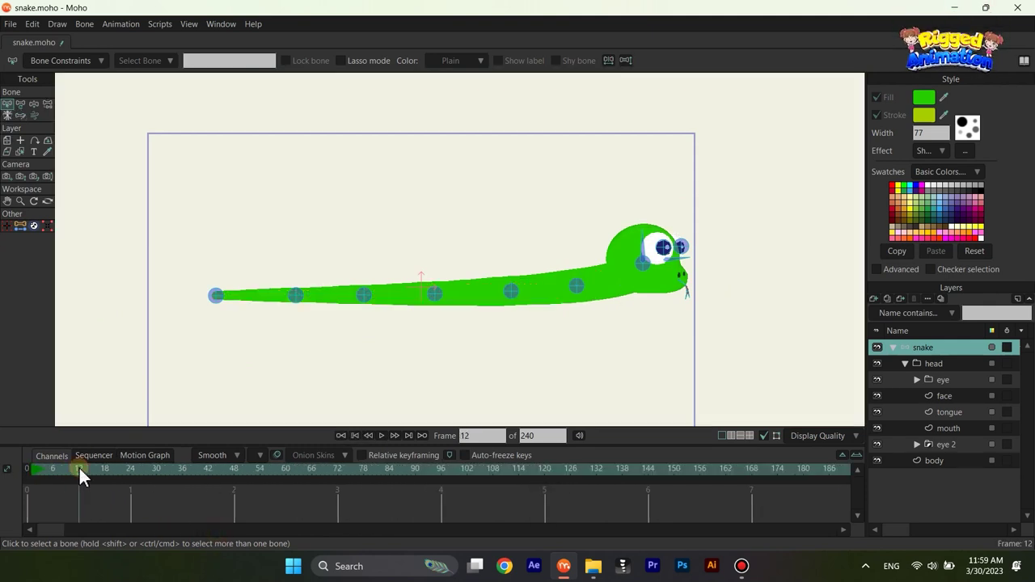
pyautogui.moveTo(79, 469); pyautogui.dragTo(3, 470)
# Step: Bind the tail-end point of the body layer to the pin bone at the tail tip
pyautogui.moveTo(253, 358); pyautogui.dragTo(328, 324)
pyautogui.scroll(3, 332, 297)
pyautogui.keyDown('alt'); pyautogui.rightClick(299, 230); pyautogui.keyUp('alt')
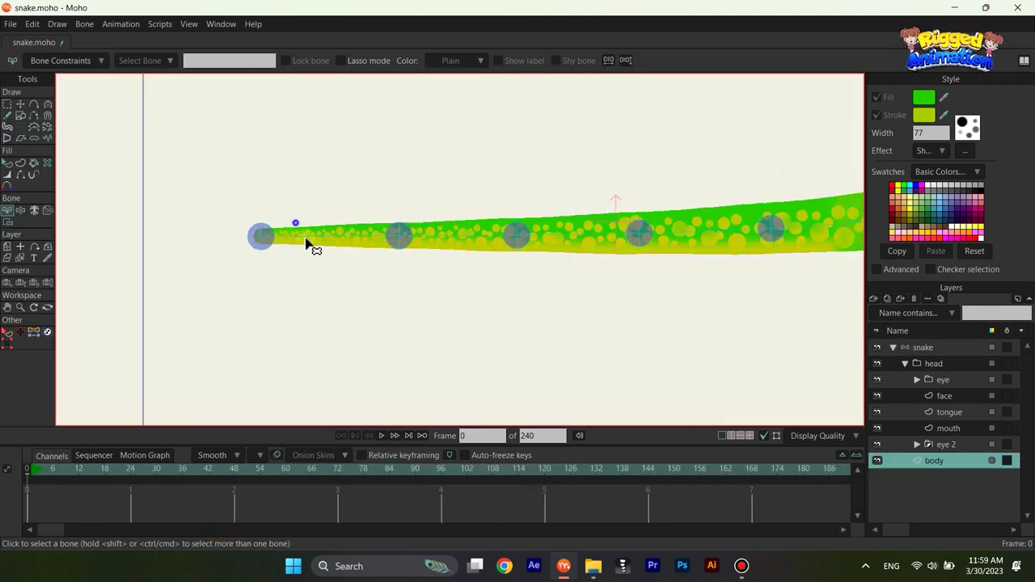
pyautogui.moveTo(251, 241); pyautogui.dragTo(280, 299)
pyautogui.press('b')
pyautogui.click(291, 297)
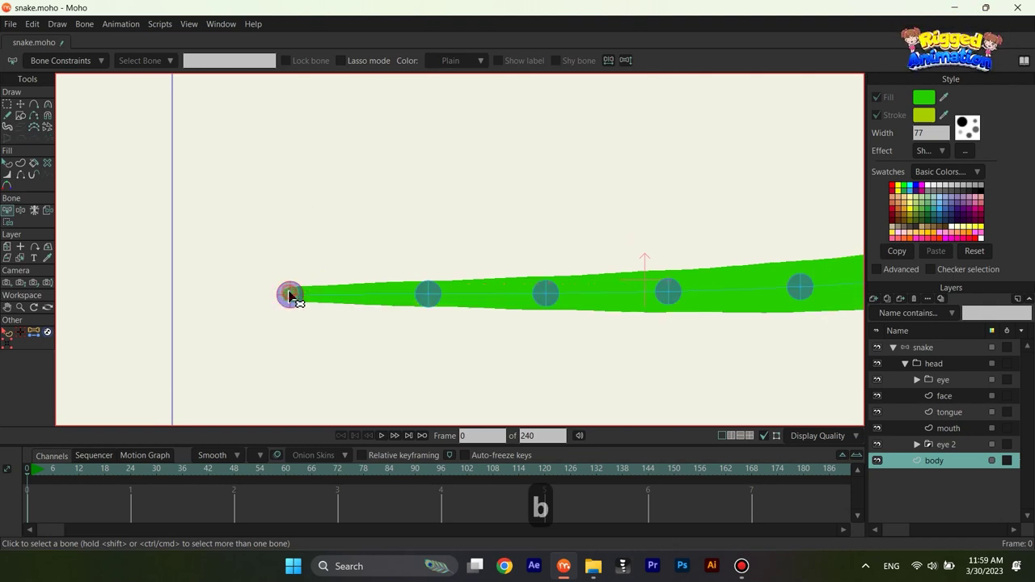
pyautogui.press('i')
pyautogui.moveTo(313, 329); pyautogui.dragTo(315, 334)
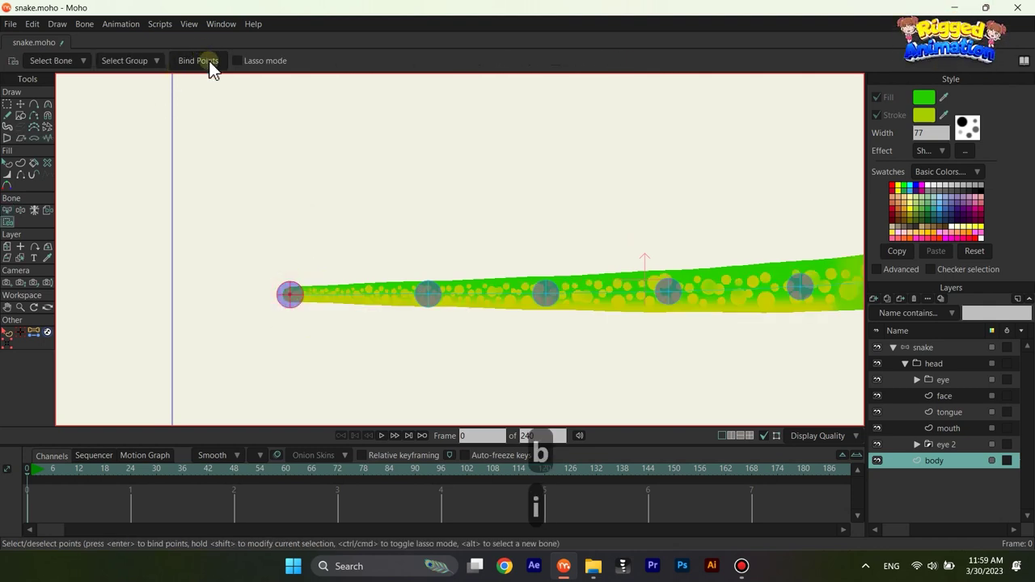
pyautogui.click(210, 63)
# Step: Bind the body point at the second pin bone from the tail to that bone
pyautogui.moveTo(323, 240); pyautogui.dragTo(277, 240)
pyautogui.scroll(2, 347, 257)
pyautogui.press('b')
pyautogui.click(400, 305)
pyautogui.moveTo(394, 276); pyautogui.dragTo(386, 260)
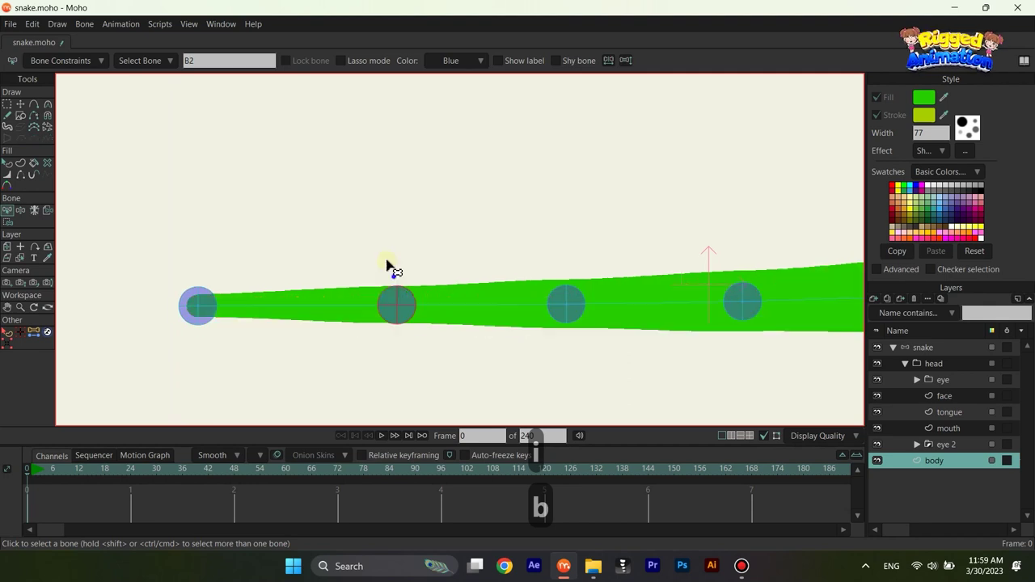
pyautogui.press('i')
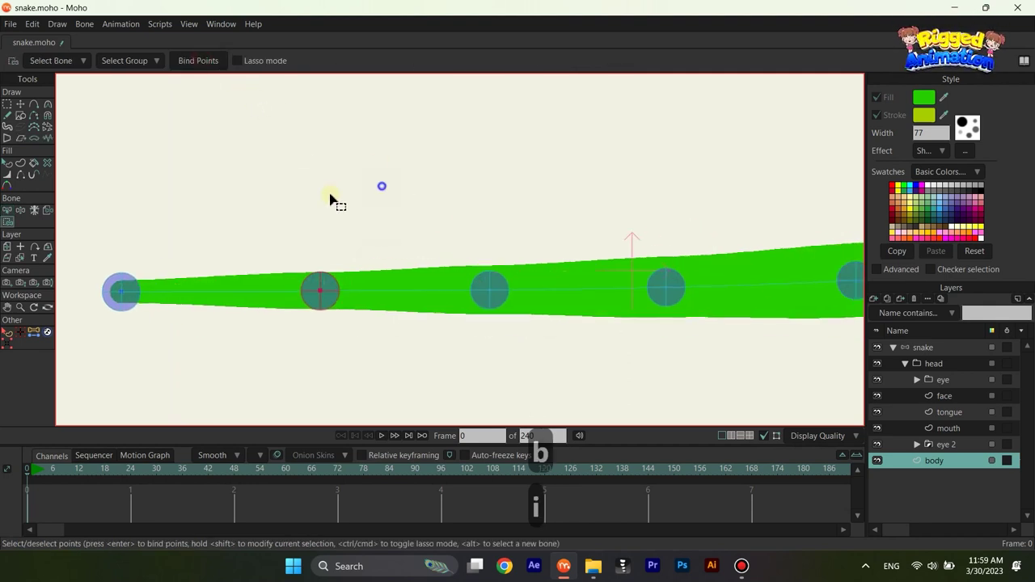
# Step: Bind the body points at the third and fourth pin bones from the tail to their respective bones
pyautogui.press('b')
pyautogui.click(493, 286)
pyautogui.press('i')
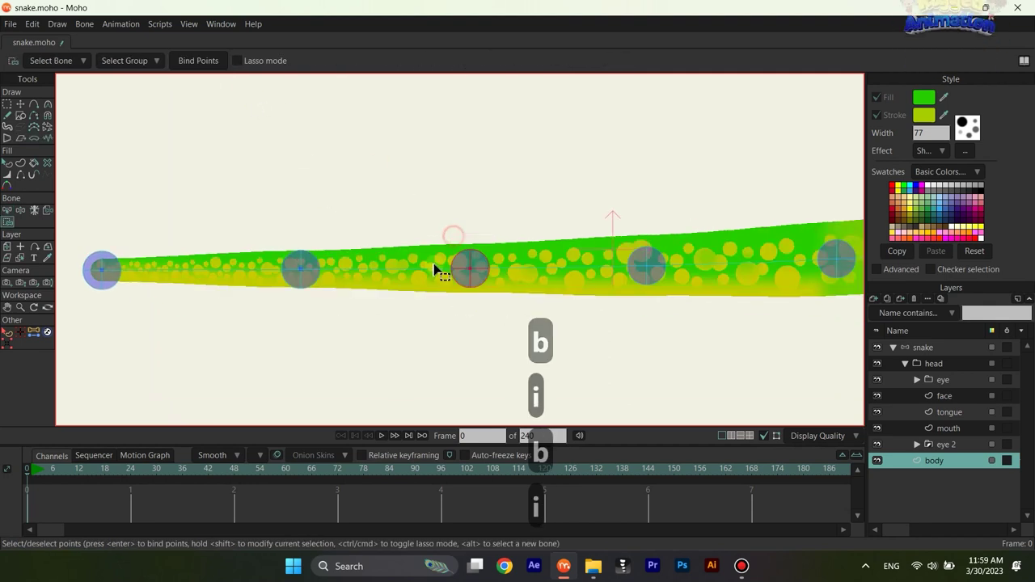
pyautogui.click(453, 150)
pyautogui.press('b')
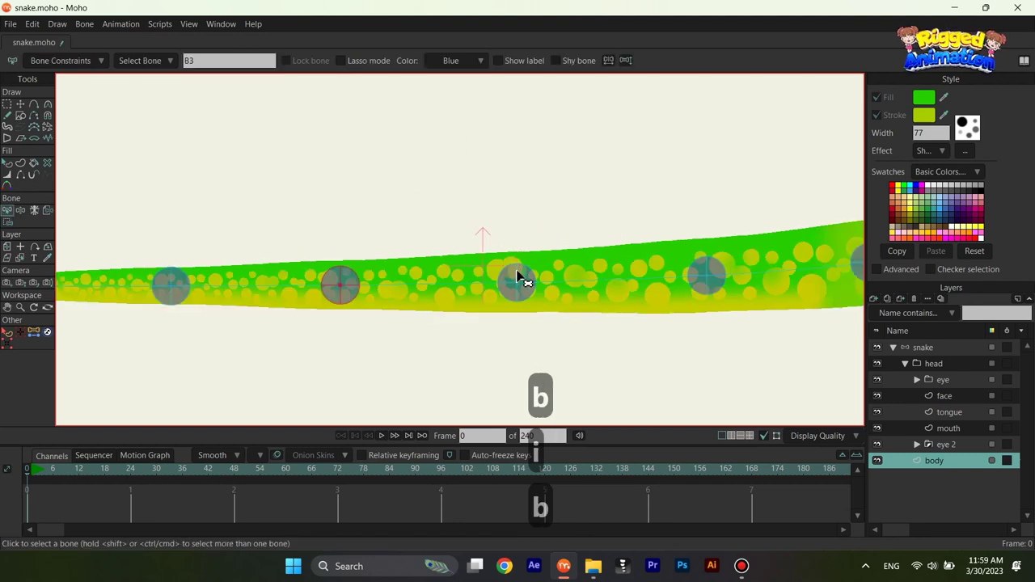
pyautogui.click(518, 281)
pyautogui.press('i')
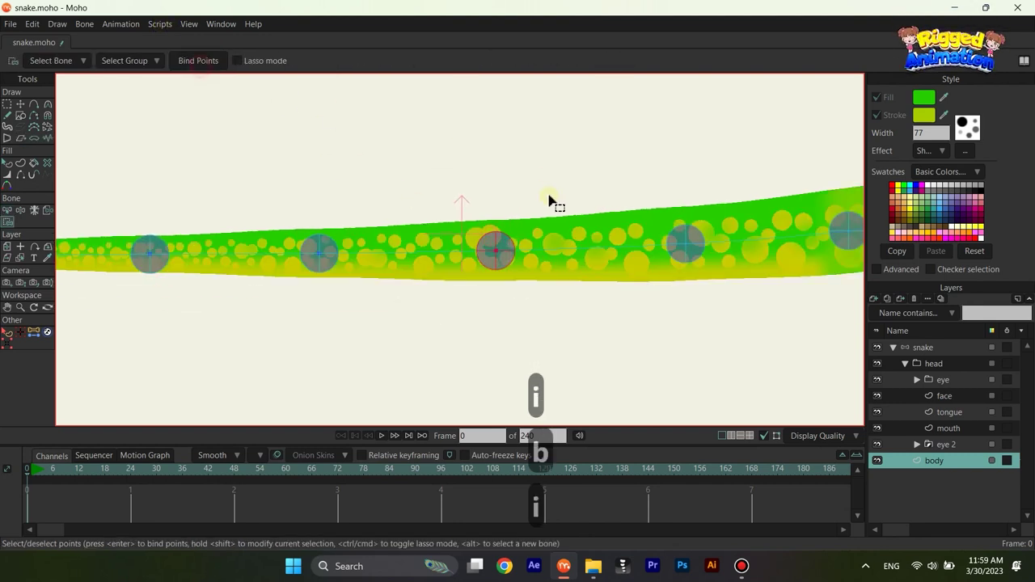
# Step: Bind the body points at the fifth and sixth pin bones from the tail to their respective bones
pyautogui.press('b')
pyautogui.click(589, 240)
pyautogui.press('i')
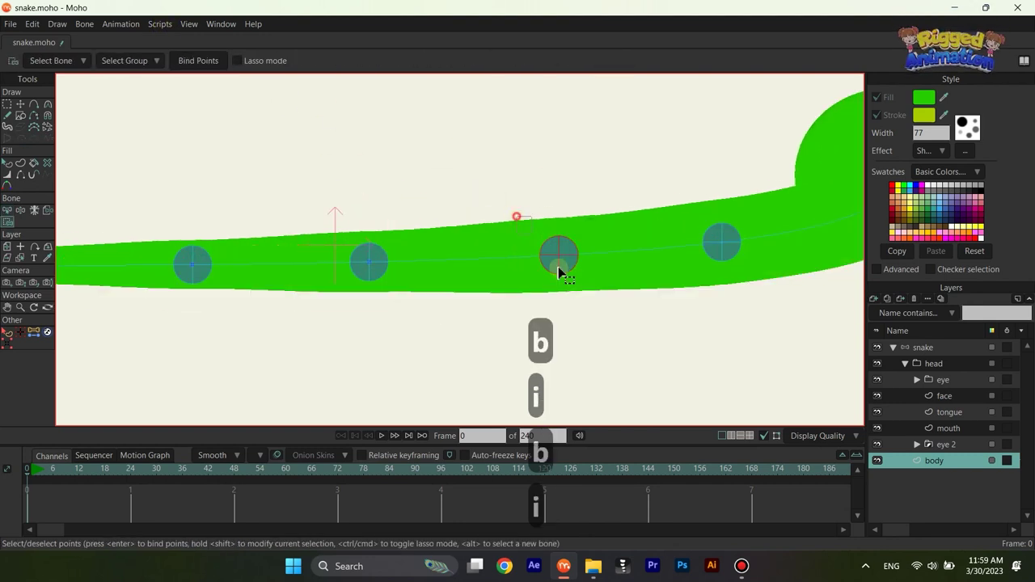
pyautogui.press('b')
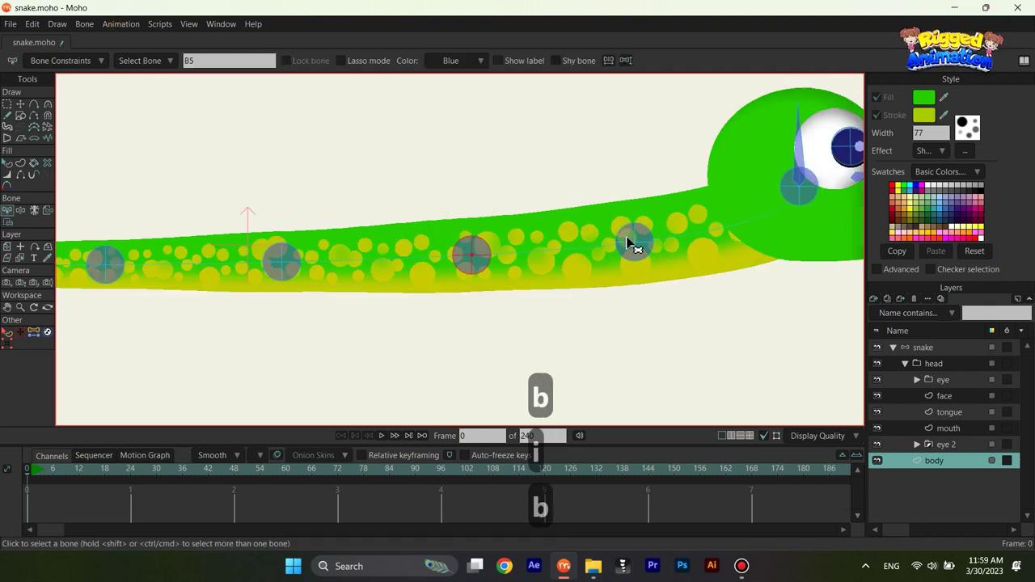
pyautogui.click(635, 239)
pyautogui.press('i')
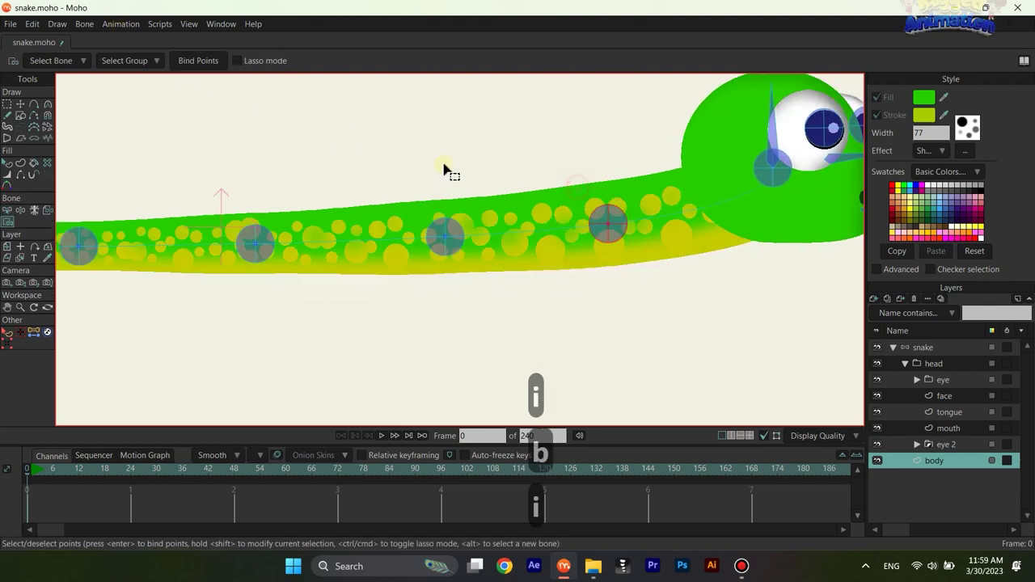
pyautogui.click(194, 63)
# Step: Bind the body point inside the head to the pin bone at the head's base
pyautogui.moveTo(571, 197); pyautogui.dragTo(466, 224)
pyautogui.moveTo(615, 235); pyautogui.dragTo(583, 227)
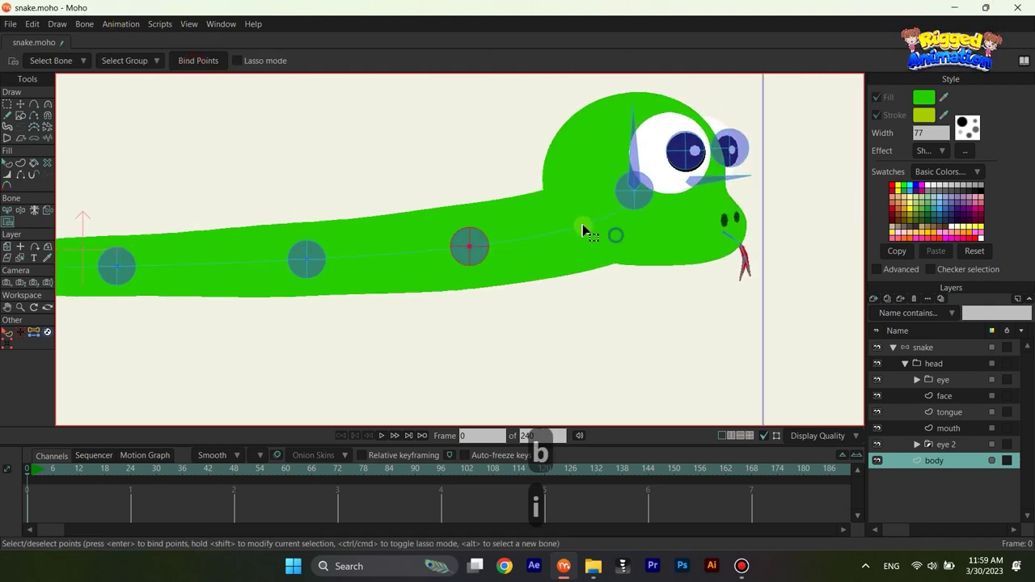
pyautogui.click(637, 206)
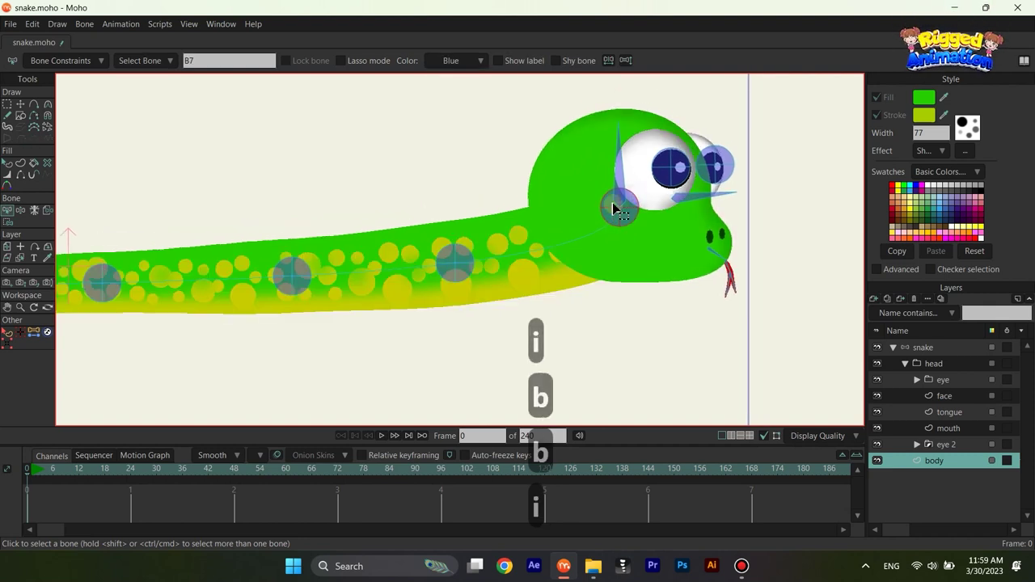
pyautogui.press('i')
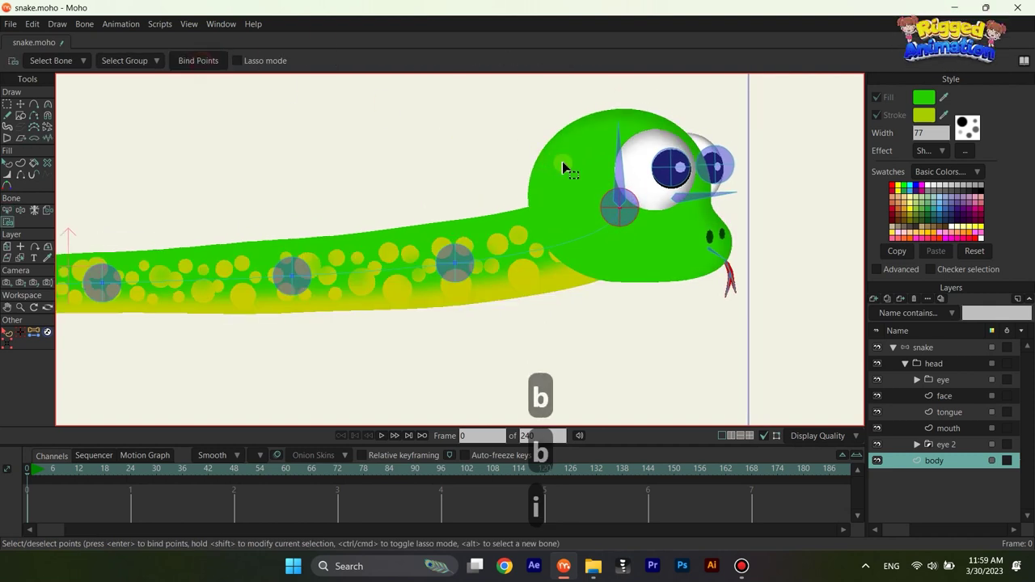
# Step: Select the face layer and bind all its points to the upright head bone
pyautogui.rightClick(570, 169)
pyautogui.moveTo(581, 173); pyautogui.dragTo(539, 189)
pyautogui.press('b')
pyautogui.click(578, 179)
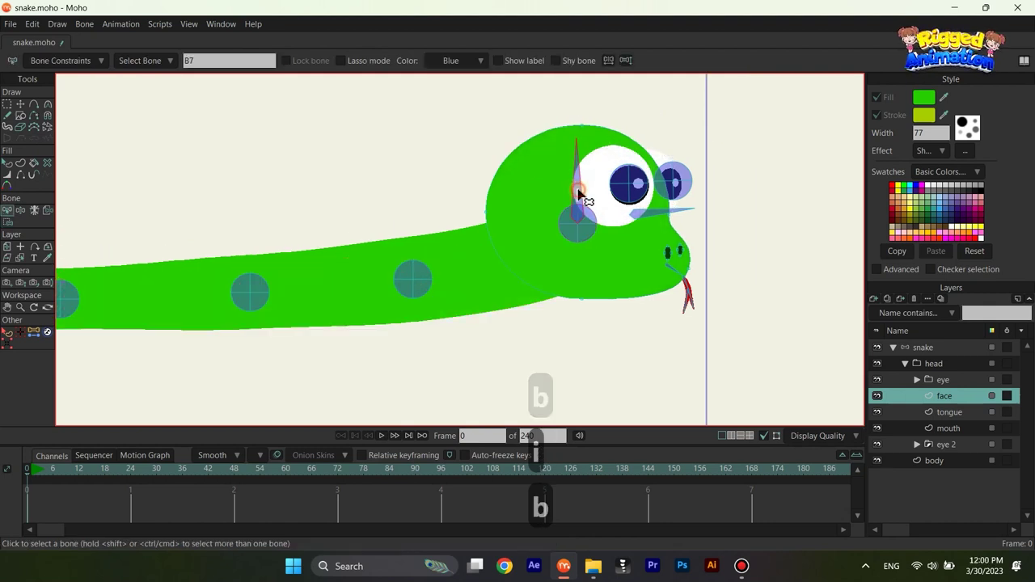
pyautogui.press('i')
pyautogui.moveTo(478, 109); pyautogui.dragTo(774, 347)
# Step: Select the tongue layer and bind its points inside the mouth to the snout bone
pyautogui.scroll(5, 594, 232)
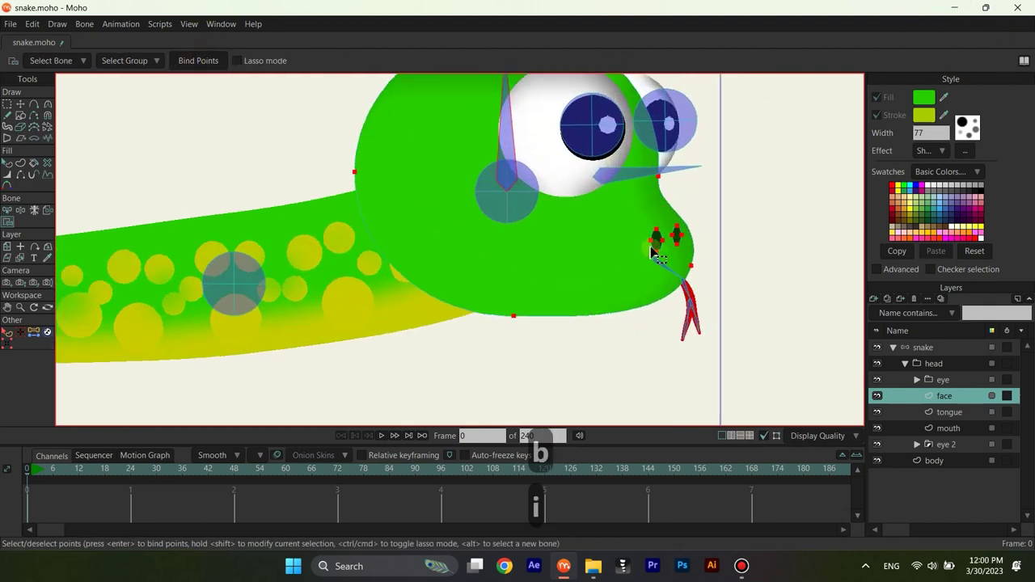
pyautogui.scroll(1, 594, 232)
pyautogui.press('b')
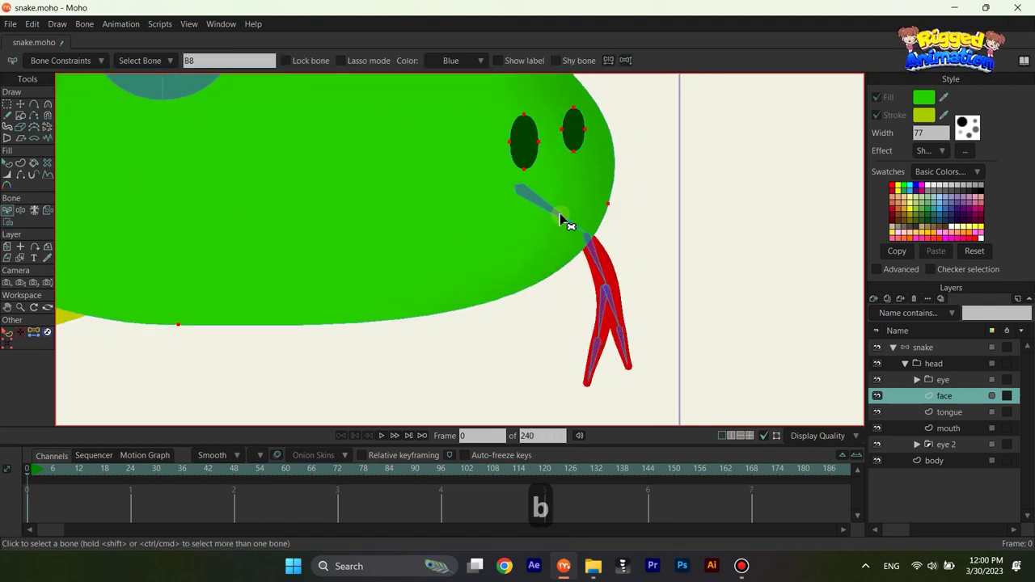
pyautogui.click(593, 241)
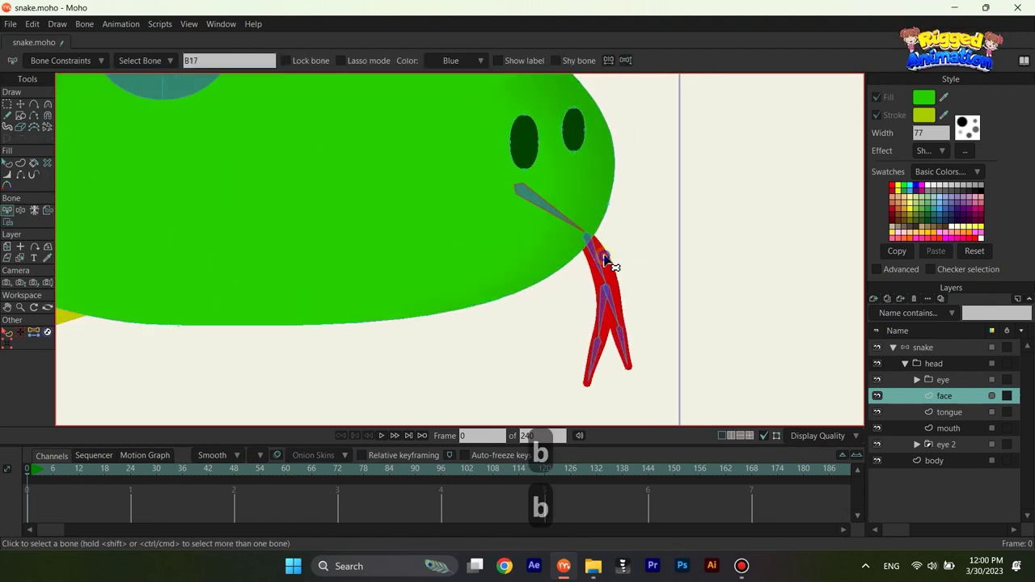
pyautogui.keyDown('alt'); pyautogui.rightClick(604, 259); pyautogui.keyUp('alt')
pyautogui.moveTo(563, 212); pyautogui.dragTo(565, 224)
pyautogui.press('i')
pyautogui.moveTo(494, 163)
pyautogui.mouseDown()
pyautogui.moveTo(602, 280)
pyautogui.moveTo(594, 278)
pyautogui.mouseUp()
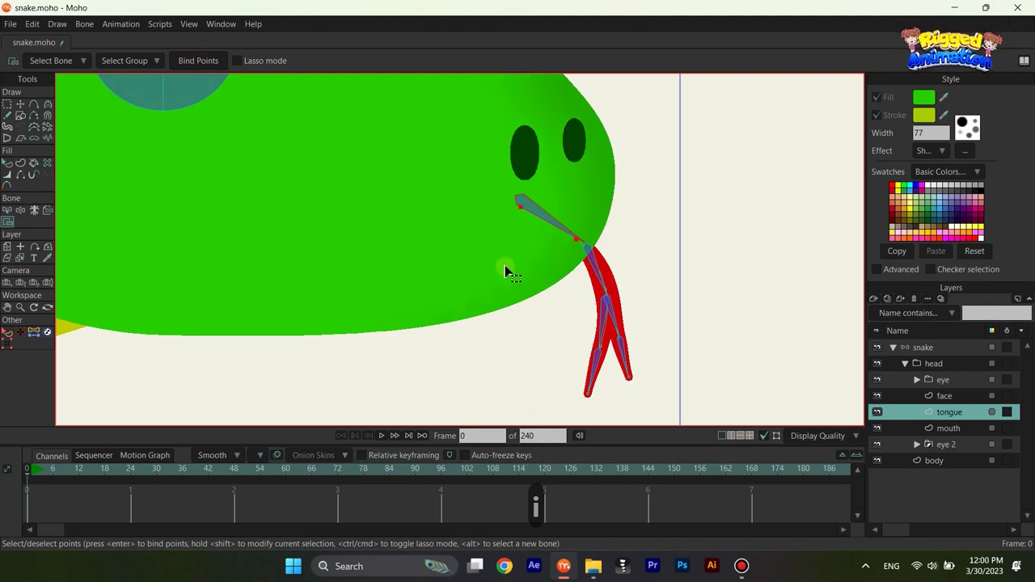
# Step: Bind the tongue point just above the fork to the tongue's base bone
pyautogui.scroll(1, 558, 219)
pyautogui.press('b')
pyautogui.scroll(-1, 611, 215)
pyautogui.press('i')
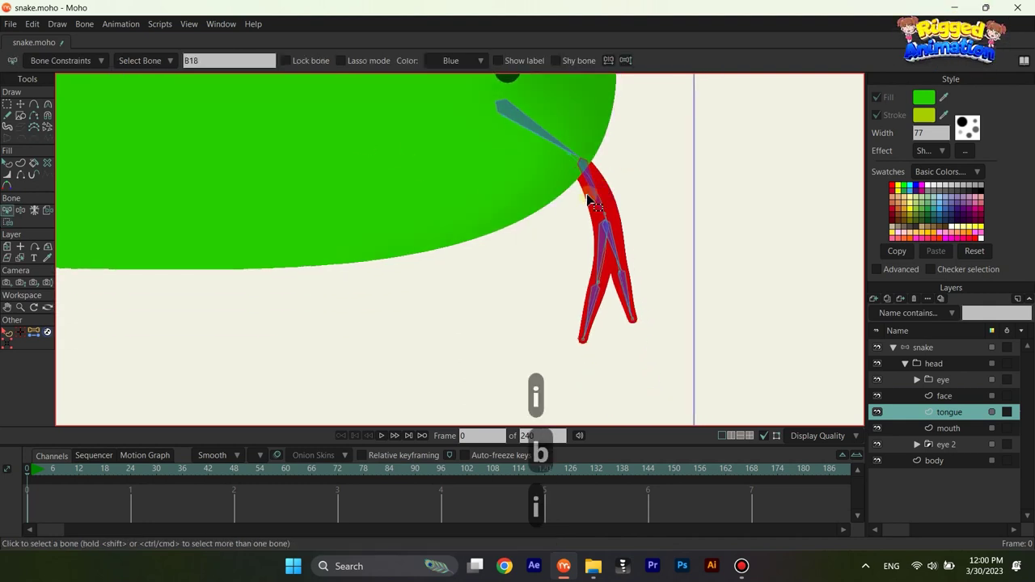
pyautogui.scroll(4, 585, 234)
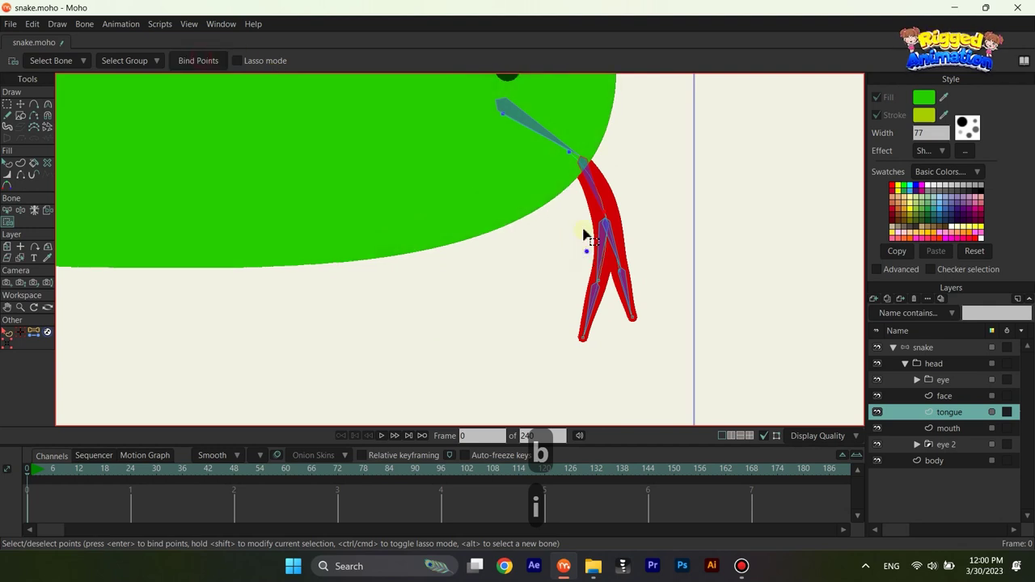
# Step: Bind the points of the tongue's left prong to its upper and lower bones
pyautogui.press('b')
pyautogui.scroll(1, 558, 235)
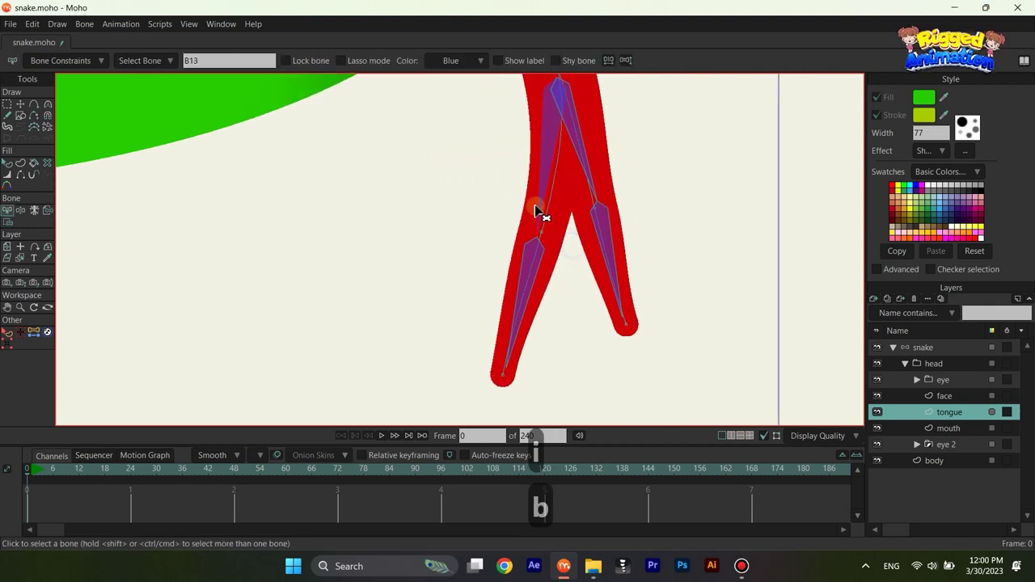
pyautogui.press('i')
pyautogui.scroll(-1, 453, 194)
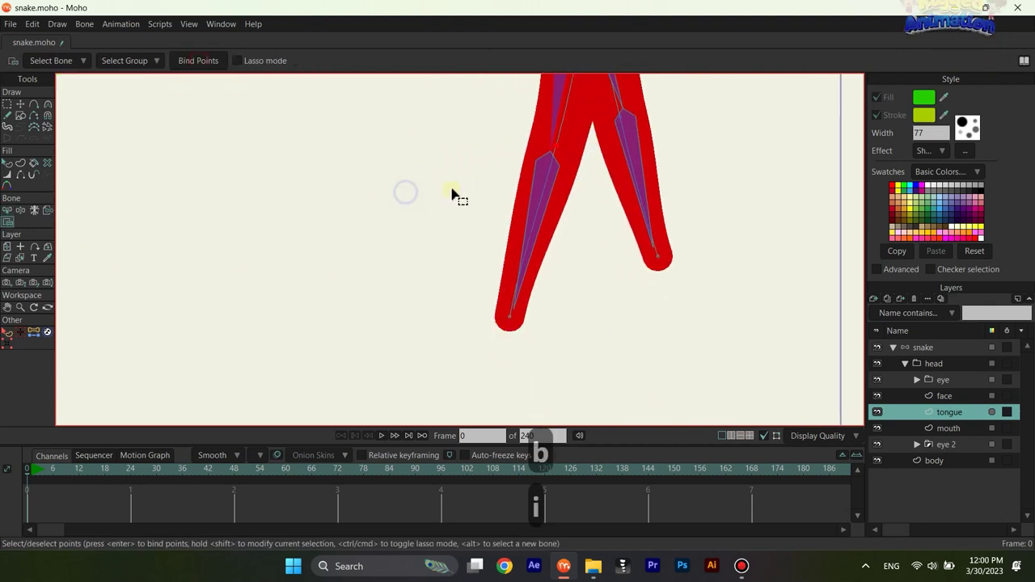
pyautogui.press('b')
pyautogui.press('i')
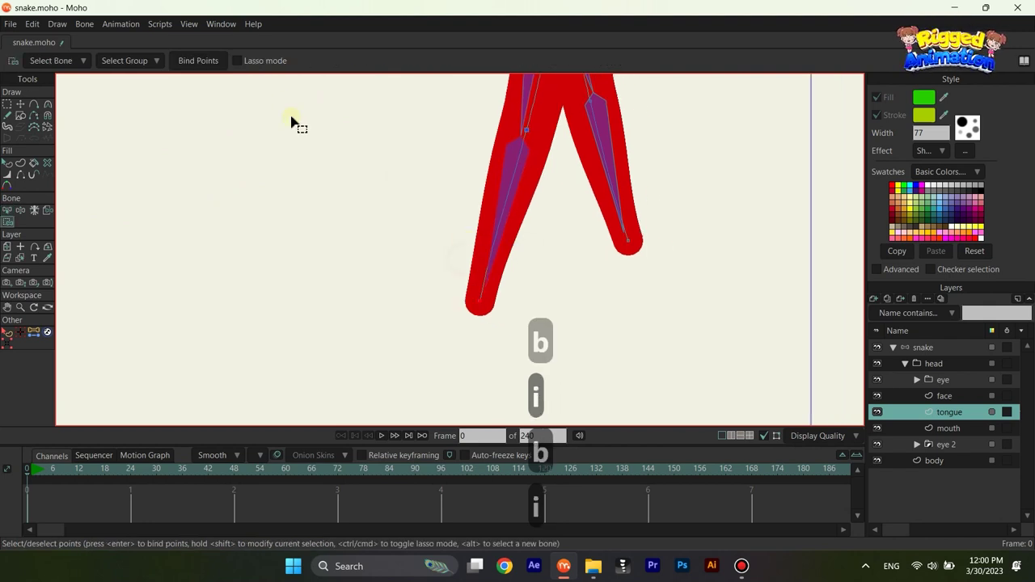
# Step: Bind the tip point of the tongue's right prong to that prong's lower bone
pyautogui.scroll(2, 455, 307)
pyautogui.press('b')
pyautogui.click(607, 283)
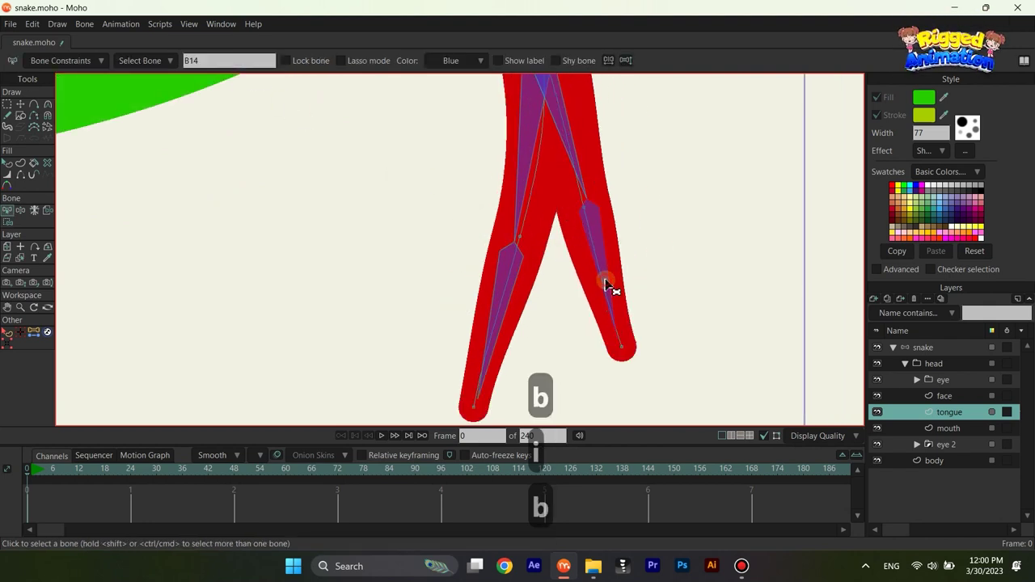
pyautogui.moveTo(617, 286); pyautogui.dragTo(635, 386)
pyautogui.press('i')
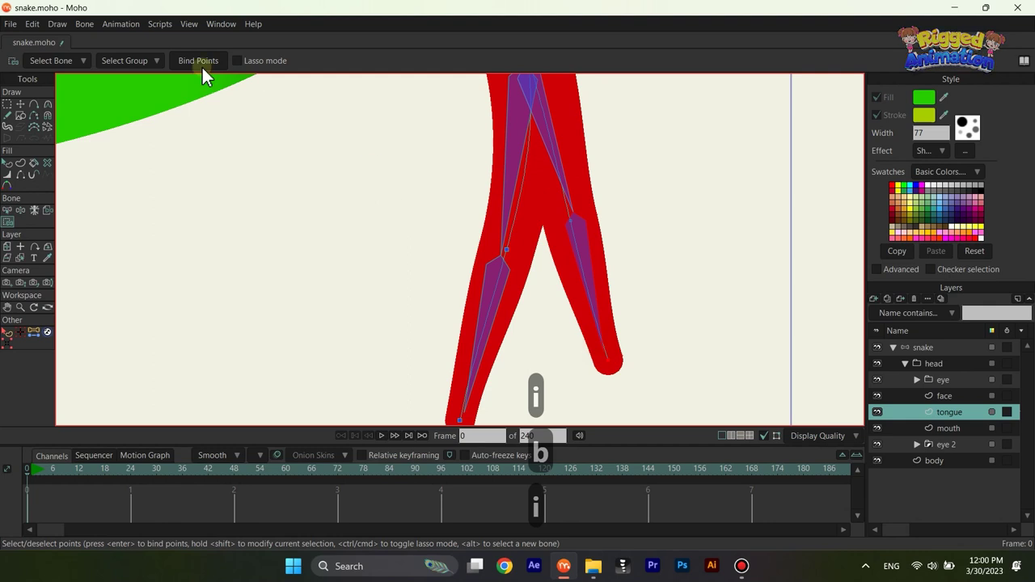
# Step: Bind the middle point of the tongue's right prong to that prong's upper bone
pyautogui.scroll(1, 550, 287)
pyautogui.press('b')
pyautogui.scroll(1, 585, 250)
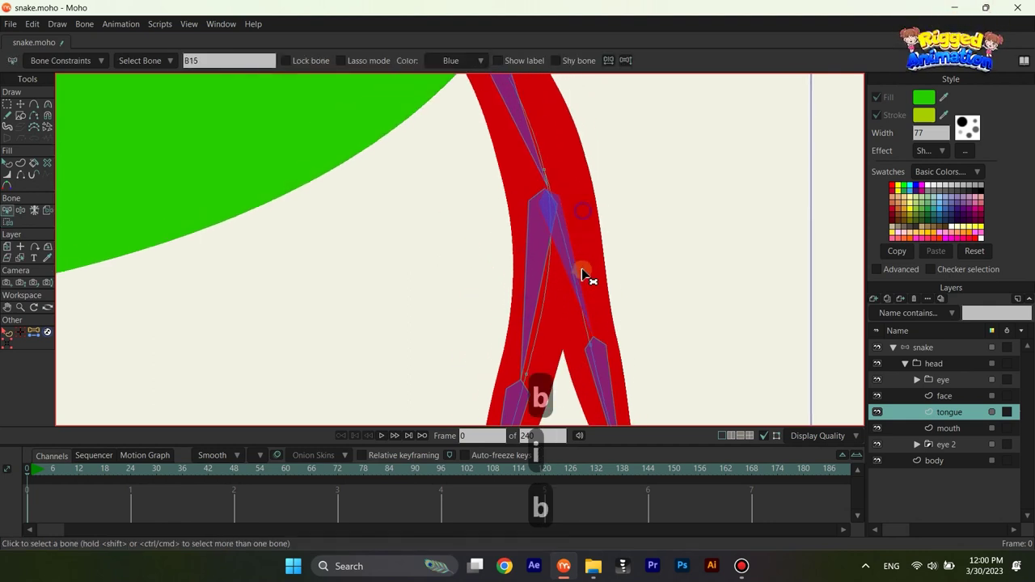
pyautogui.press('i')
pyautogui.click(211, 62)
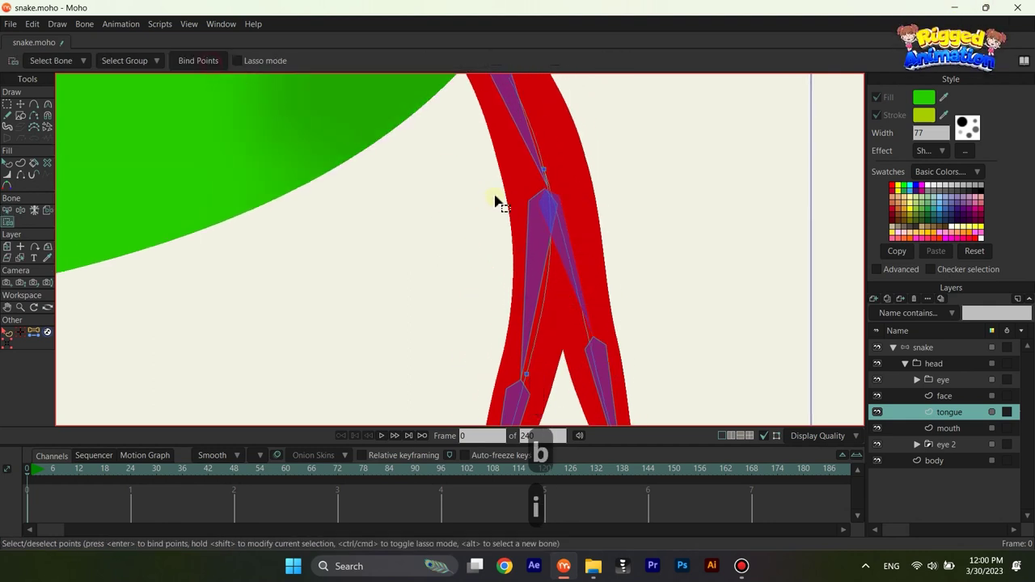
# Step: Select the mask layer of the front eye and bind all its points to the upright head bone
pyautogui.scroll(-8, 492, 197)
pyautogui.moveTo(474, 150); pyautogui.dragTo(541, 227)
pyautogui.scroll(-2, 541, 227)
pyautogui.moveTo(518, 190); pyautogui.dragTo(524, 231)
pyautogui.scroll(3, 525, 212)
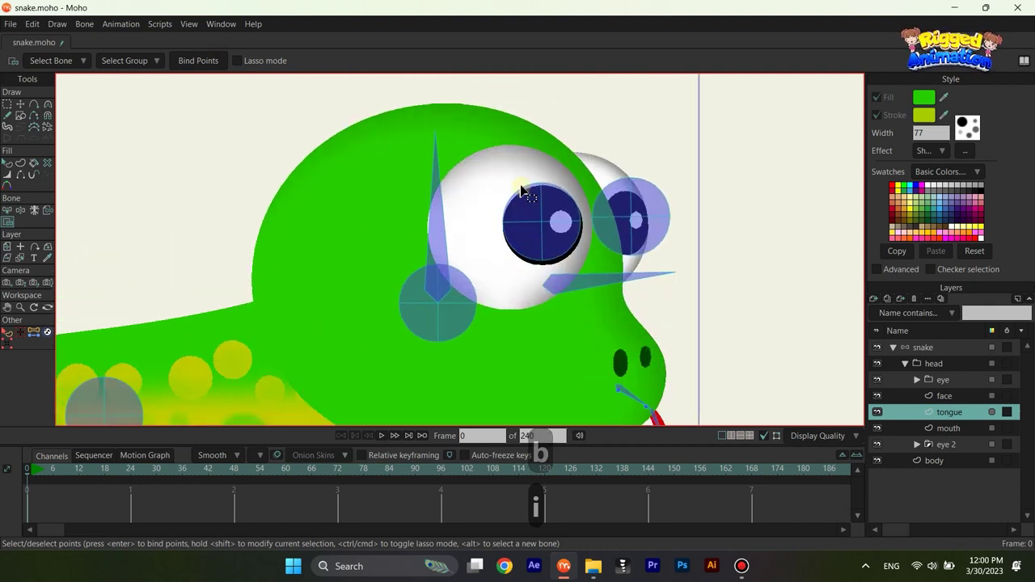
pyautogui.keyDown('ctrl'); pyautogui.rightClick(522, 193); pyautogui.keyUp('ctrl')
pyautogui.press('b')
pyautogui.click(437, 167)
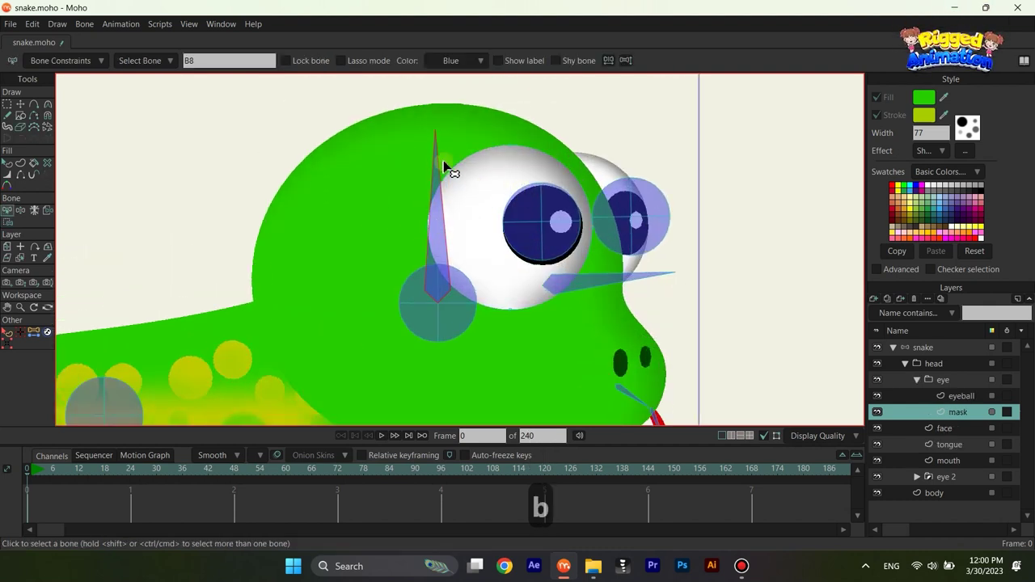
pyautogui.moveTo(450, 143); pyautogui.dragTo(450, 175)
pyautogui.press('i')
pyautogui.moveTo(387, 144); pyautogui.dragTo(610, 383)
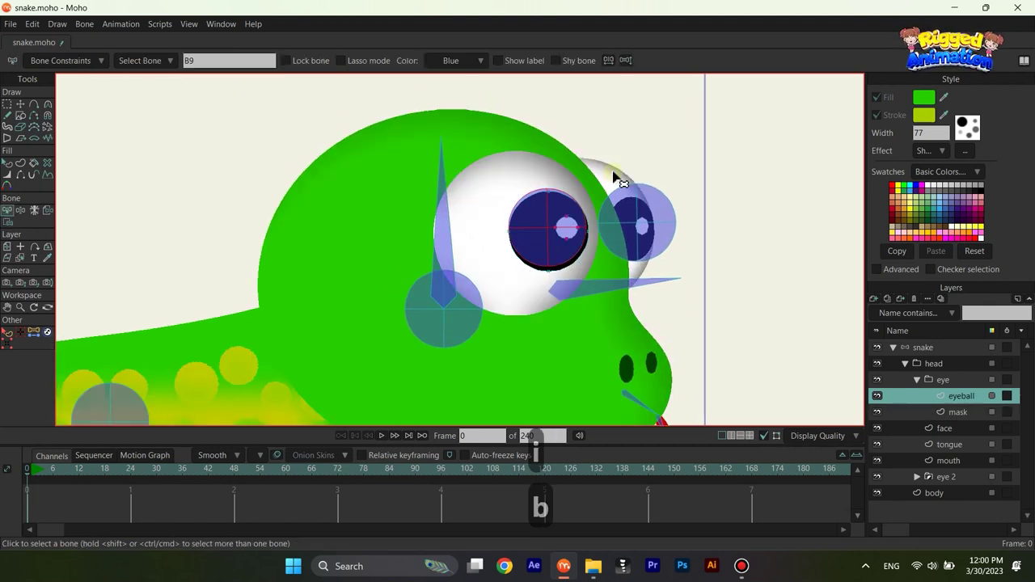
# Step: Select the mask layer in the eye 2 group and bind its points to the upright head bone
pyautogui.keyDown('ctrl'); pyautogui.rightClick(613, 172); pyautogui.keyUp('ctrl')
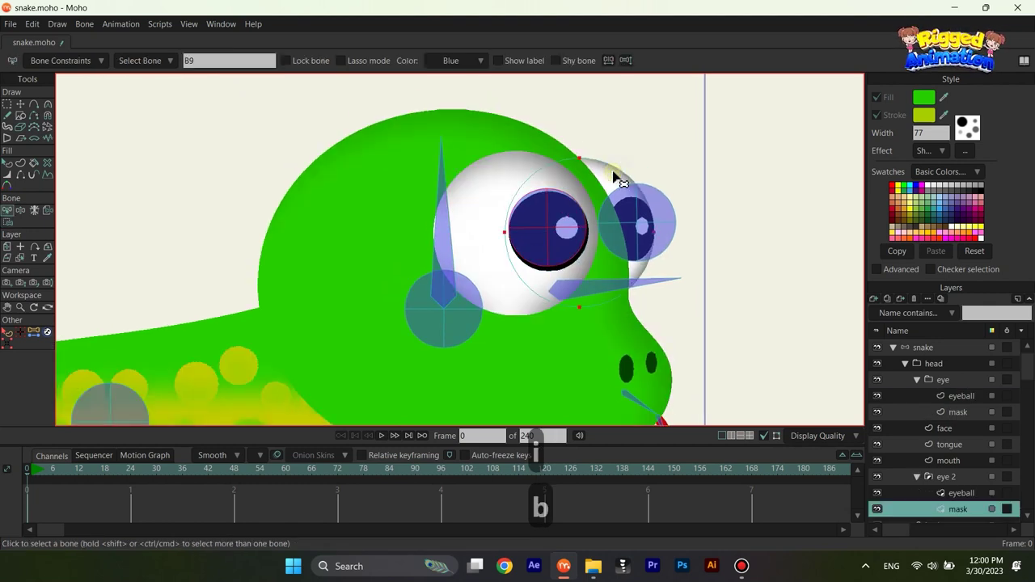
pyautogui.press('b')
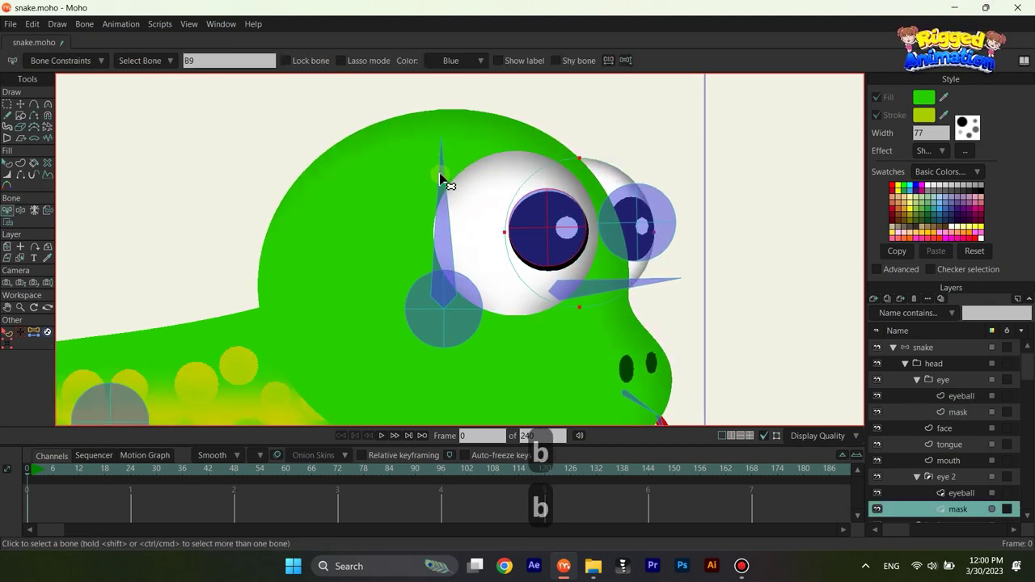
pyautogui.press('i')
pyautogui.moveTo(783, 403); pyautogui.dragTo(788, 408)
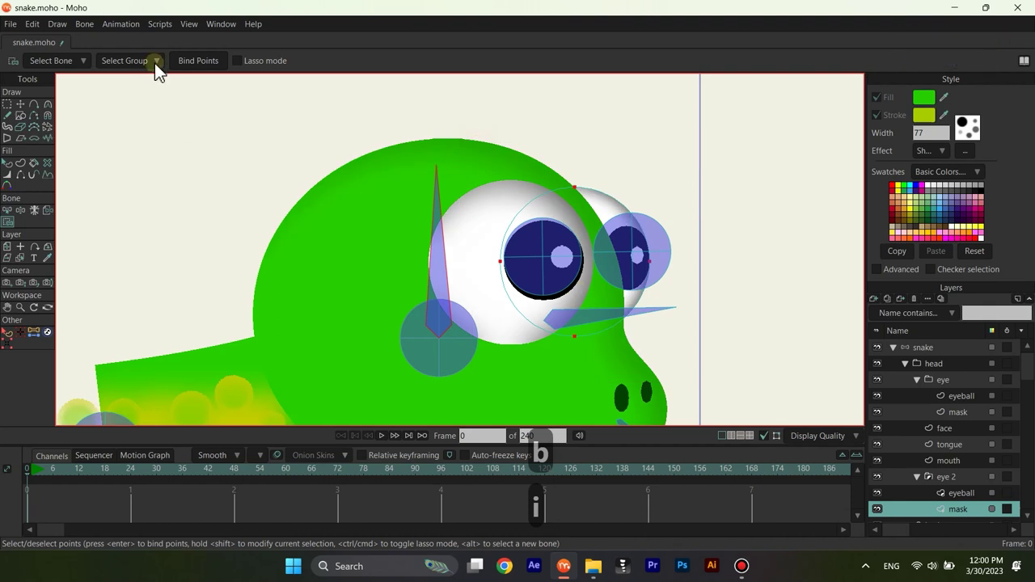
pyautogui.click(198, 62)
pyautogui.moveTo(508, 212); pyautogui.dragTo(476, 169)
# Step: Select the front eye's eyeball layer and try binding its points to the pointed bone below the eyes
pyautogui.press('b')
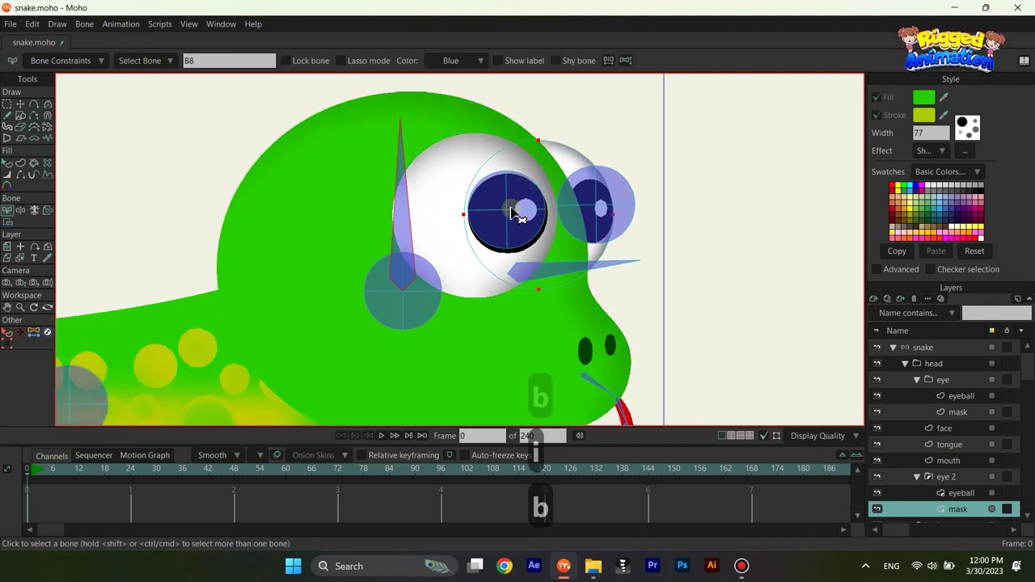
pyautogui.keyDown('alt'); pyautogui.rightClick(516, 216); pyautogui.keyUp('alt')
pyautogui.press('b')
pyautogui.click(560, 261)
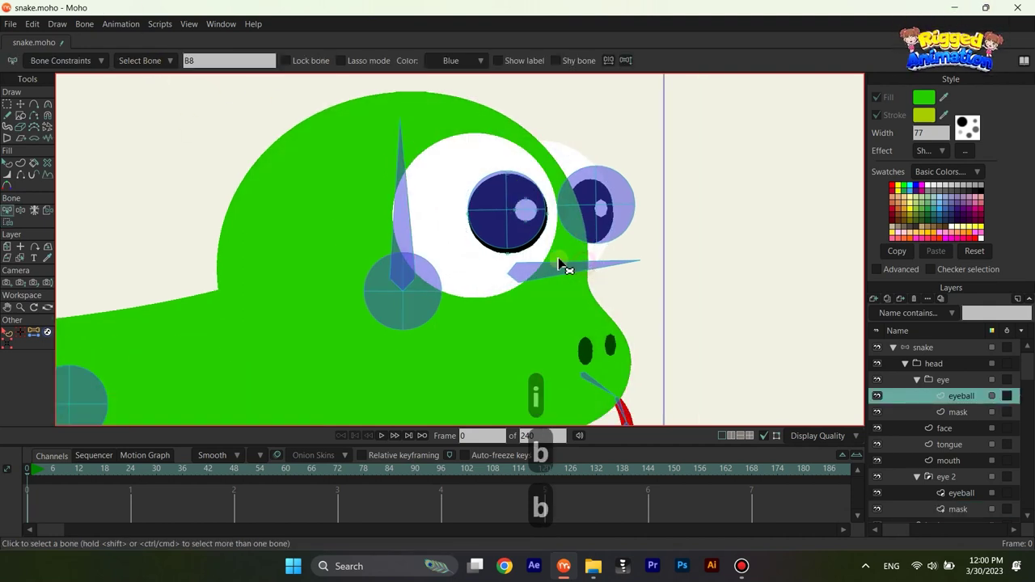
pyautogui.press('b')
pyautogui.click(561, 261)
pyautogui.press('i')
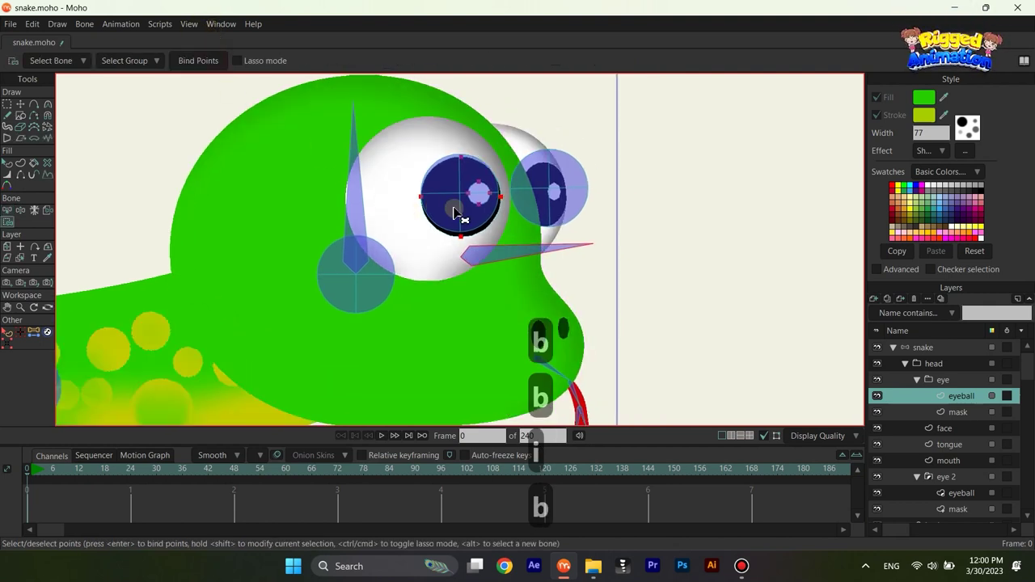
# Step: Bind all points of the front eye's eyeball to the pin bone on its pupil
pyautogui.press('b')
pyautogui.click(460, 209)
pyautogui.press('i')
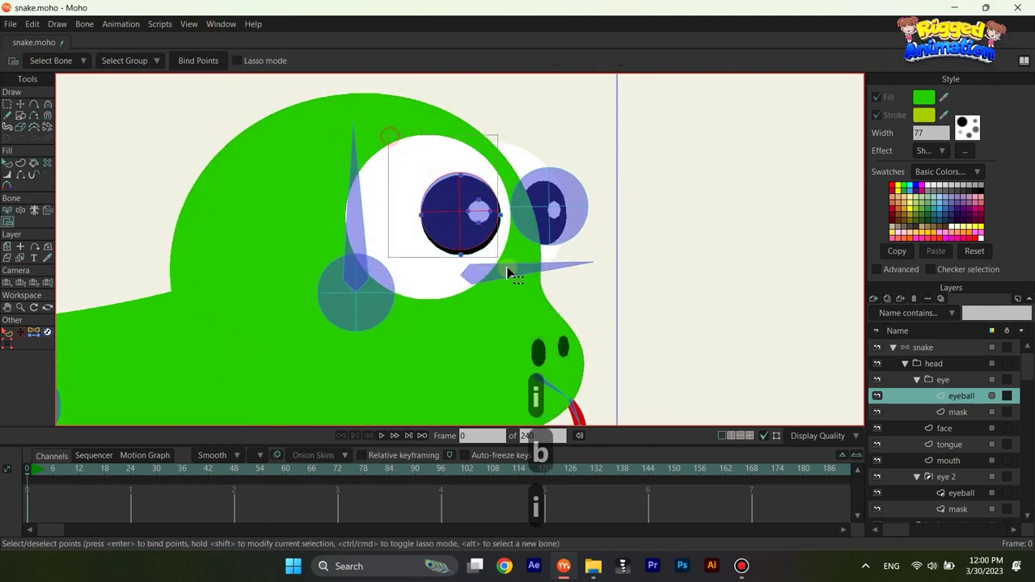
pyautogui.click(204, 71)
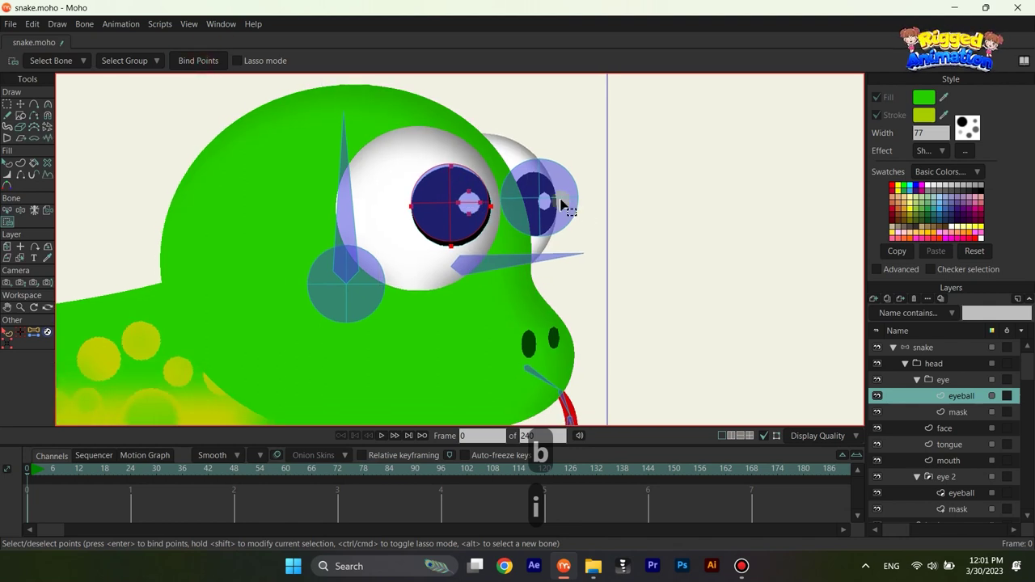
# Step: Select the eyeball layer in the eye 2 group and bind all its points to the pin bone on its pupil
pyautogui.keyDown('alt'); pyautogui.rightClick(548, 200); pyautogui.keyUp('alt')
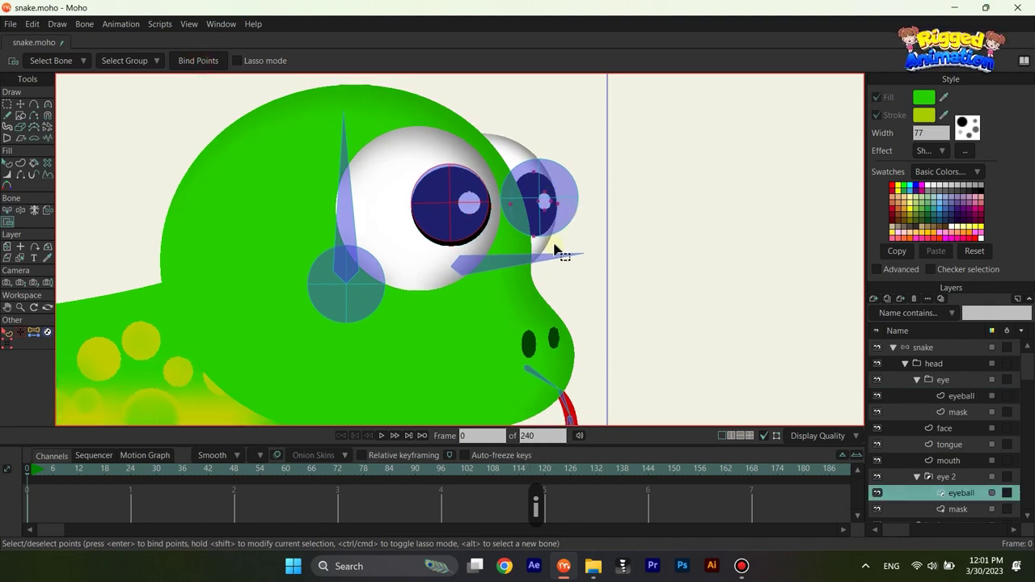
pyautogui.press('b')
pyautogui.press('i')
pyautogui.moveTo(472, 146); pyautogui.dragTo(597, 298)
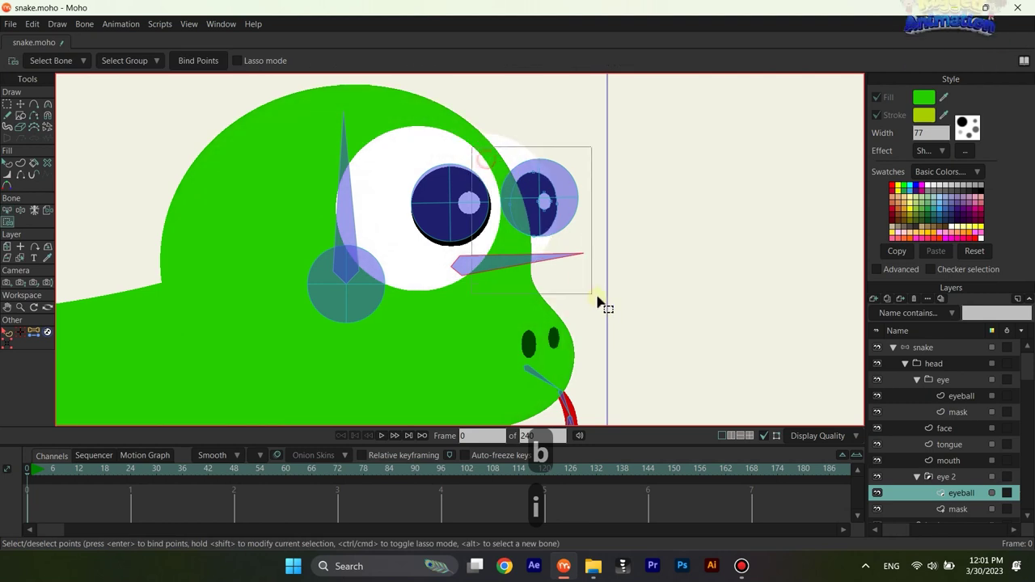
pyautogui.click(206, 60)
pyautogui.press('b')
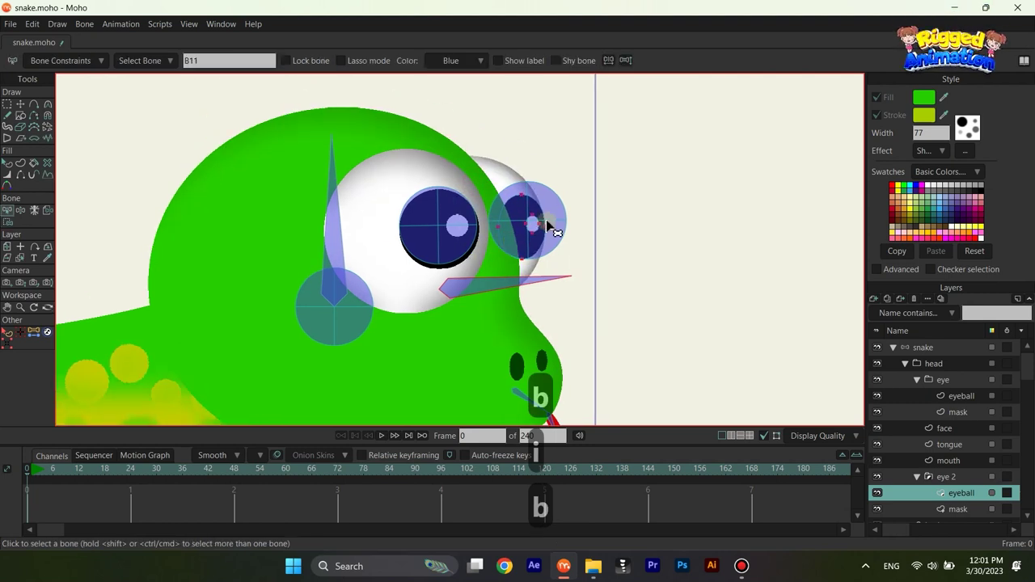
pyautogui.click(555, 220)
pyautogui.press('i')
pyautogui.moveTo(474, 164); pyautogui.dragTo(559, 300)
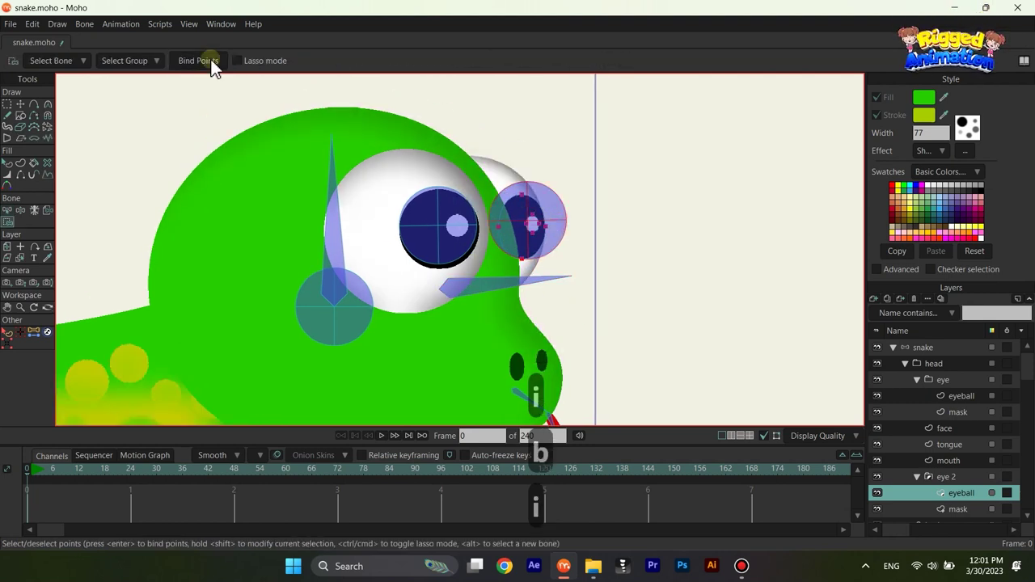
# Step: Test the eye rig at frame 15 on the snake layer by moving the pointed bone below the eyes and the back pupil's pin, deleting the test keyframes
pyautogui.click(910, 348)
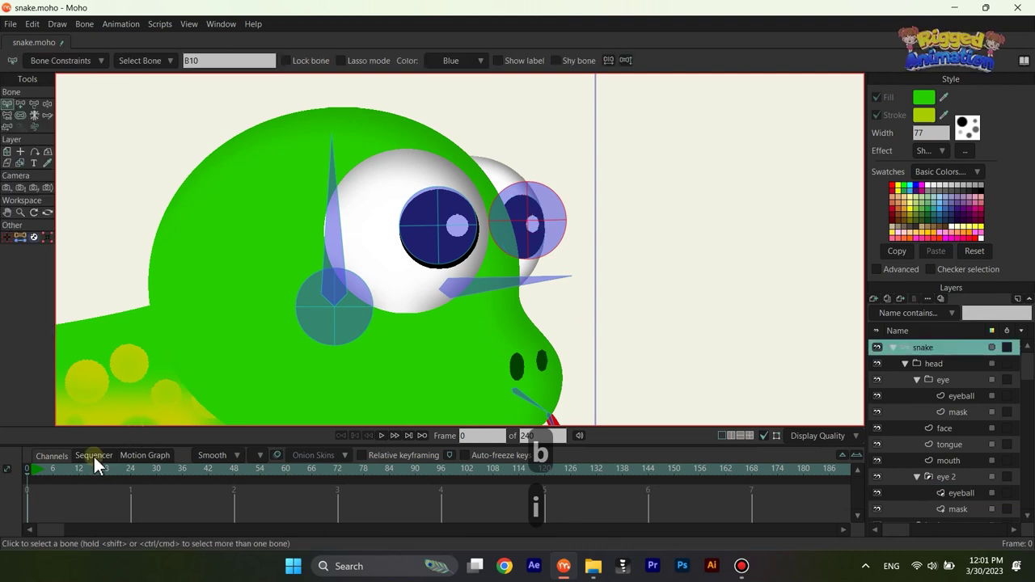
pyautogui.click(92, 468)
pyautogui.press('t')
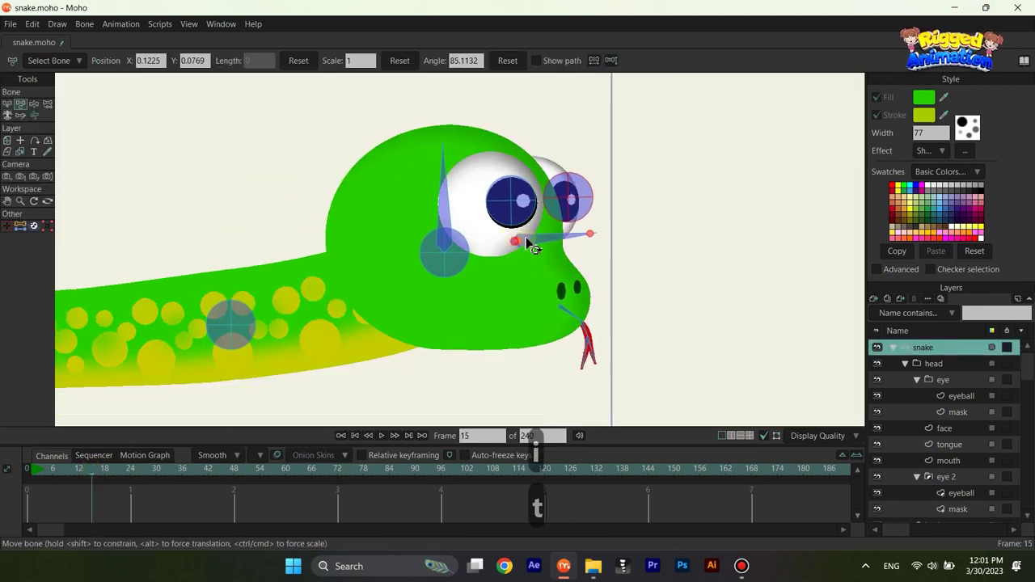
pyautogui.moveTo(531, 247); pyautogui.dragTo(490, 202)
pyautogui.moveTo(553, 176); pyautogui.dragTo(556, 191)
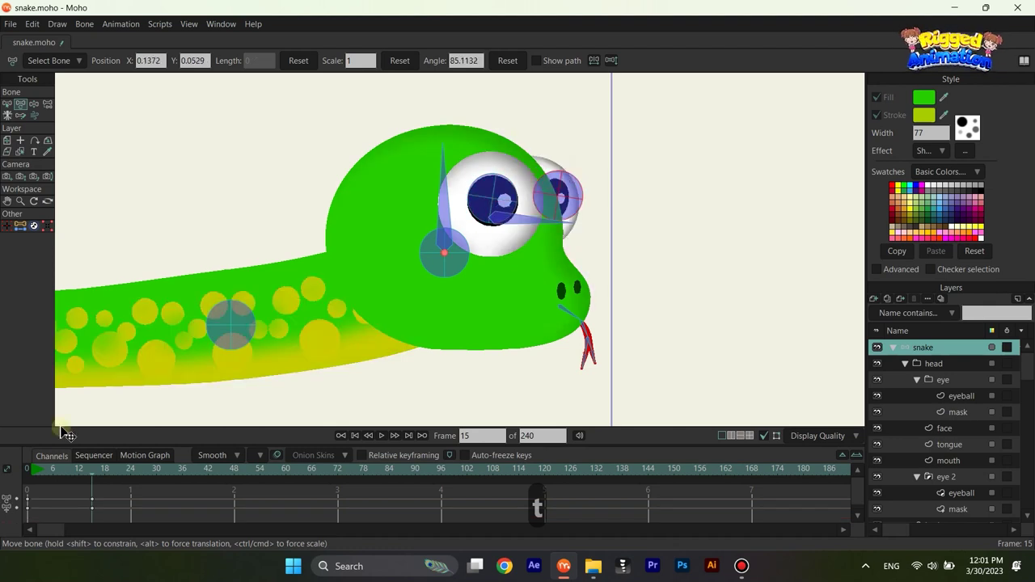
pyautogui.moveTo(101, 505); pyautogui.dragTo(5, 429)
pyautogui.press('BackSpace')
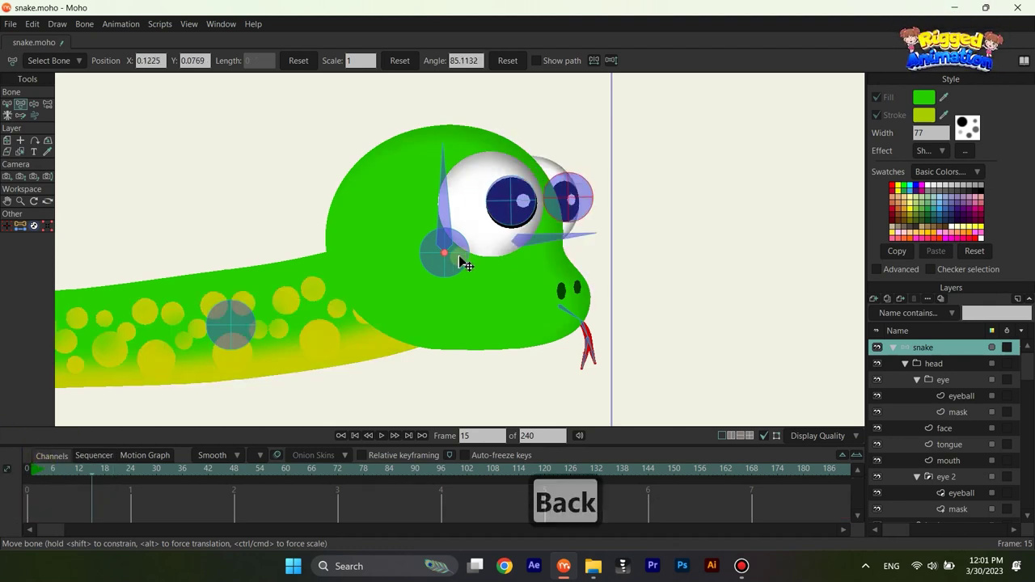
pyautogui.moveTo(496, 212); pyautogui.dragTo(496, 224)
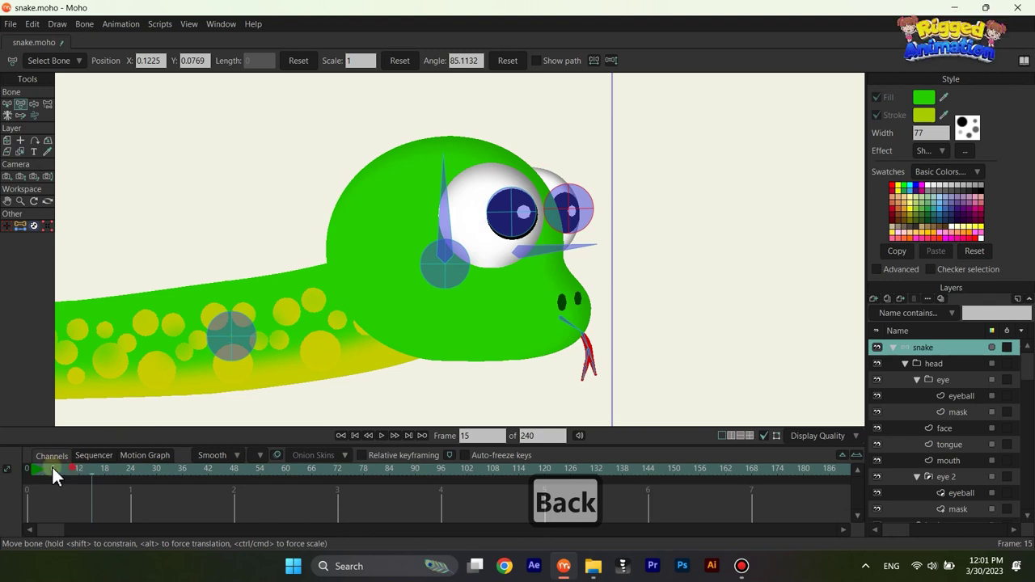
# Step: Return to frame 0 and turn on group masking in the settings of the front eye's layer group
pyautogui.click(28, 469)
pyautogui.moveTo(446, 362); pyautogui.dragTo(451, 340)
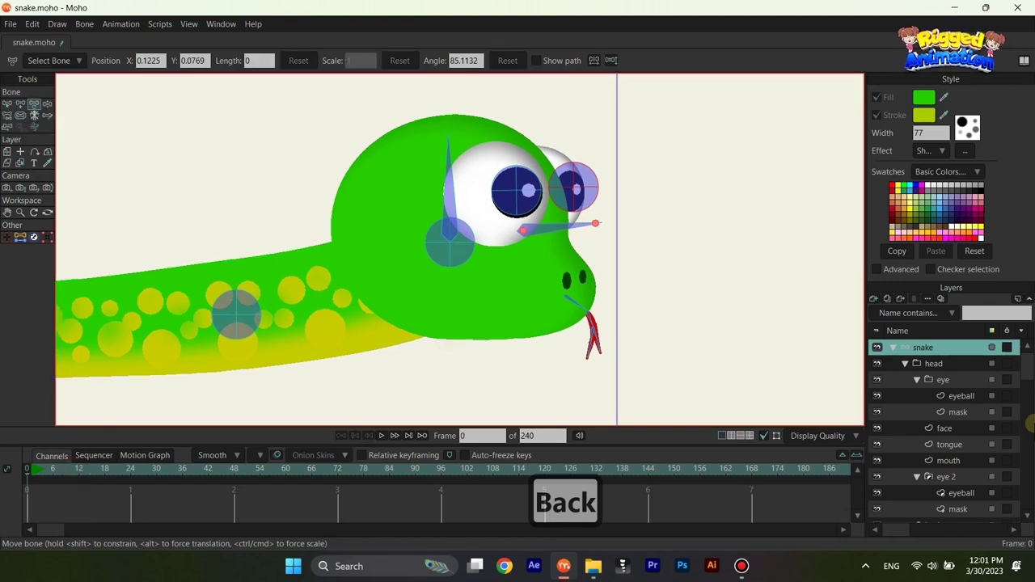
pyautogui.doubleClick(940, 380)
pyautogui.click(805, 68)
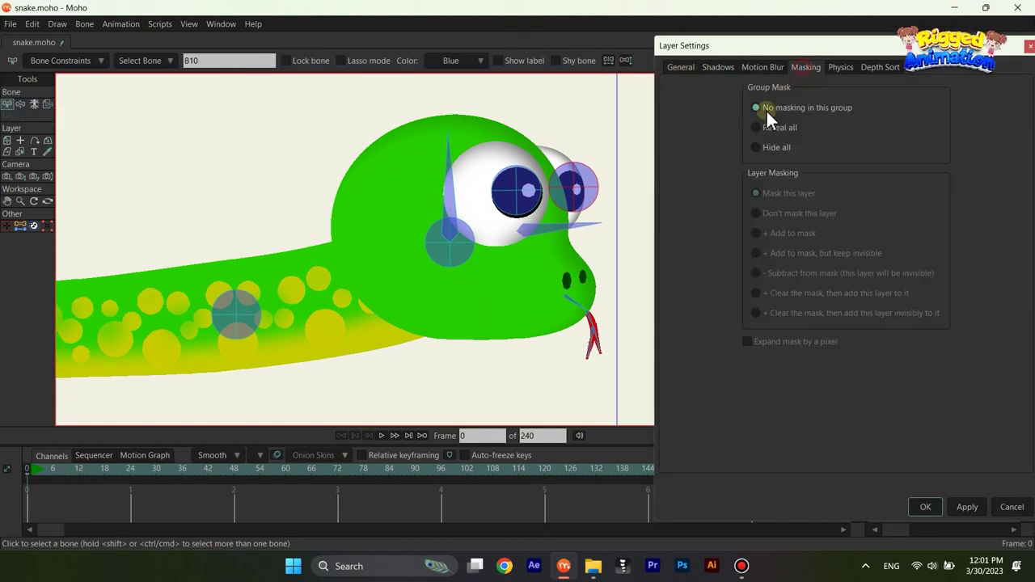
pyautogui.click(925, 507)
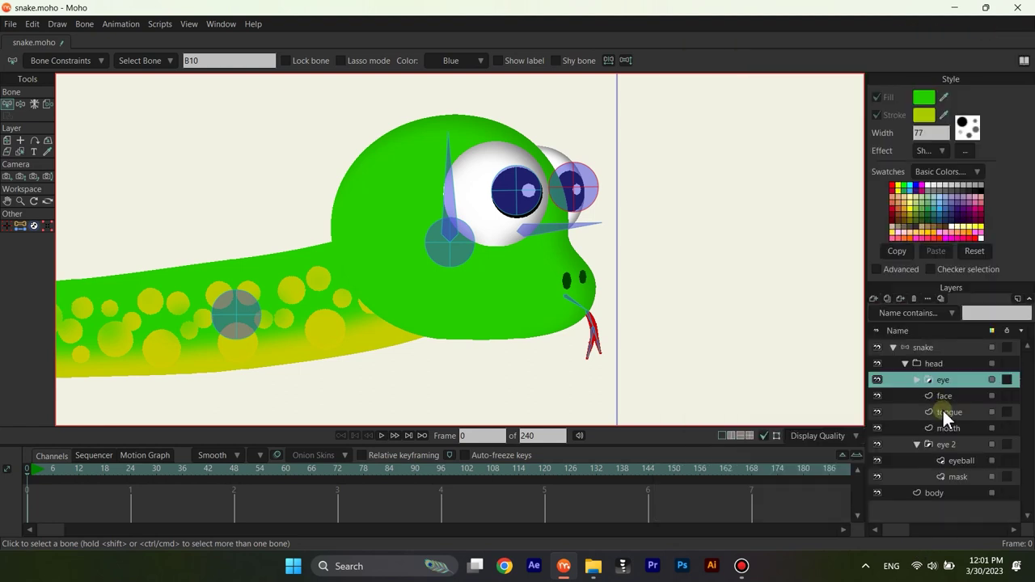
pyautogui.click(918, 380)
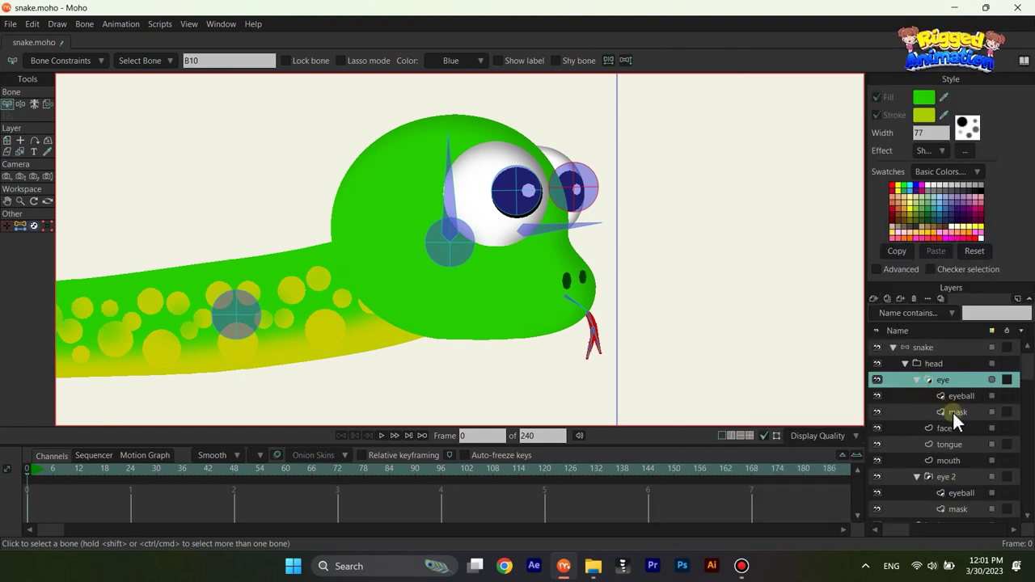
# Step: Check the front eye's masking on the snake layer at frame 11 by moving the pointed eye bone, and delete the test keyframes
pyautogui.click(885, 349)
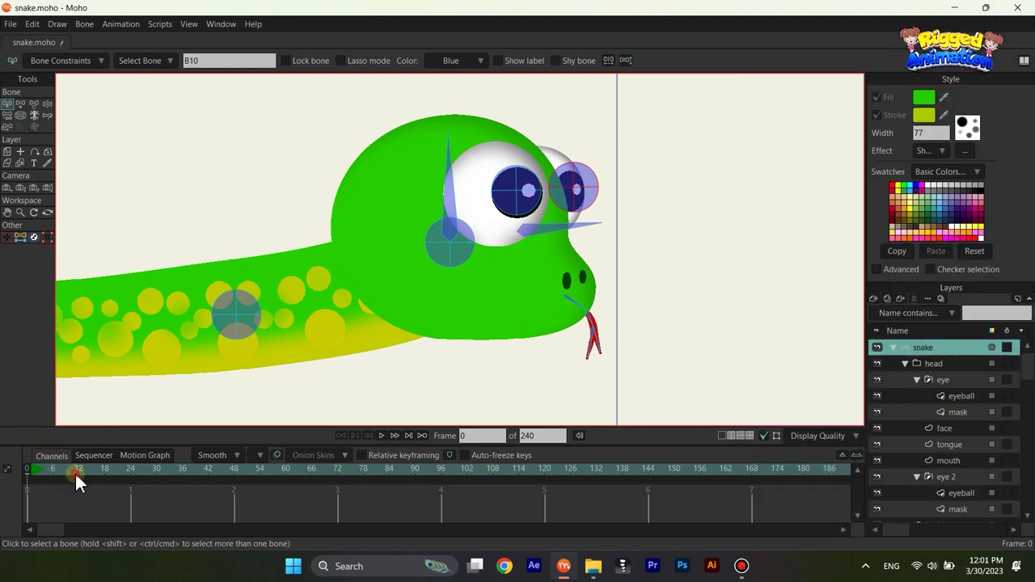
pyautogui.click(75, 476)
pyautogui.press('t')
pyautogui.moveTo(521, 237); pyautogui.dragTo(544, 252)
pyautogui.moveTo(130, 496); pyautogui.dragTo(2, 482)
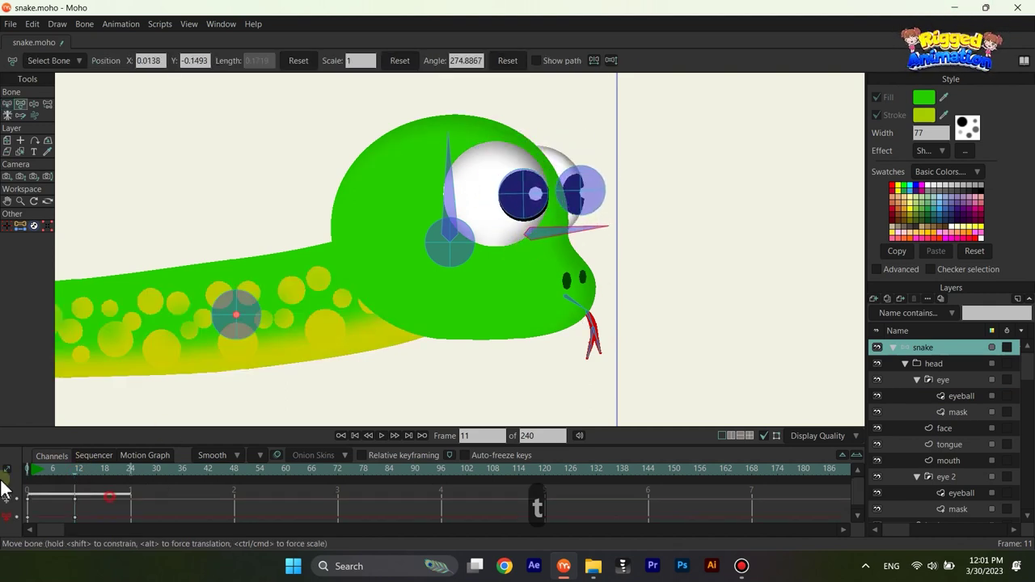
pyautogui.press('BackSpace')
# Step: Try moving the snake's head at frame 10 with the upright head bone
pyautogui.click(72, 472)
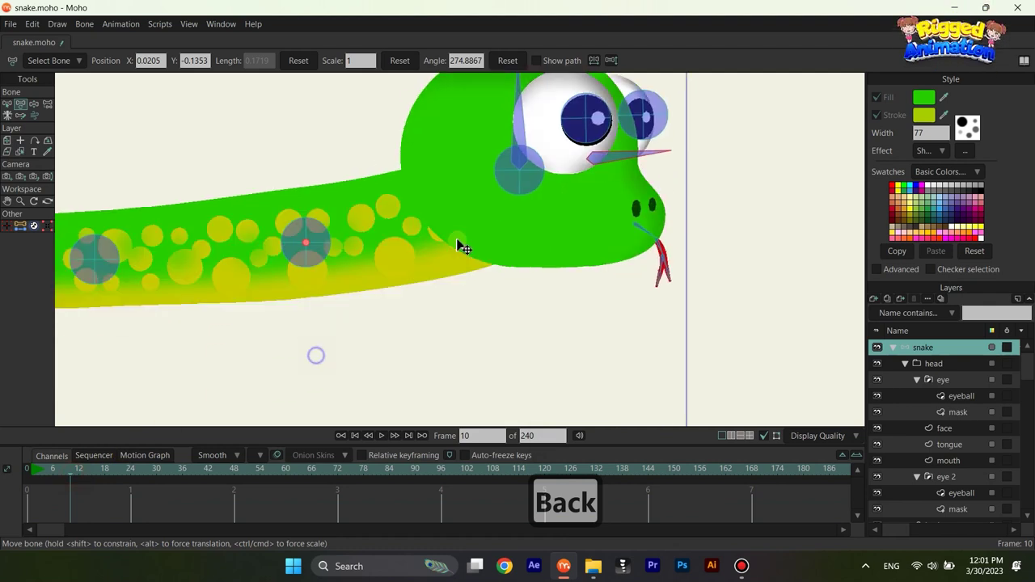
pyautogui.moveTo(449, 248); pyautogui.dragTo(447, 272)
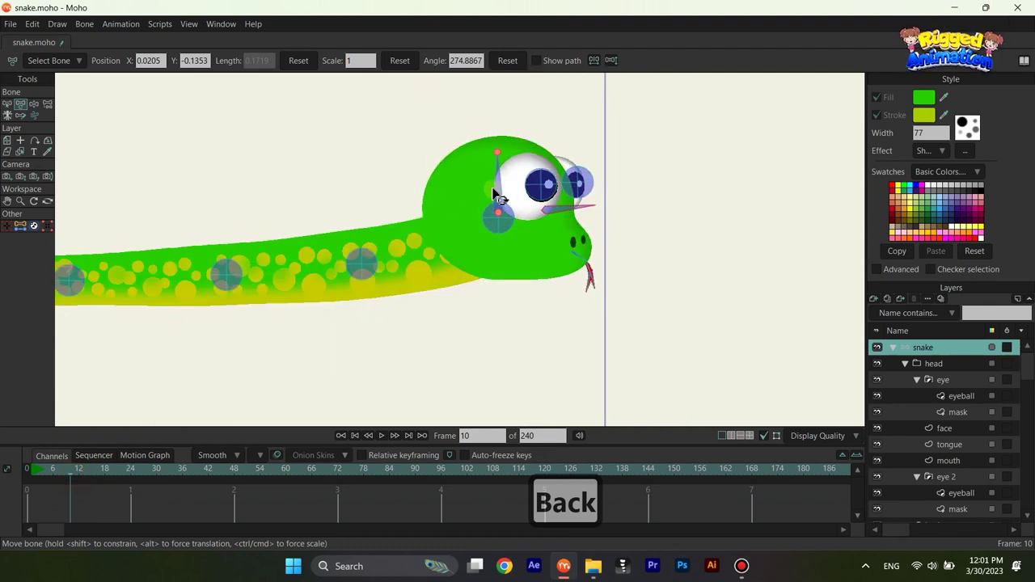
pyautogui.press('t')
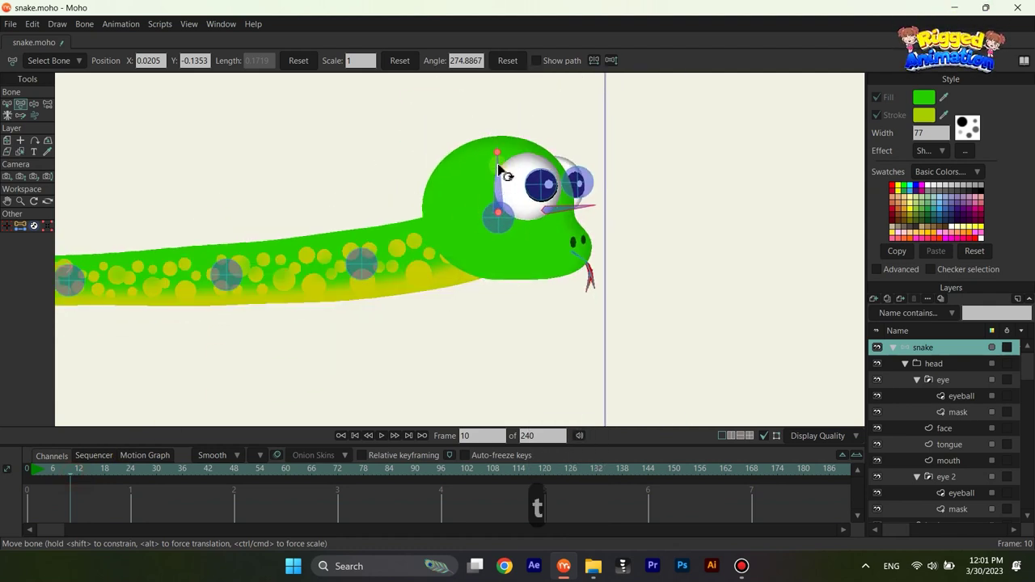
pyautogui.moveTo(503, 179)
pyautogui.mouseDown()
pyautogui.moveTo(478, 166)
pyautogui.moveTo(483, 157)
pyautogui.moveTo(520, 181)
pyautogui.moveTo(490, 167)
pyautogui.mouseUp()
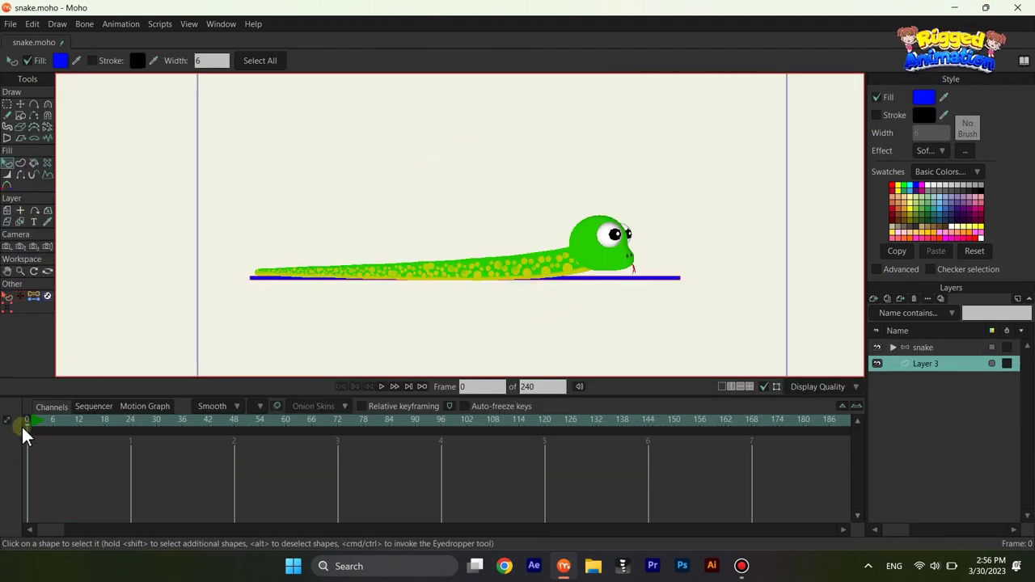
# Step: Freeze the snake layer's pose at frame 1 and raise the head bone so the neck curves up from the body
pyautogui.hotkey('ctrl', 'f')
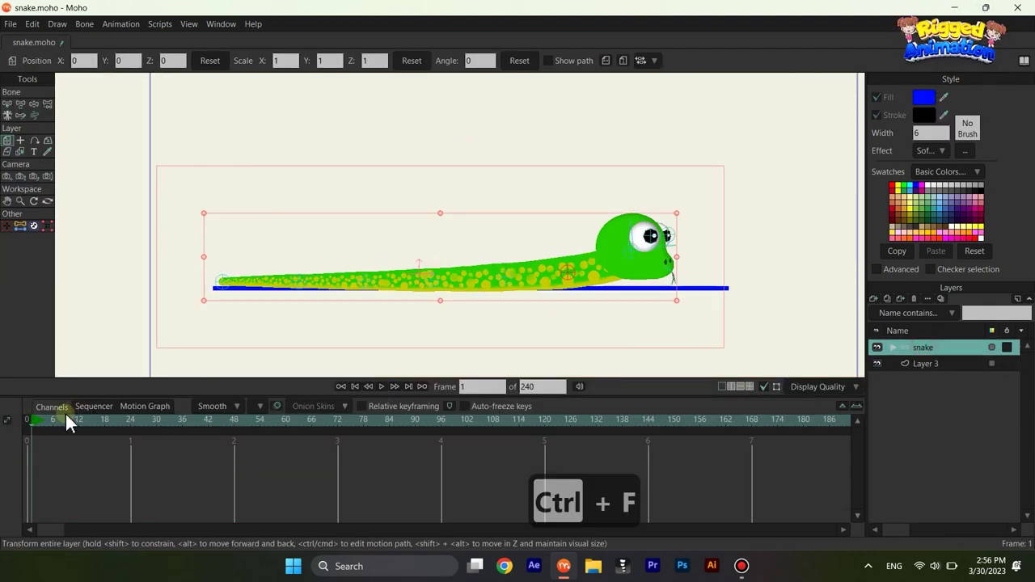
pyautogui.hotkey('ctrl', 'f')
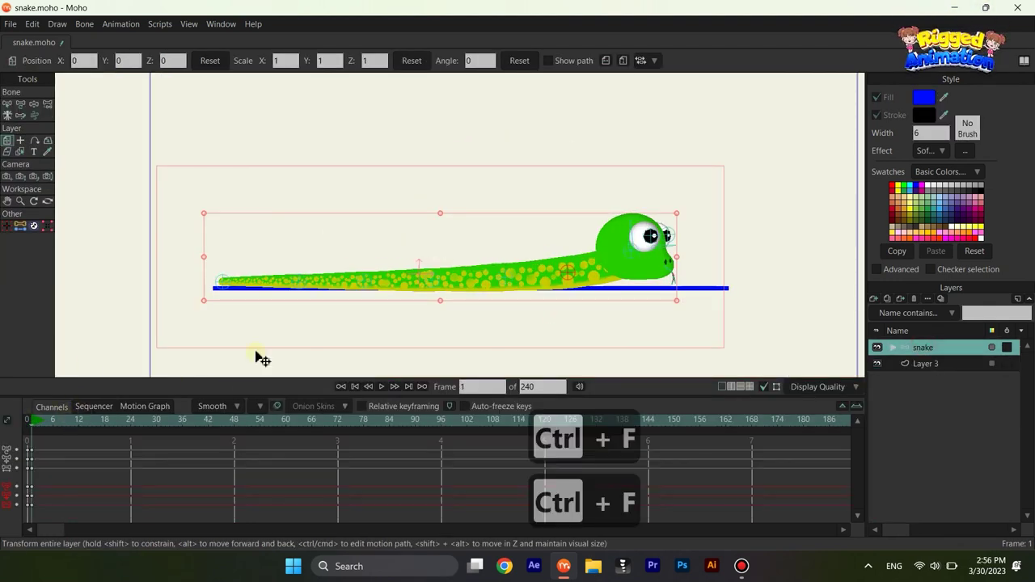
pyautogui.press('t')
pyautogui.moveTo(644, 238); pyautogui.dragTo(598, 139)
pyautogui.scroll(1, 560, 279)
# Step: Shape the body at frame 1 into two humps along the blue ground line by moving the body and tail pin bones
pyautogui.moveTo(557, 283)
pyautogui.mouseDown()
pyautogui.moveTo(555, 270)
pyautogui.moveTo(555, 280)
pyautogui.mouseUp()
pyautogui.moveTo(429, 273); pyautogui.dragTo(435, 247)
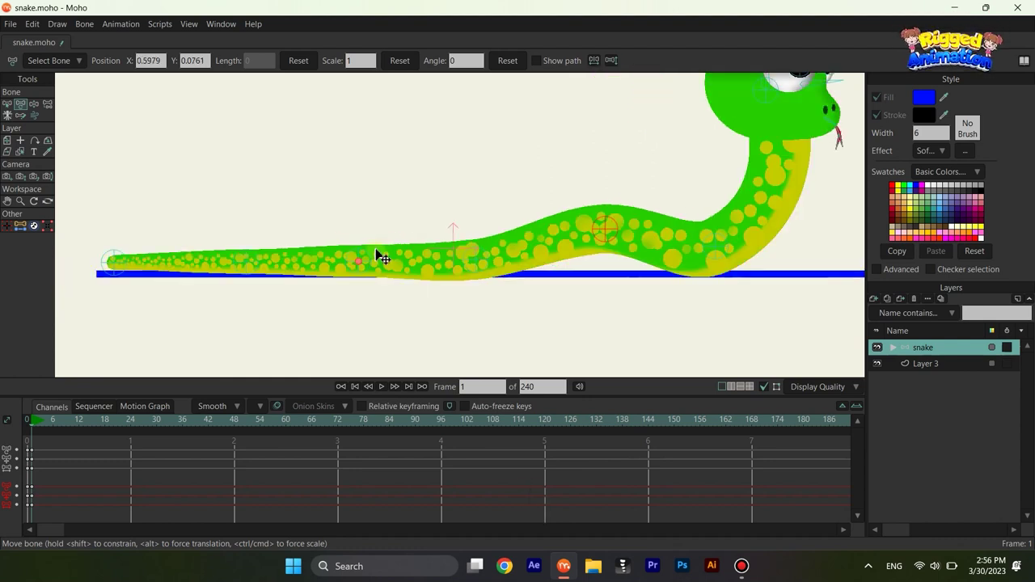
pyautogui.moveTo(380, 257); pyautogui.dragTo(377, 232)
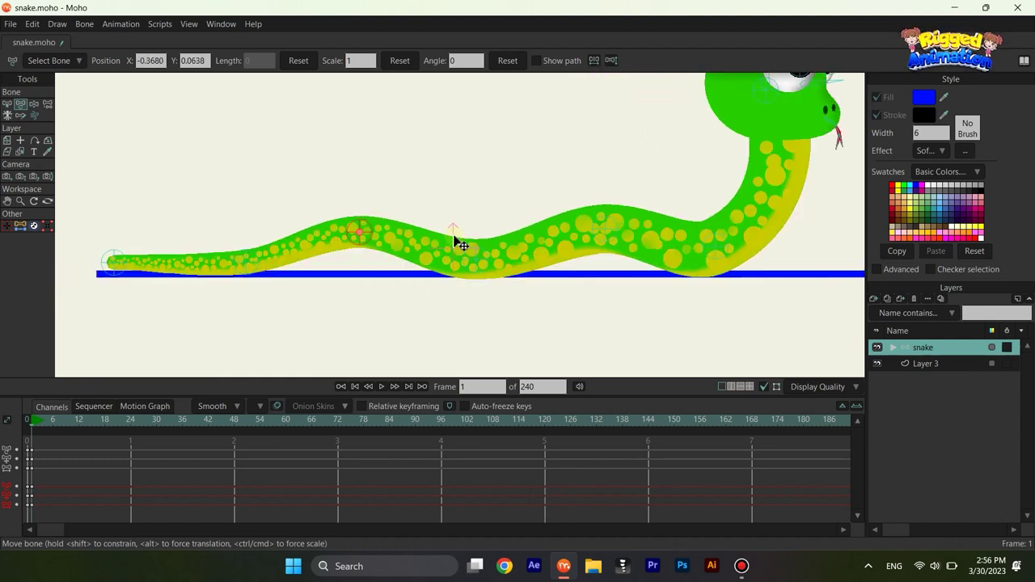
pyautogui.moveTo(486, 256); pyautogui.dragTo(503, 252)
pyautogui.moveTo(709, 238); pyautogui.dragTo(708, 235)
pyautogui.moveTo(310, 216); pyautogui.dragTo(369, 219)
pyautogui.moveTo(194, 257); pyautogui.dragTo(176, 262)
pyautogui.scroll(-1, 296, 257)
pyautogui.moveTo(296, 257); pyautogui.dragTo(275, 248)
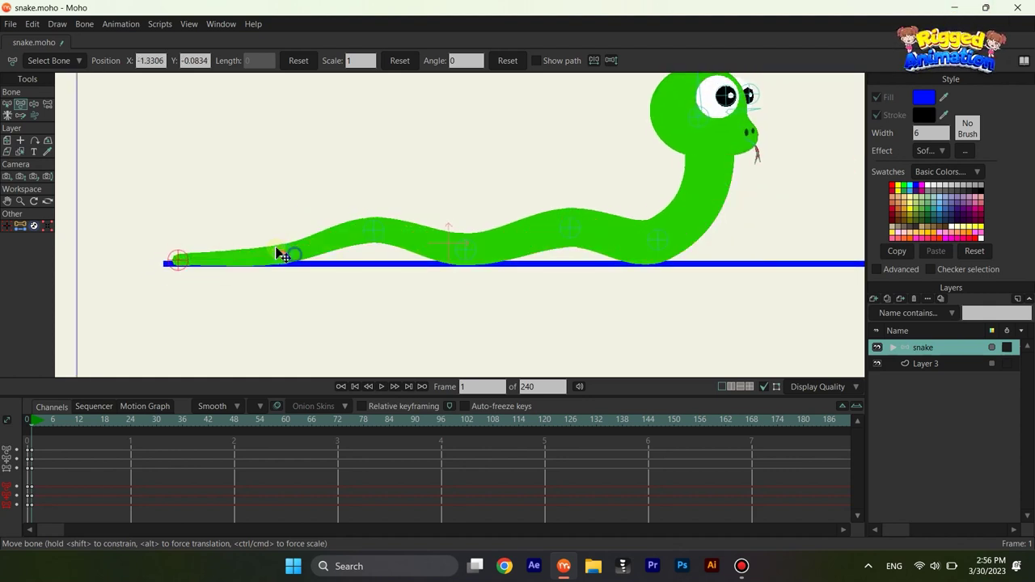
pyautogui.scroll(1, 275, 248)
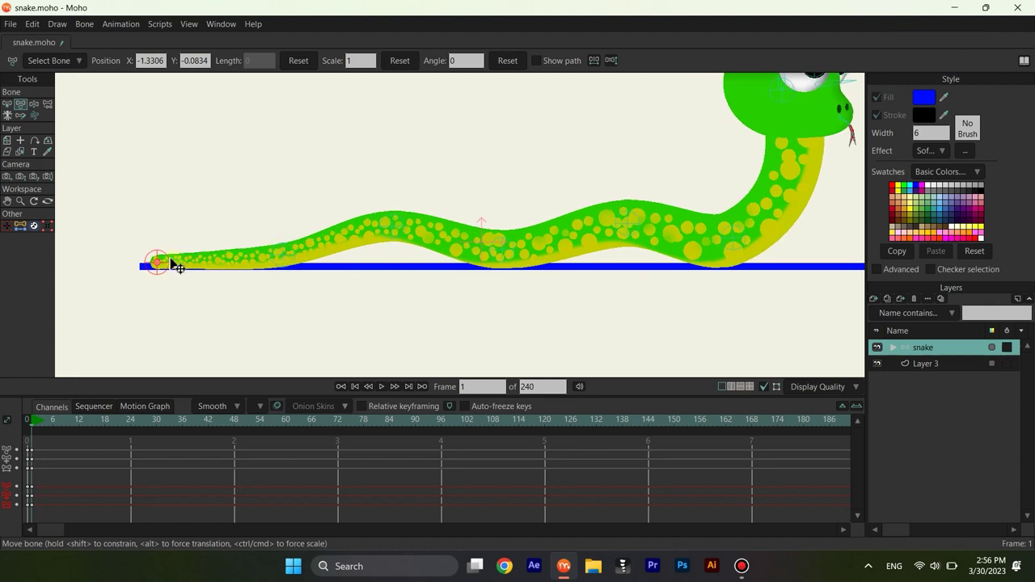
# Step: Freeze the snake's wavy starting pose as keyframes at frame 24
pyautogui.click(131, 422)
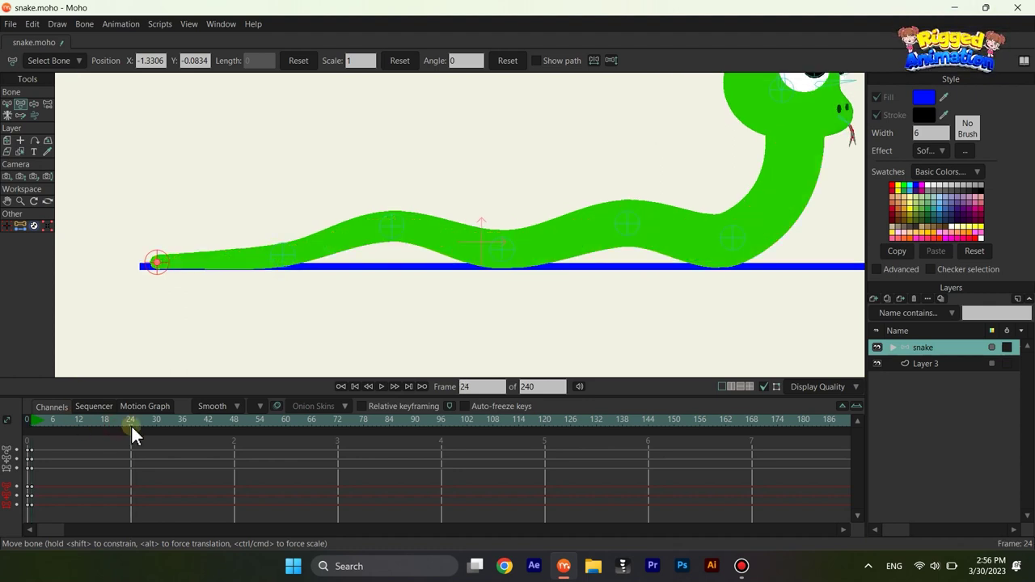
pyautogui.hotkey('ctrl', 'f')
pyautogui.click(74, 409)
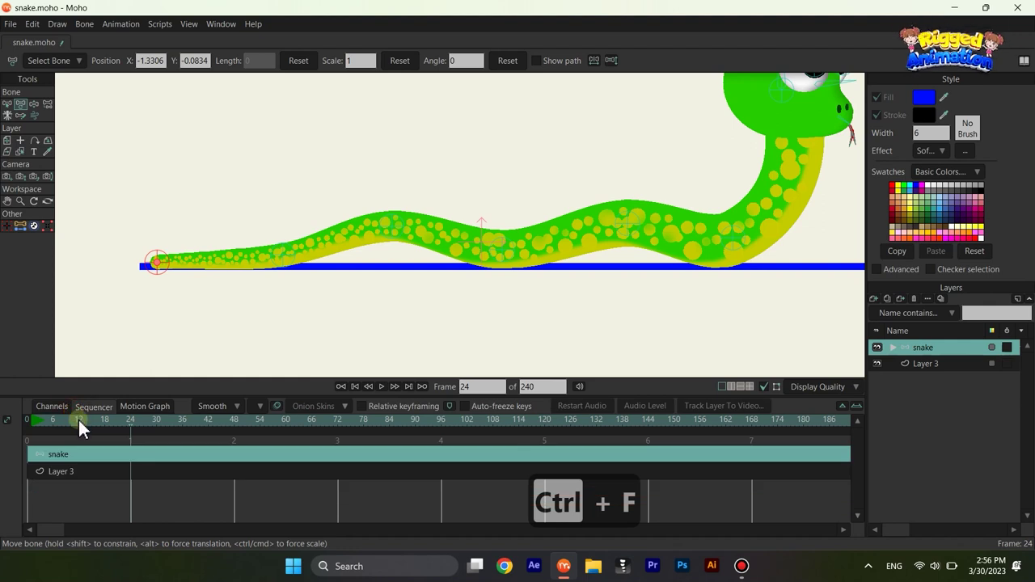
pyautogui.click(66, 408)
# Step: At frame 12, lower the front body hump to the ground line and move the neck base and head forward
pyautogui.click(79, 421)
pyautogui.moveTo(435, 295); pyautogui.dragTo(404, 287)
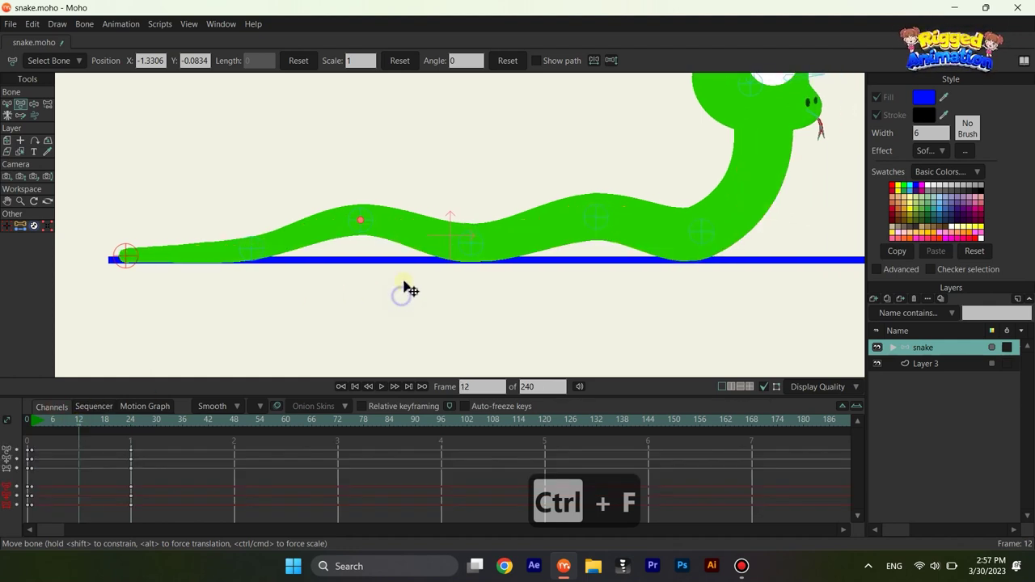
pyautogui.scroll(-1, 724, 216)
pyautogui.moveTo(722, 215); pyautogui.dragTo(669, 242)
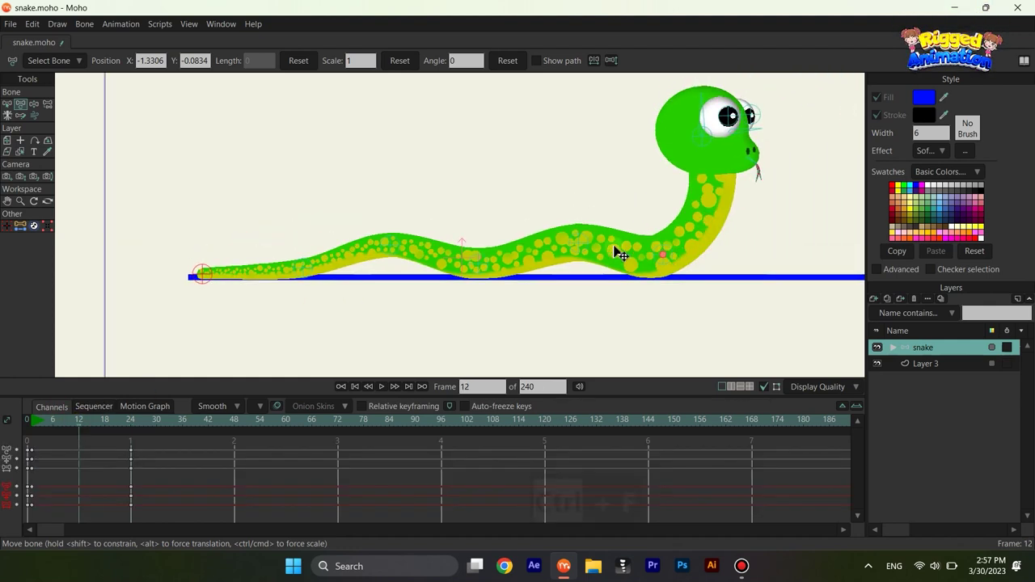
pyautogui.moveTo(591, 247); pyautogui.dragTo(590, 265)
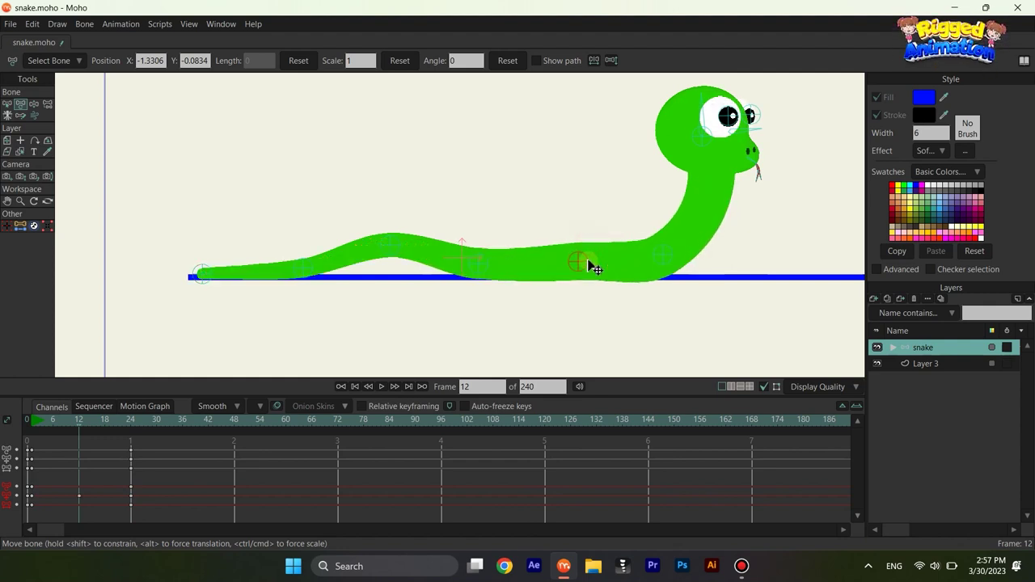
pyautogui.moveTo(672, 248); pyautogui.dragTo(702, 240)
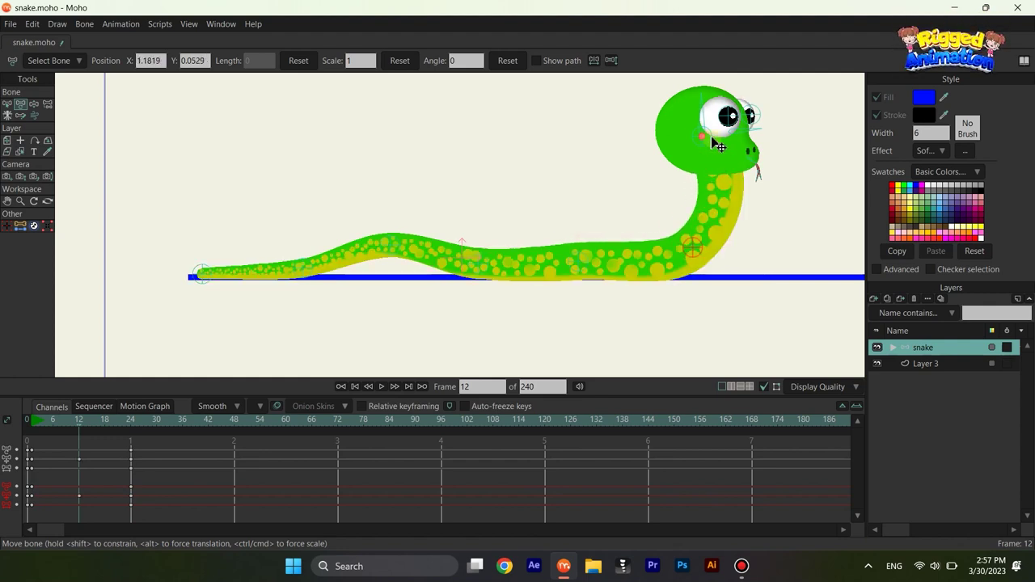
pyautogui.moveTo(712, 137); pyautogui.dragTo(734, 144)
# Step: Refine the frame 12 pose by nudging the neck base and front body pins and lowering the head slightly
pyautogui.scroll(1, 723, 245)
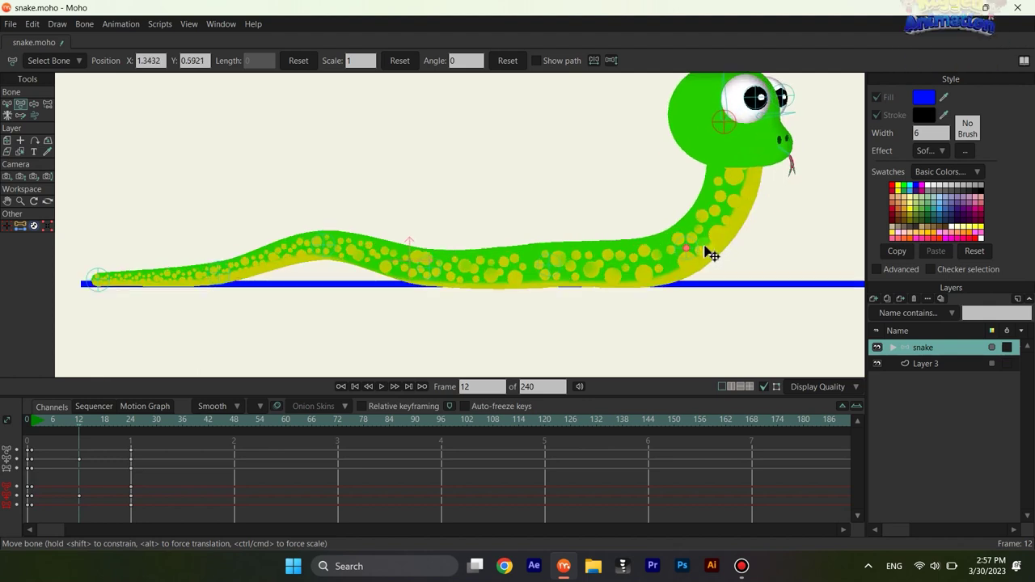
pyautogui.moveTo(711, 254); pyautogui.dragTo(702, 255)
pyautogui.moveTo(565, 261); pyautogui.dragTo(569, 257)
pyautogui.moveTo(687, 262); pyautogui.dragTo(687, 261)
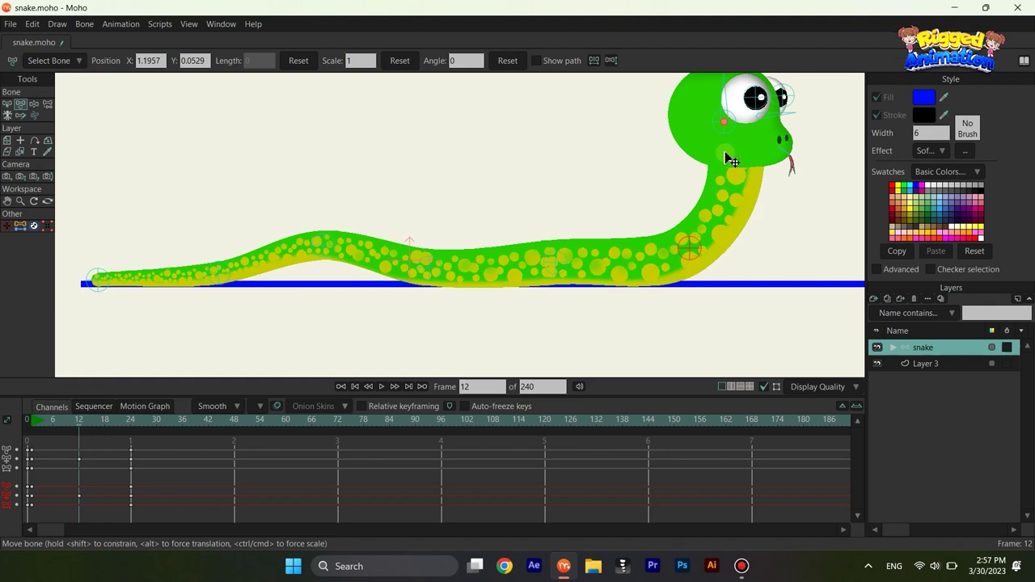
pyautogui.moveTo(731, 138); pyautogui.dragTo(737, 146)
pyautogui.moveTo(710, 248); pyautogui.dragTo(704, 254)
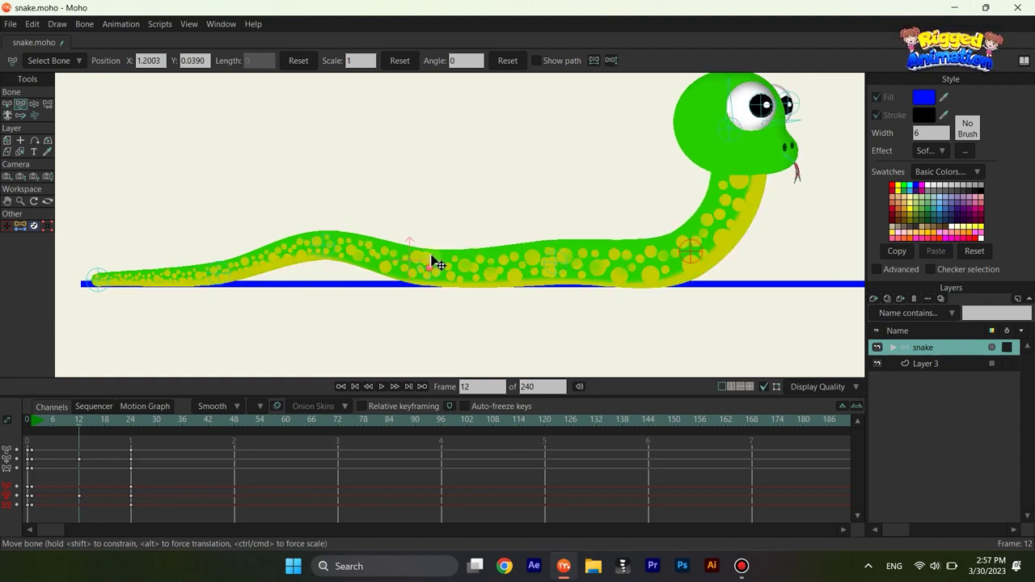
# Step: At frame 12, raise the middle body pin, lower the rear hump to the ground line and lift the pin near the tail
pyautogui.moveTo(434, 263); pyautogui.dragTo(434, 240)
pyautogui.moveTo(340, 273); pyautogui.dragTo(336, 271)
pyautogui.moveTo(336, 271); pyautogui.dragTo(530, 275)
pyautogui.moveTo(420, 267); pyautogui.dragTo(419, 250)
pyautogui.moveTo(303, 282); pyautogui.dragTo(330, 280)
pyautogui.moveTo(424, 252); pyautogui.dragTo(433, 253)
pyautogui.moveTo(551, 254); pyautogui.dragTo(461, 225)
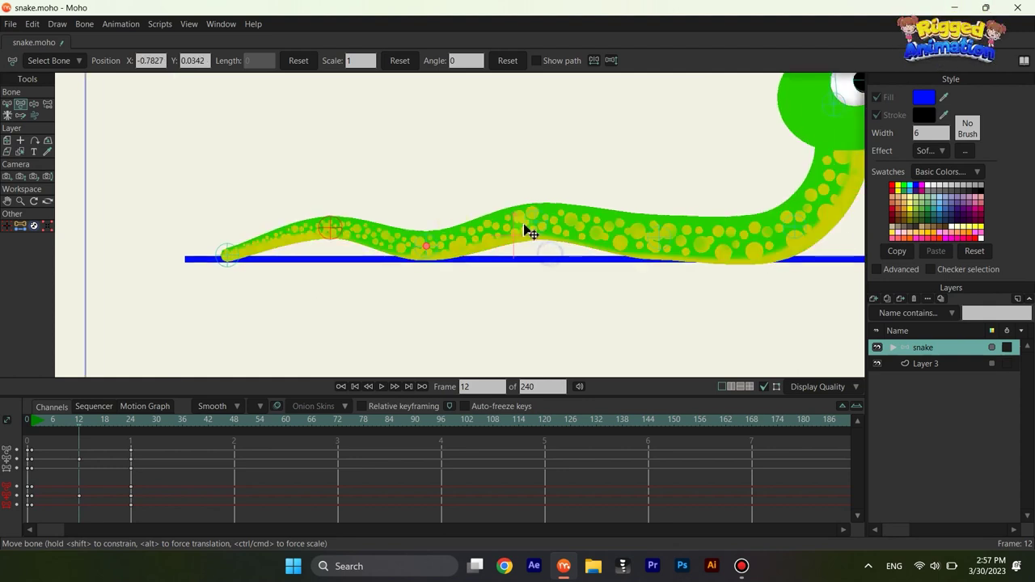
# Step: Refine the frame 12 pose by adjusting the front body and neck-base pins, and freeze the whole pose as keyframes
pyautogui.moveTo(548, 213); pyautogui.dragTo(562, 214)
pyautogui.moveTo(733, 230); pyautogui.dragTo(677, 212)
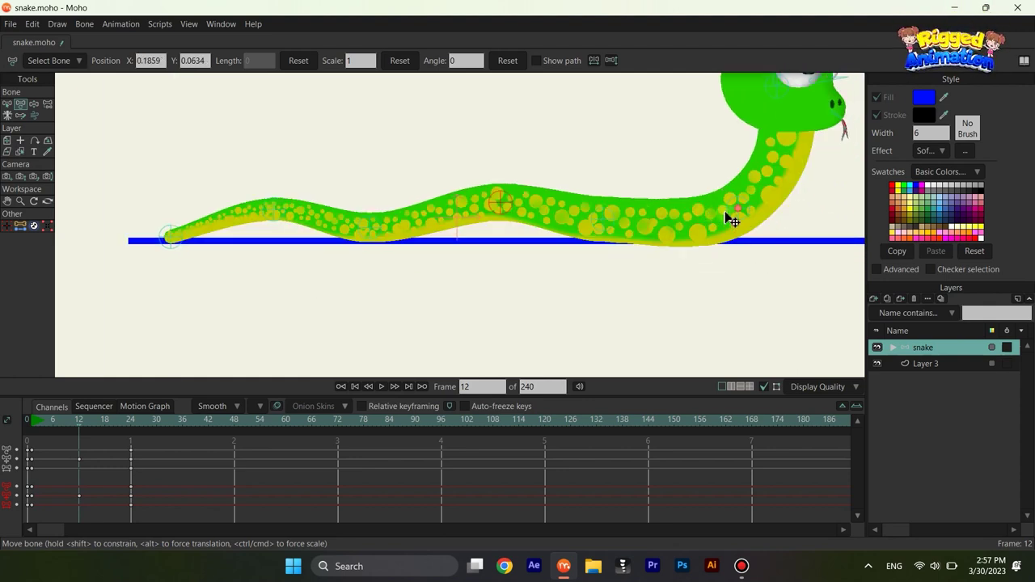
pyautogui.moveTo(751, 216); pyautogui.dragTo(580, 218)
pyautogui.scroll(-1, 753, 207)
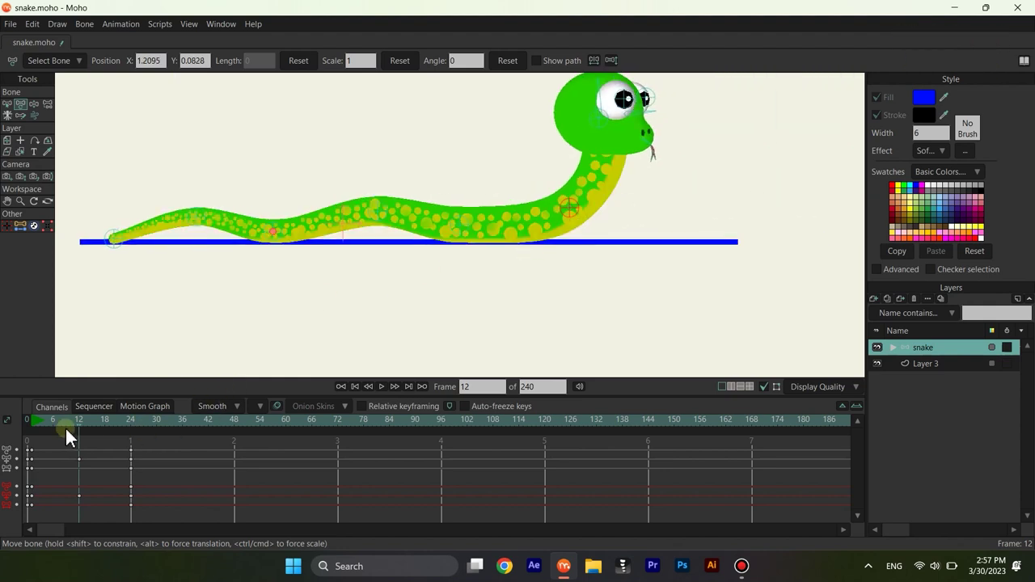
pyautogui.moveTo(64, 426); pyautogui.dragTo(80, 441)
pyautogui.hotkey('ctrl', 'f')
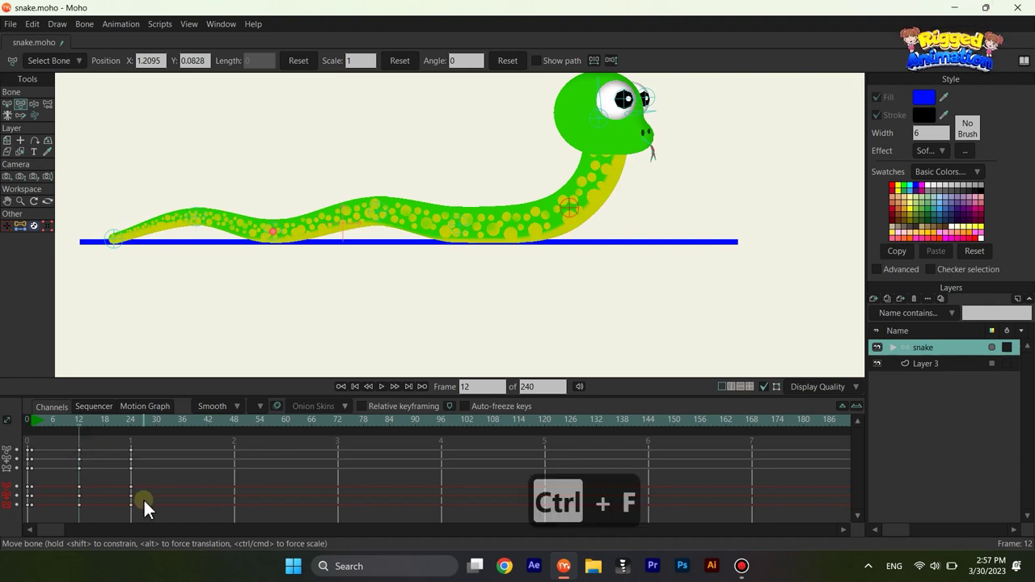
# Step: Set the frame 24 keyframes to Cycle interpolation with a relative cycle of 23 frames, and preview the loop
pyautogui.rightClick(132, 449)
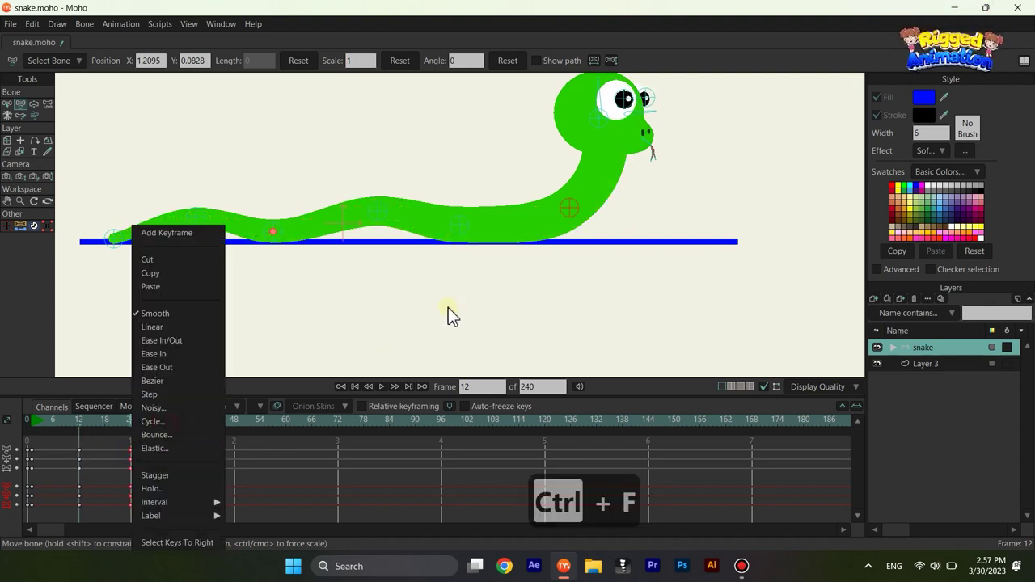
pyautogui.write('2')
pyautogui.click(665, 58)
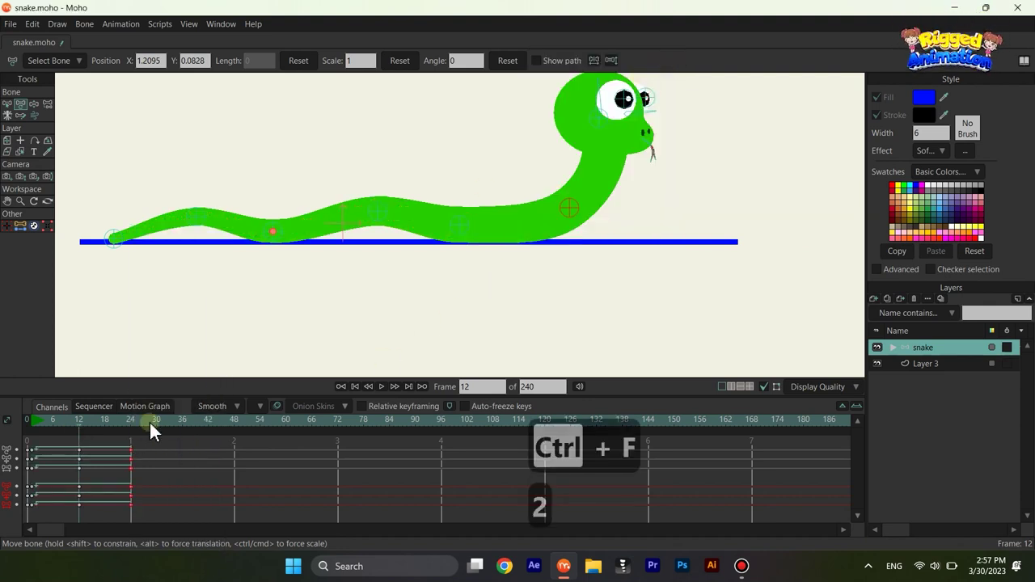
pyautogui.hotkey('ctrl', 'z')
pyautogui.rightClick(127, 450)
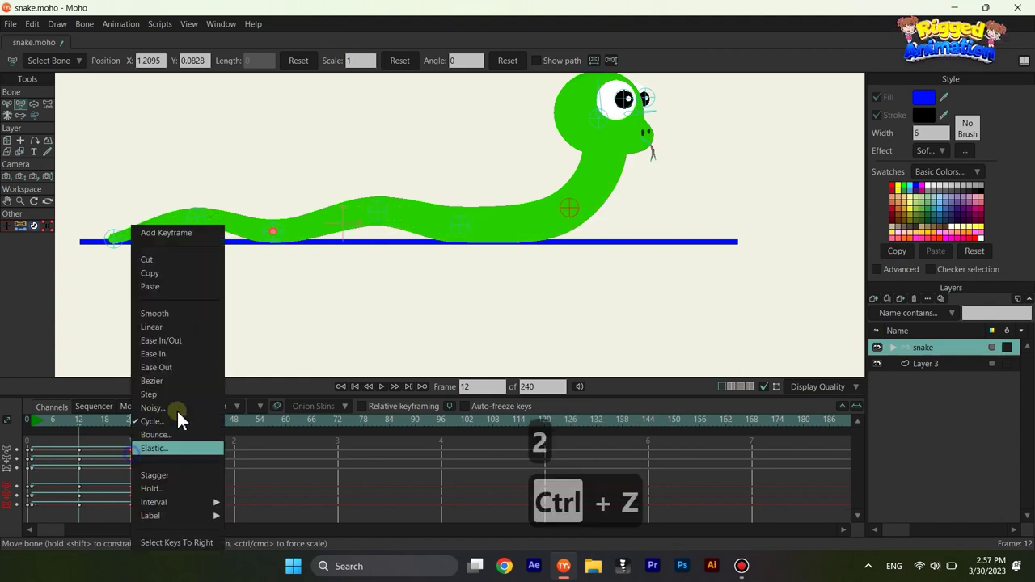
pyautogui.click(146, 423)
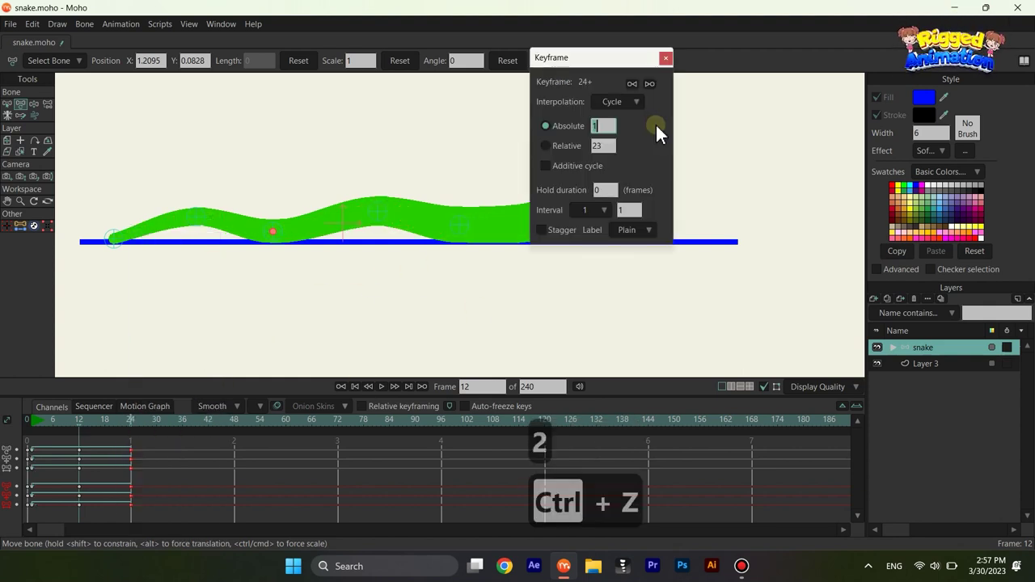
pyautogui.click(543, 146)
pyautogui.click(665, 59)
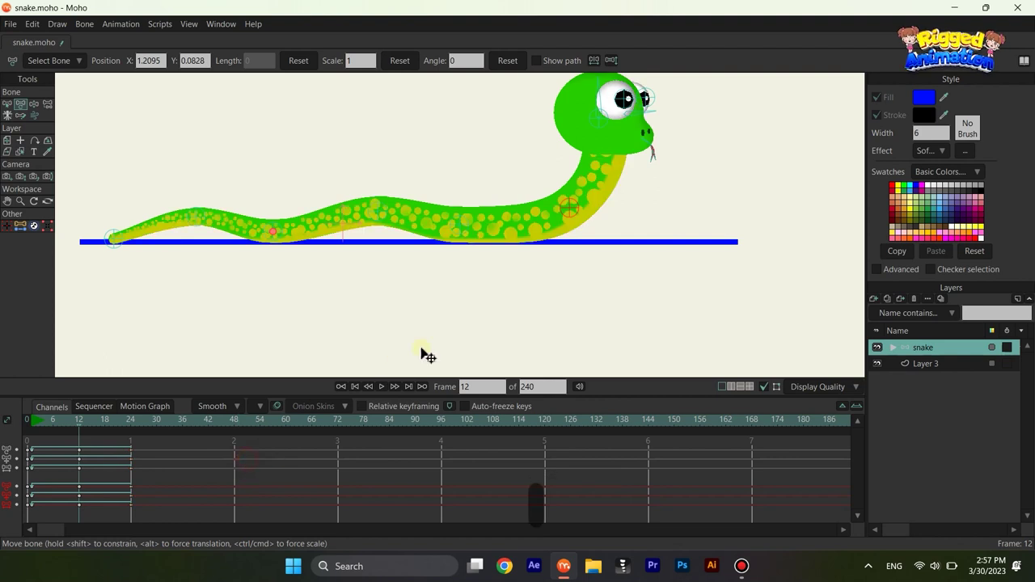
pyautogui.press('space')
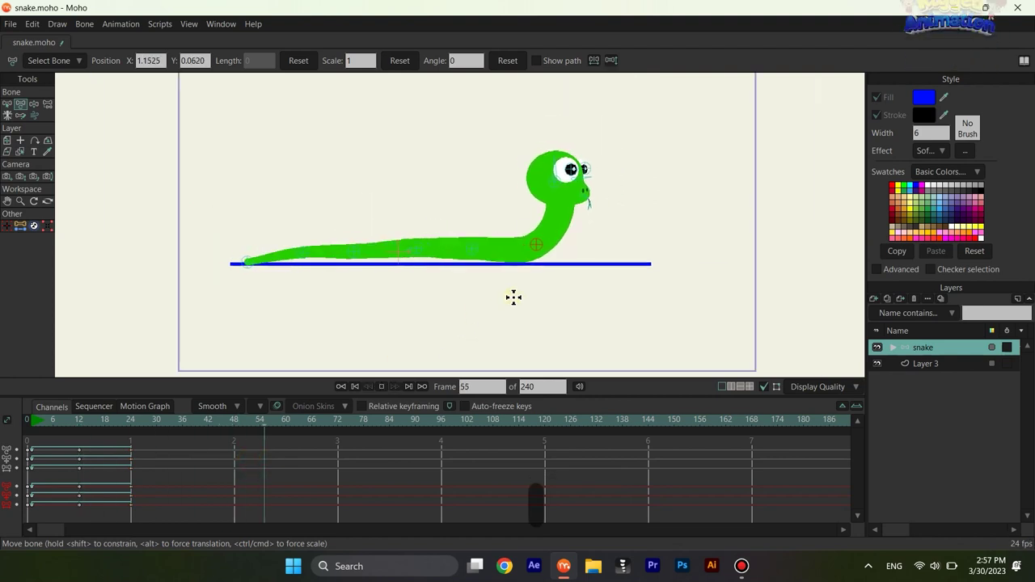
pyautogui.press('space')
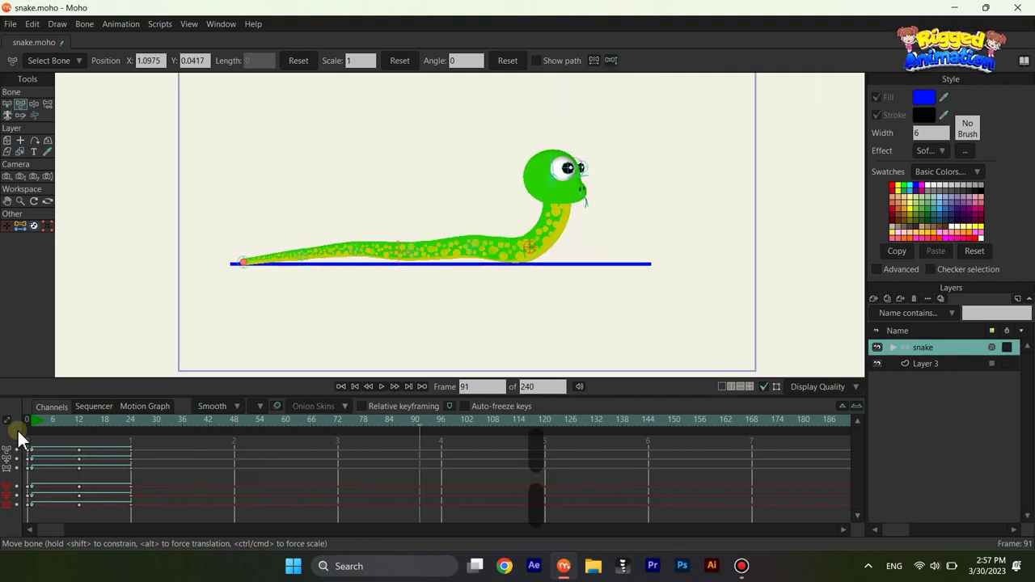
# Step: Stagger the body animation by starting the six body bones' keyframes at frame 6 and the rear five bones' at frame 12
pyautogui.click(30, 426)
pyautogui.press('b')
pyautogui.moveTo(590, 270); pyautogui.dragTo(203, 194)
pyautogui.moveTo(57, 486)
pyautogui.mouseDown()
pyautogui.moveTo(31, 485)
pyautogui.moveTo(53, 488)
pyautogui.mouseUp()
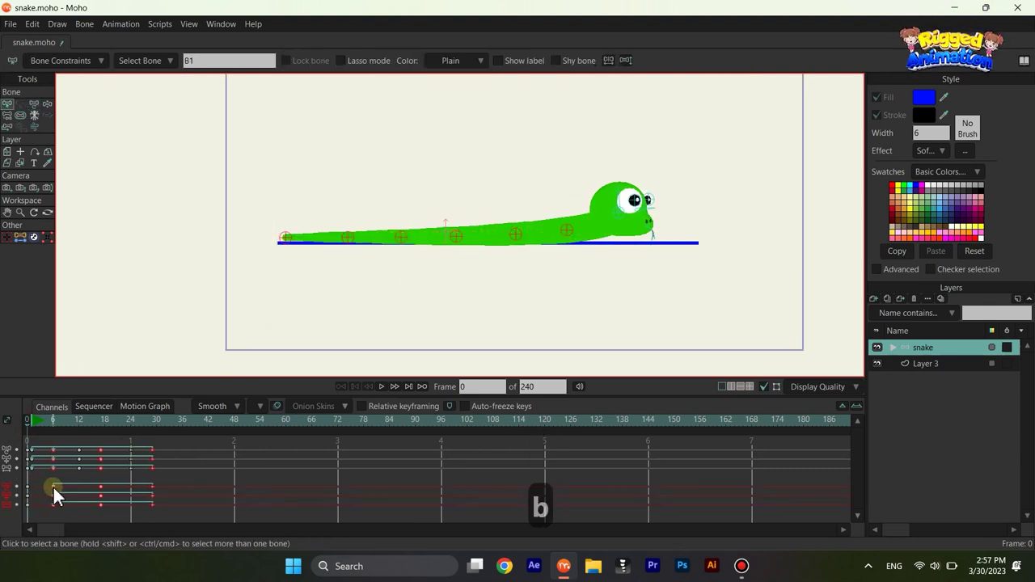
pyautogui.moveTo(547, 251); pyautogui.dragTo(252, 189)
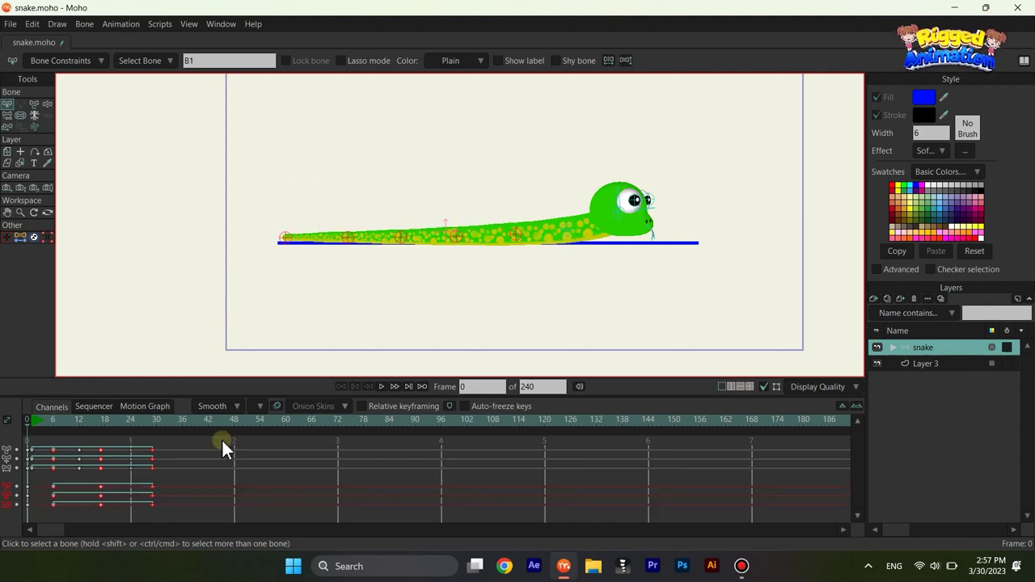
pyautogui.moveTo(203, 520); pyautogui.dragTo(78, 488)
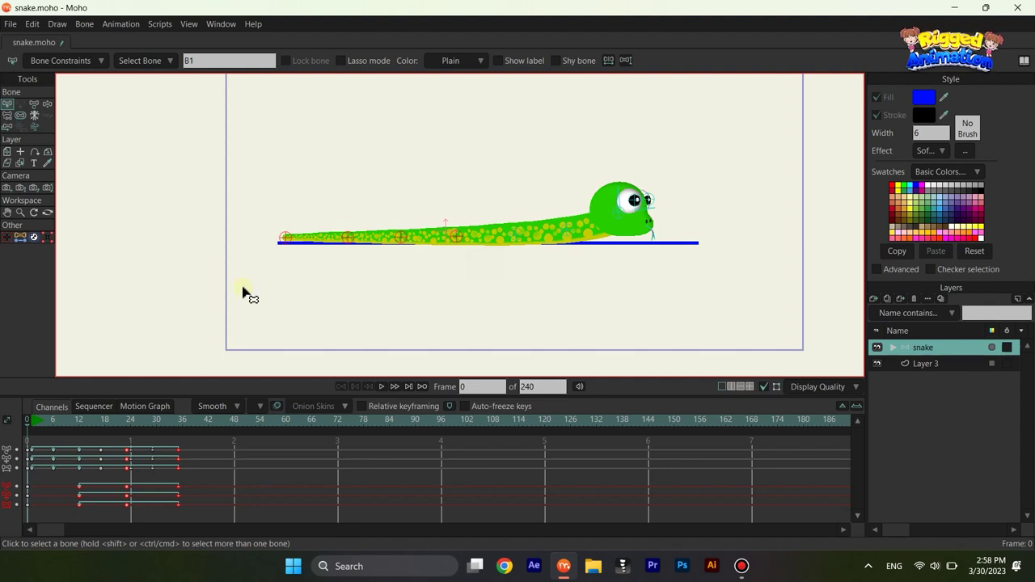
# Step: Continue the stagger down to the tail tip, starting each remaining rear group of bones about 6 frames after the previous one
pyautogui.moveTo(215, 515); pyautogui.dragTo(100, 486)
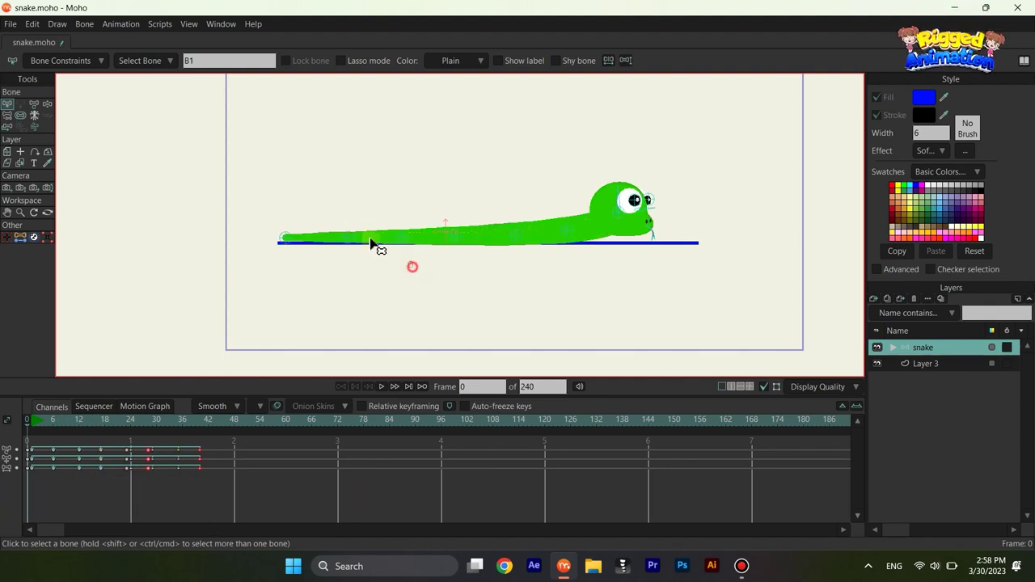
pyautogui.moveTo(225, 510); pyautogui.dragTo(127, 486)
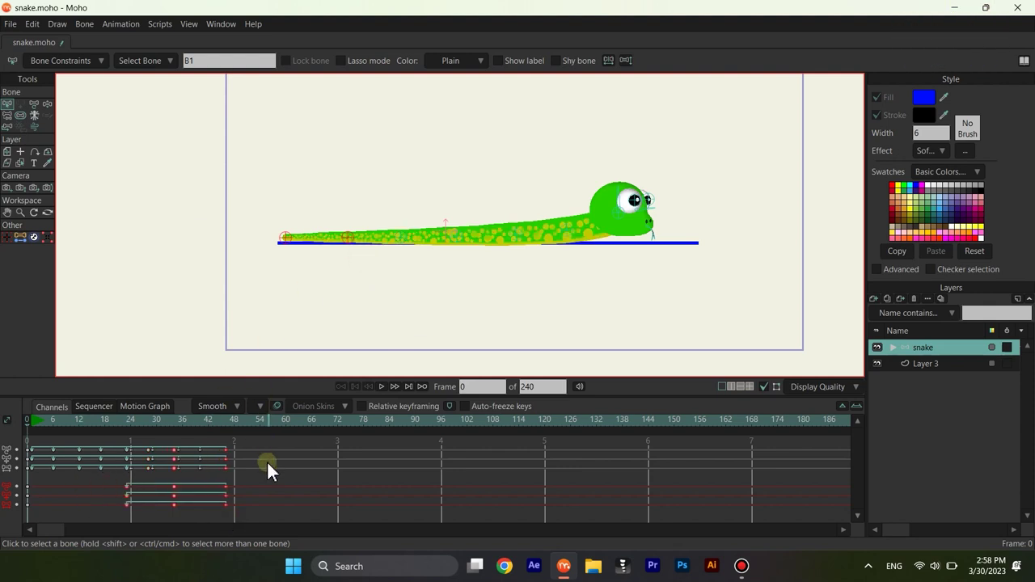
pyautogui.moveTo(151, 488)
pyautogui.mouseDown()
pyautogui.moveTo(123, 483)
pyautogui.moveTo(154, 485)
pyautogui.mouseUp()
pyautogui.moveTo(317, 262); pyautogui.dragTo(212, 209)
pyautogui.moveTo(267, 501); pyautogui.dragTo(177, 487)
# Step: Play the staggered motion and copy the tail-tip bone's first delayed keyframes to frame 1
pyautogui.moveTo(108, 422); pyautogui.dragTo(3, 419)
pyautogui.press('space')
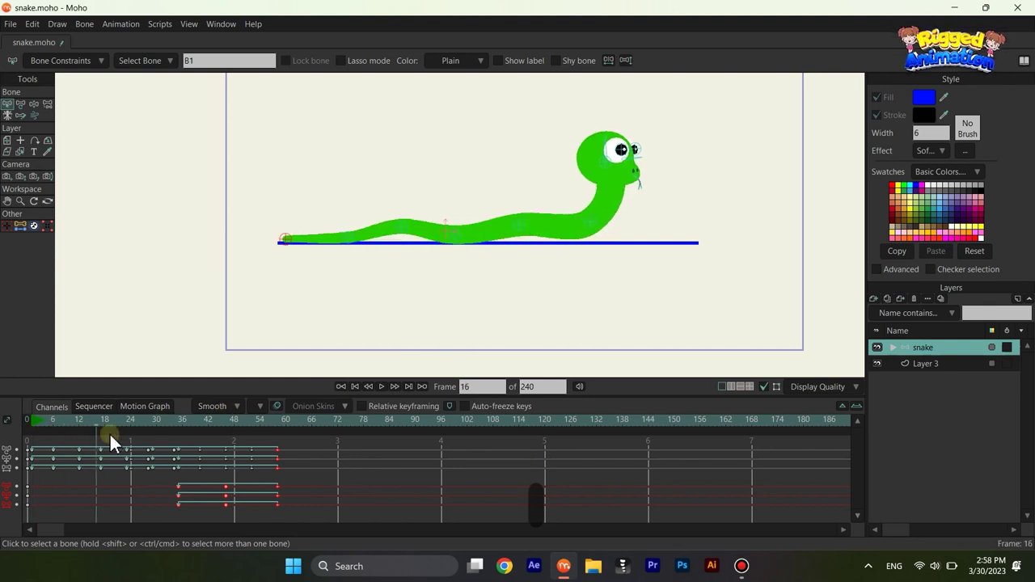
pyautogui.moveTo(29, 432); pyautogui.dragTo(32, 430)
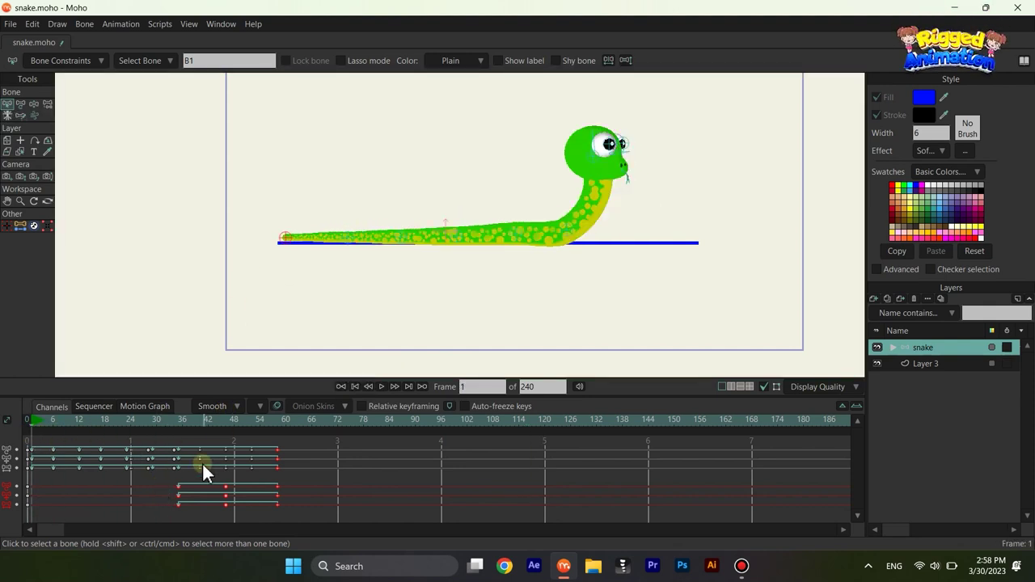
pyautogui.hotkey('ctrl', 'c')
pyautogui.hotkey('ctrl', 'v')
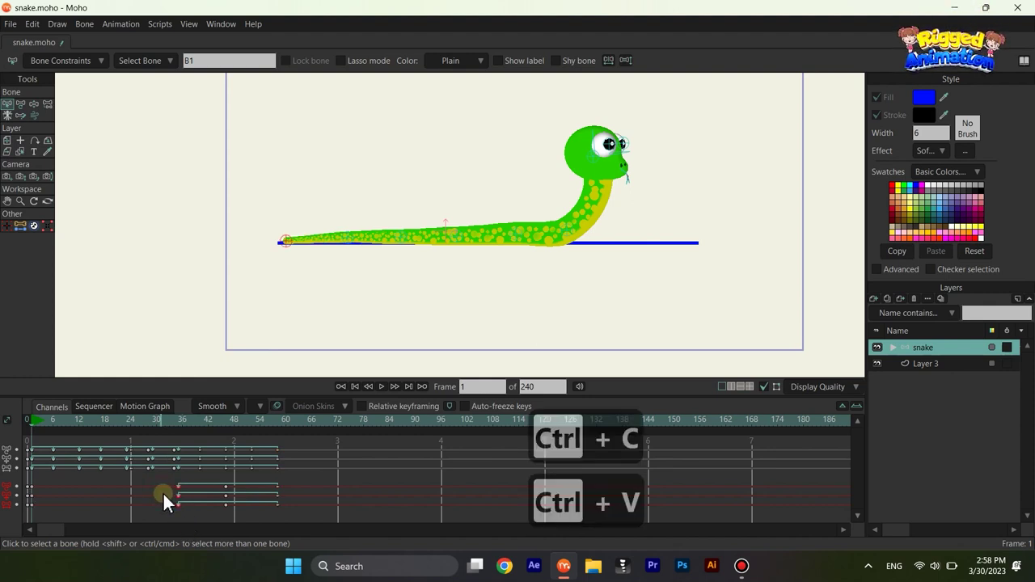
pyautogui.press('space')
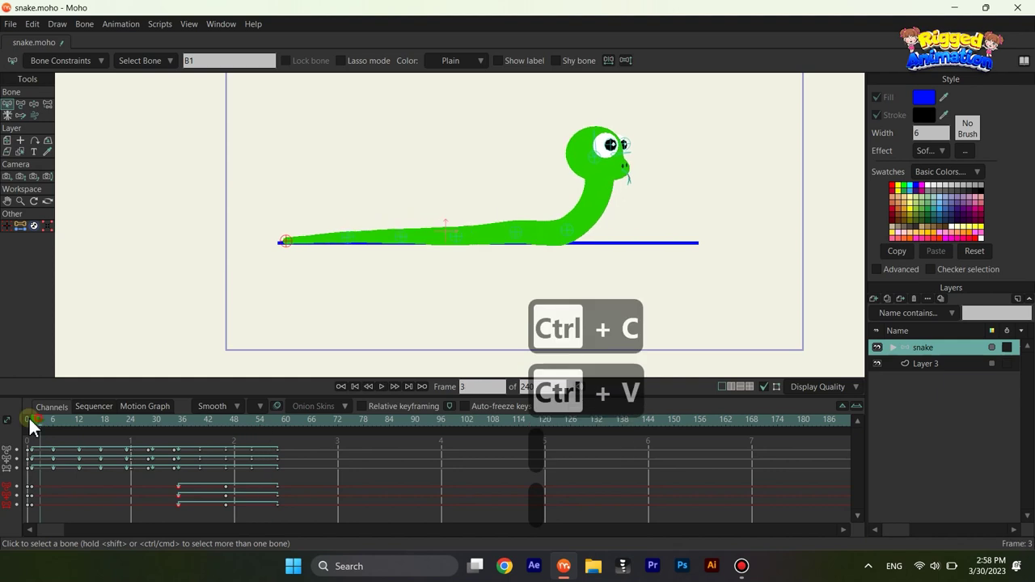
pyautogui.hotkey('ctrl', 'v')
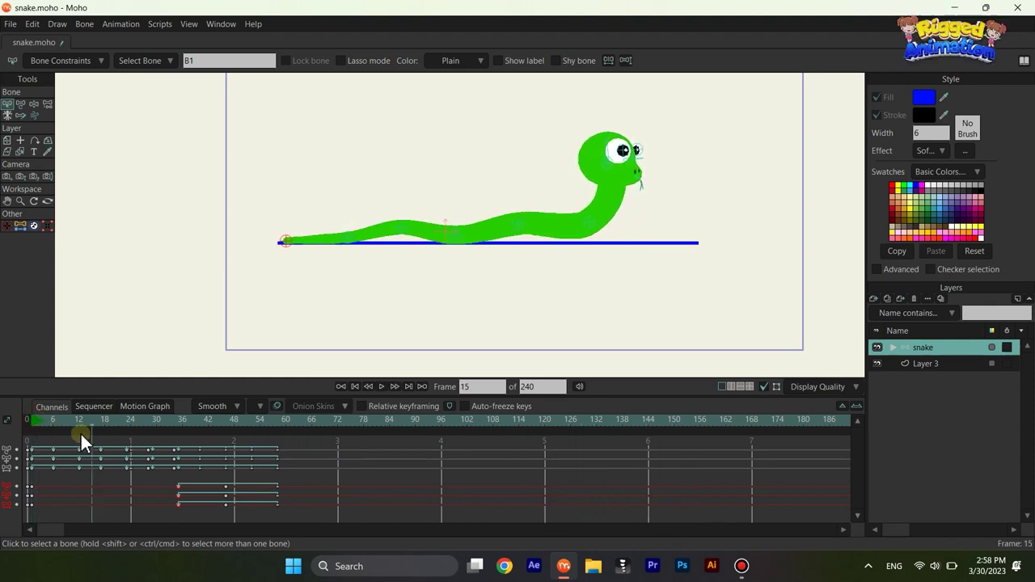
# Step: Adjust the neck-base pin at frame 12 and near frame 18 to keep the front body resting on the ground line
pyautogui.moveTo(51, 433); pyautogui.dragTo(82, 435)
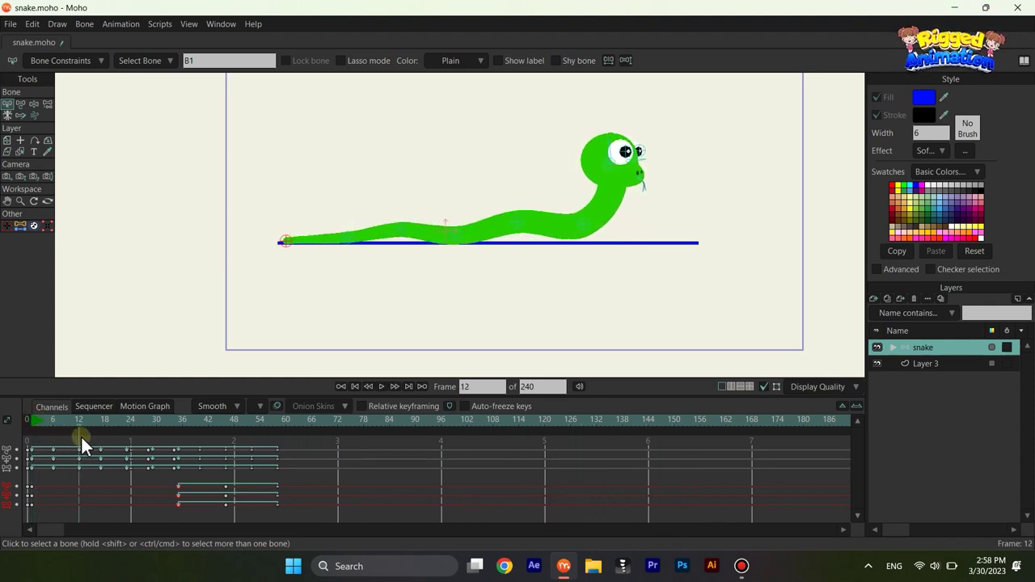
pyautogui.press('t')
pyautogui.scroll(5, 596, 220)
pyautogui.click(599, 229)
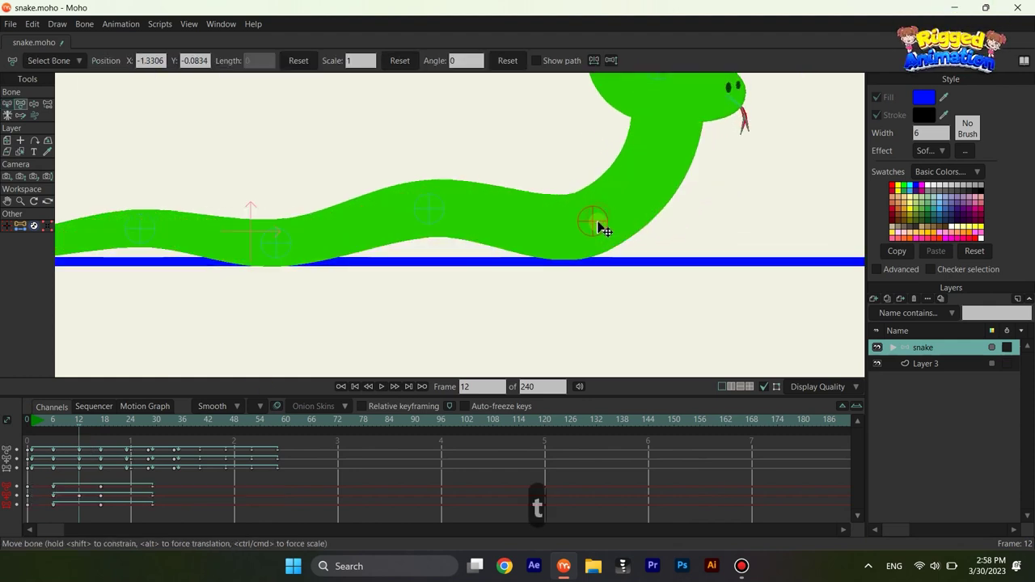
pyautogui.click(54, 458)
pyautogui.moveTo(52, 419); pyautogui.dragTo(103, 444)
pyautogui.moveTo(620, 211); pyautogui.dragTo(617, 222)
# Step: Nudge the neck-base pin slightly at frame 23 and preview the slither
pyautogui.click(130, 420)
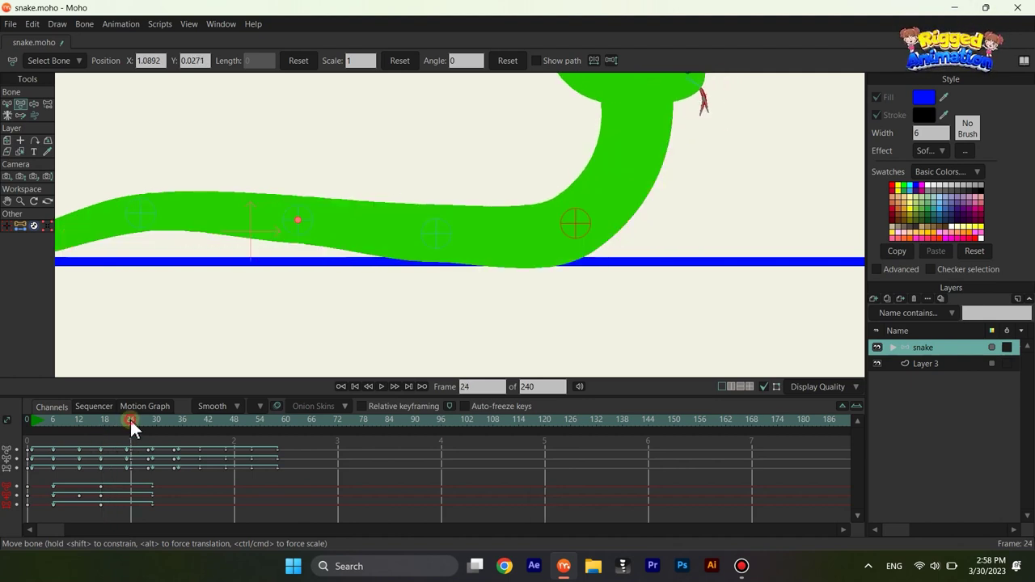
pyautogui.scroll(-3, 474, 231)
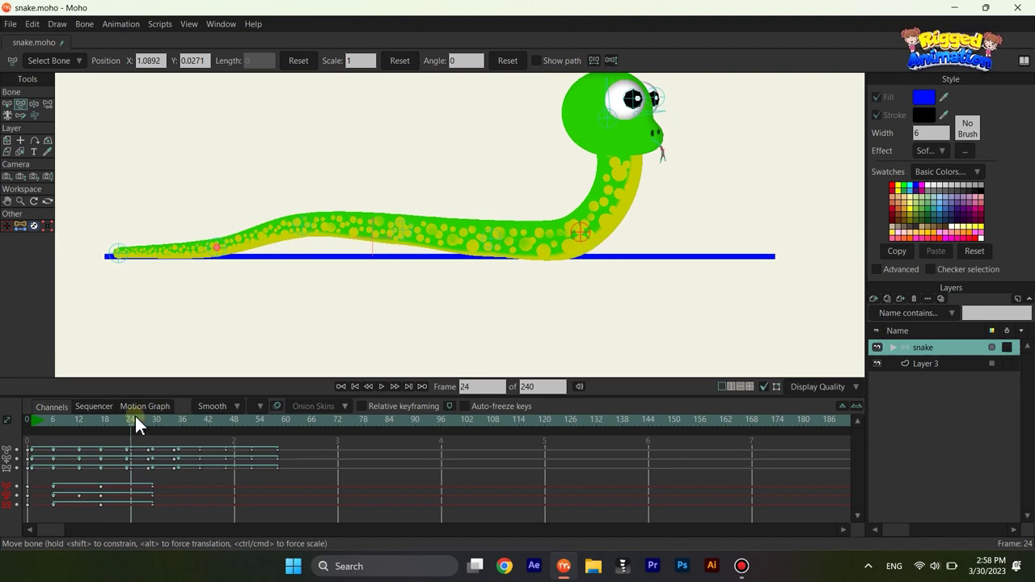
pyautogui.moveTo(121, 423); pyautogui.dragTo(127, 422)
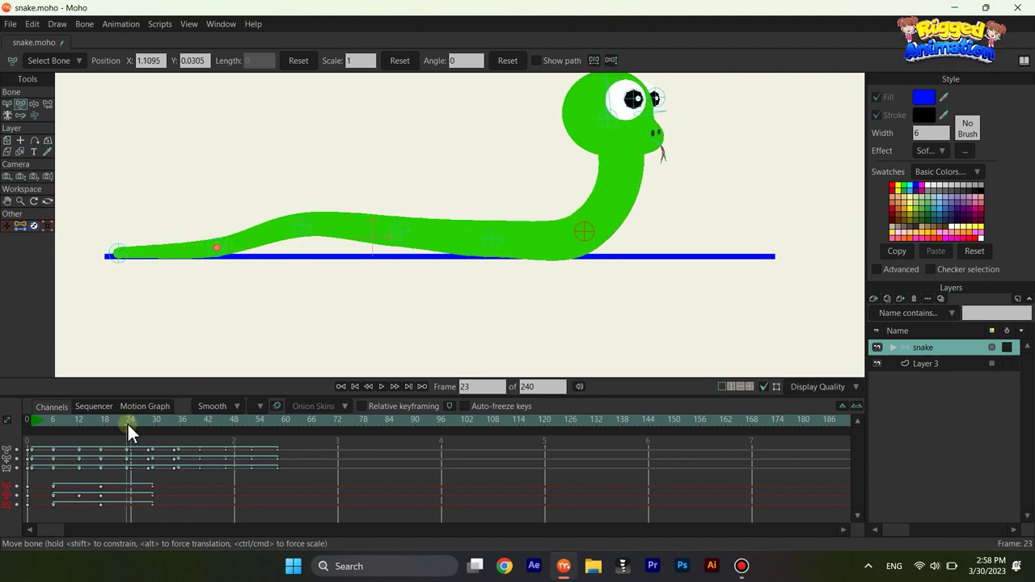
pyautogui.scroll(3, 543, 250)
pyautogui.moveTo(606, 220); pyautogui.dragTo(605, 220)
pyautogui.scroll(-3, 599, 222)
pyautogui.press('space')
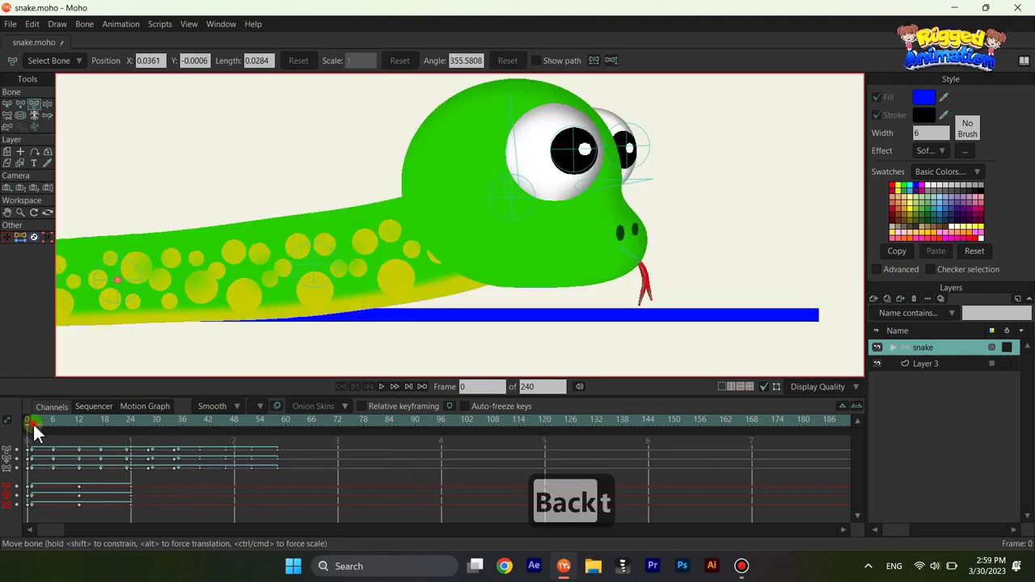
# Step: Clear the tongue bone's position keyframes and pull the tongue inside the mouth at frame 1
pyautogui.click(33, 422)
pyautogui.moveTo(324, 173); pyautogui.dragTo(385, 336)
pyautogui.press('t')
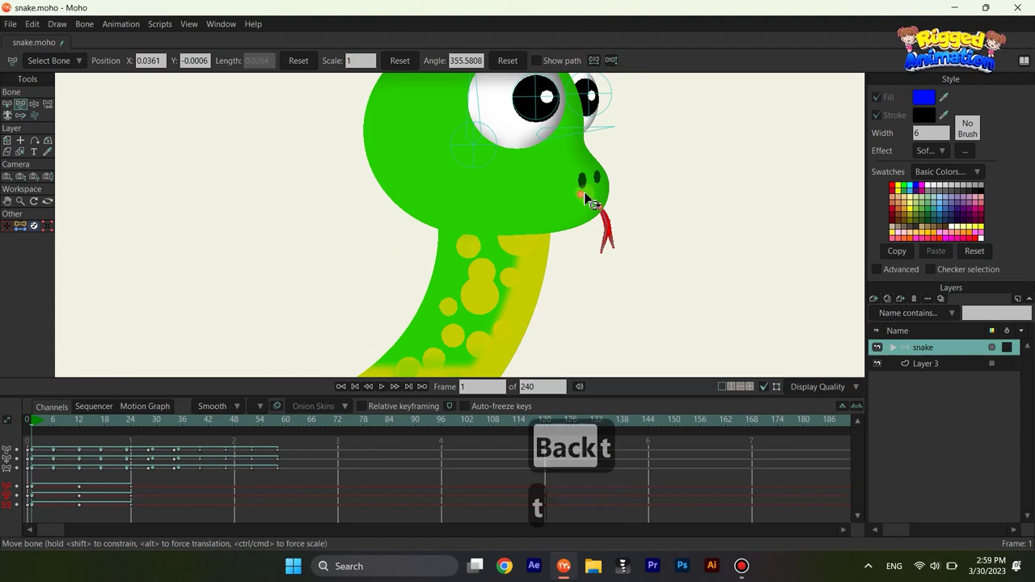
pyautogui.moveTo(581, 196); pyautogui.dragTo(561, 162)
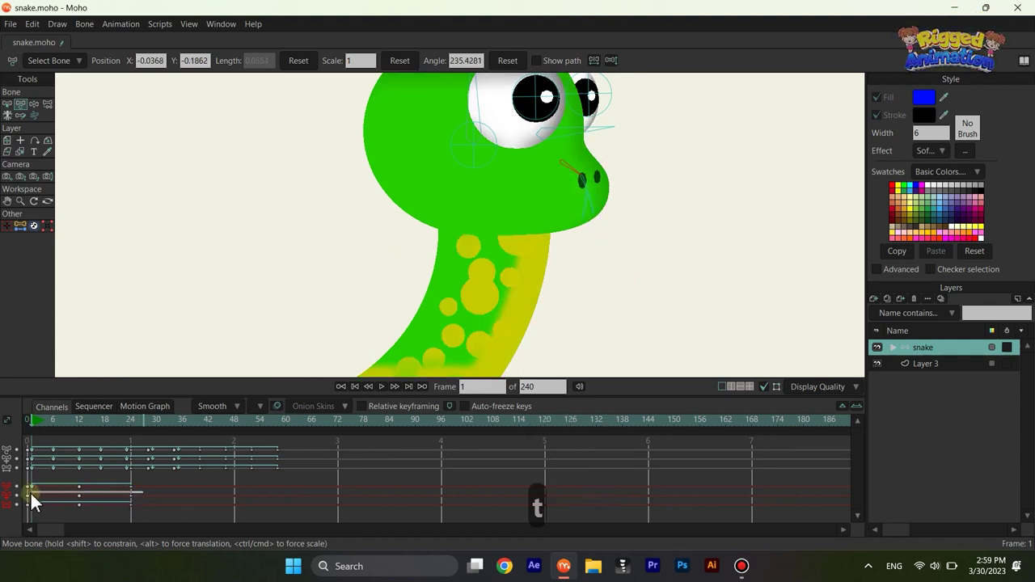
pyautogui.press('BackSpace')
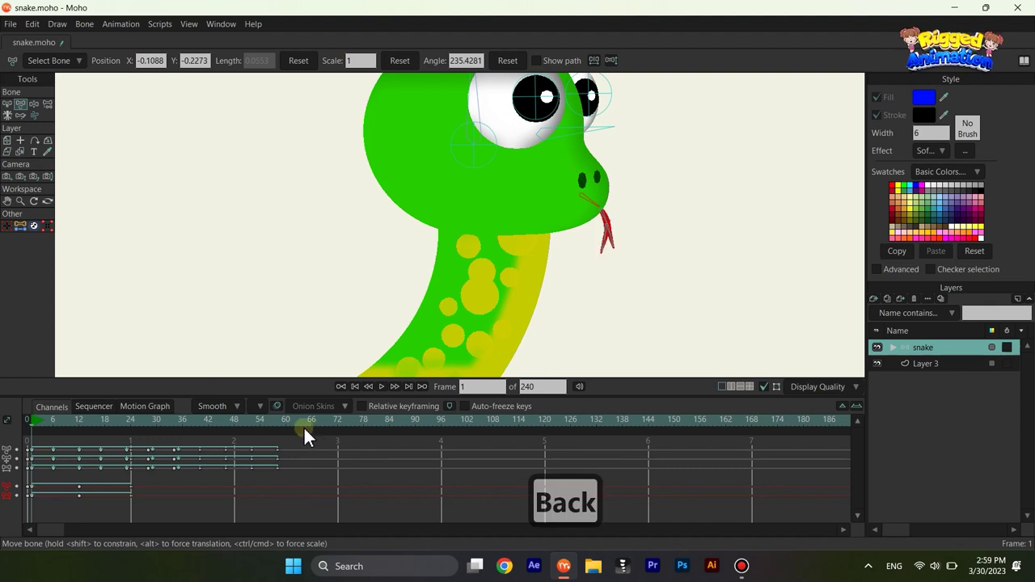
pyautogui.moveTo(580, 202); pyautogui.dragTo(563, 165)
# Step: Key the tongue bones retracted in the mouth at frame 60 and slide the tongue out at frame 64
pyautogui.moveTo(335, 423); pyautogui.dragTo(285, 422)
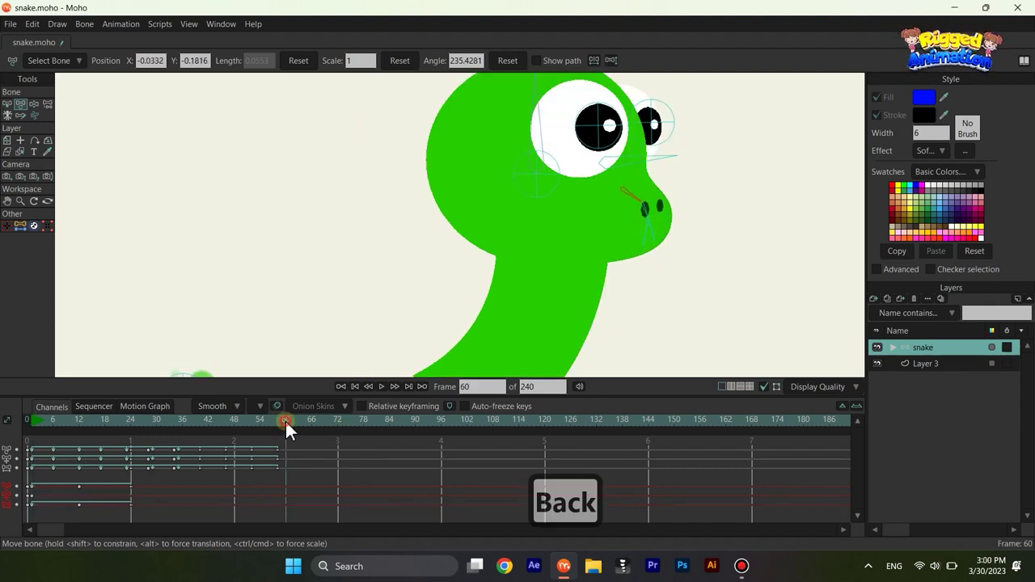
pyautogui.press('b')
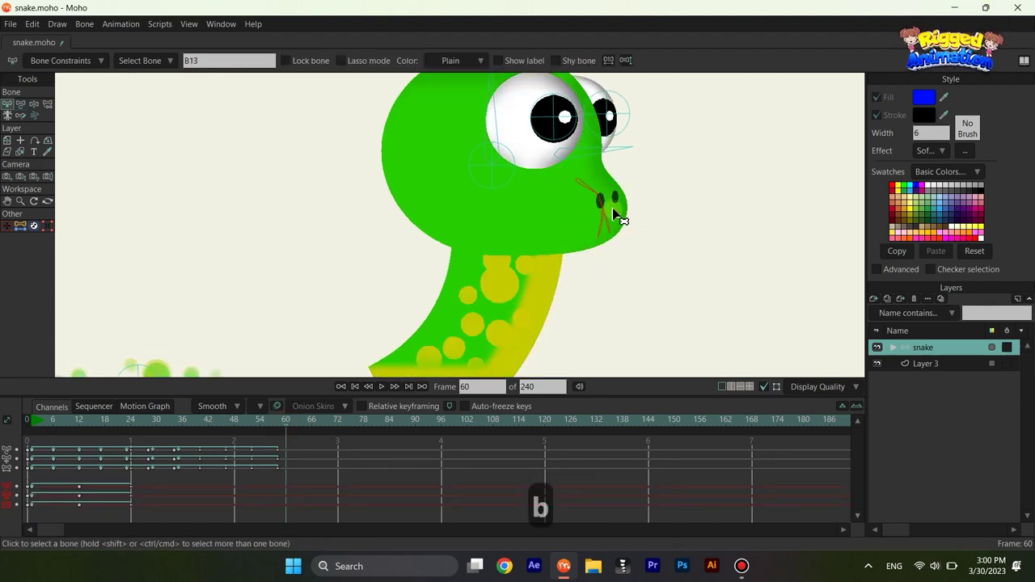
pyautogui.scroll(2, 612, 208)
pyautogui.press('t')
pyautogui.moveTo(579, 184); pyautogui.dragTo(555, 175)
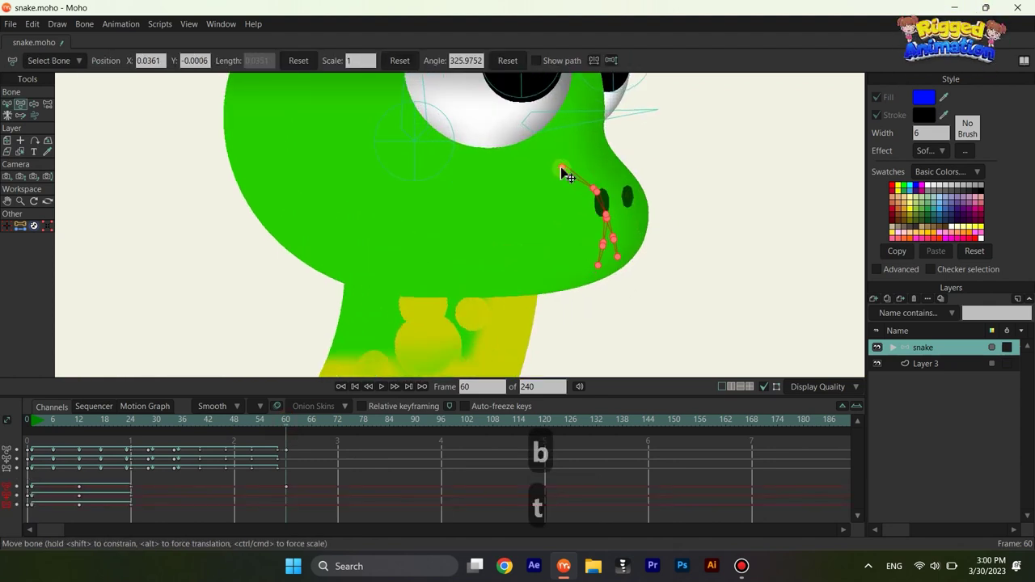
pyautogui.click(302, 419)
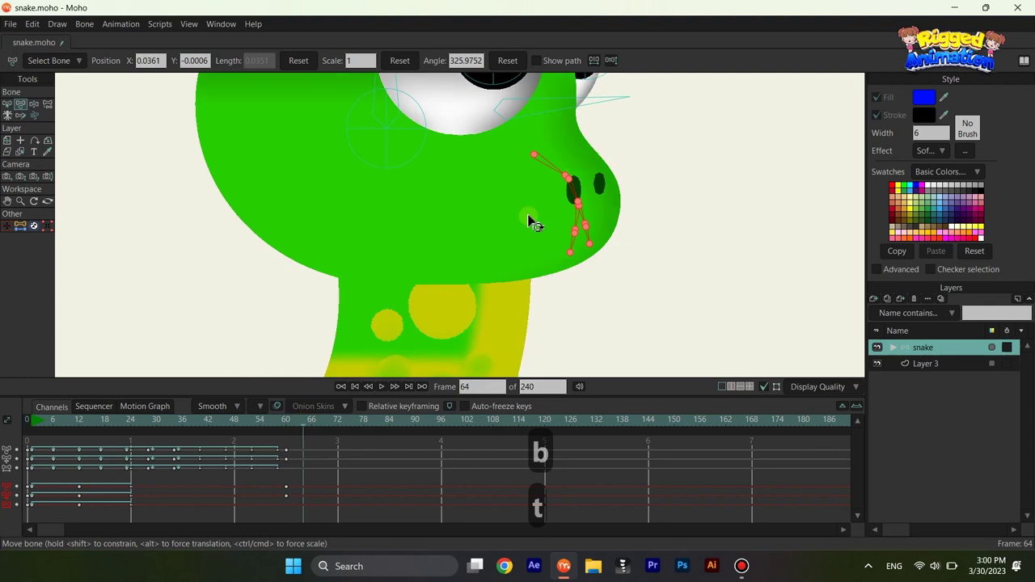
pyautogui.moveTo(533, 156); pyautogui.dragTo(573, 209)
# Step: Bend the extended tongue at frame 64 so its forked tips curl back under the chin
pyautogui.press('b')
pyautogui.scroll(3, 662, 230)
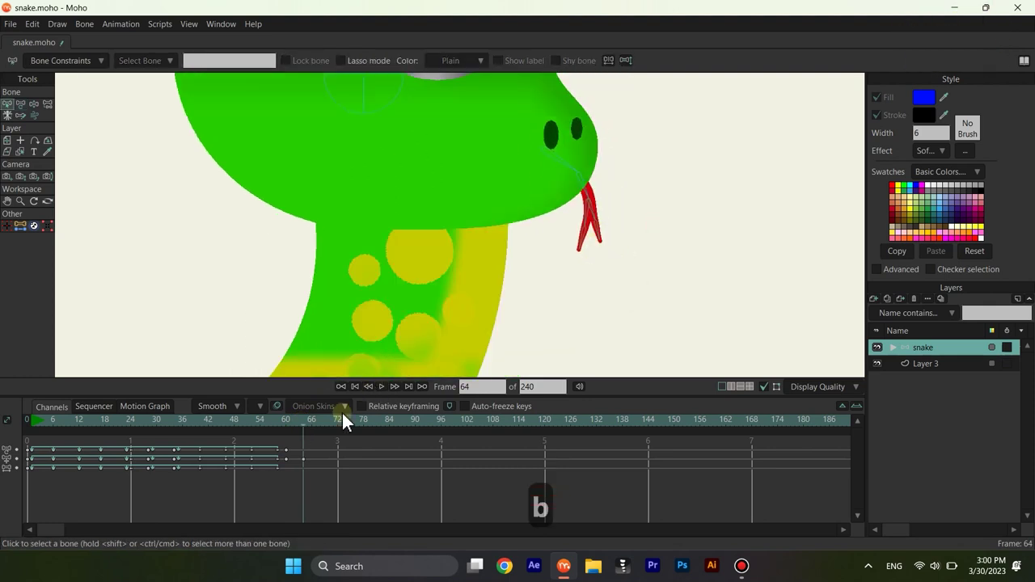
pyautogui.press('t')
pyautogui.scroll(2, 598, 219)
pyautogui.moveTo(579, 236); pyautogui.dragTo(542, 269)
pyautogui.scroll(-2, 584, 213)
pyautogui.scroll(-2, 542, 271)
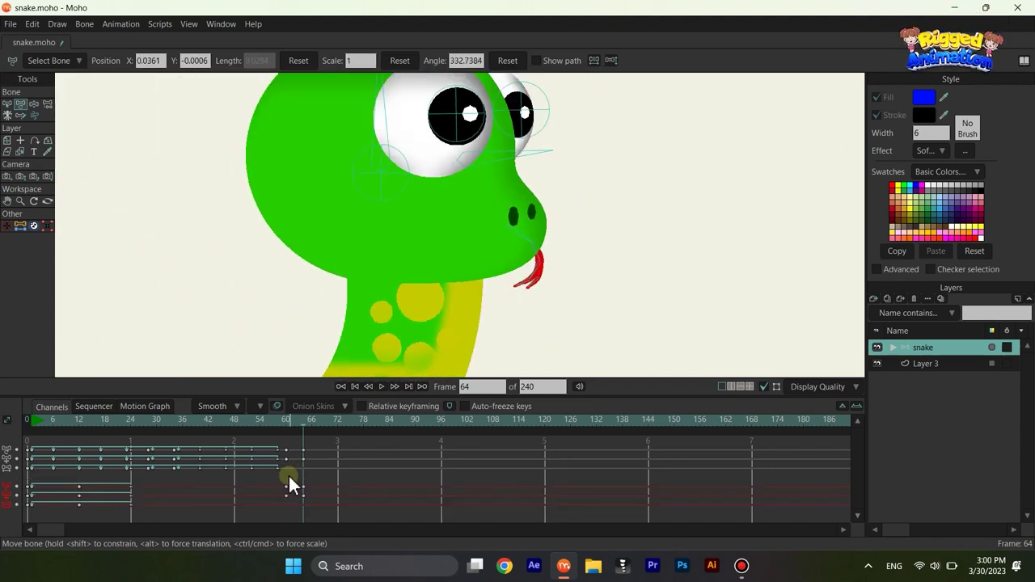
# Step: Pose the tongue bones at frame 68 so the tongue straightens and both forked tips flare forward, away from the chin
pyautogui.moveTo(314, 426); pyautogui.dragTo(320, 427)
pyautogui.scroll(3, 453, 283)
pyautogui.press('b')
pyautogui.moveTo(566, 275); pyautogui.dragTo(467, 187)
pyautogui.press('t')
pyautogui.scroll(2, 508, 193)
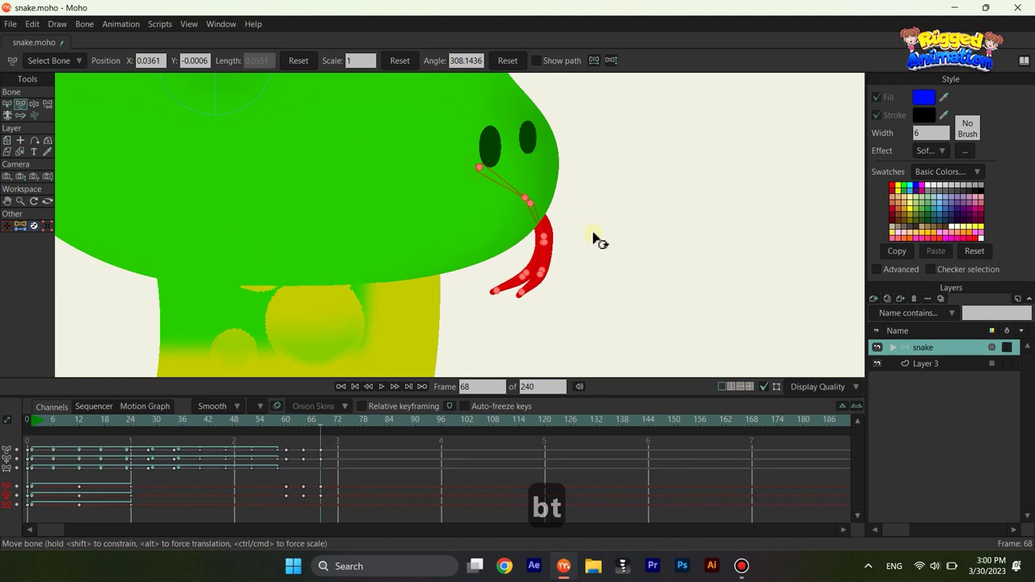
pyautogui.press('b')
pyautogui.press('t')
pyautogui.scroll(2, 543, 267)
pyautogui.moveTo(534, 270); pyautogui.dragTo(586, 264)
pyautogui.scroll(-2, 558, 243)
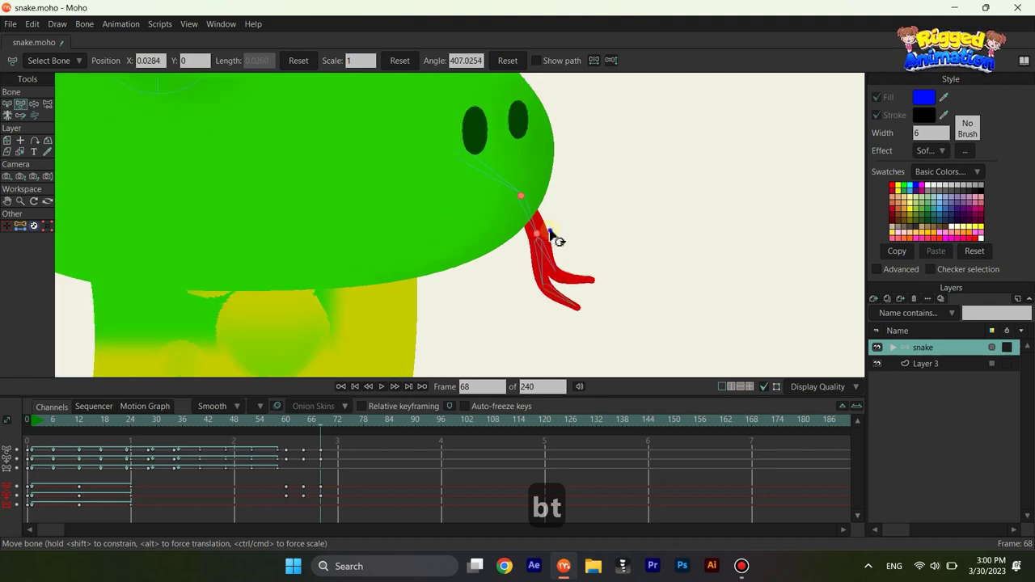
pyautogui.moveTo(474, 188); pyautogui.dragTo(470, 177)
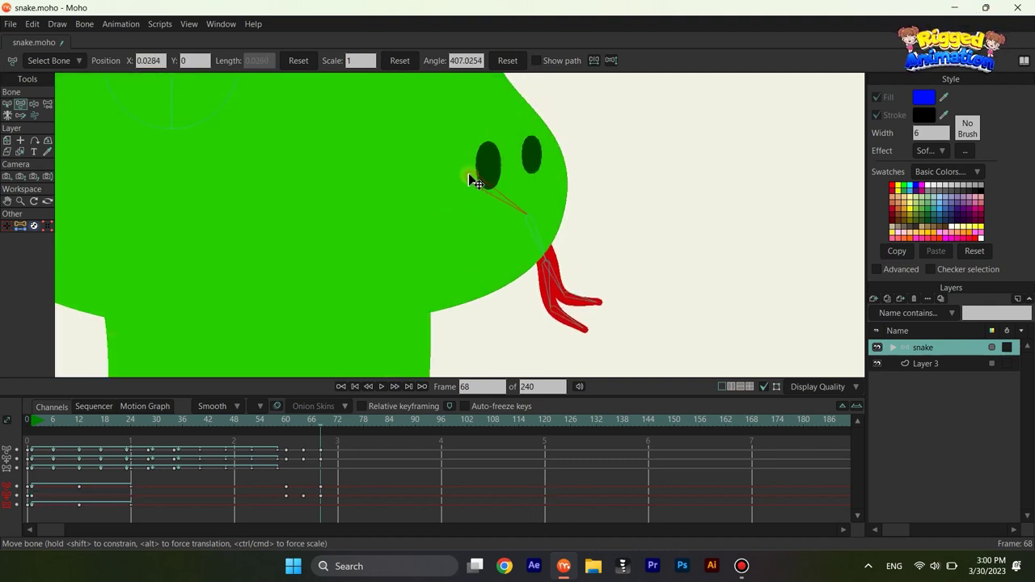
# Step: Copy the tongue base bone's key from frame 60 to frame 64
pyautogui.click(305, 419)
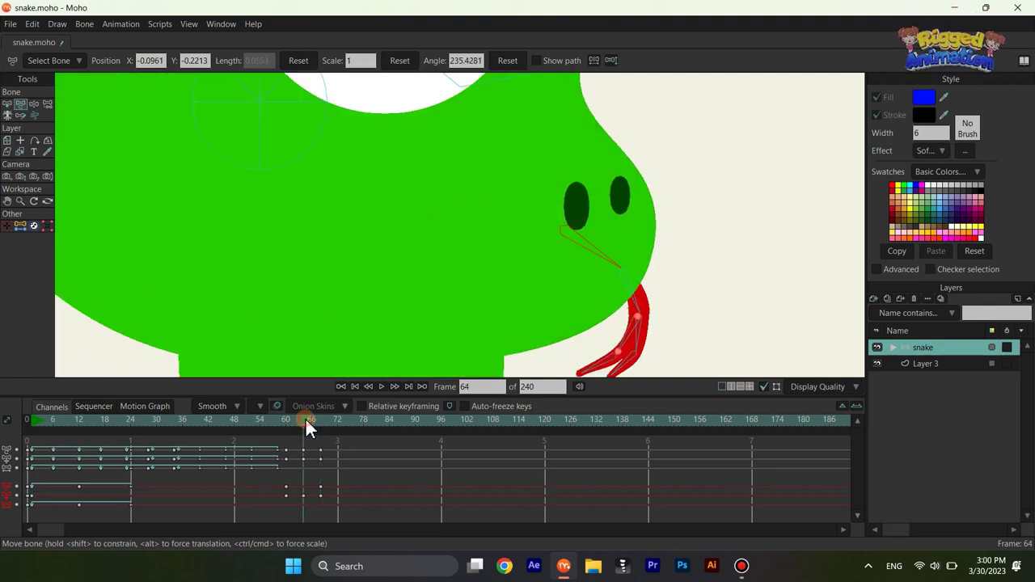
pyautogui.click(288, 486)
pyautogui.hotkey('ctrl', 'c')
pyautogui.hotkey('ctrl', 'v')
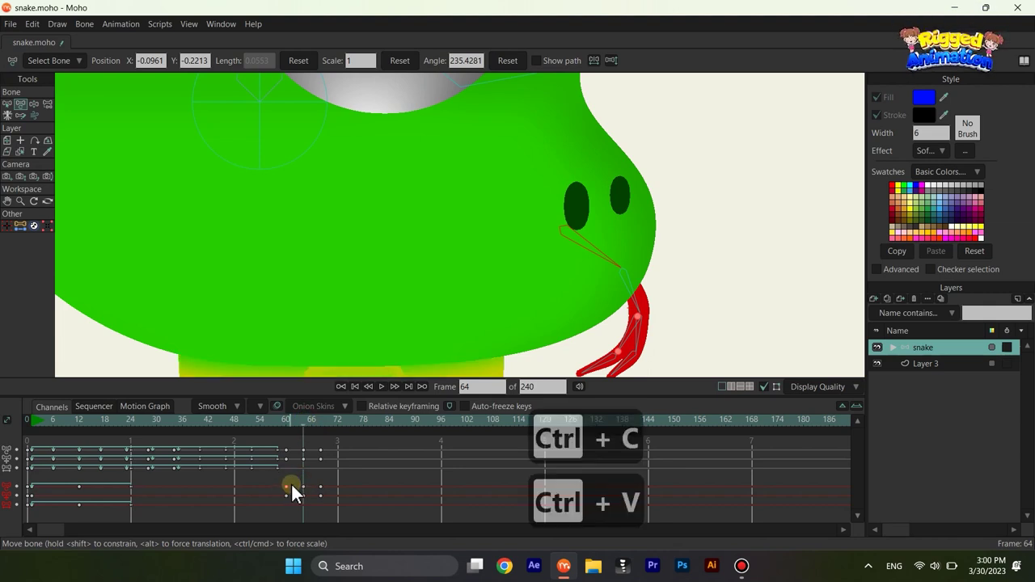
# Step: Select all the tongue bones and copy their curled pose from frame 64 to frame 72
pyautogui.moveTo(301, 426); pyautogui.dragTo(339, 441)
pyautogui.moveTo(470, 353); pyautogui.dragTo(492, 321)
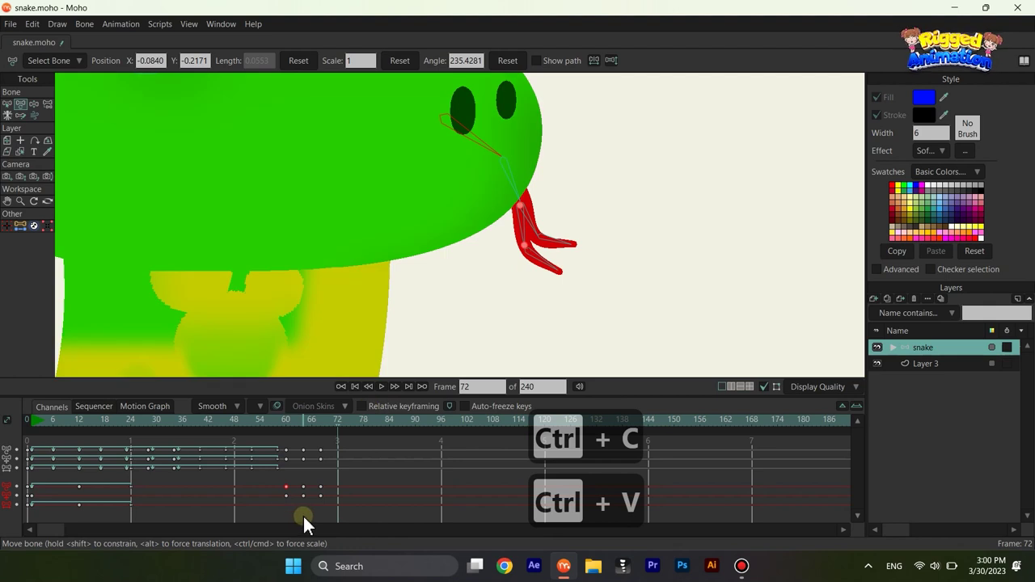
pyautogui.moveTo(303, 515); pyautogui.dragTo(301, 441)
pyautogui.press('b')
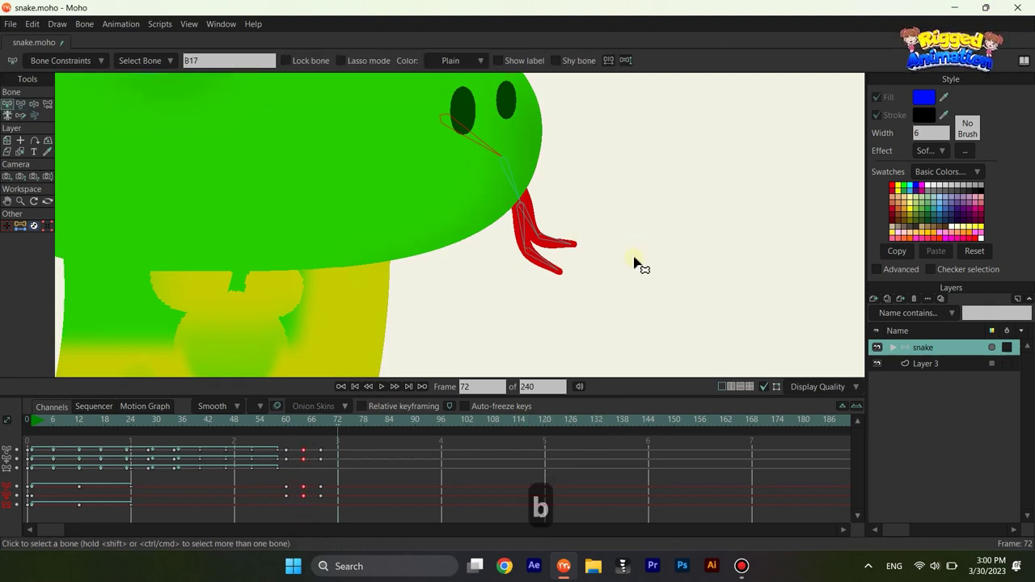
pyautogui.moveTo(626, 287); pyautogui.dragTo(436, 113)
pyautogui.moveTo(302, 493); pyautogui.dragTo(351, 445)
pyautogui.hotkey('ctrl', 'c')
pyautogui.hotkey('ctrl', 'v')
# Step: Copy the flared tongue pose from frame 68 to frame 76 and the retracted pose from frame 60 to frame 80
pyautogui.moveTo(327, 506); pyautogui.dragTo(325, 453)
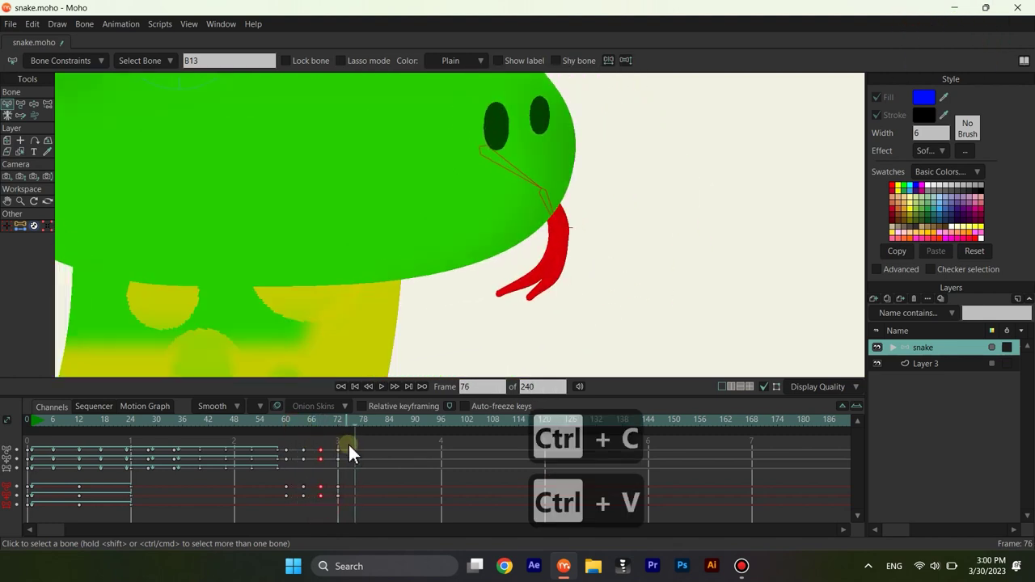
pyautogui.hotkey('ctrl', 'v')
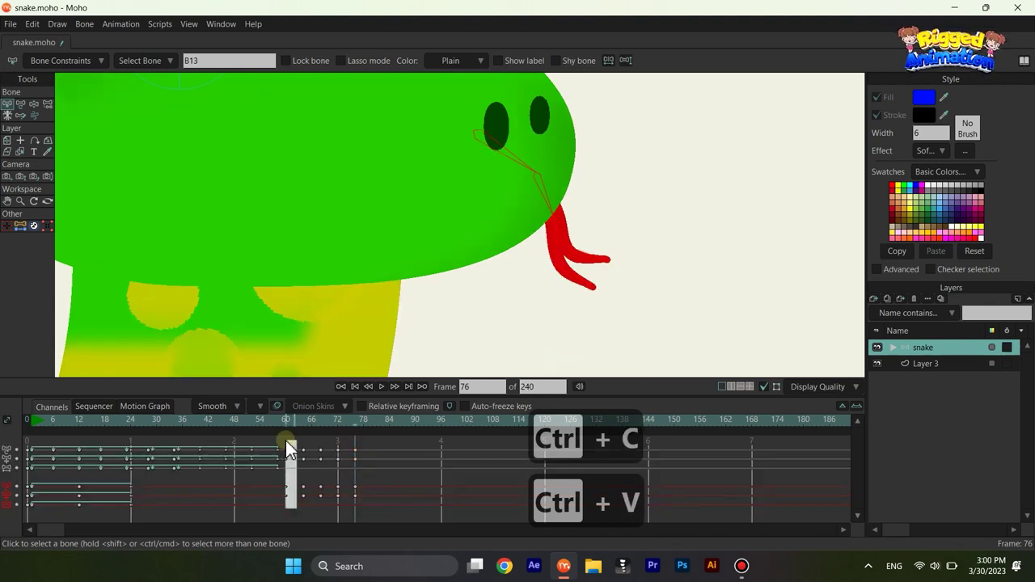
pyautogui.hotkey('ctrl', 'c')
pyautogui.click(372, 422)
pyautogui.hotkey('ctrl', 'v')
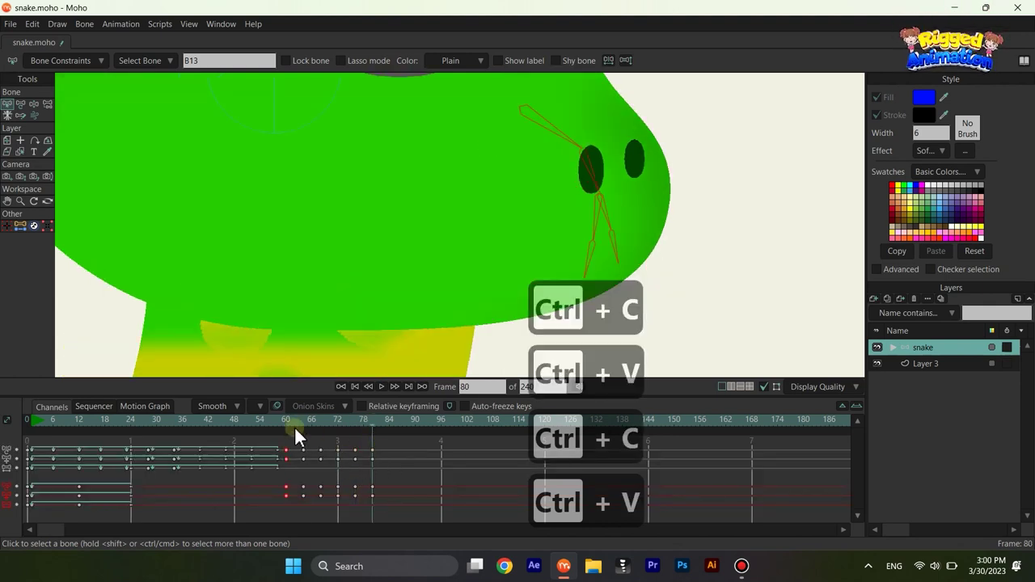
pyautogui.moveTo(291, 424); pyautogui.dragTo(374, 458)
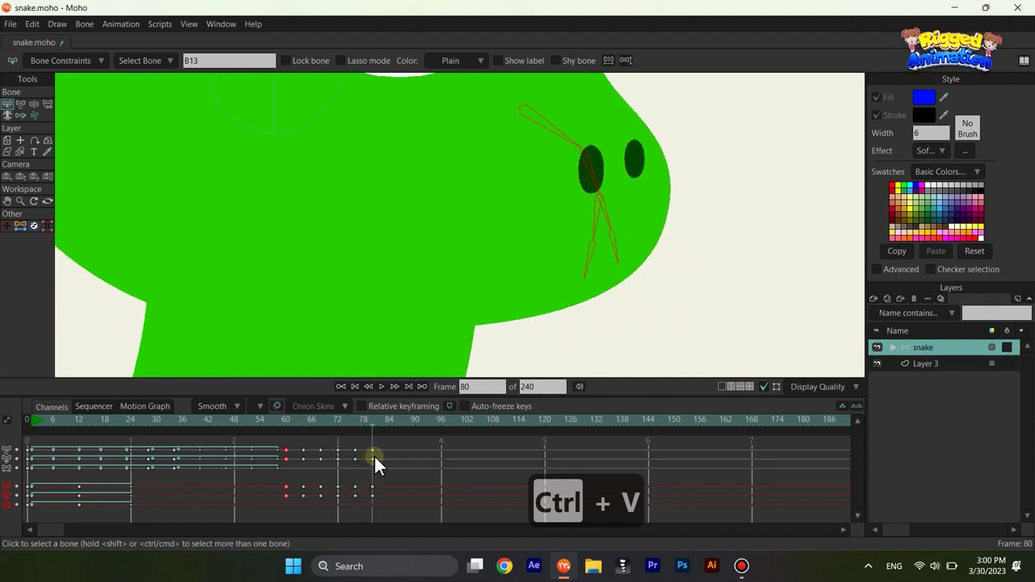
# Step: Copy the complete tongue flick from frames 60 to 80 and paste it at frames 120 and 192
pyautogui.scroll(-3, 543, 212)
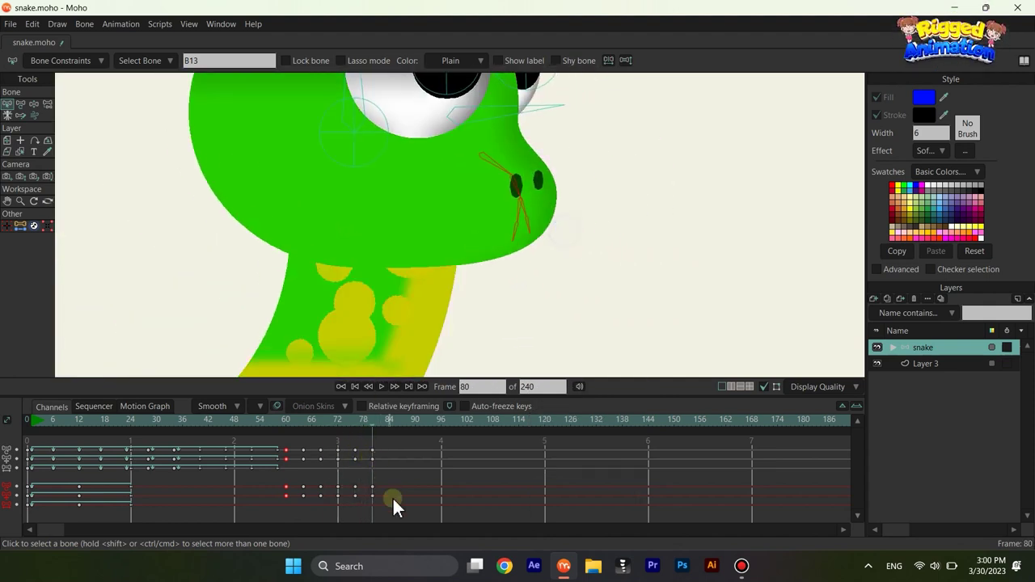
pyautogui.moveTo(412, 519); pyautogui.dragTo(291, 443)
pyautogui.click(398, 421)
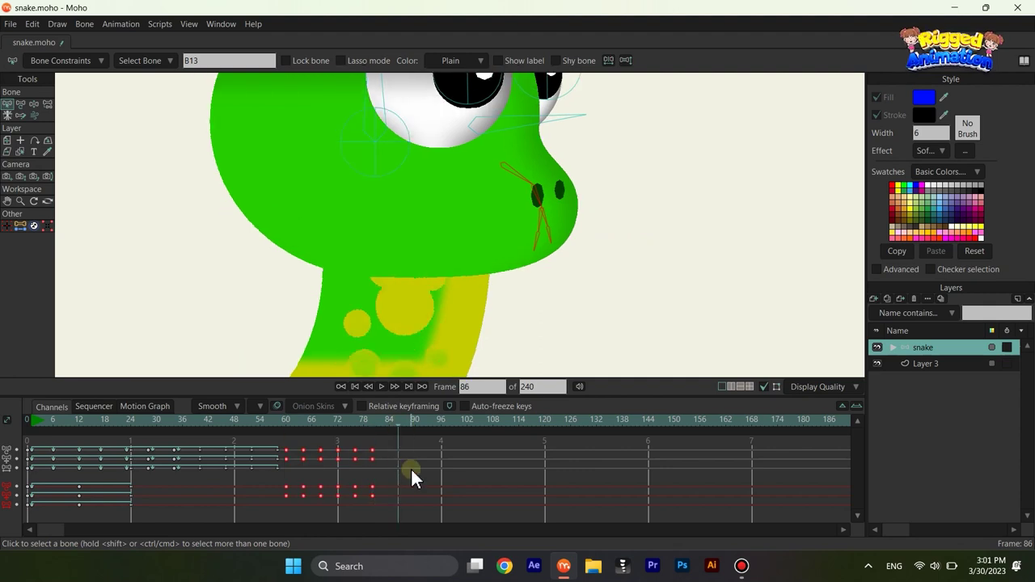
pyautogui.hotkey('ctrl', 'c')
pyautogui.moveTo(549, 422); pyautogui.dragTo(570, 423)
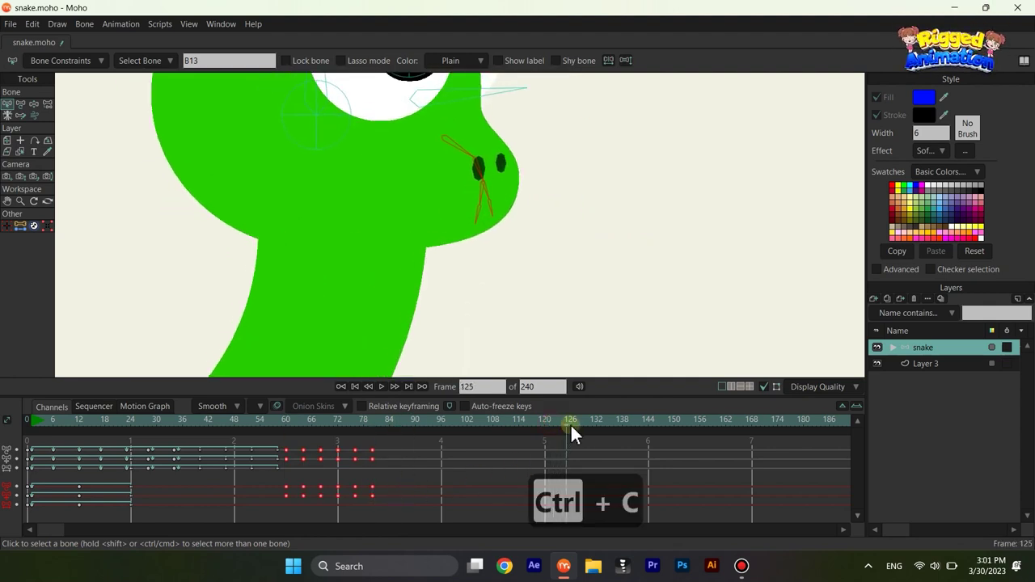
pyautogui.click(546, 421)
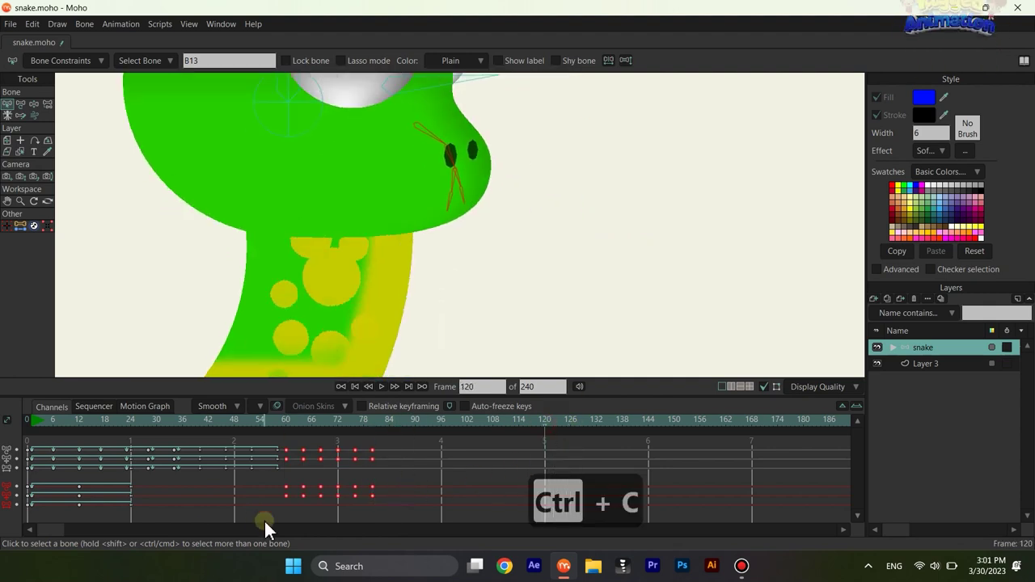
pyautogui.hotkey('ctrl', 'v')
pyautogui.hscroll(3, 719, 448)
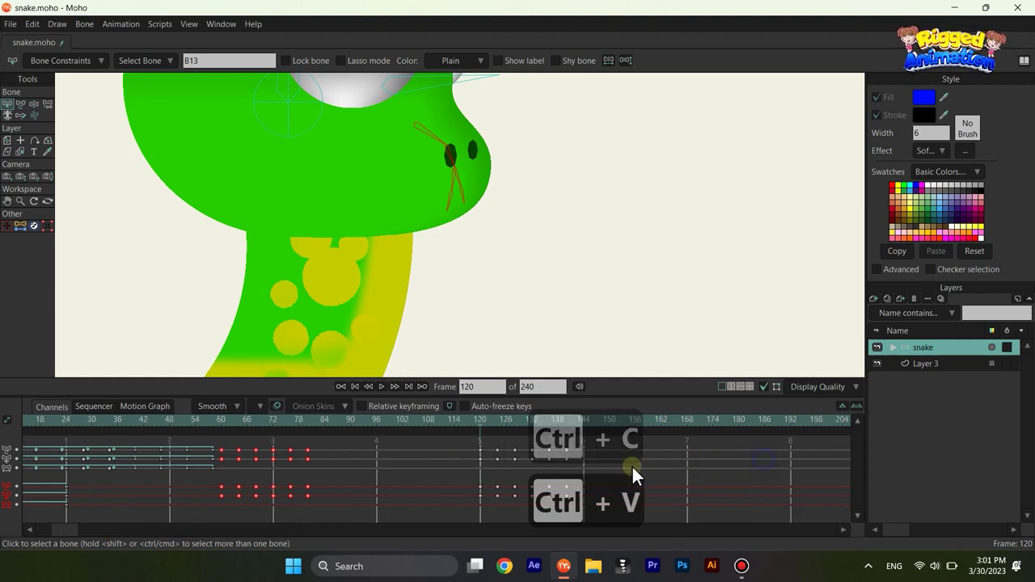
pyautogui.click(713, 421)
pyautogui.hotkey('ctrl', 'v')
pyautogui.moveTo(753, 455); pyautogui.dragTo(723, 463)
# Step: Play the animation from about frame 91 to check the repeated tongue flick
pyautogui.click(247, 419)
pyautogui.scroll(-5, 480, 303)
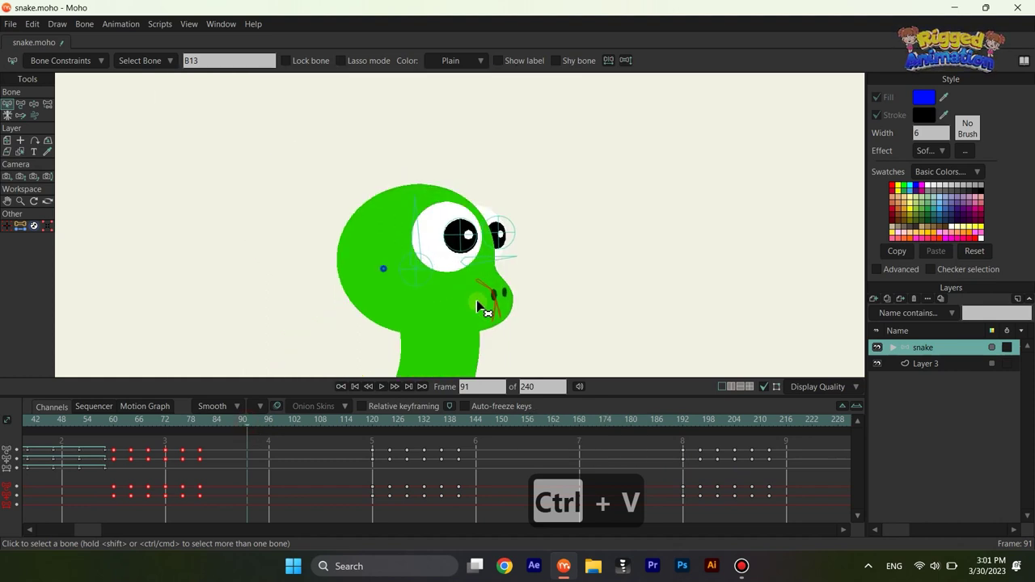
pyautogui.moveTo(467, 285); pyautogui.dragTo(507, 290)
pyautogui.press('space')
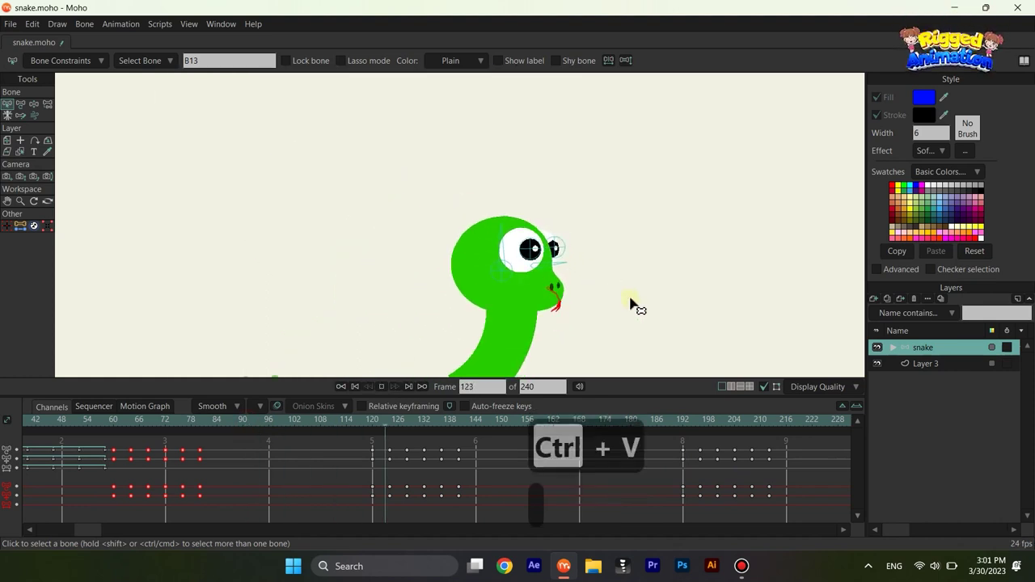
pyautogui.press('space')
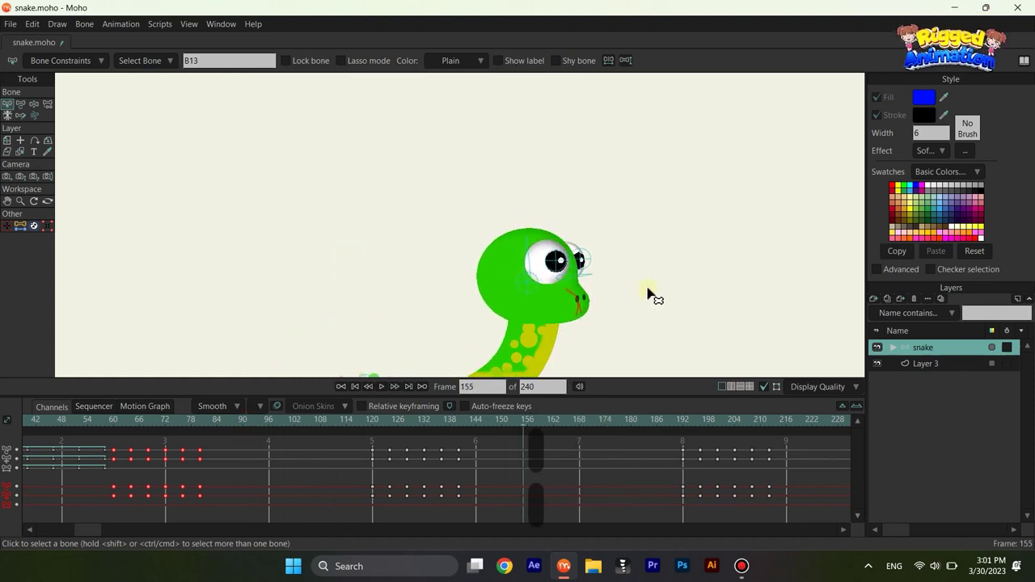
# Step: Key the eye control bone at frame 96 and raise it at frame 101 so the pupils look up
pyautogui.press('b')
pyautogui.click(270, 420)
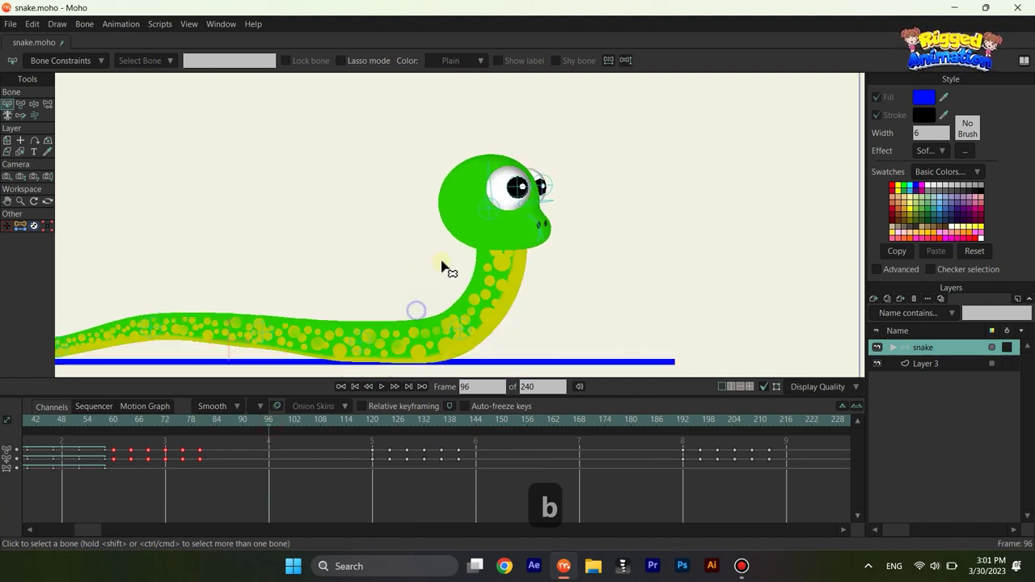
pyautogui.scroll(2, 559, 169)
pyautogui.press('t')
pyautogui.scroll(2, 584, 172)
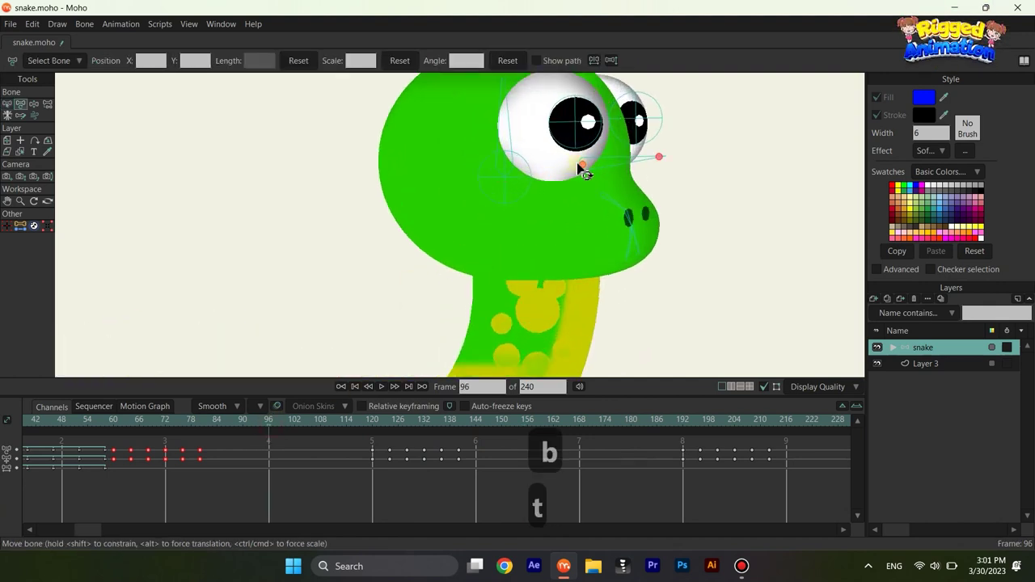
pyautogui.click(292, 421)
pyautogui.moveTo(575, 216); pyautogui.dragTo(545, 178)
pyautogui.click(310, 418)
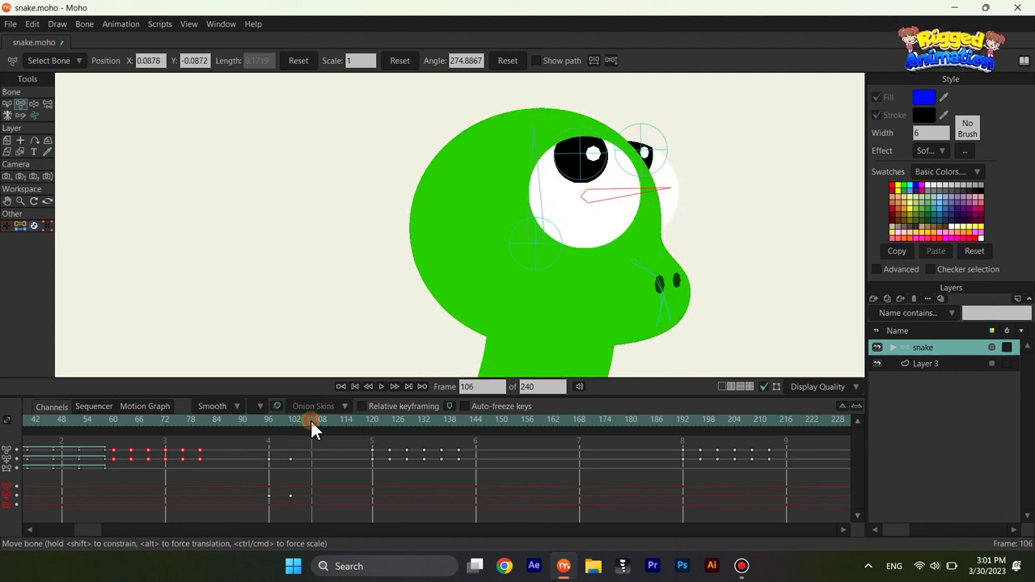
pyautogui.moveTo(300, 501); pyautogui.dragTo(288, 451)
pyautogui.press('BackSpace')
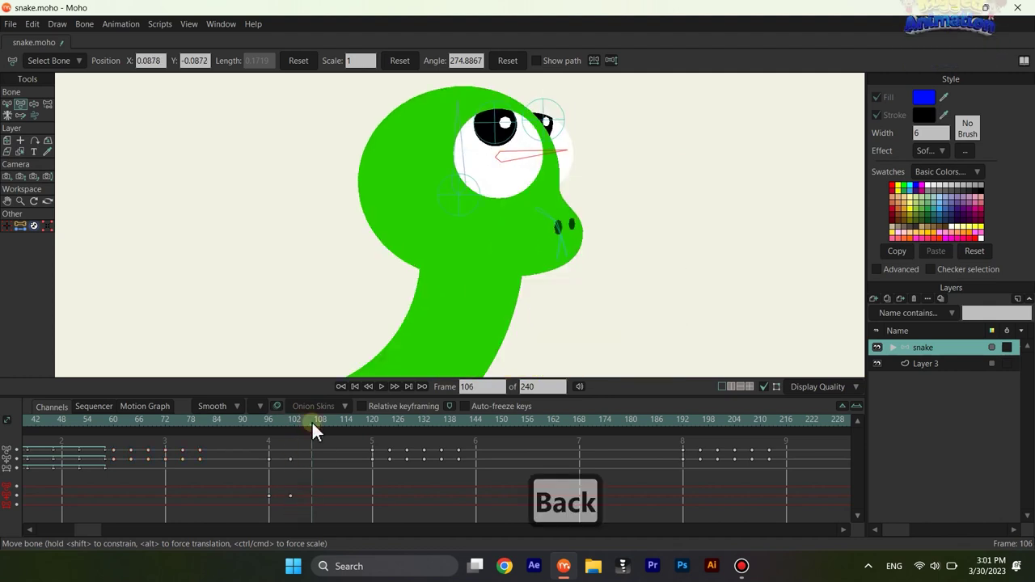
# Step: Hold the upward look with a copied key at frame 112 and return the eyes to their resting pose at frame 117
pyautogui.moveTo(304, 497); pyautogui.dragTo(292, 456)
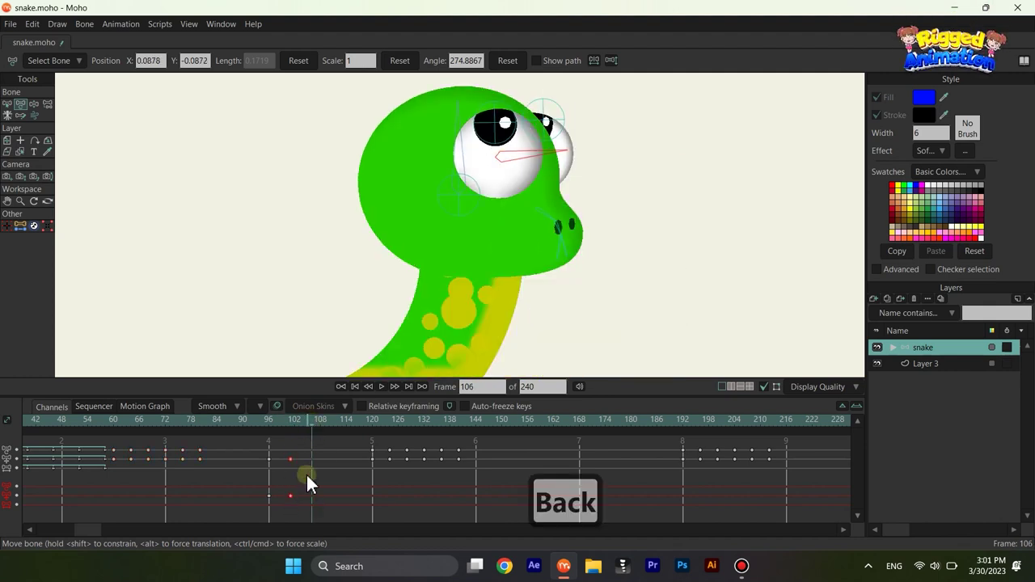
pyautogui.hotkey('ctrl', 'c')
pyautogui.hotkey('ctrl', 'v')
pyautogui.moveTo(274, 509); pyautogui.dragTo(546, 466)
pyautogui.hotkey('ctrl', 'c')
pyautogui.click(333, 421)
pyautogui.hotkey('ctrl', 'v')
# Step: Key the eye control at frame 160, turn the pupils backward at frame 164, and hold that look at frame 174
pyautogui.click(510, 181)
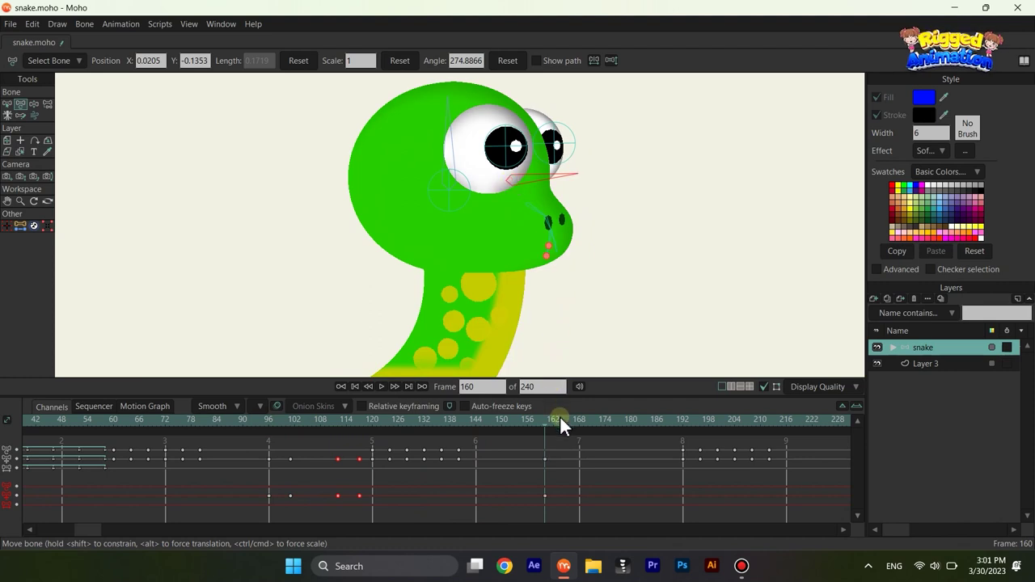
pyautogui.click(560, 418)
pyautogui.moveTo(485, 178); pyautogui.dragTo(458, 172)
pyautogui.moveTo(573, 429); pyautogui.dragTo(606, 430)
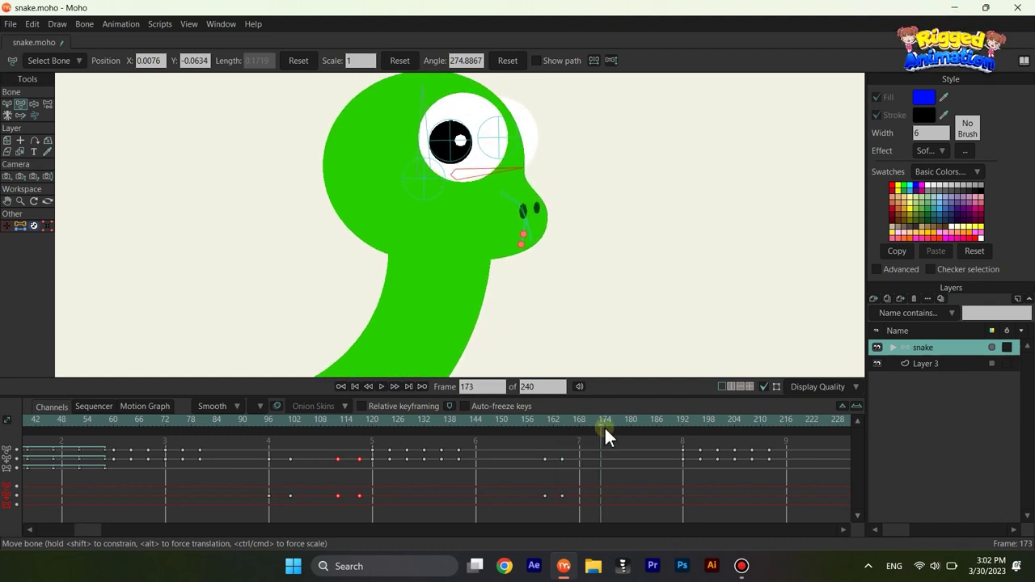
pyautogui.click(471, 182)
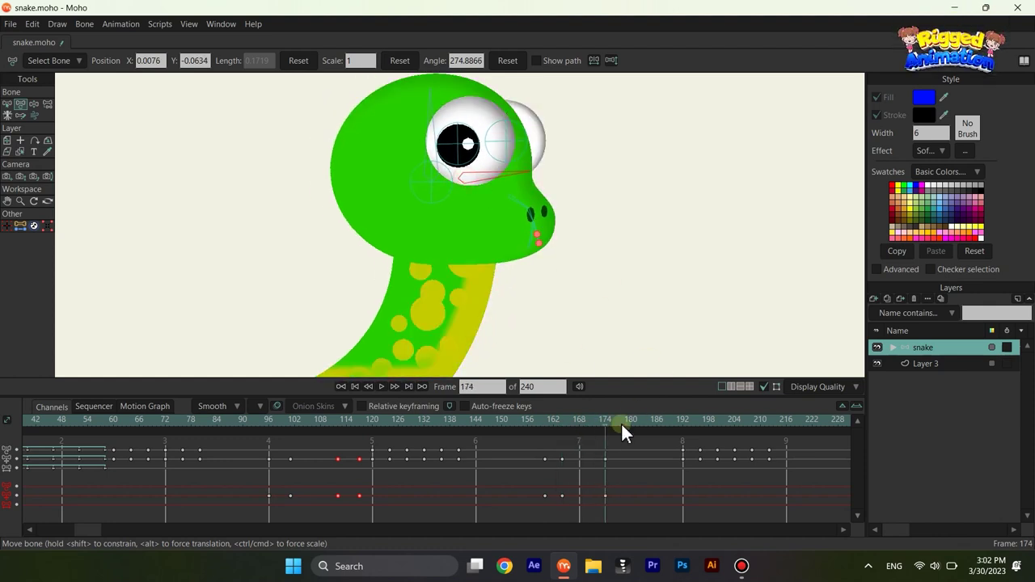
# Step: Copy the eye control's resting key from frame 160 to frame 178
pyautogui.click(622, 424)
pyautogui.hotkey('ctrl', 'c')
pyautogui.hotkey('ctrl', 'v')
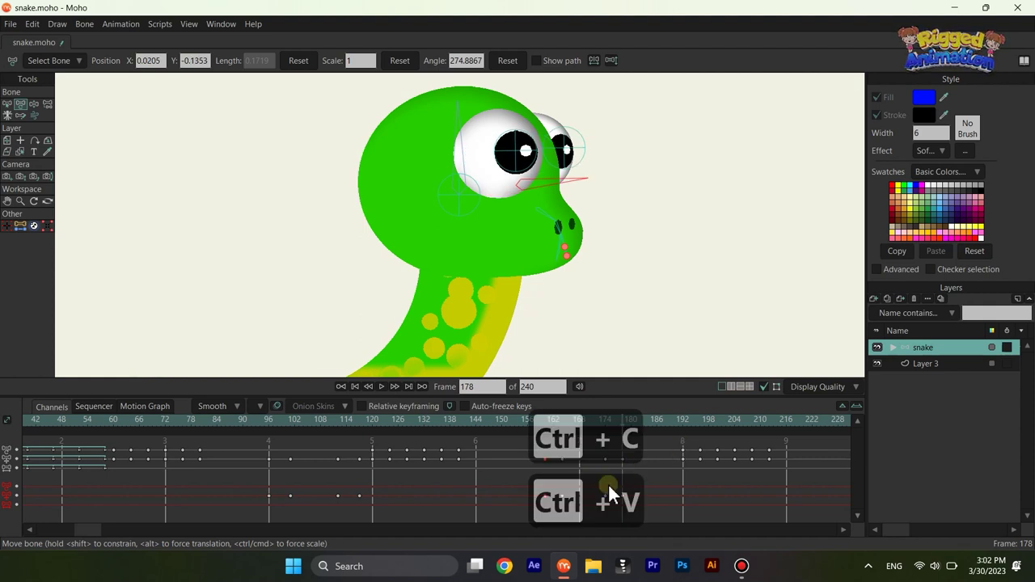
# Step: Return to the start of the timeline and play back the whole snake animation
pyautogui.moveTo(87, 530); pyautogui.dragTo(38, 529)
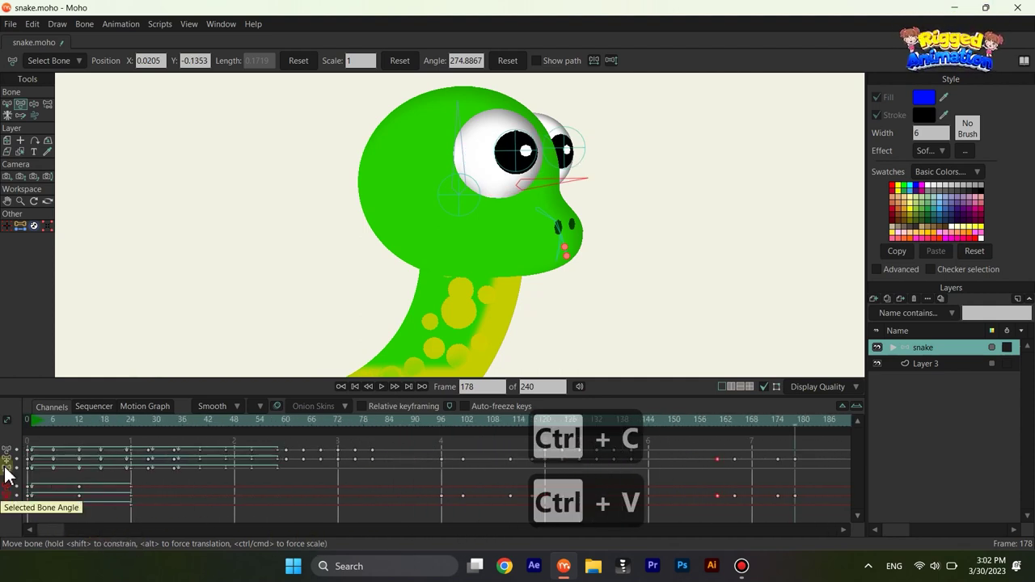
pyautogui.click(25, 419)
pyautogui.scroll(-5, 429, 227)
pyautogui.scroll(-1, 429, 229)
pyautogui.moveTo(426, 252); pyautogui.dragTo(549, 225)
pyautogui.scroll(-2, 558, 216)
pyautogui.scroll(2, 538, 224)
pyautogui.press('space')
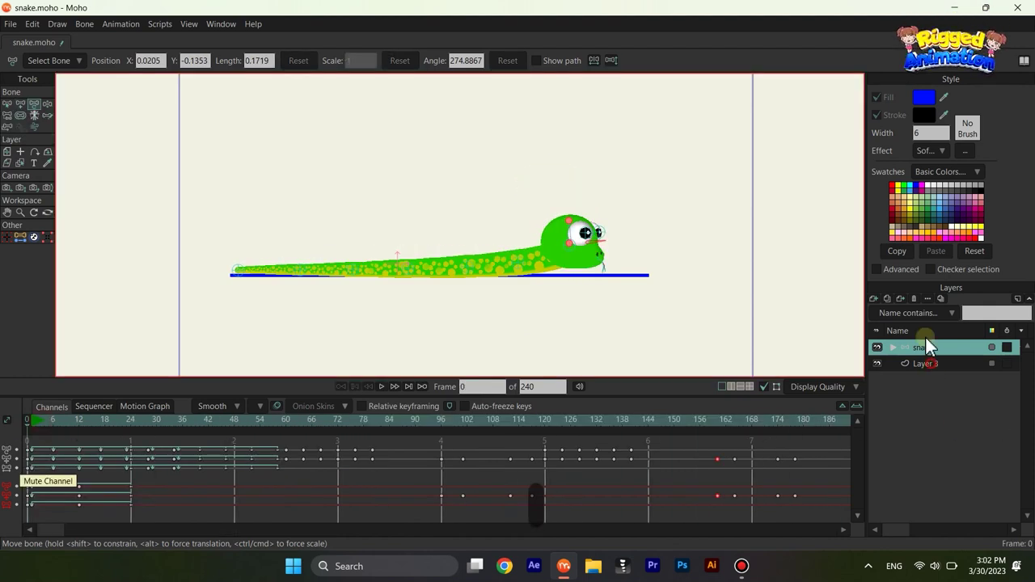
# Step: Delete Layer 3 with the blue ground line and import the old-wooden-table-top JPG from the Snake folder
pyautogui.click(923, 364)
pyautogui.click(914, 298)
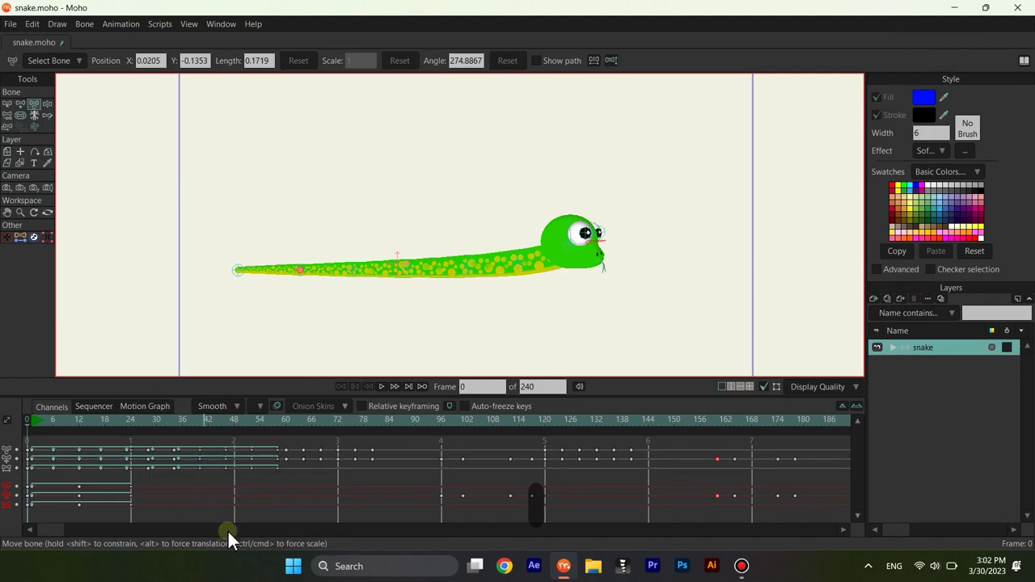
pyautogui.press('super+e')
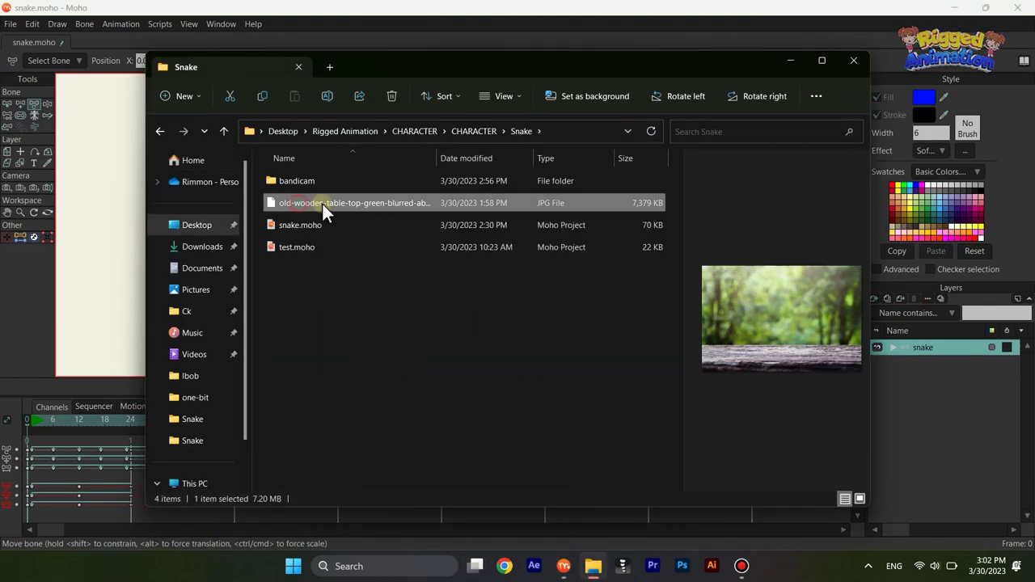
pyautogui.moveTo(322, 203); pyautogui.dragTo(92, 216)
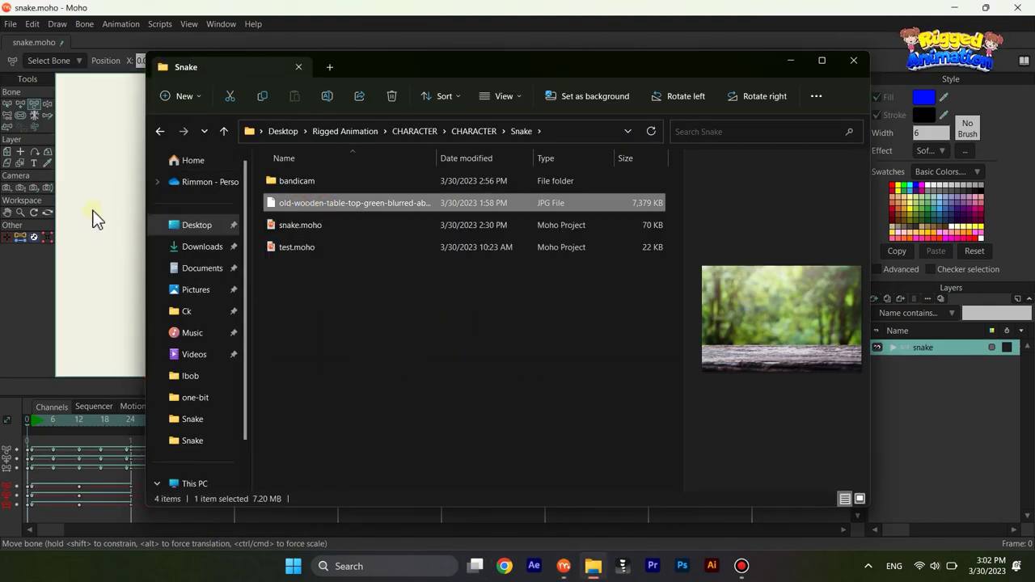
pyautogui.click(791, 59)
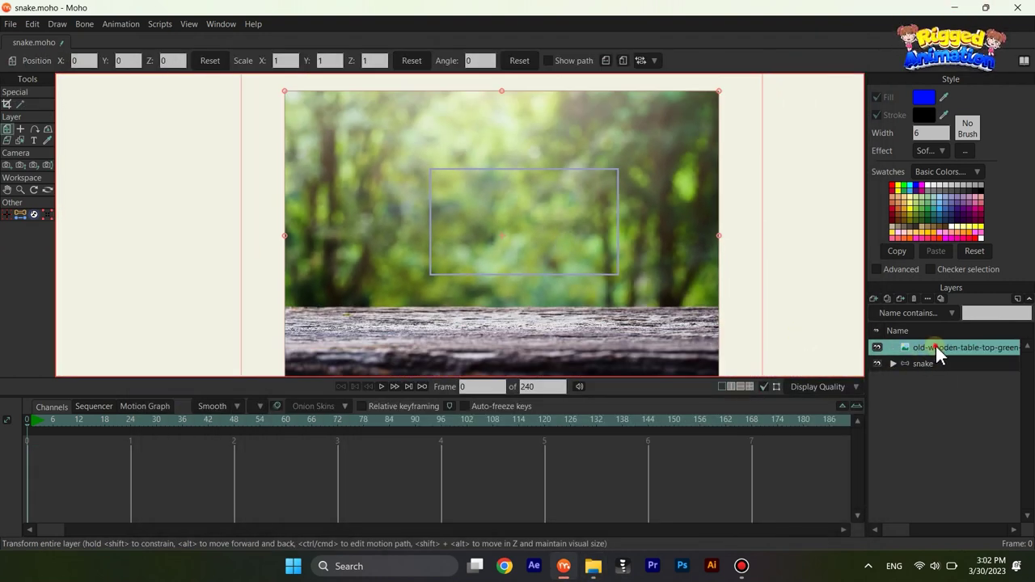
# Step: Move the wooden table image layer below the snake layer so it serves as the background
pyautogui.moveTo(936, 347); pyautogui.dragTo(933, 372)
pyautogui.scroll(-2, 585, 276)
pyautogui.moveTo(541, 274); pyautogui.dragTo(467, 271)
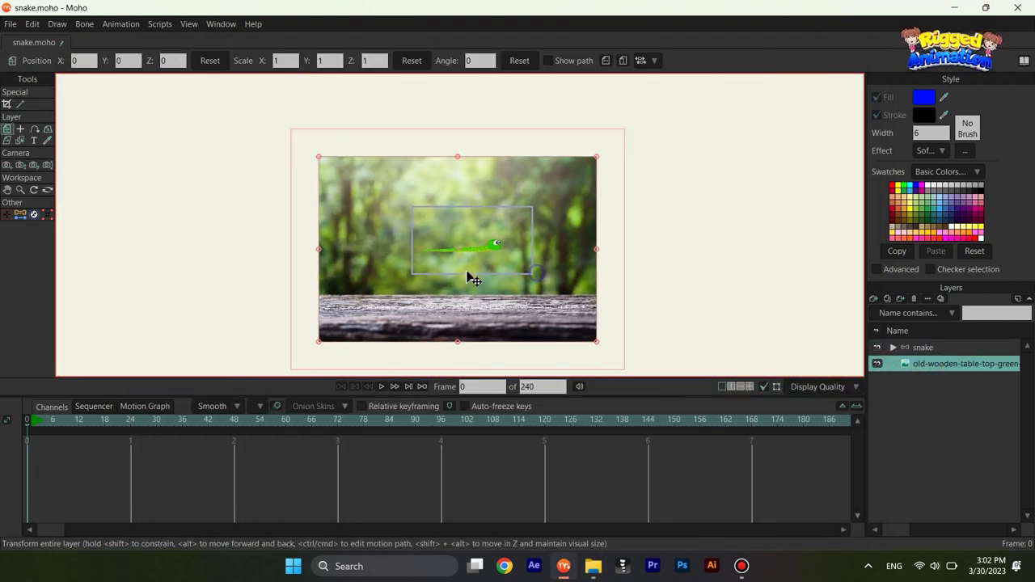
# Step: At frame 0, enlarge the wooden table image to scale 1.3574 and reposition it so the snake rests on the table's left end
pyautogui.scroll(2, 466, 271)
pyautogui.press('m')
pyautogui.moveTo(470, 338); pyautogui.dragTo(584, 247)
pyautogui.moveTo(596, 275)
pyautogui.mouseDown()
pyautogui.moveTo(596, 284)
pyautogui.moveTo(606, 268)
pyautogui.moveTo(612, 282)
pyautogui.mouseUp()
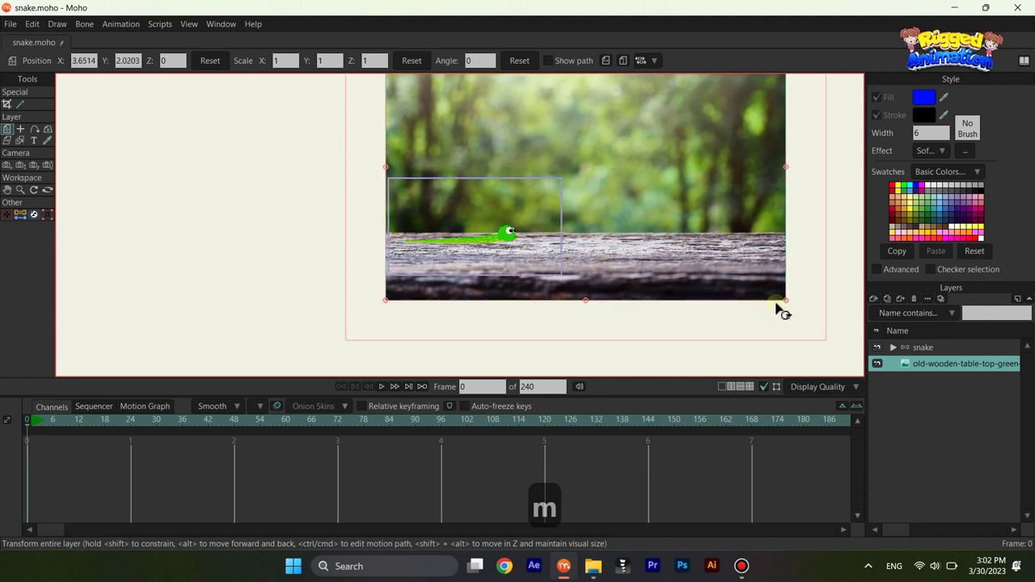
pyautogui.moveTo(789, 303); pyautogui.dragTo(703, 225)
pyautogui.moveTo(406, 289); pyautogui.dragTo(275, 259)
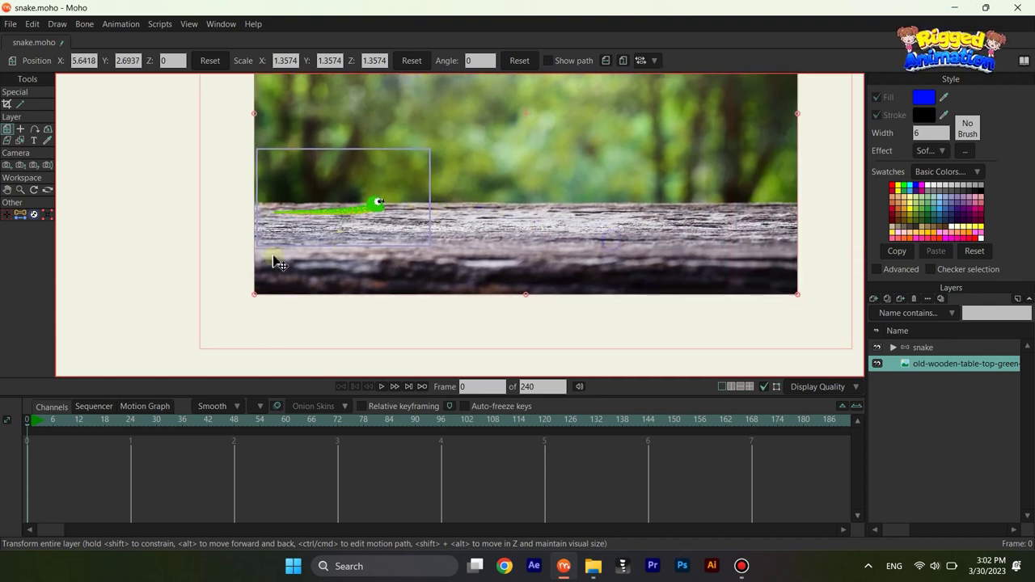
# Step: At frame 240, slide the table image horizontally to X -4.4664 so the snake is at the table's right end
pyautogui.scroll(2, 271, 260)
pyautogui.scroll(-5, 796, 446)
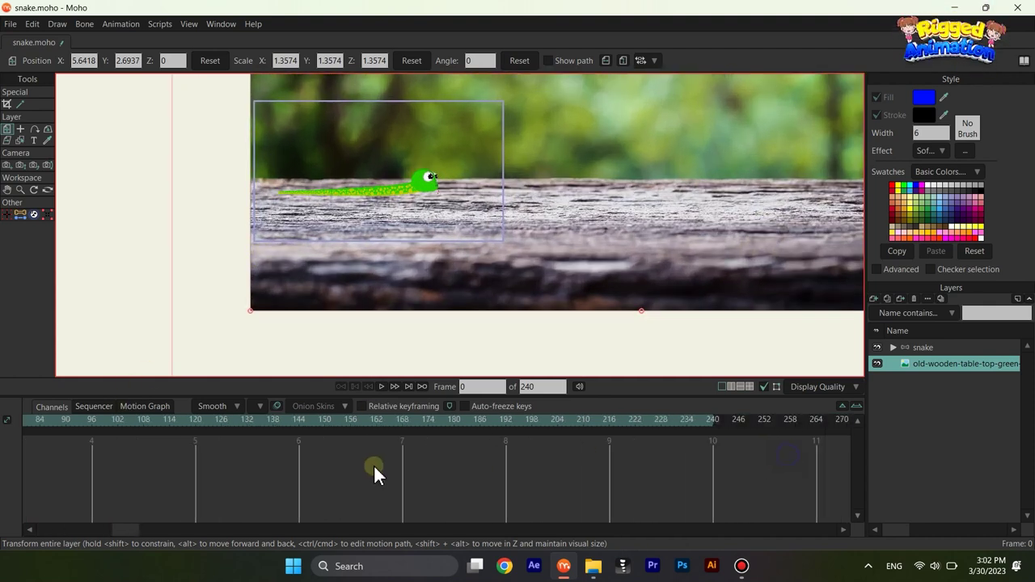
pyautogui.click(711, 419)
pyautogui.moveTo(576, 234); pyautogui.dragTo(495, 258)
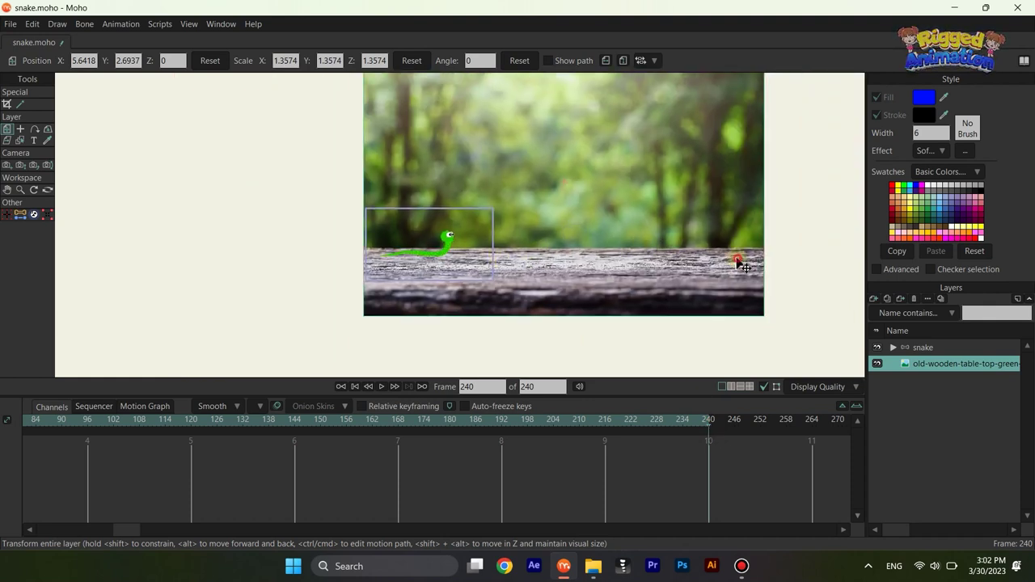
pyautogui.moveTo(739, 263); pyautogui.dragTo(470, 266)
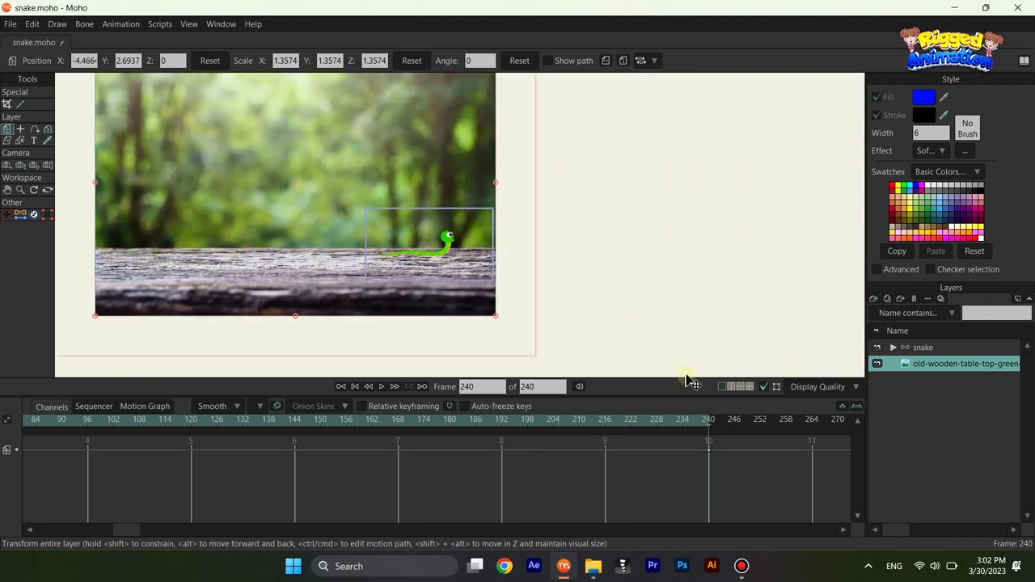
# Step: Set the table image's position keyframes at frames 240 and 0 to Linear interpolation and play back the background movement
pyautogui.rightClick(710, 450)
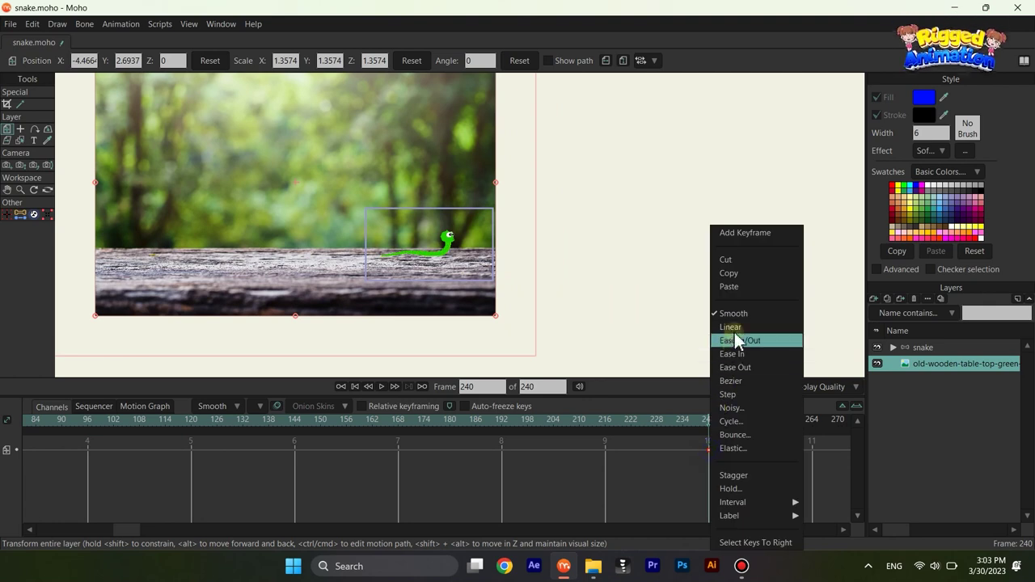
pyautogui.click(439, 470)
pyautogui.moveTo(131, 532); pyautogui.dragTo(9, 420)
pyautogui.rightClick(27, 450)
pyautogui.click(191, 499)
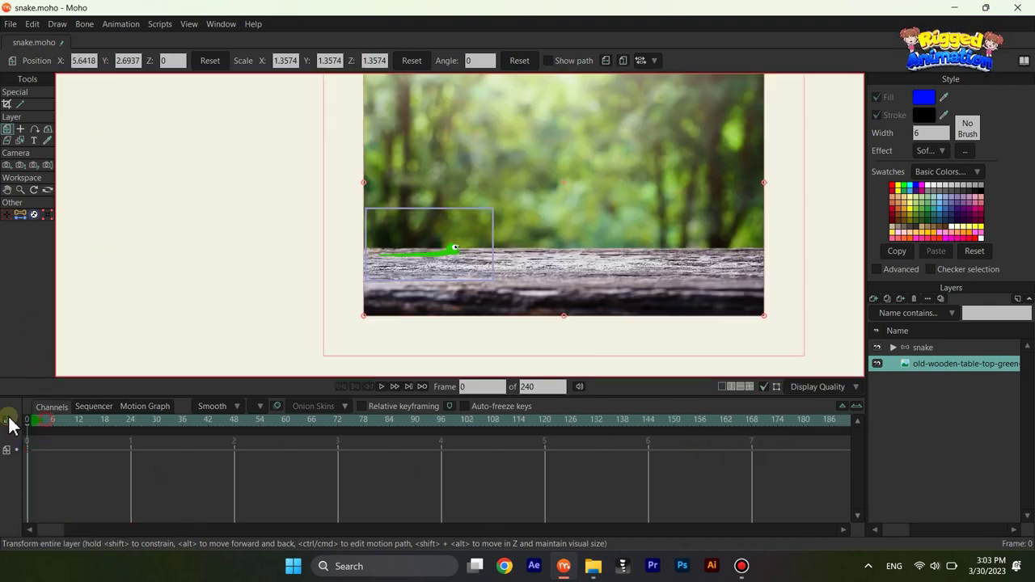
pyautogui.scroll(3, 404, 306)
pyautogui.press('space')
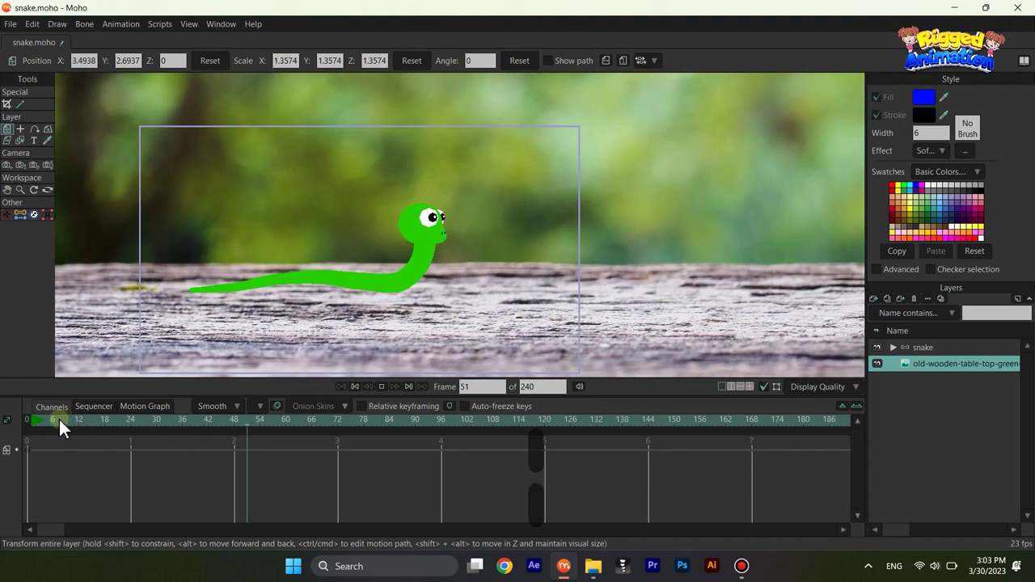
# Step: Create a reference copy of the snake layer at frame 0 and place it between the original snake and the table image
pyautogui.click(36, 420)
pyautogui.click(931, 350)
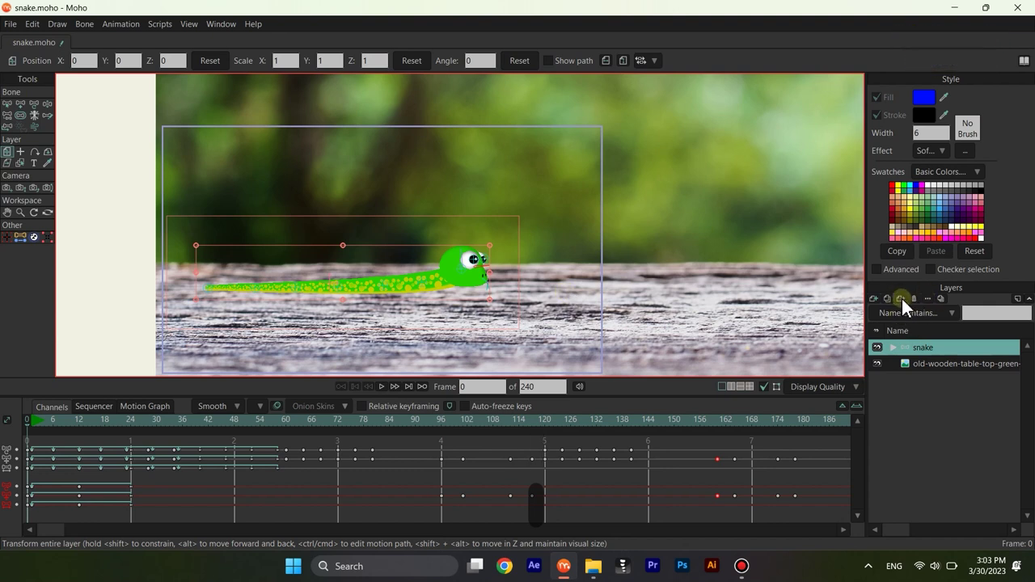
pyautogui.click(902, 299)
pyautogui.click(894, 346)
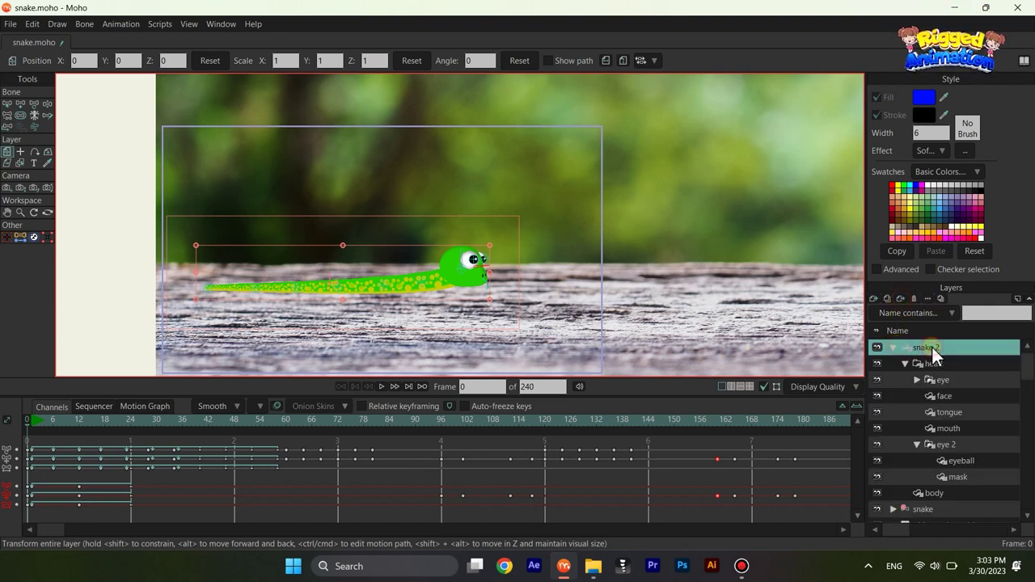
pyautogui.click(894, 348)
pyautogui.moveTo(928, 371); pyautogui.dragTo(927, 372)
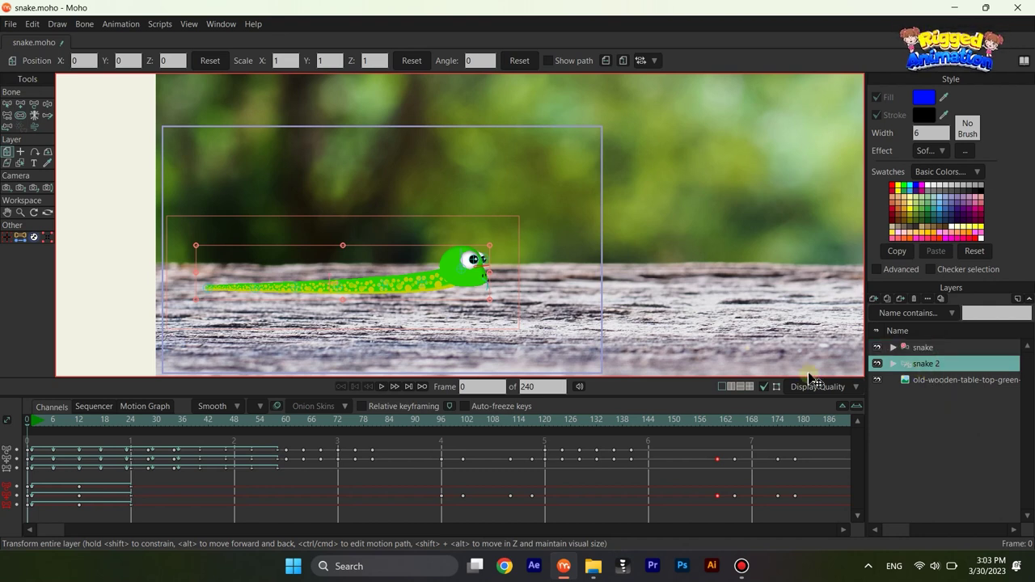
# Step: Flip the snake 2 layer vertically so it mirrors the original snake
pyautogui.scroll(2, 416, 293)
pyautogui.scroll(1, 416, 284)
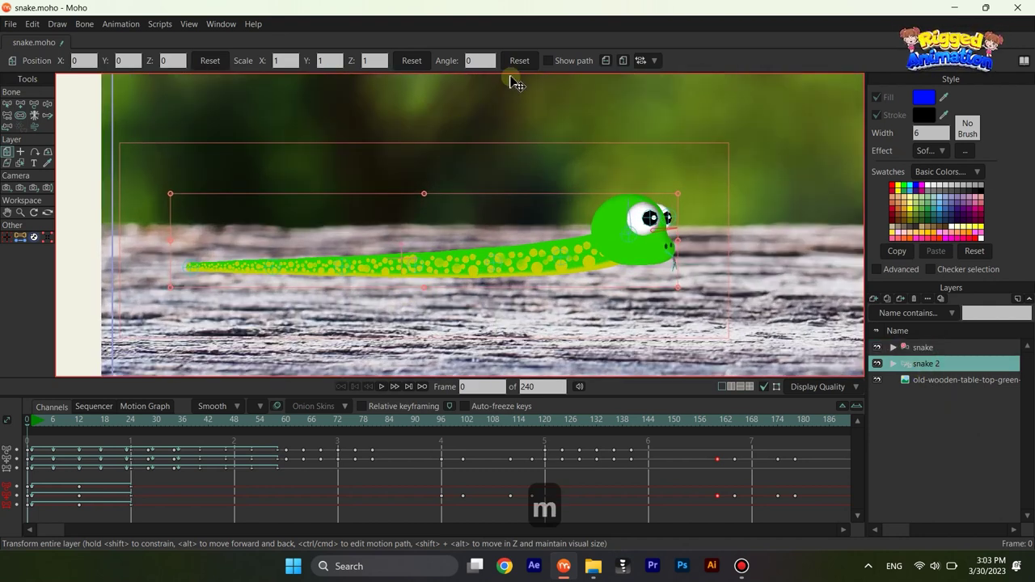
pyautogui.scroll(-2, 513, 80)
pyautogui.click(623, 60)
pyautogui.scroll(-3, 488, 243)
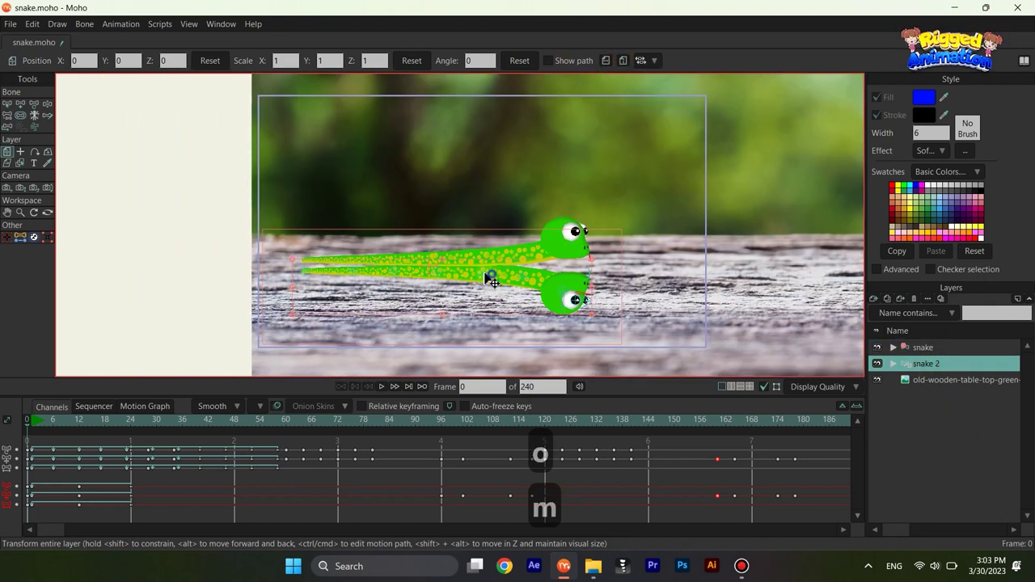
# Step: At frame 1, raise snake 2 to Y 0.0369 so its body meets the original's, and play back the animation
pyautogui.moveTo(38, 421); pyautogui.dragTo(33, 442)
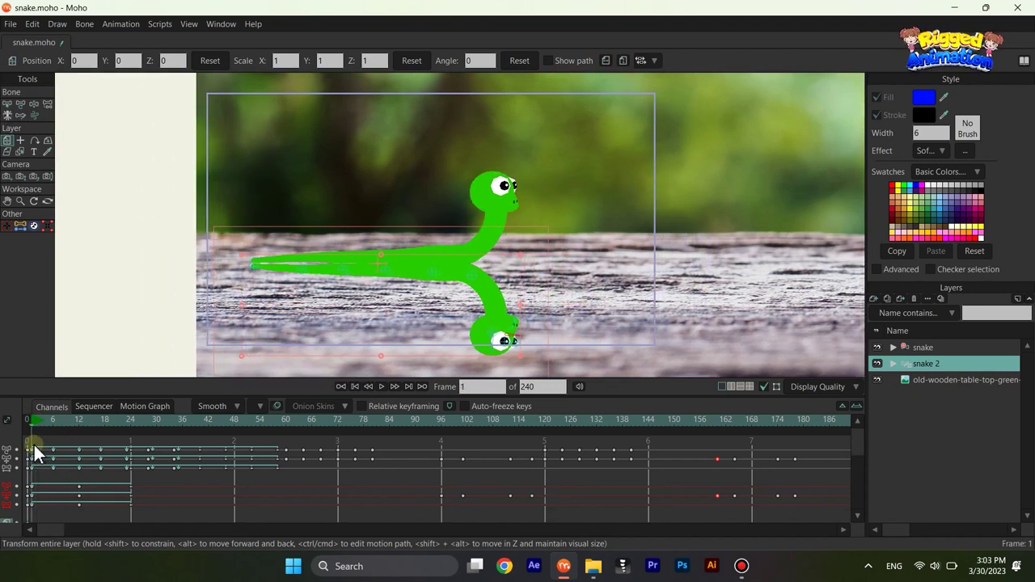
pyautogui.scroll(3, 406, 270)
pyautogui.moveTo(354, 295); pyautogui.dragTo(377, 300)
pyautogui.scroll(-3, 386, 295)
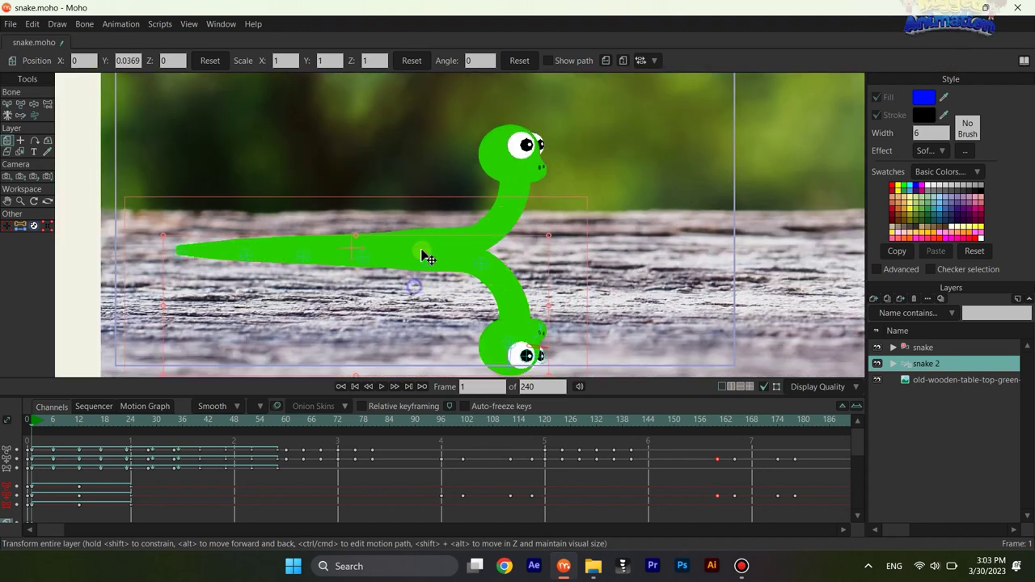
pyautogui.press('space')
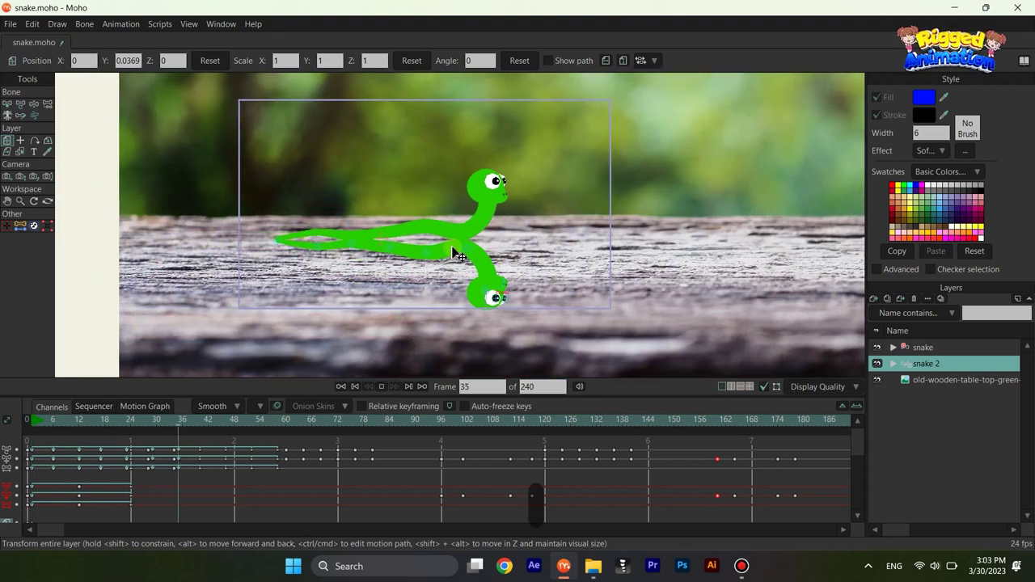
pyautogui.press('space')
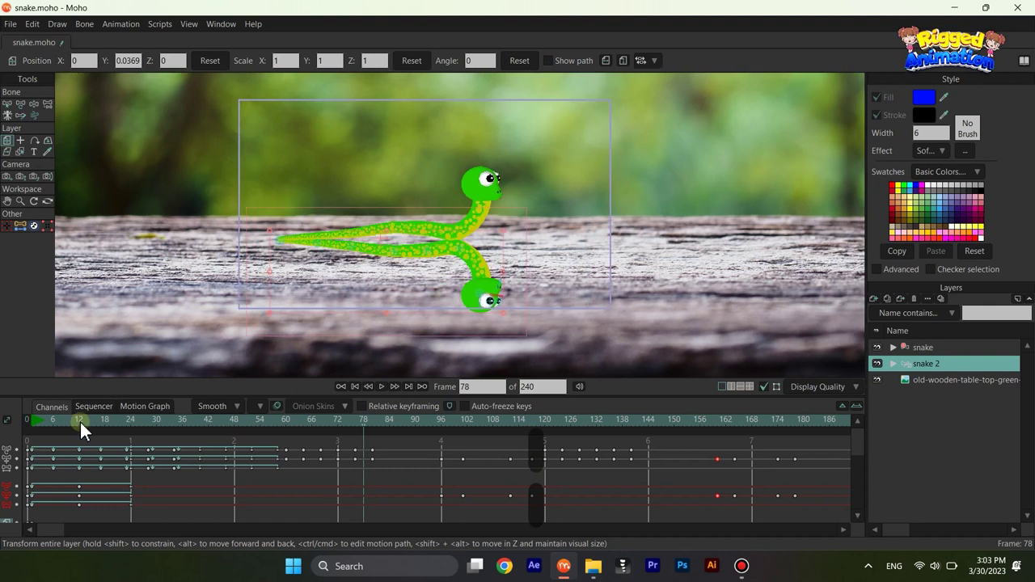
pyautogui.click(40, 420)
# Step: Adjust the camera framing around both snakes with the Zoom Camera and Track Camera tools, and play back the animation
pyautogui.scroll(3, 602, 226)
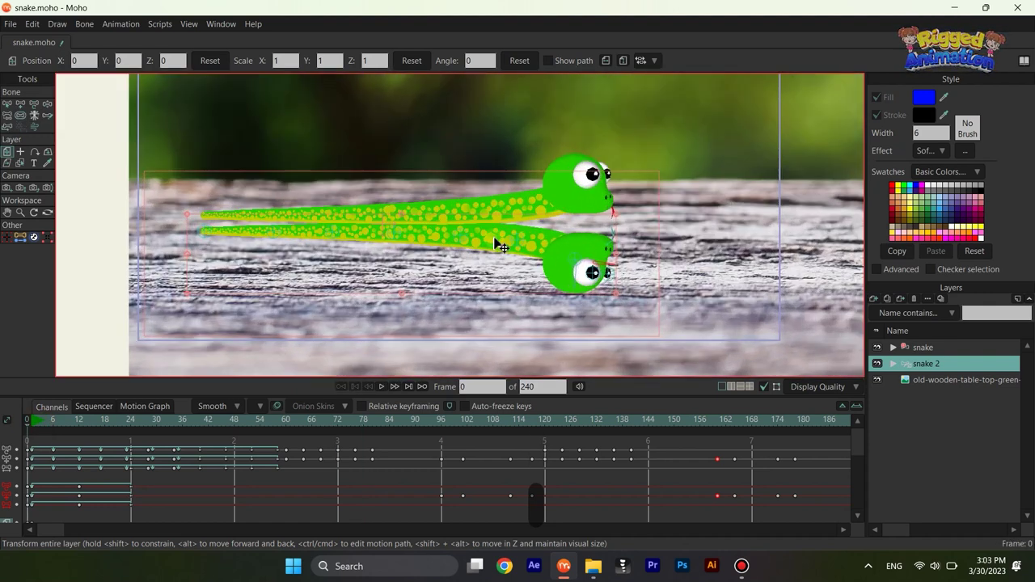
pyautogui.scroll(-4, 404, 226)
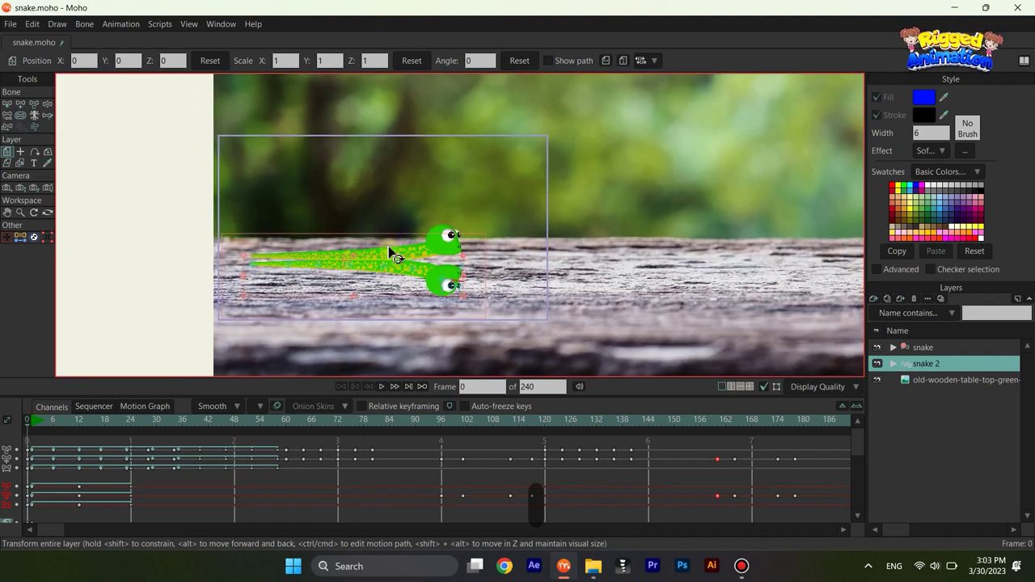
pyautogui.press('4')
pyautogui.press('4')
pyautogui.press('5')
pyautogui.press('5')
pyautogui.moveTo(427, 233); pyautogui.dragTo(421, 202)
pyautogui.press('4')
pyautogui.press('space')
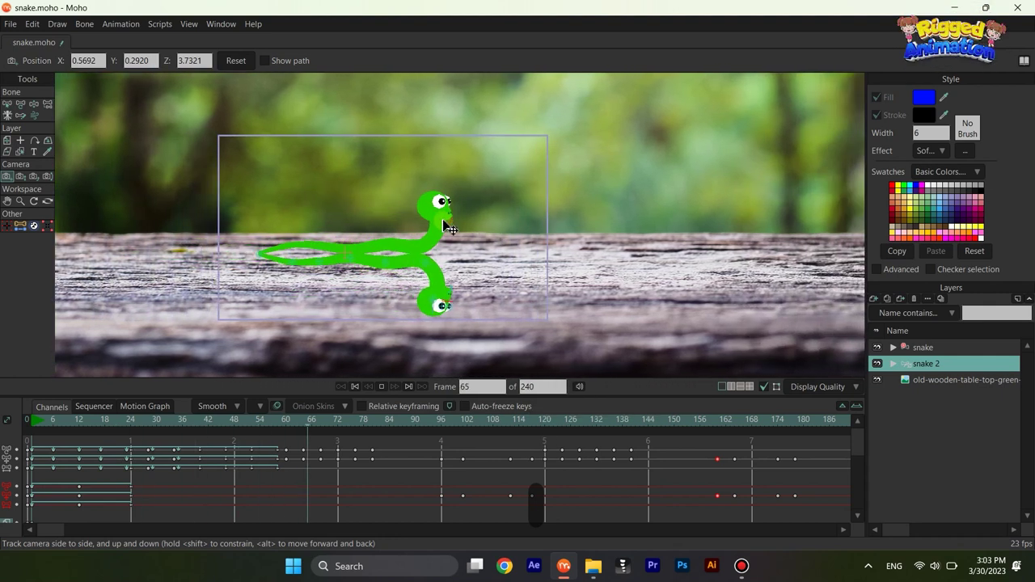
pyautogui.press('space')
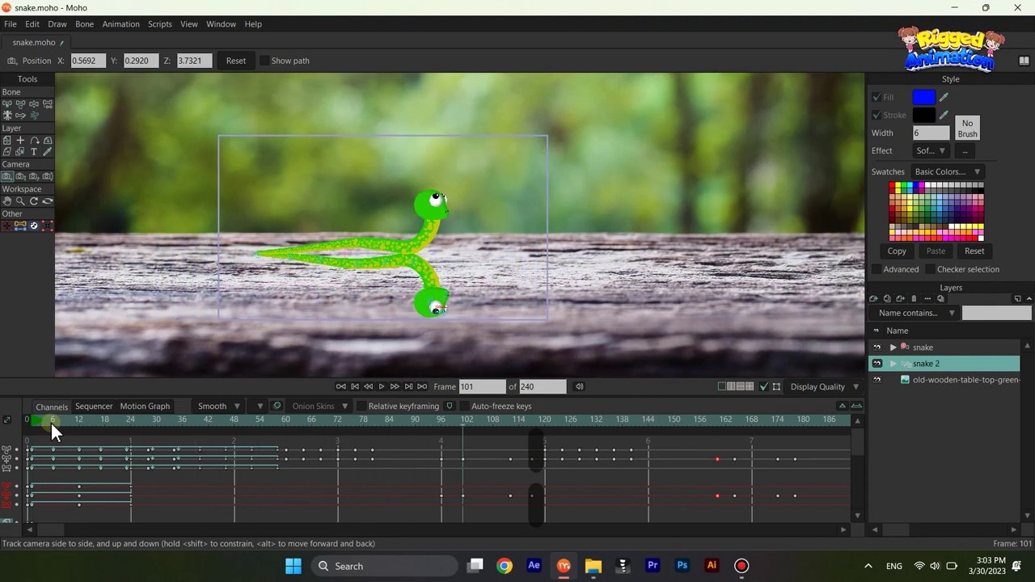
pyautogui.click(28, 421)
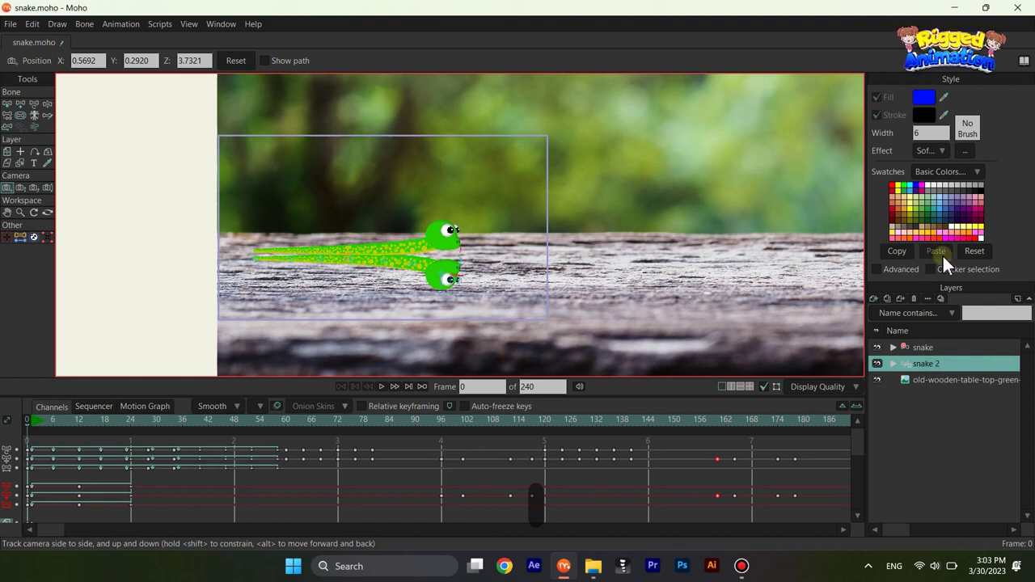
# Step: Colorize the snake 2 layer black with alpha 107, allow animated layer effects and set its blur radius to 4
pyautogui.doubleClick(954, 366)
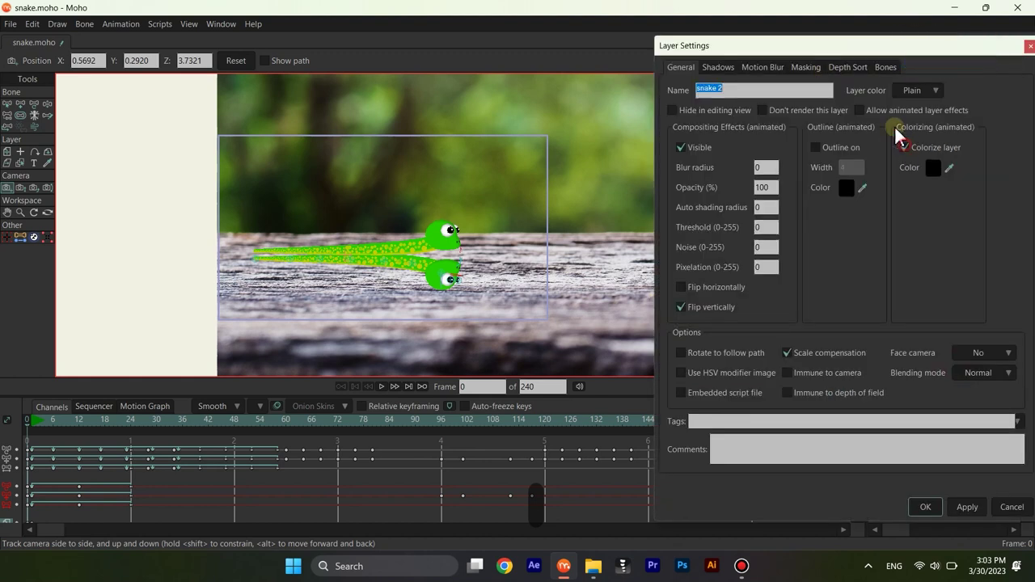
pyautogui.click(930, 167)
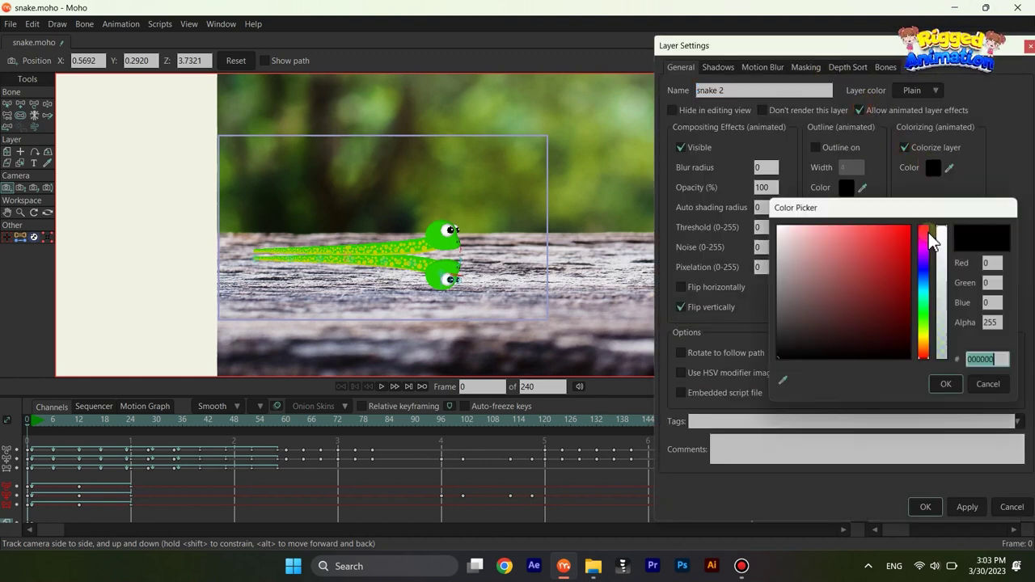
pyautogui.moveTo(946, 301); pyautogui.dragTo(947, 349)
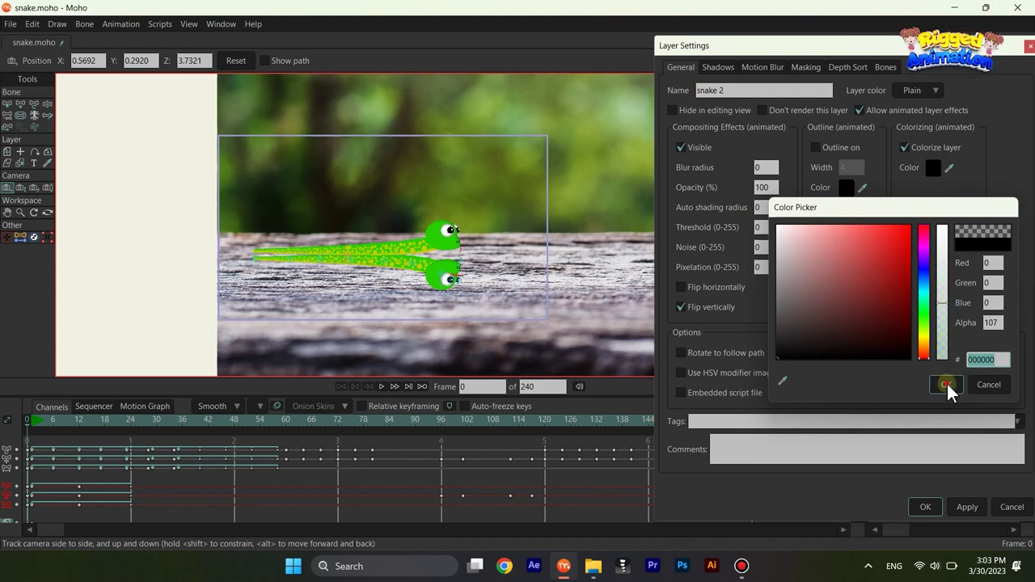
pyautogui.click(946, 384)
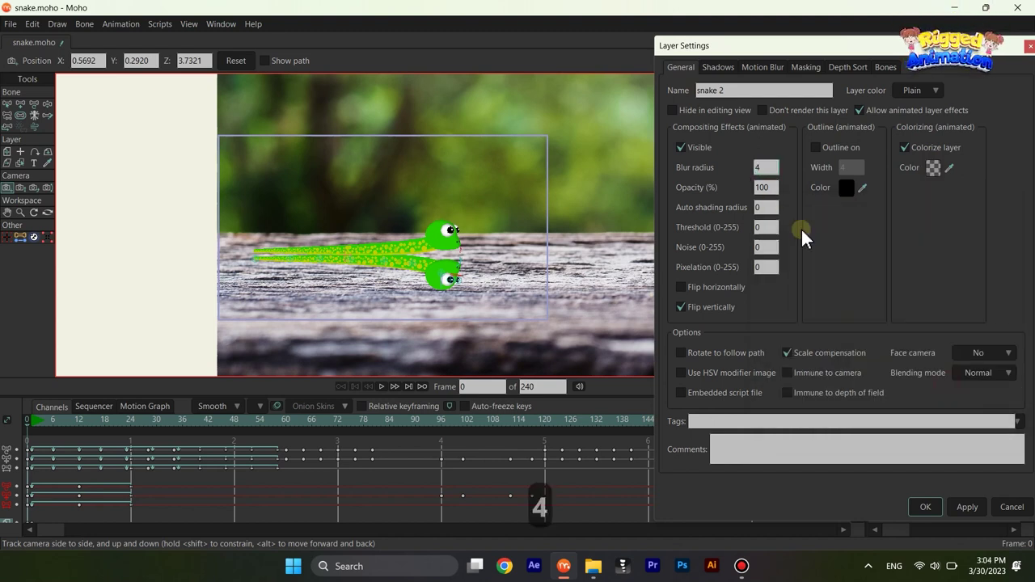
pyautogui.click(926, 507)
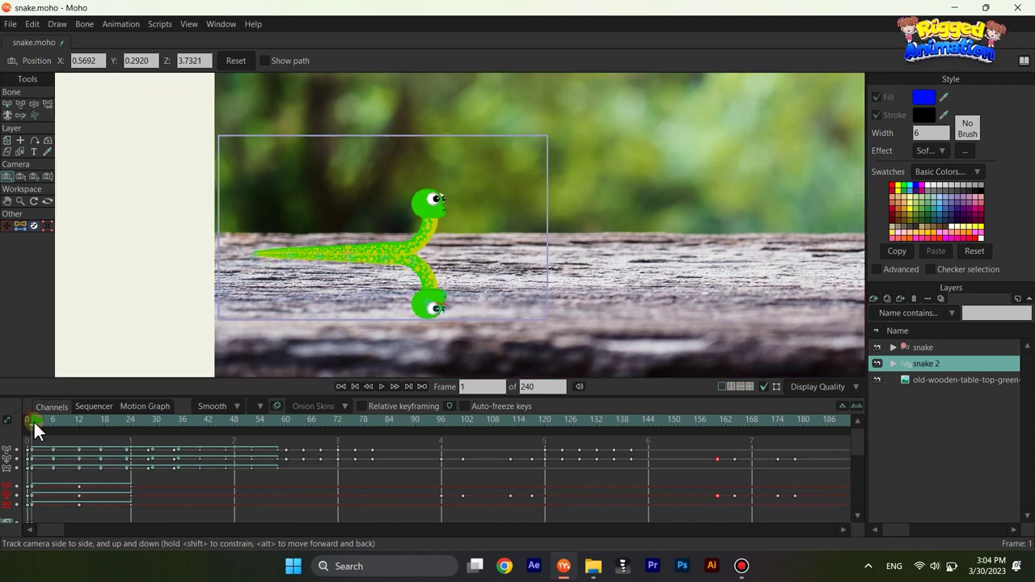
# Step: Render a preview of frame 1 and play back the animation to check the snake's shadow
pyautogui.hotkey('ctrl', 'r')
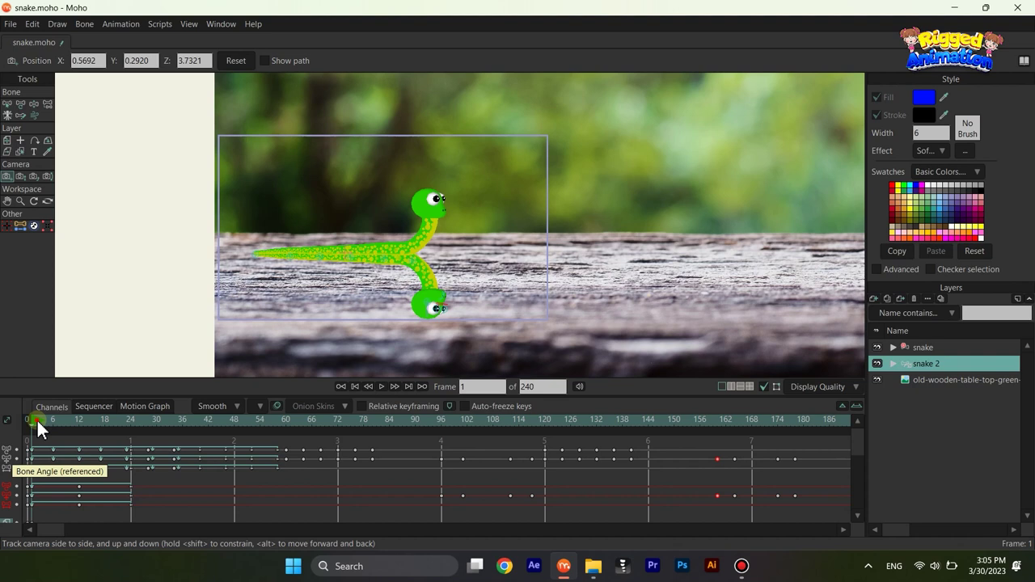
pyautogui.press('space')
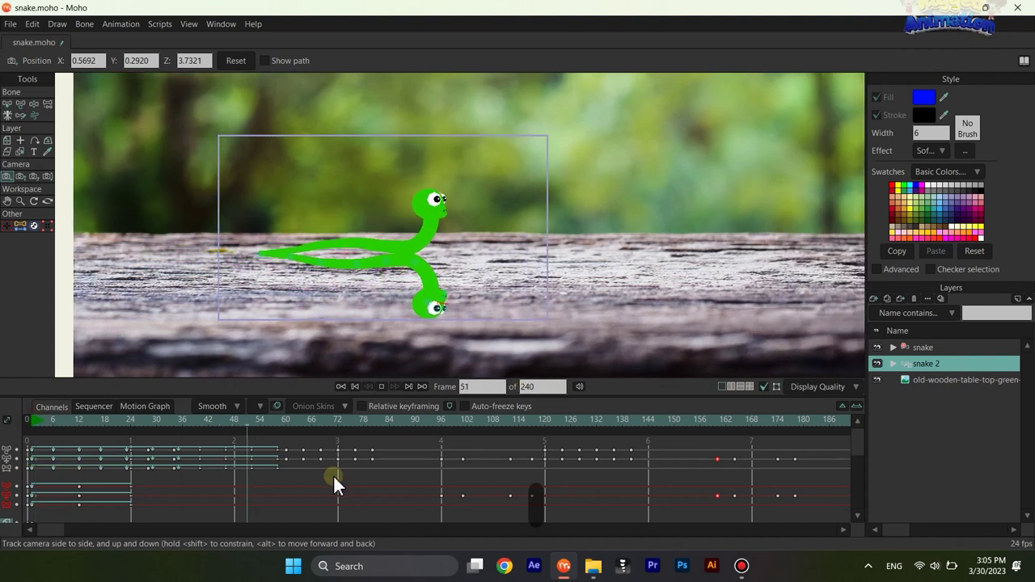
pyautogui.press('space')
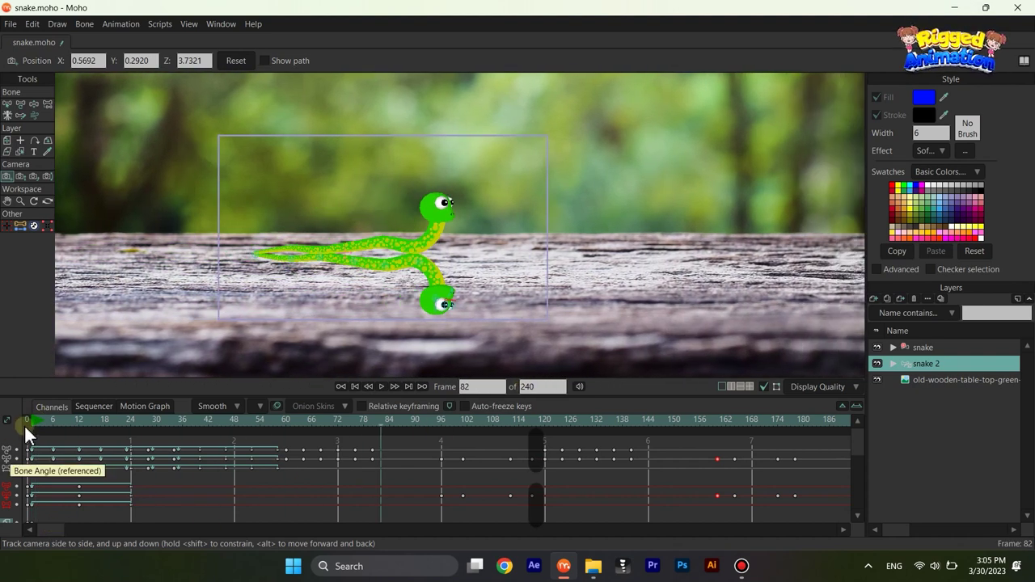